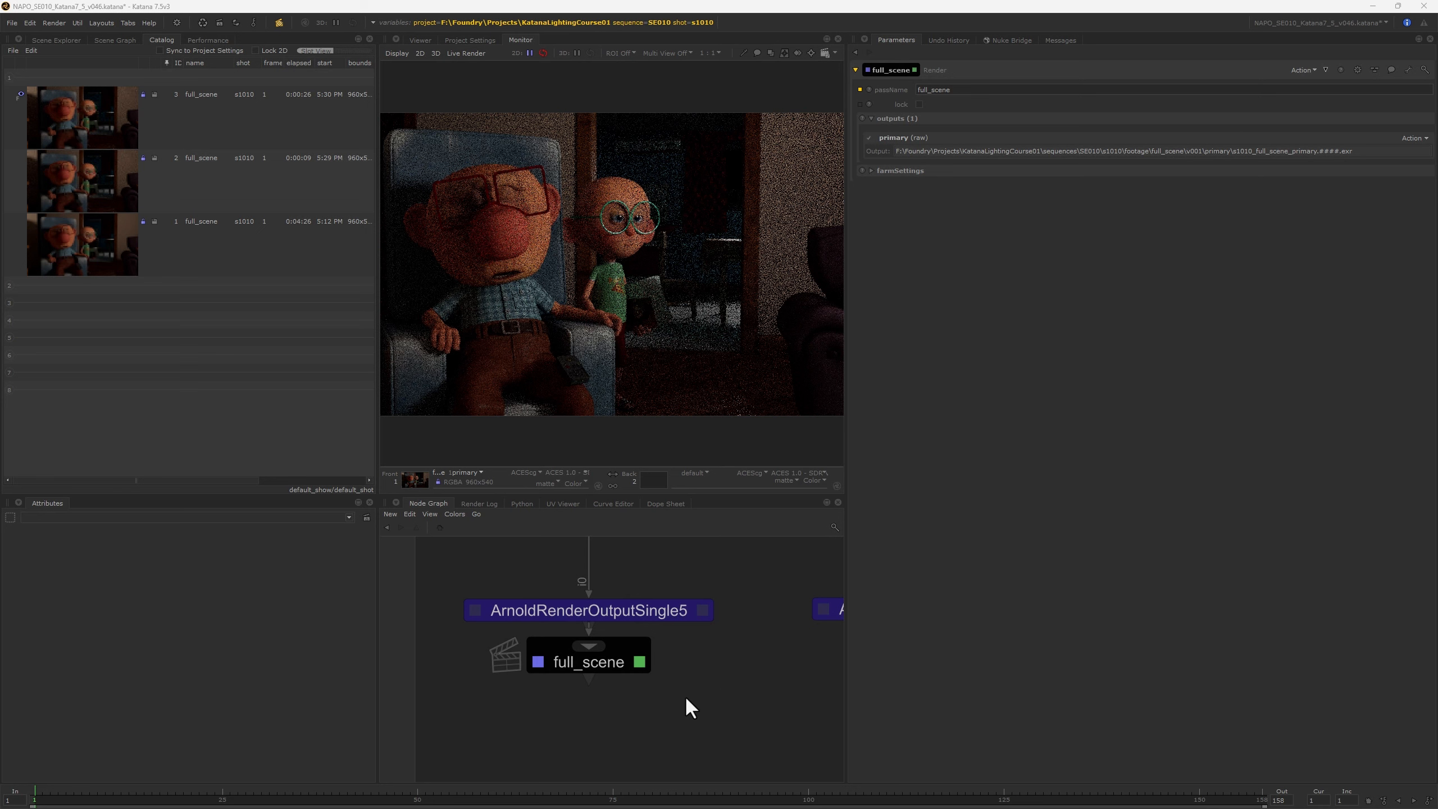
Disable the ArnoldRenderOutputSingle5 node above full_scene and check the full_scene render output path
left_click(602, 661)
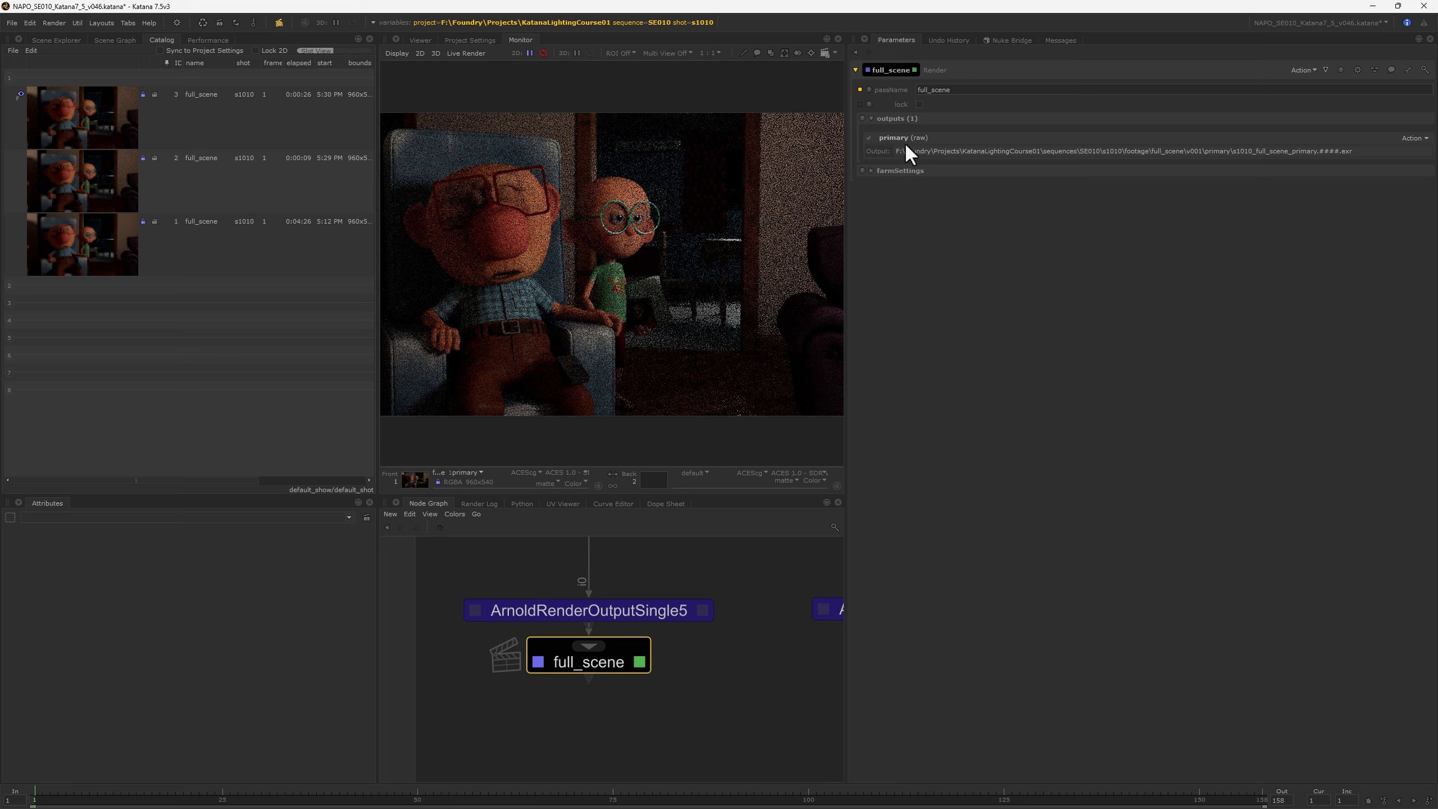
left_click(622, 610)
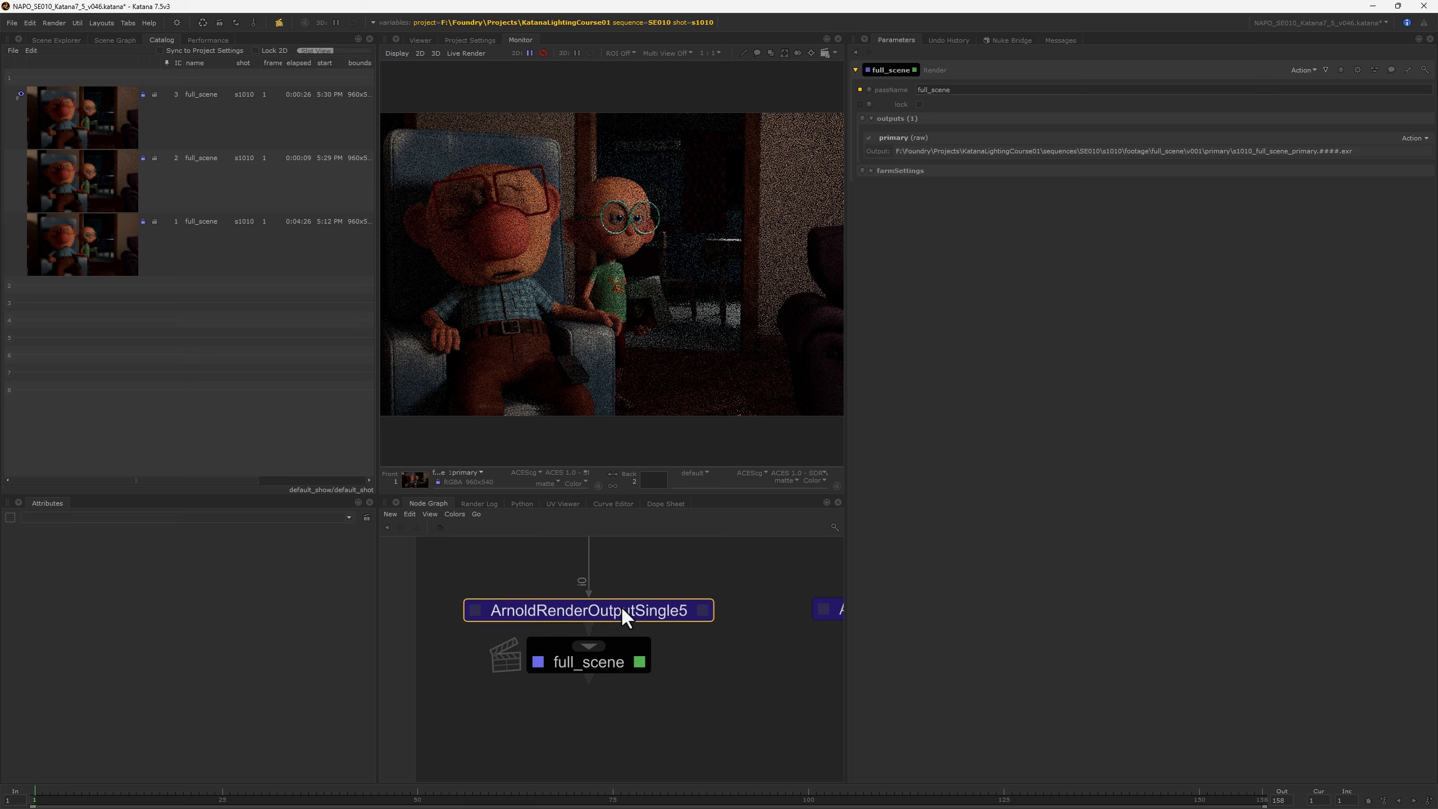
key("d")
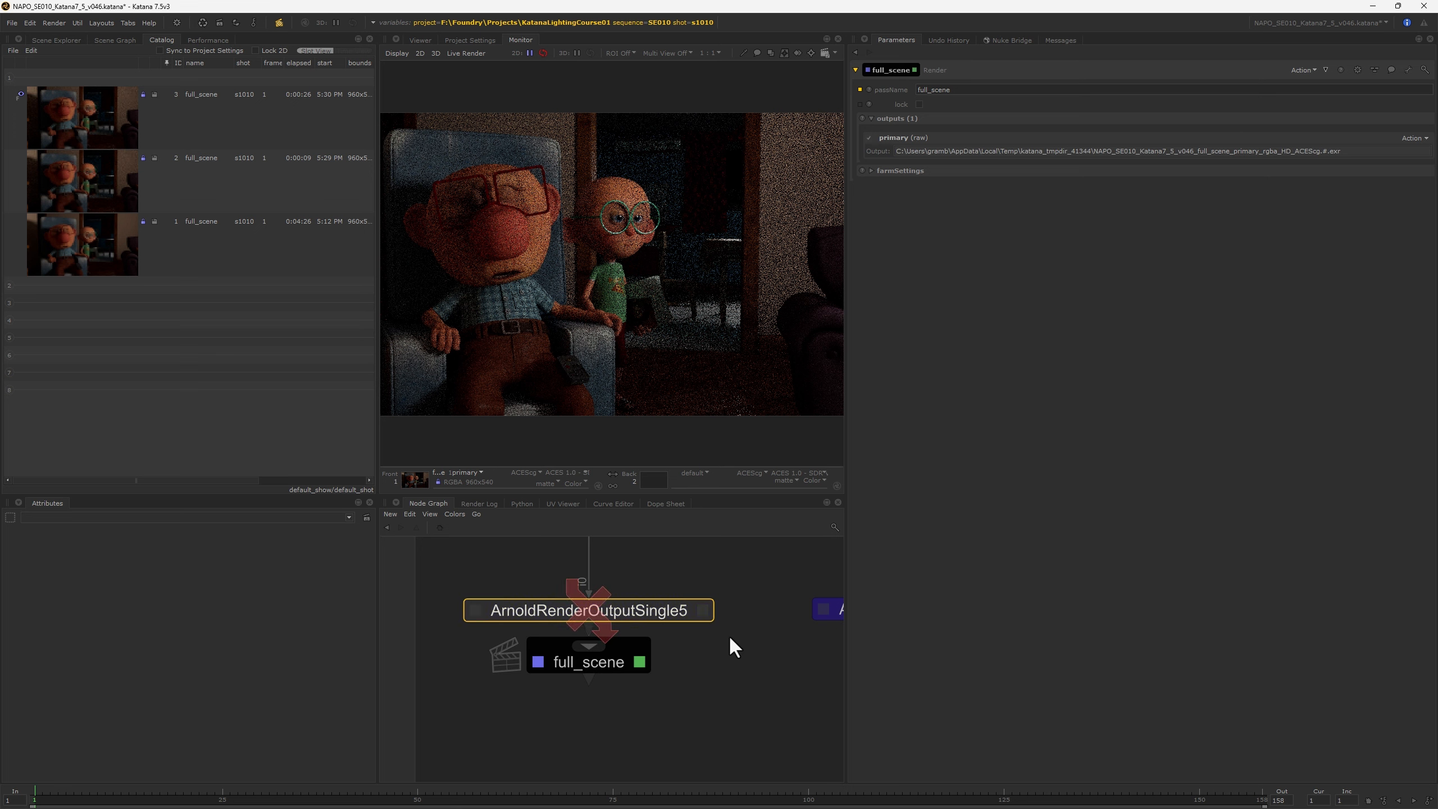
left_click(609, 663)
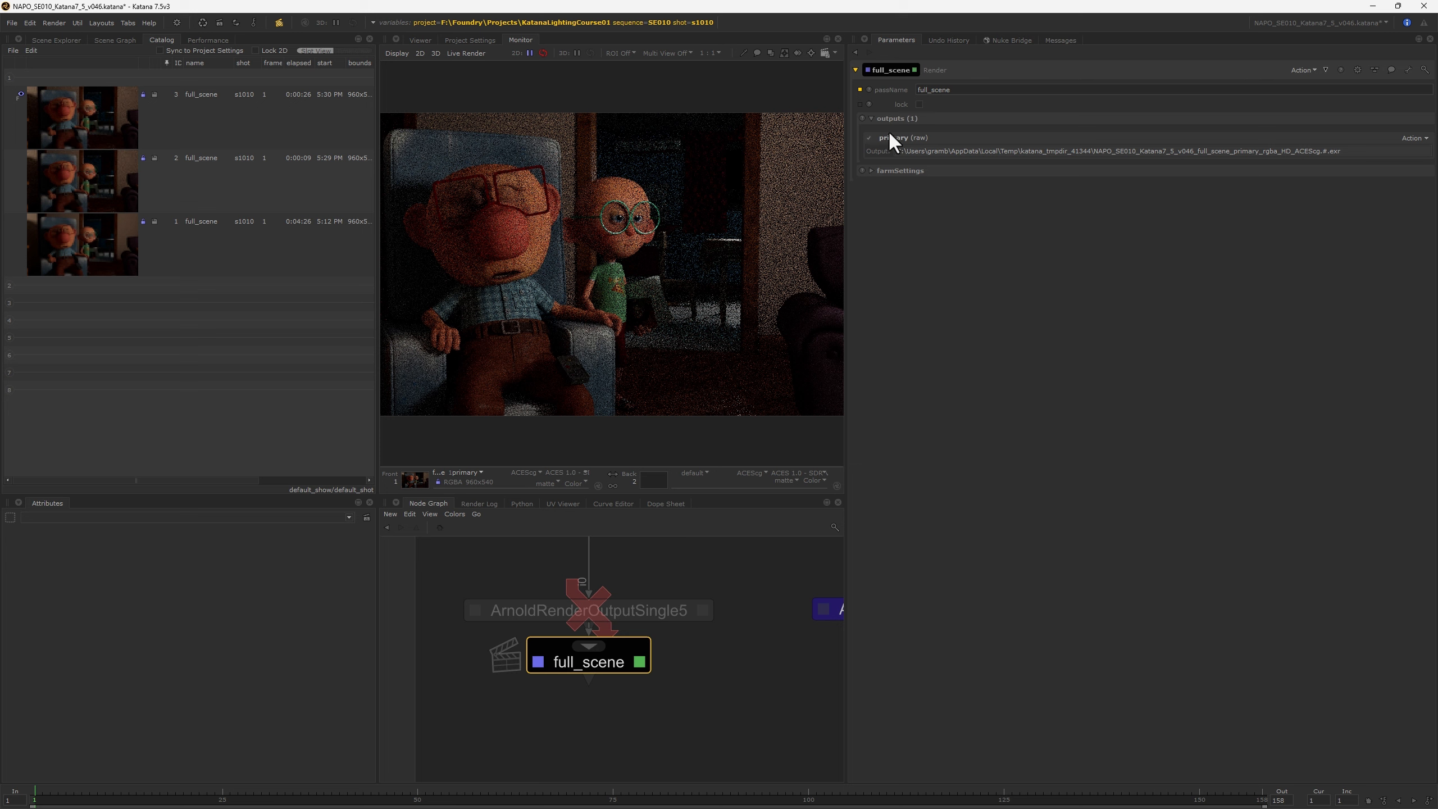
Insert a RenderOutputDefine node above the disabled ArnoldRenderOutputSingle5 and open its parameters
middle_click_drag(675, 549, 689, 625)
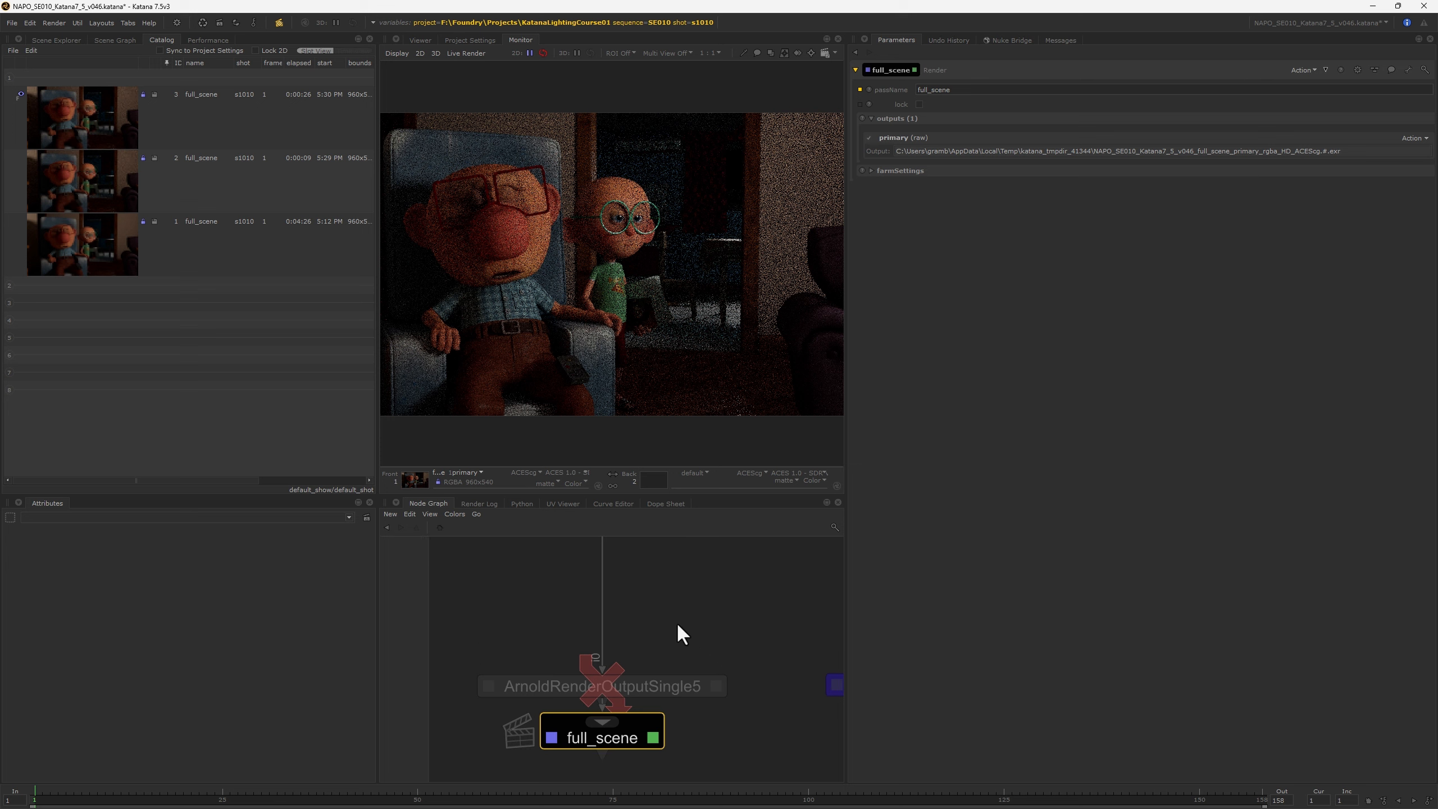
key("Tab")
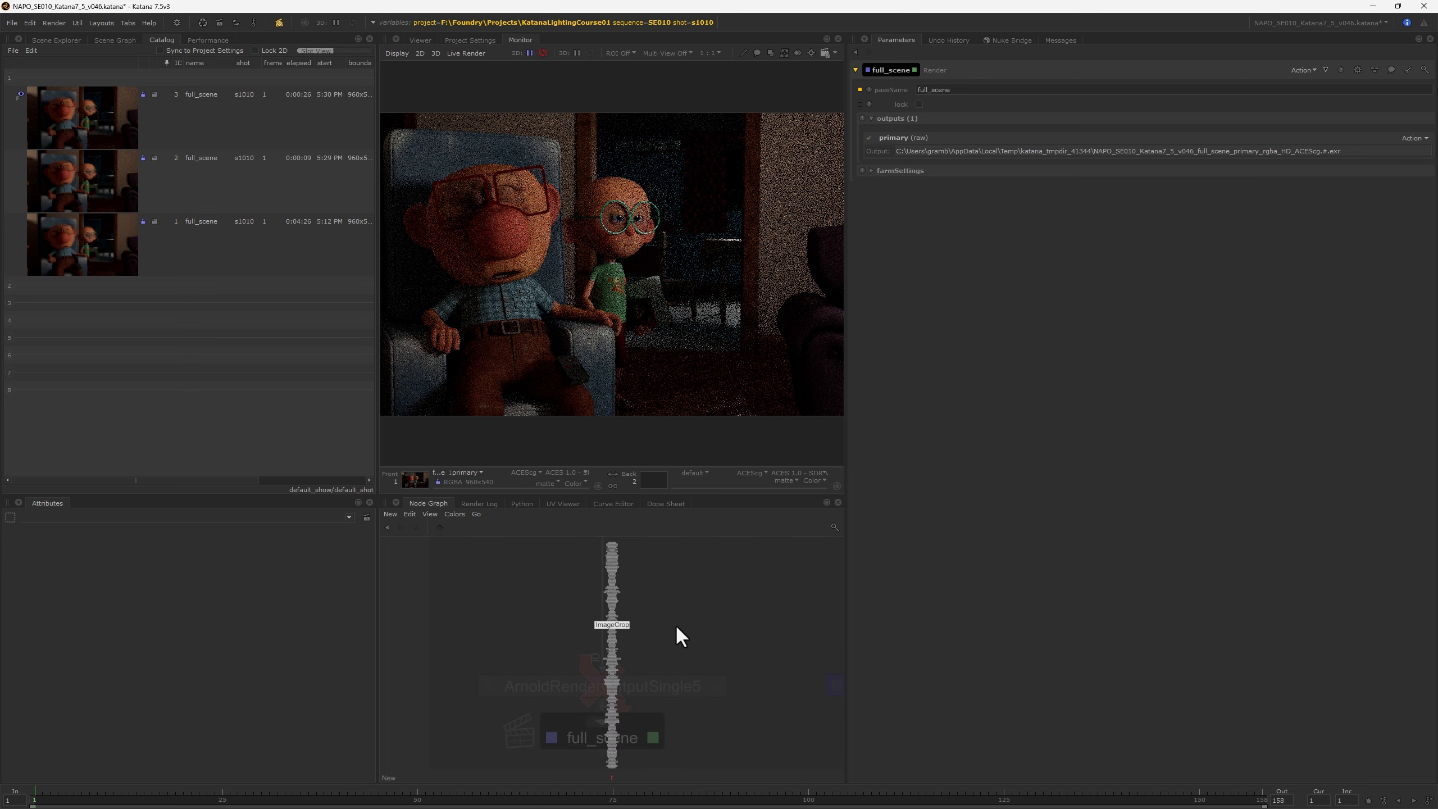
type("render")
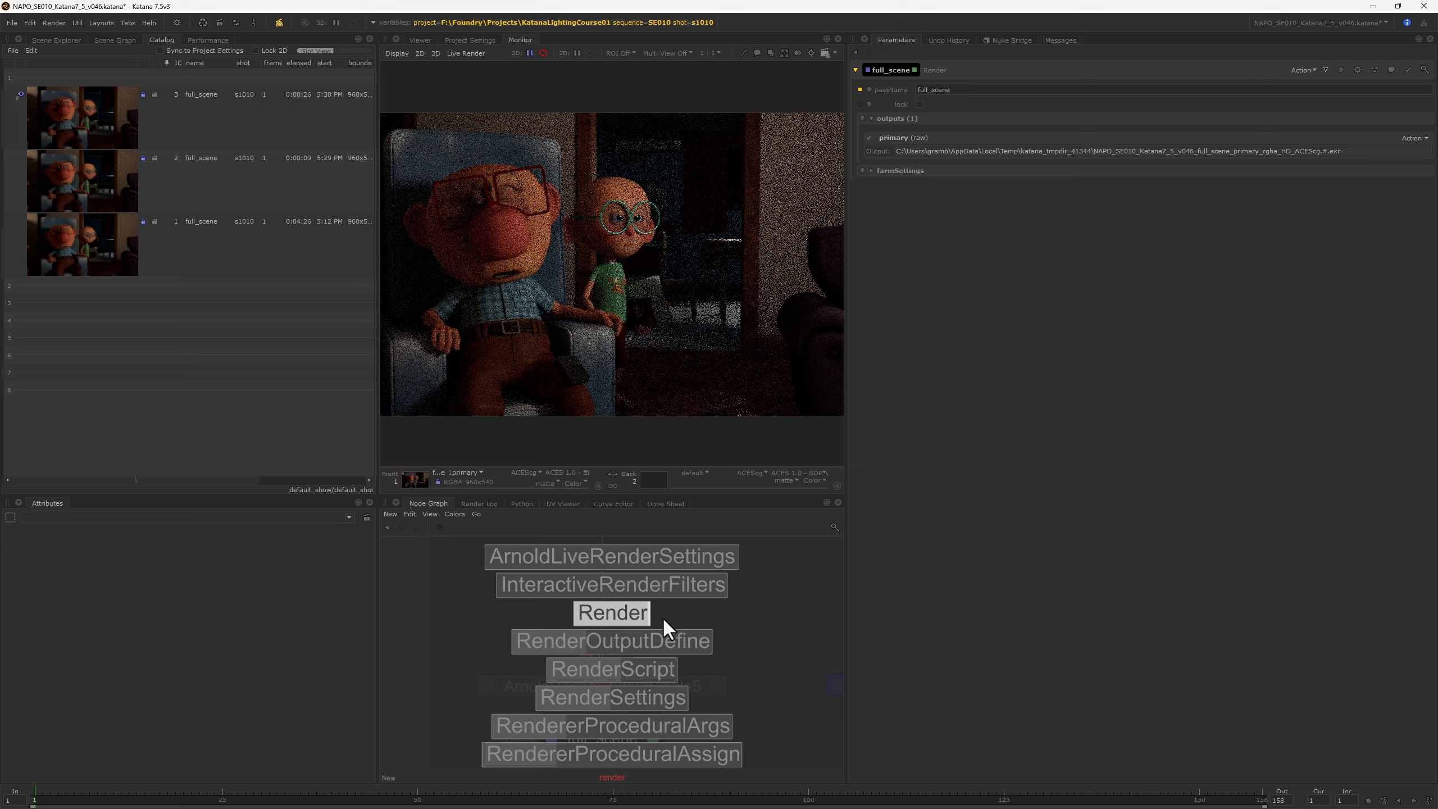
left_click(649, 638)
left_click(607, 578)
left_click(688, 571)
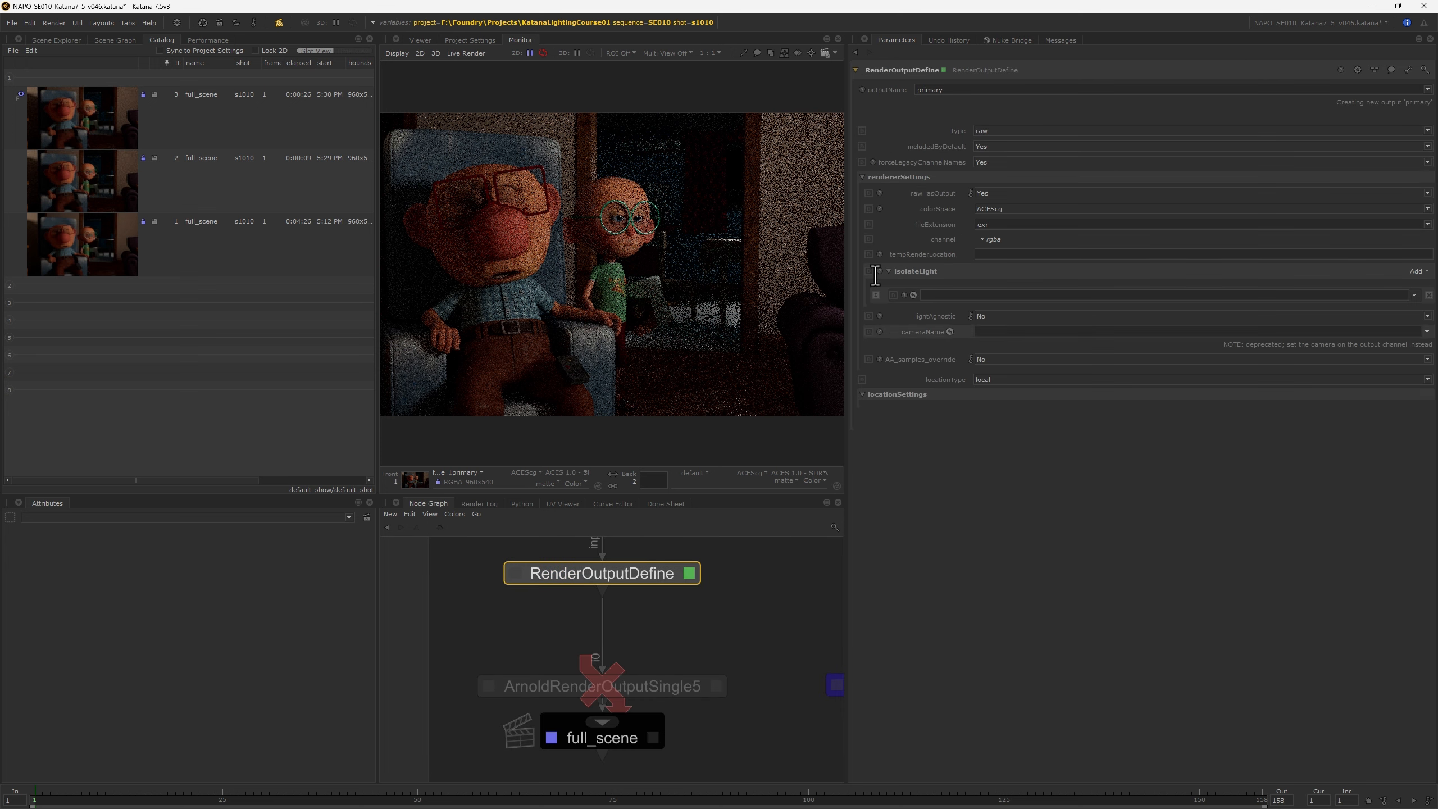
Check the available output channels of RenderOutputDefine and set its locationType to file
left_click(985, 240)
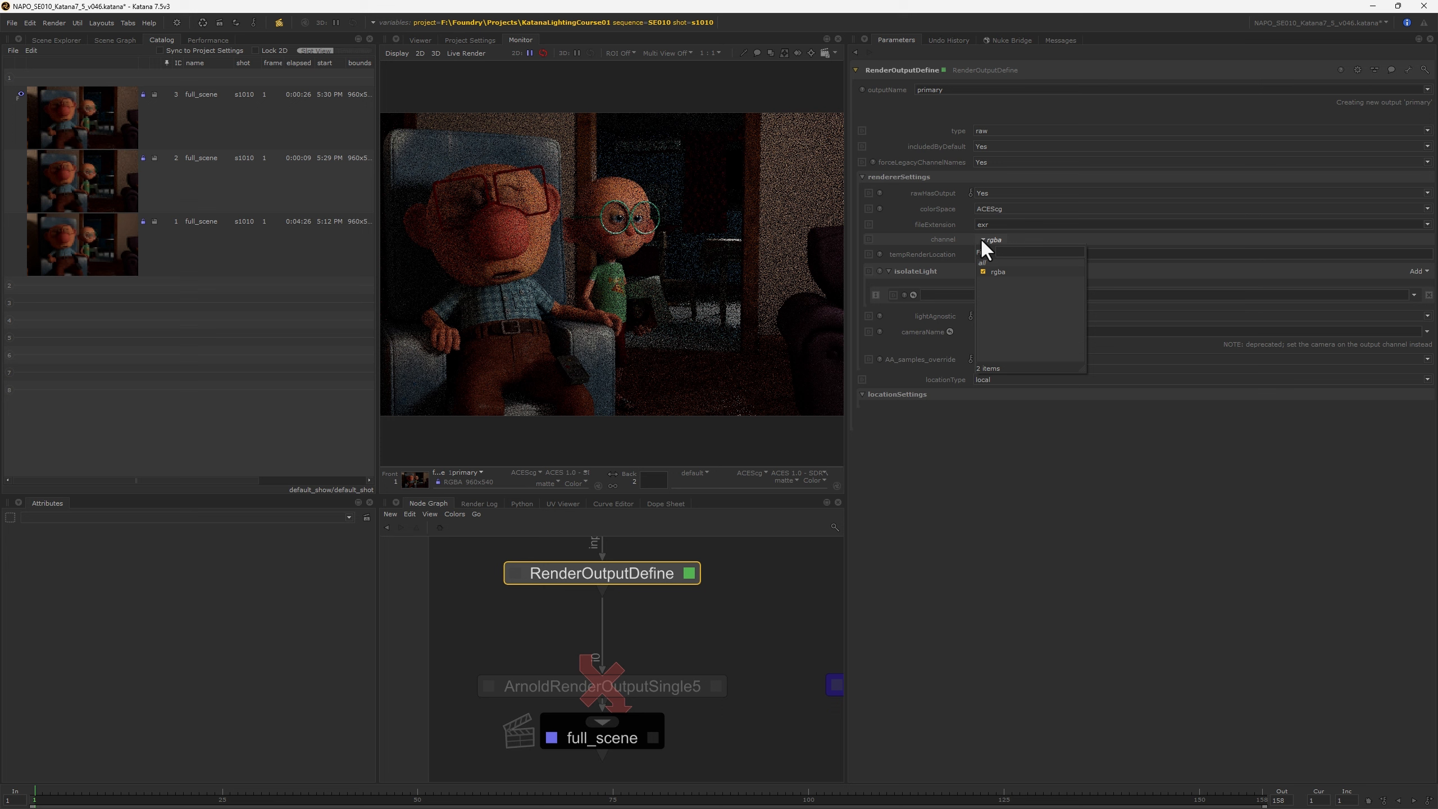
left_click(982, 239)
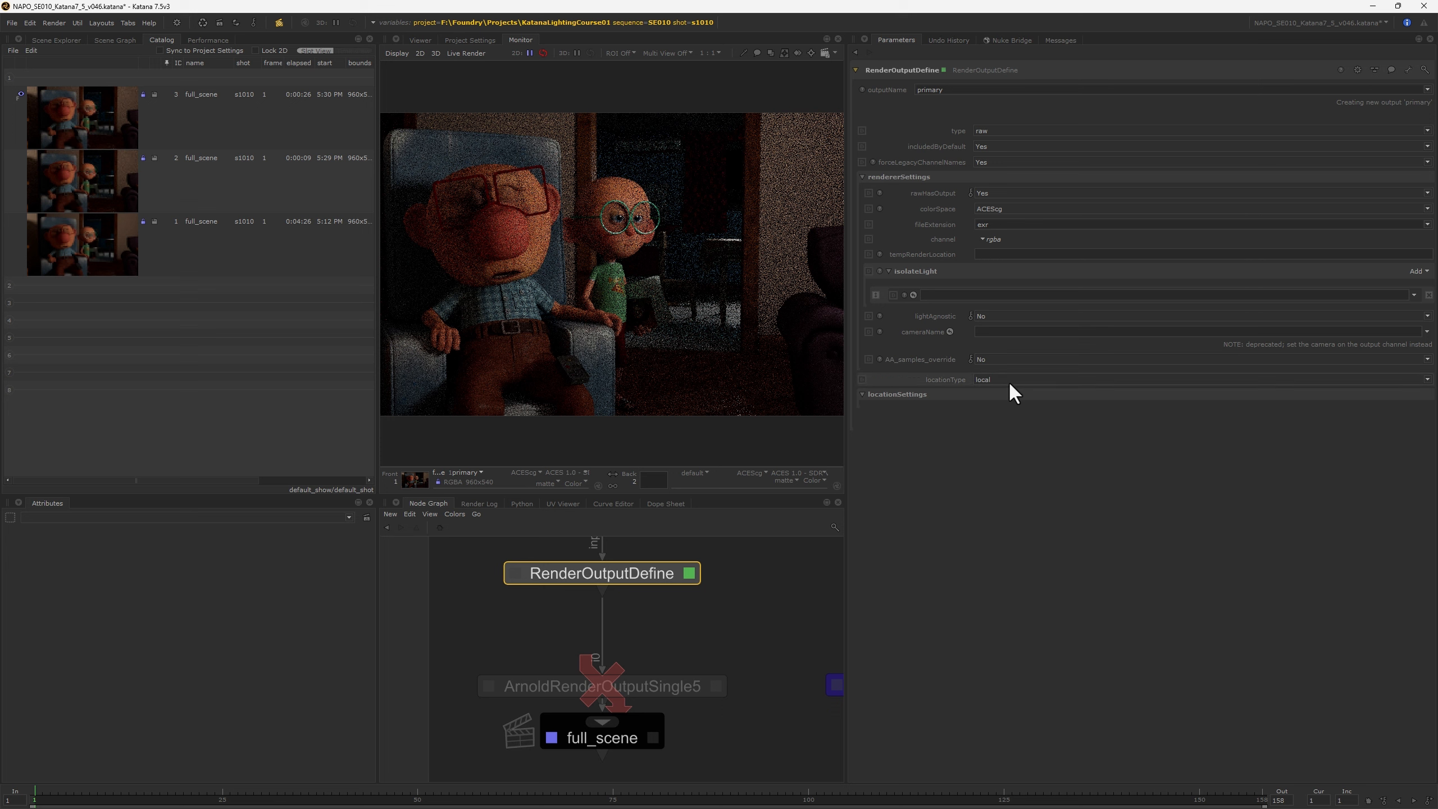
left_click(985, 379)
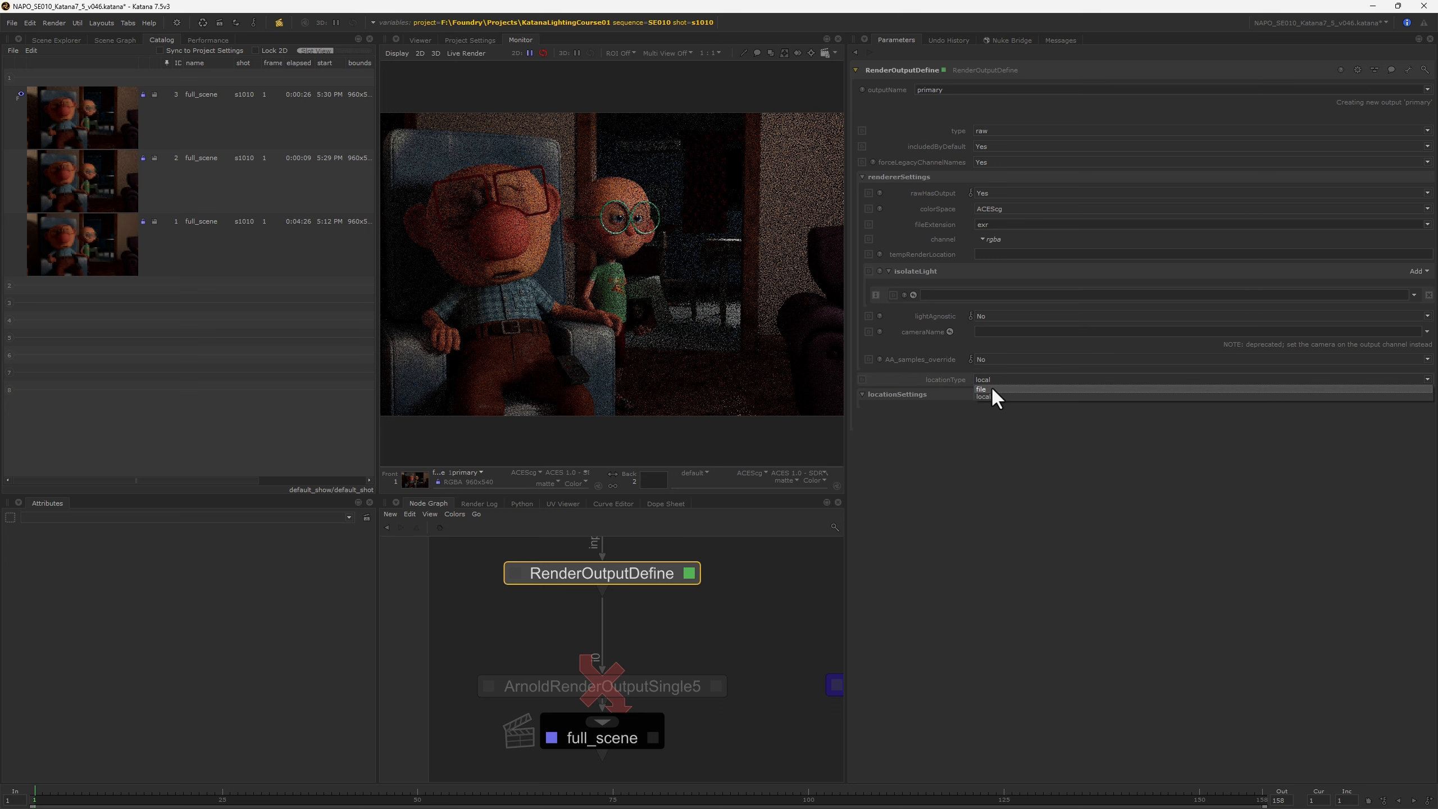
left_click(990, 391)
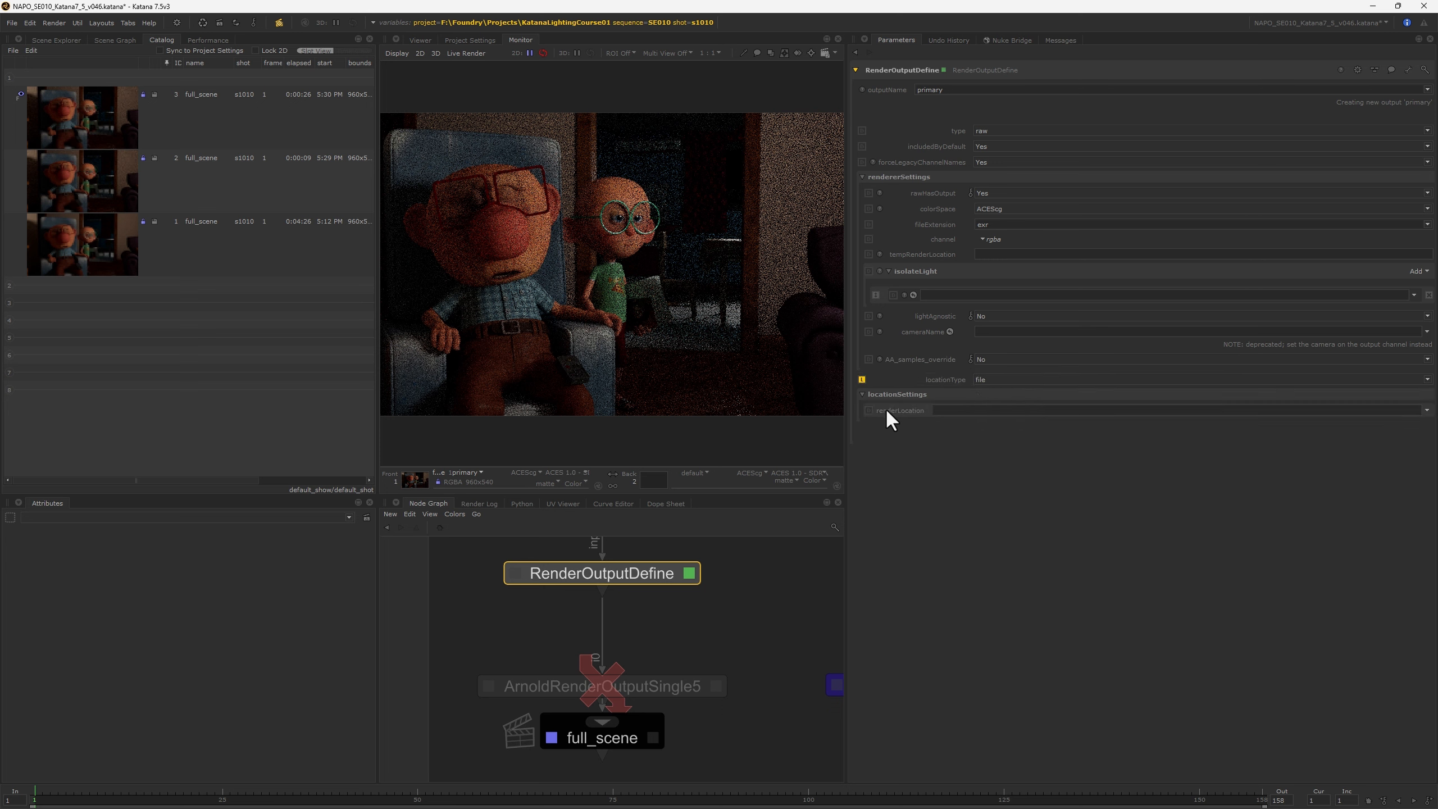
Set the renderLocation to a file named output_test01 in the footage folder of shot s1010
left_click(1427, 410)
left_click(1359, 423)
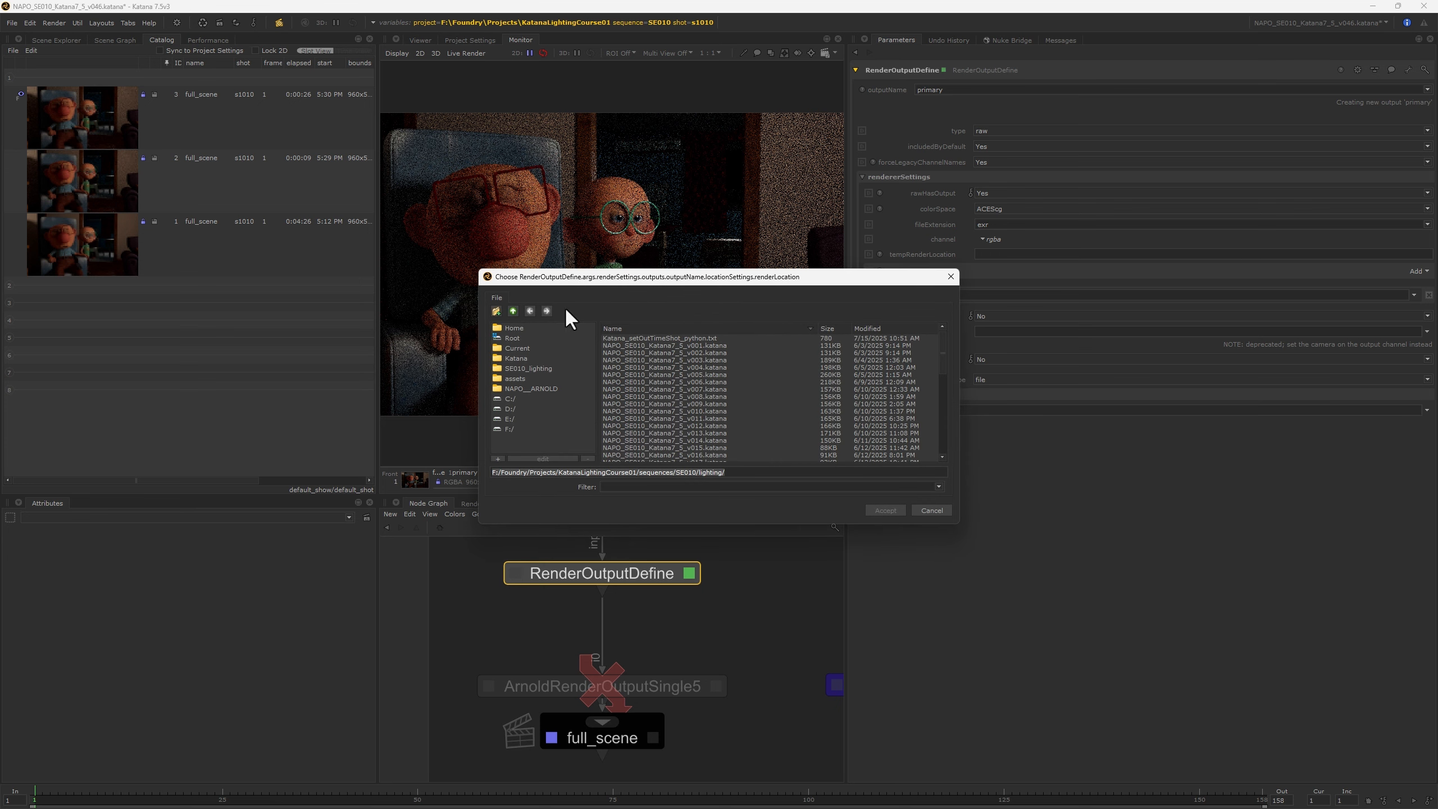
left_click(512, 312)
left_click(616, 338)
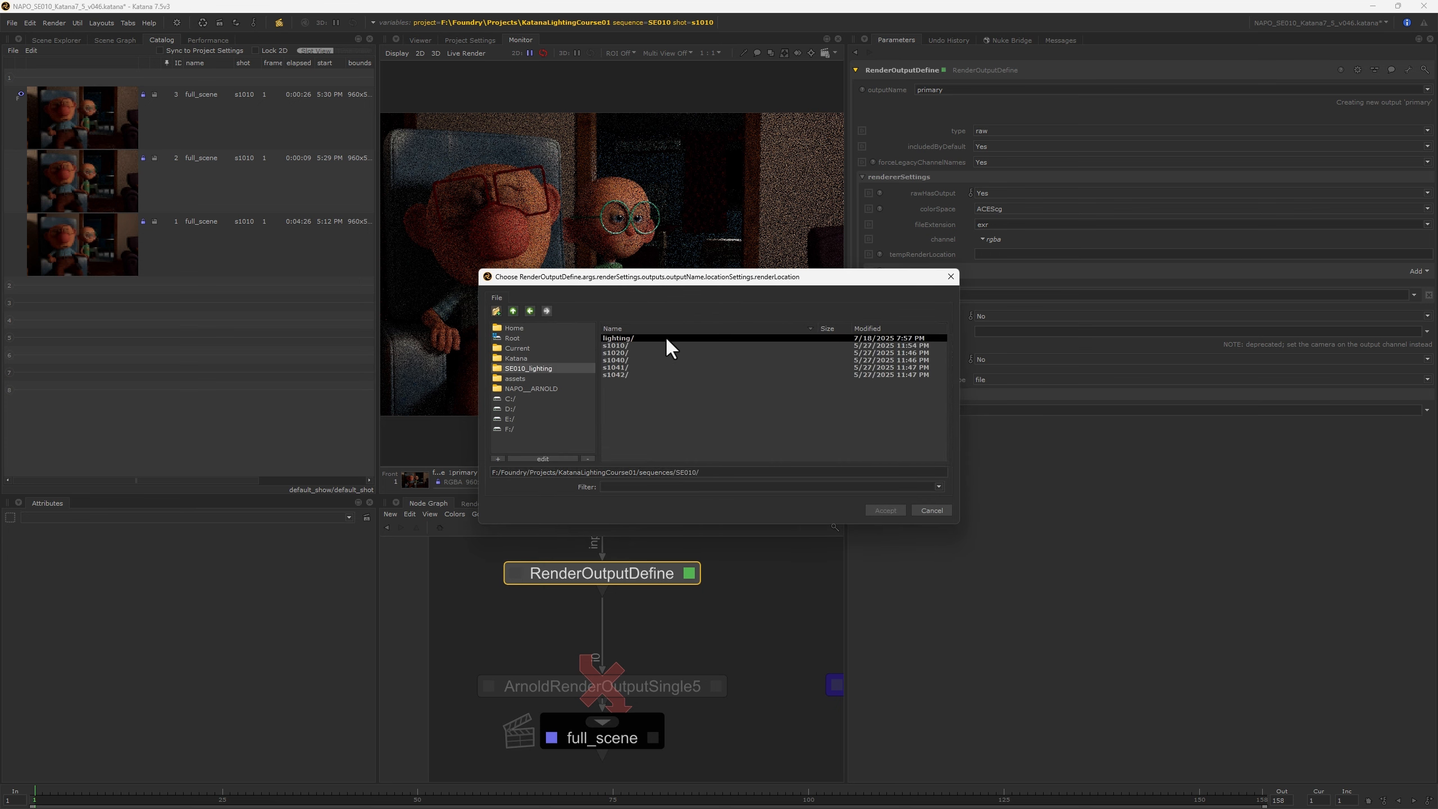
double_click(618, 345)
left_click(617, 345)
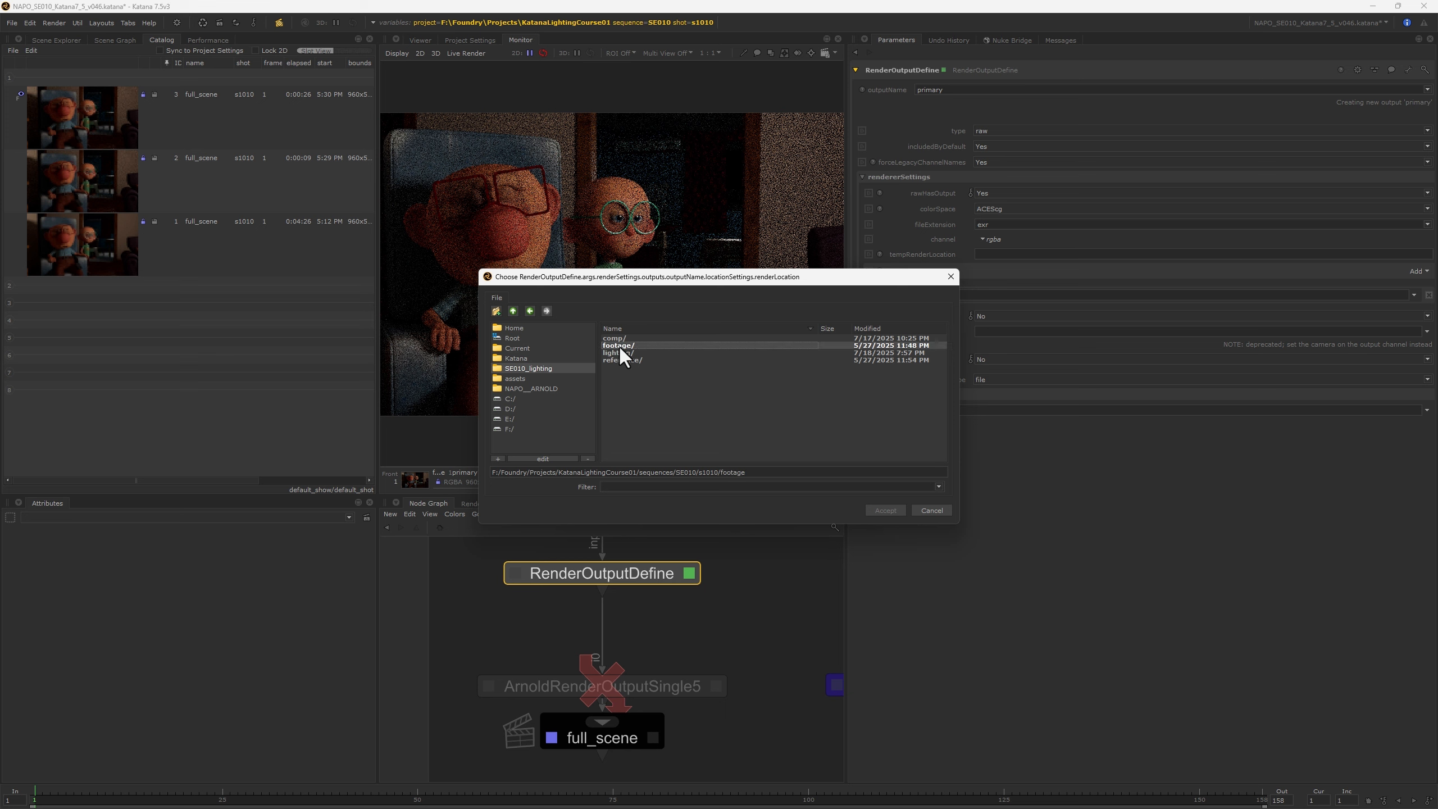
double_click(619, 346)
left_click(769, 471)
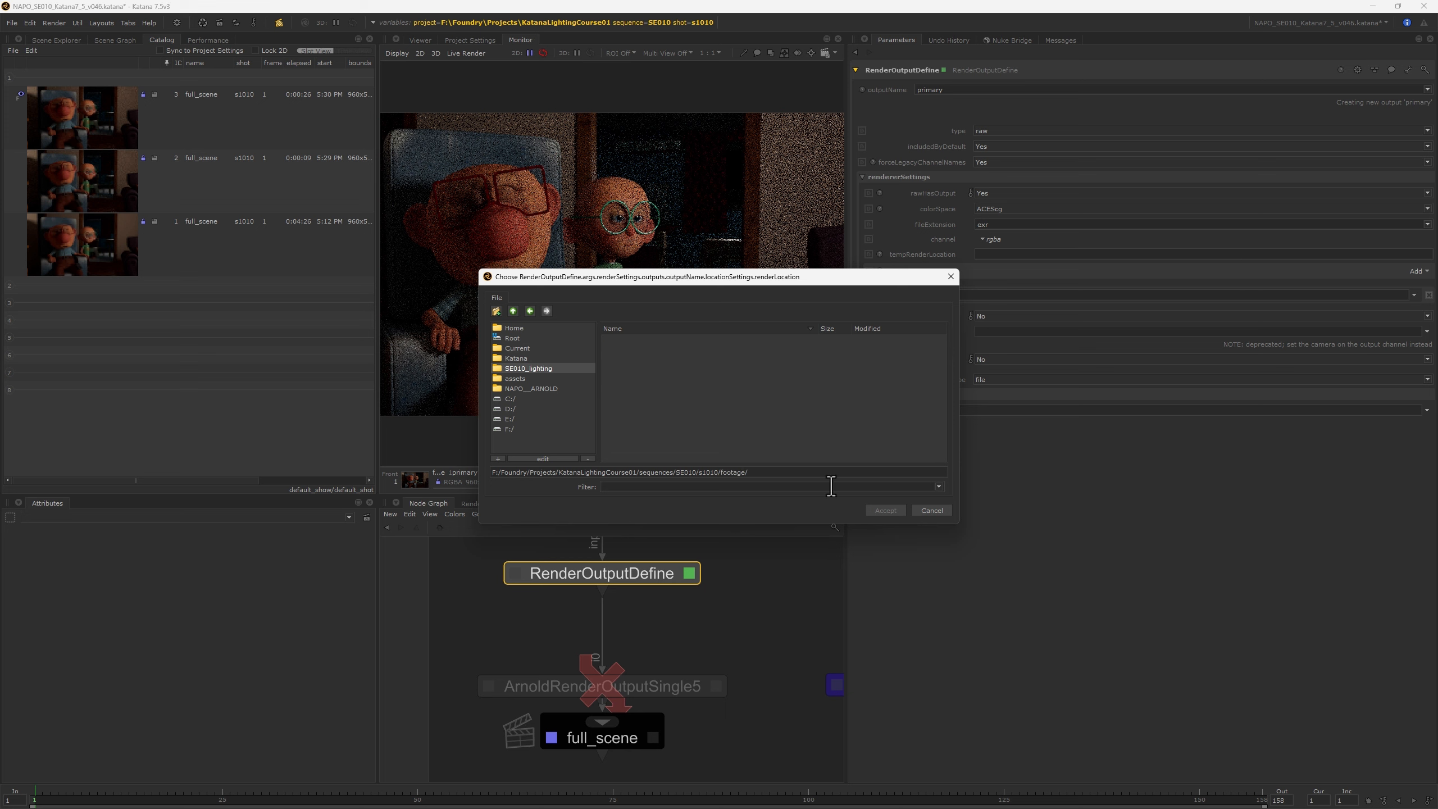
type("outp")
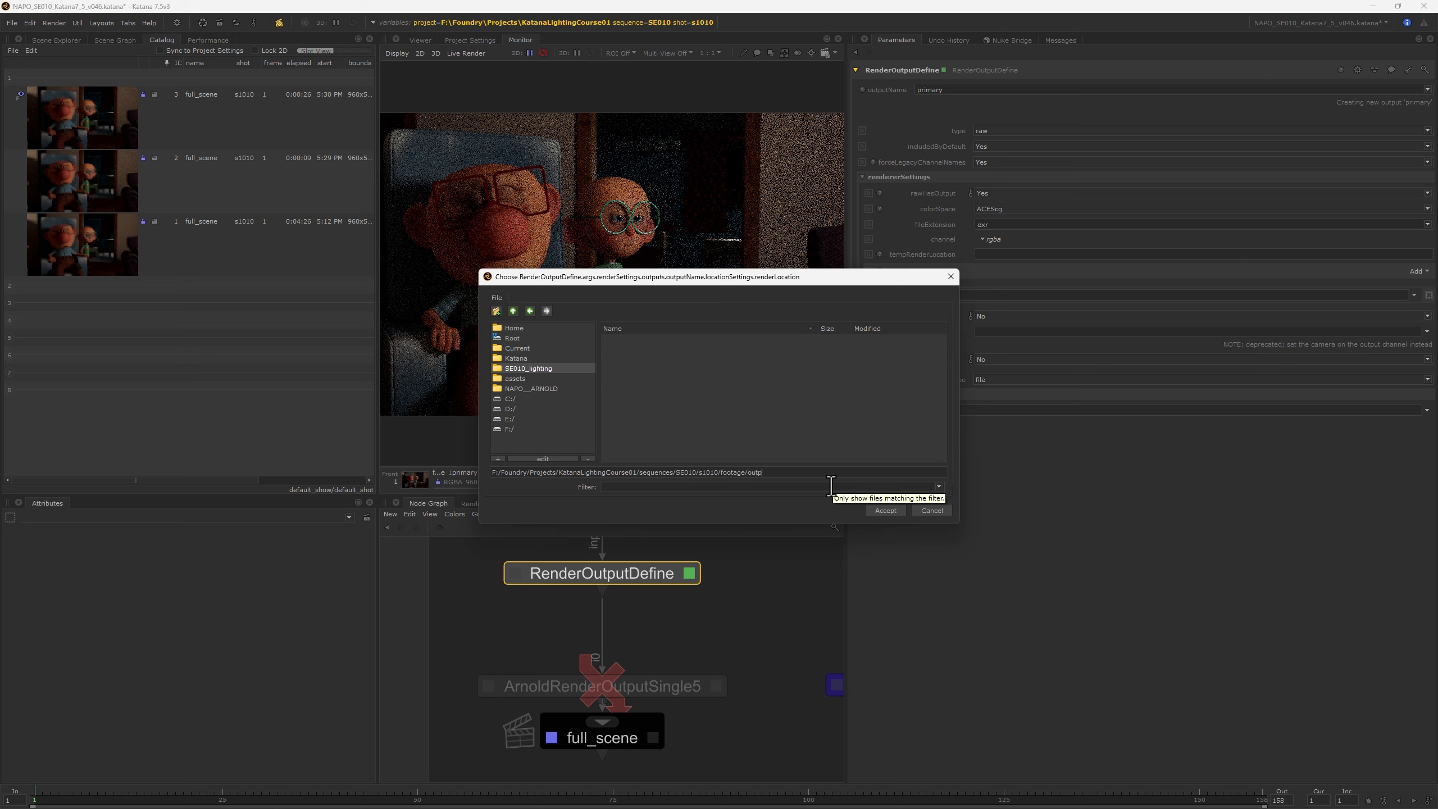
type("ut_test01")
left_click(880, 510)
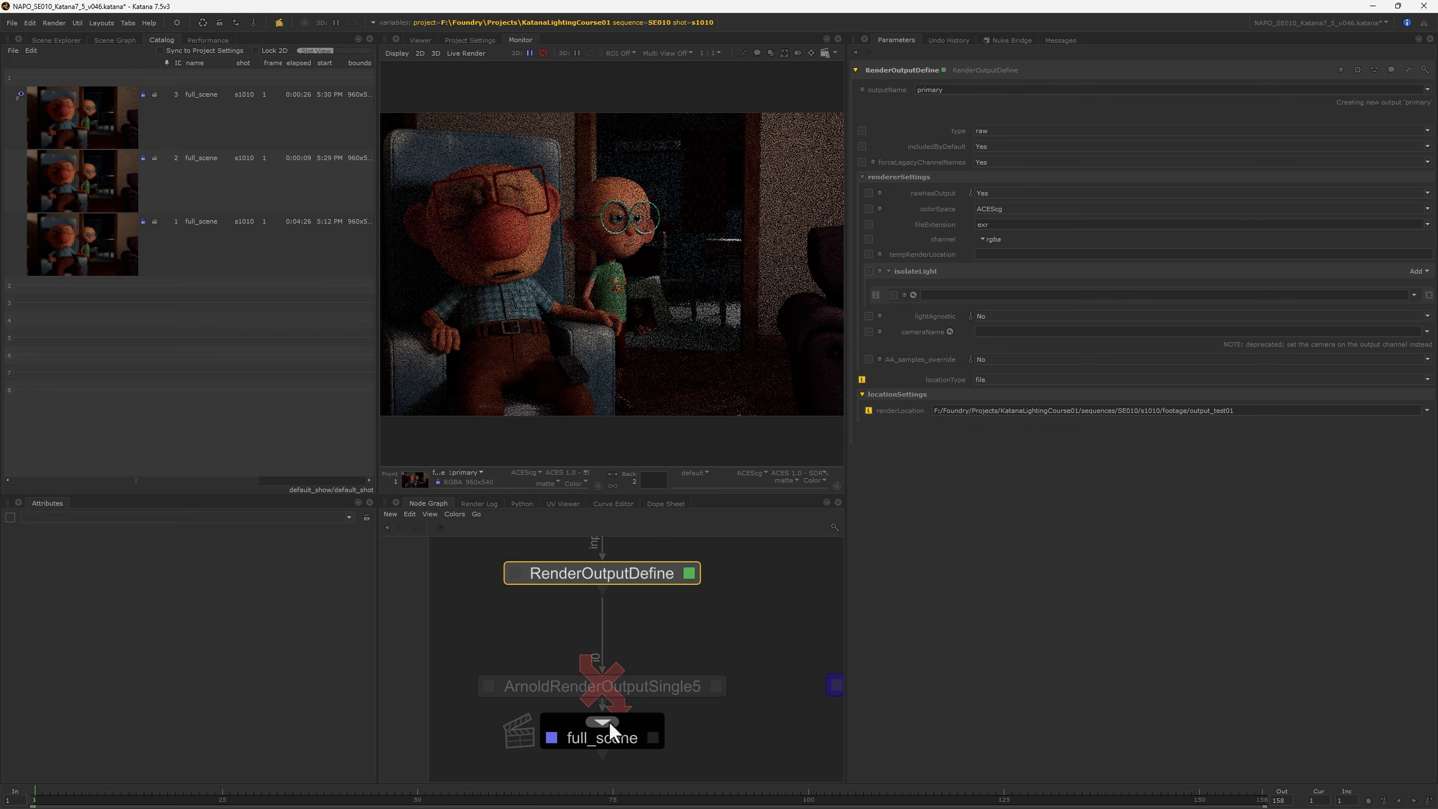
Check the output path on full_scene and extend the RenderOutputDefine file name to output_test01.####.exr
double_click(620, 738)
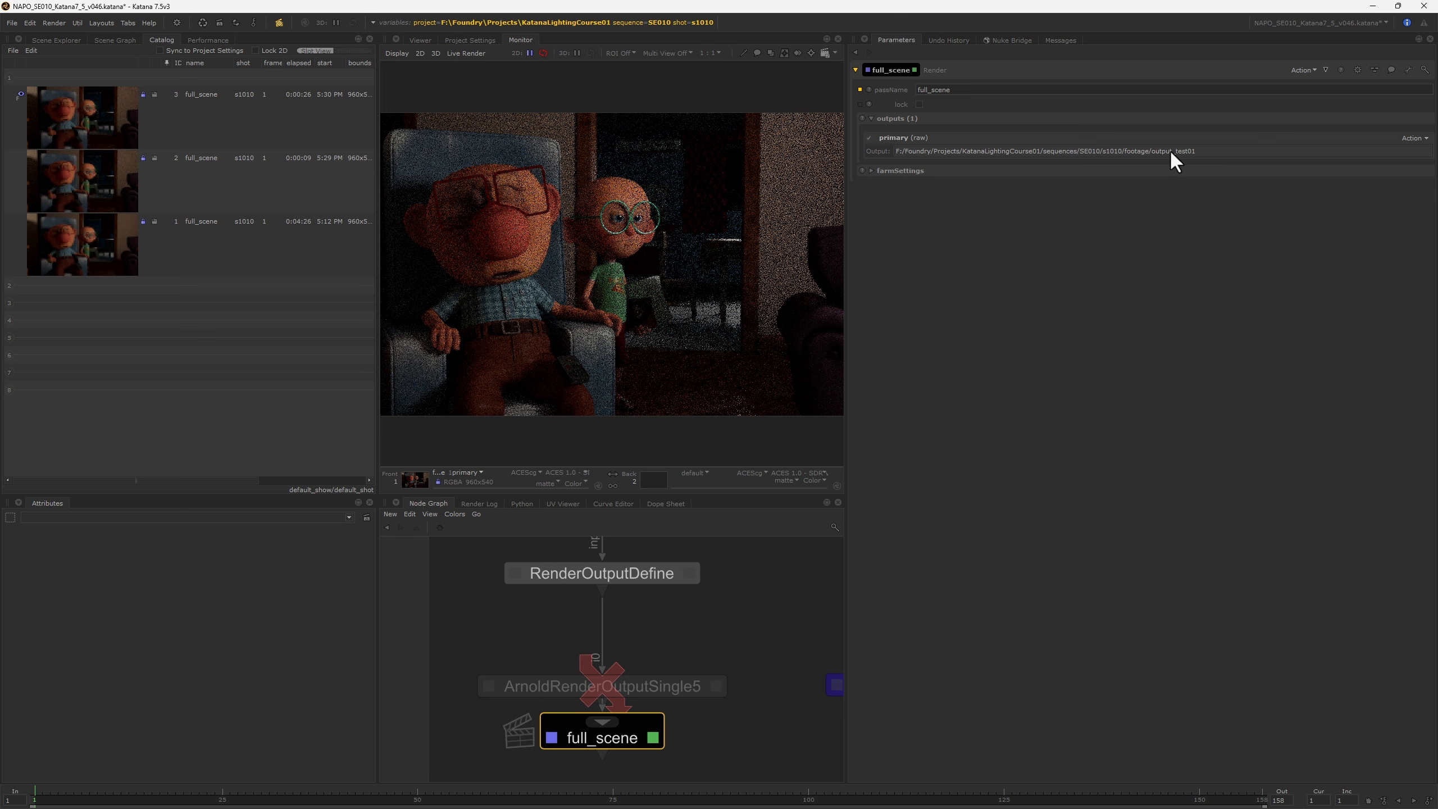
left_click(660, 683)
left_click(688, 572)
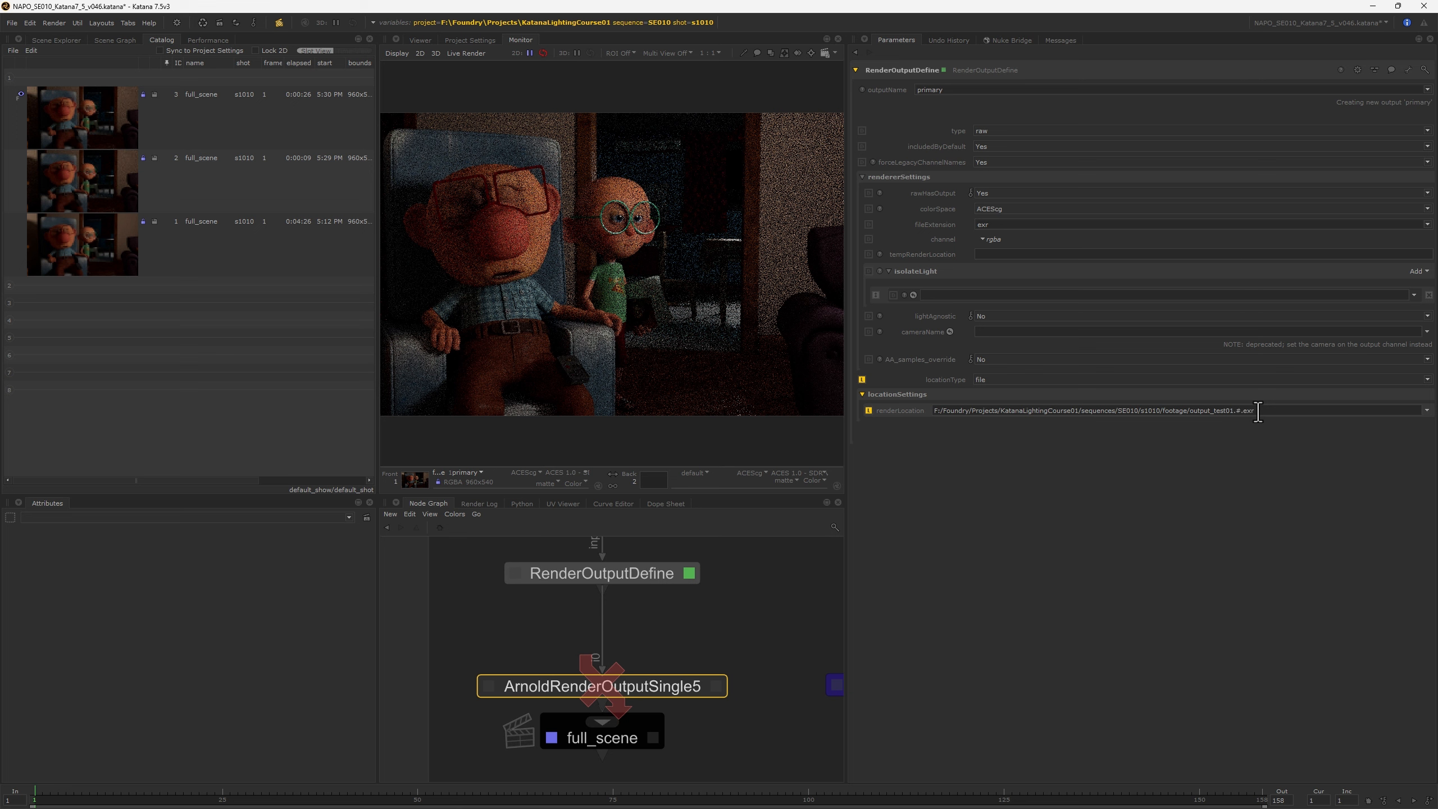
left_click(1236, 411)
type("###")
Insert an ArnoldOutputChannelDefine node above RenderOutputDefine and open its parameters
left_click(983, 241)
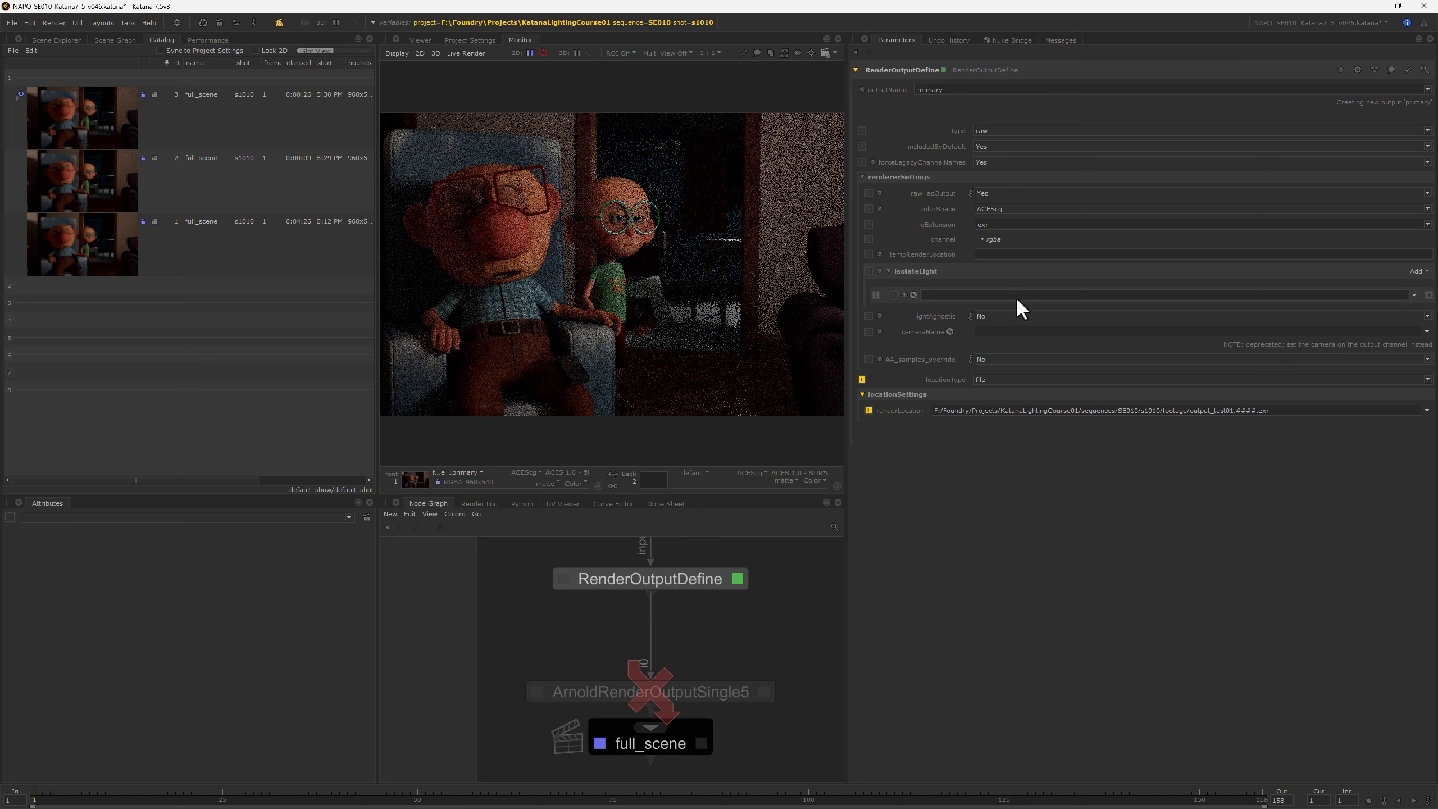
key("Tab")
type("arno")
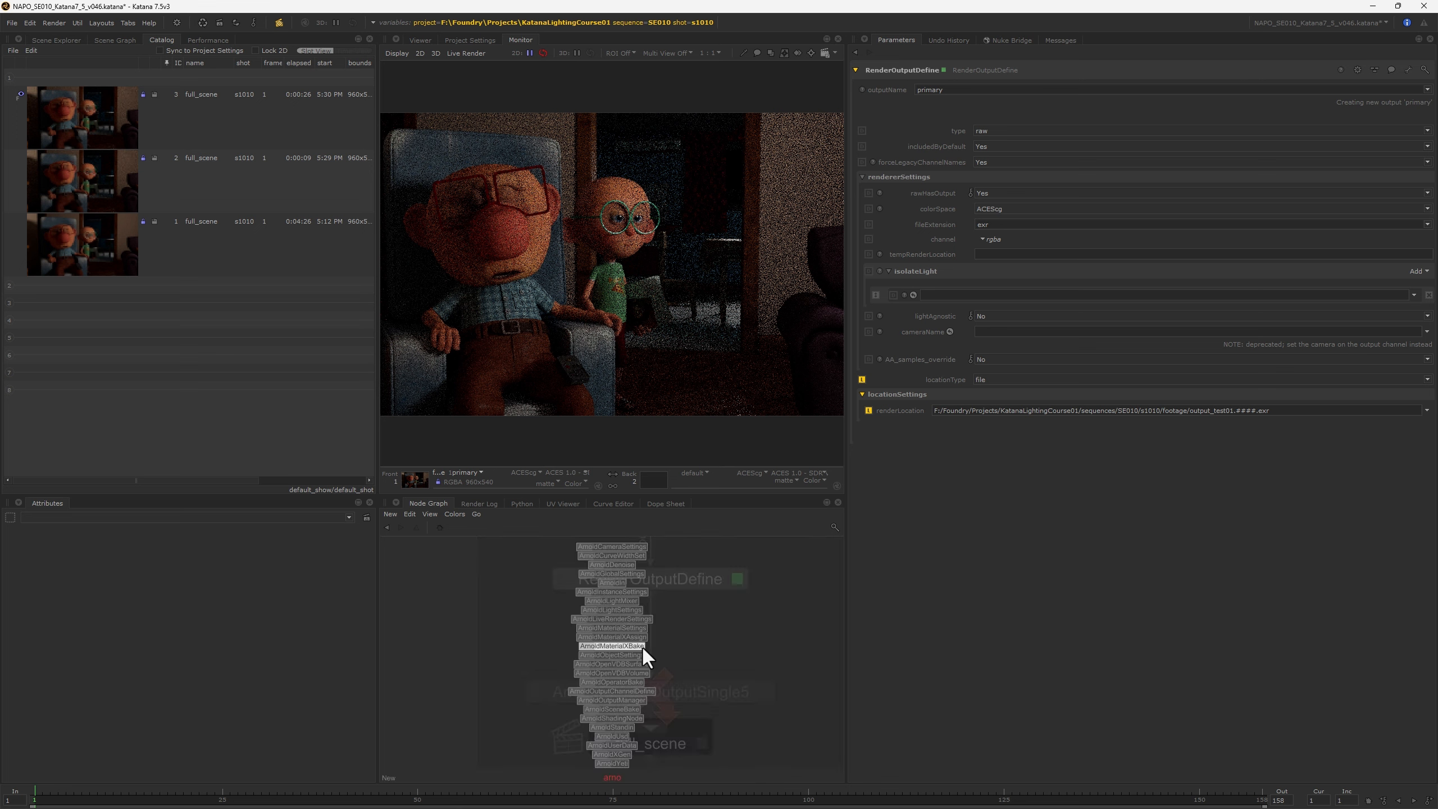
left_click(613, 692)
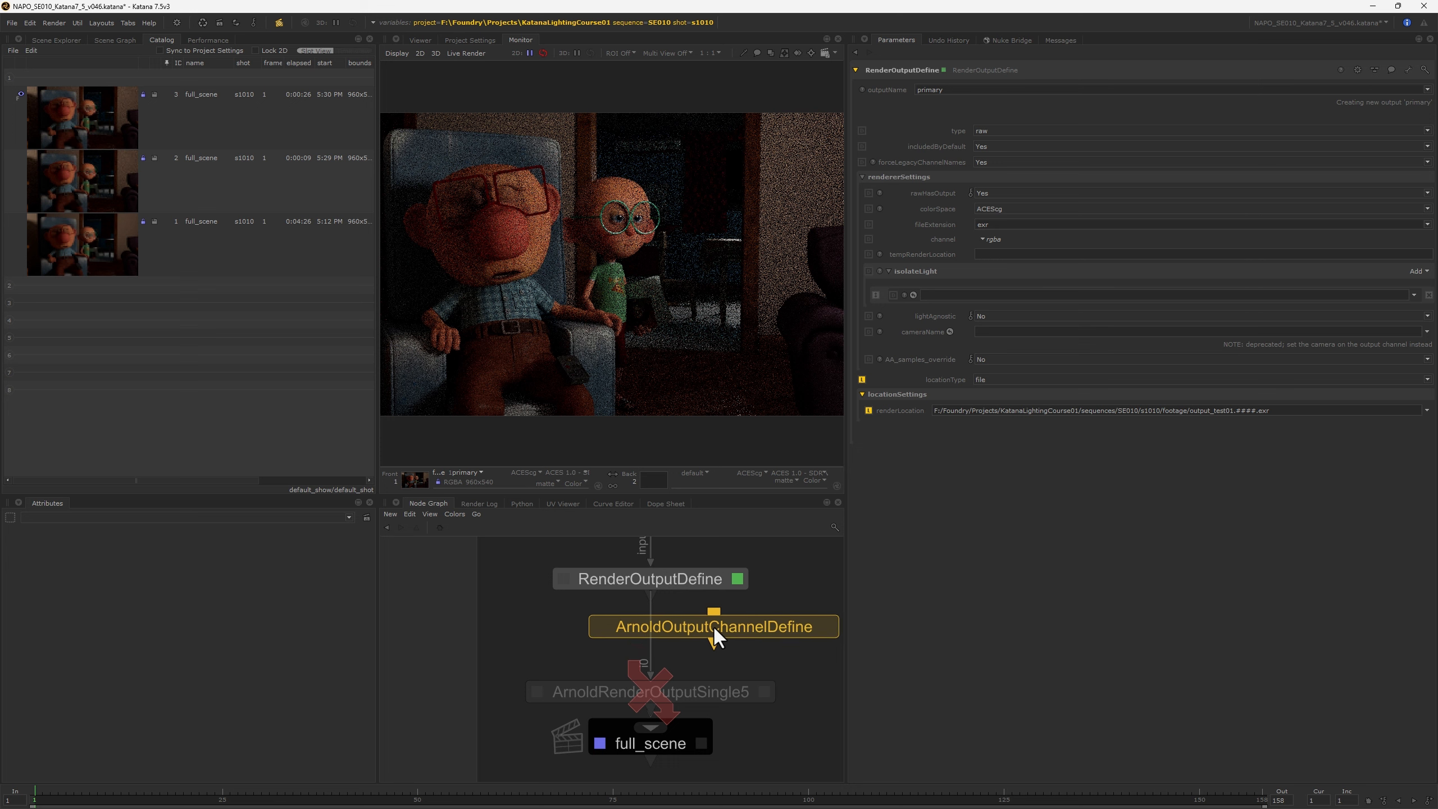
left_click(643, 616)
left_click(757, 616)
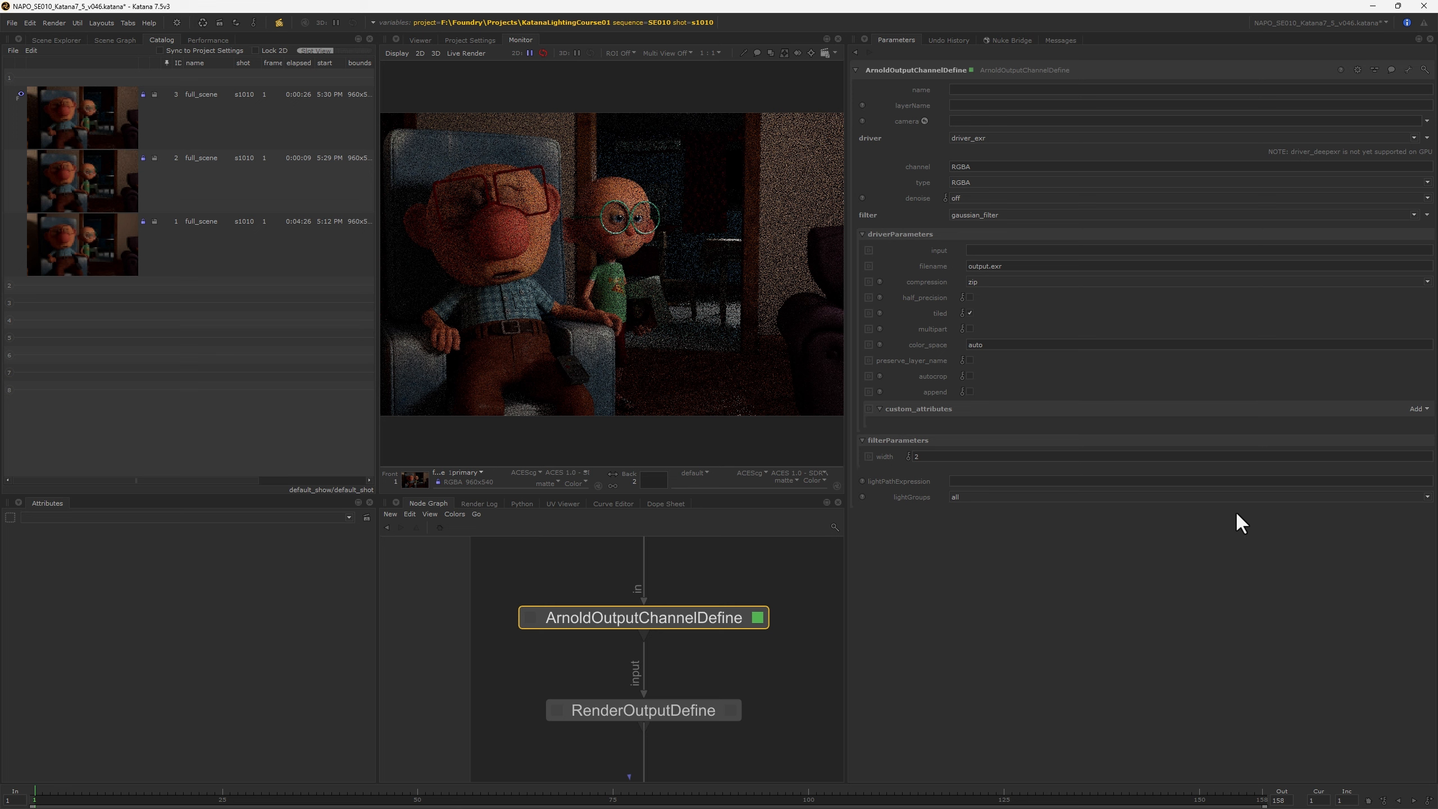
Name the output channel diffuse and set its channel to diffuse in ArnoldOutputChannelDefine
left_click(966, 90)
type("diffuse")
double_click(962, 167)
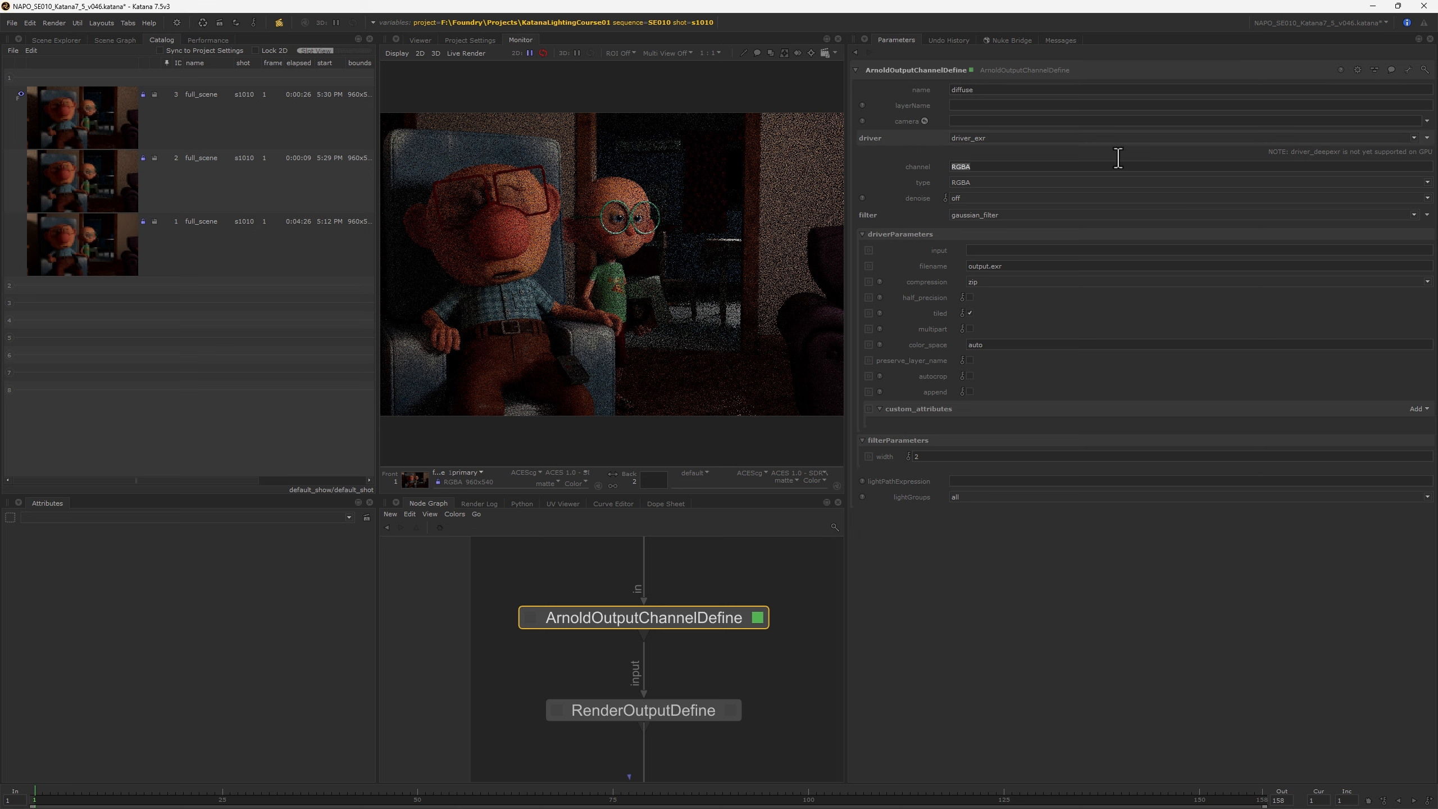
type("diffuse")
key("Return")
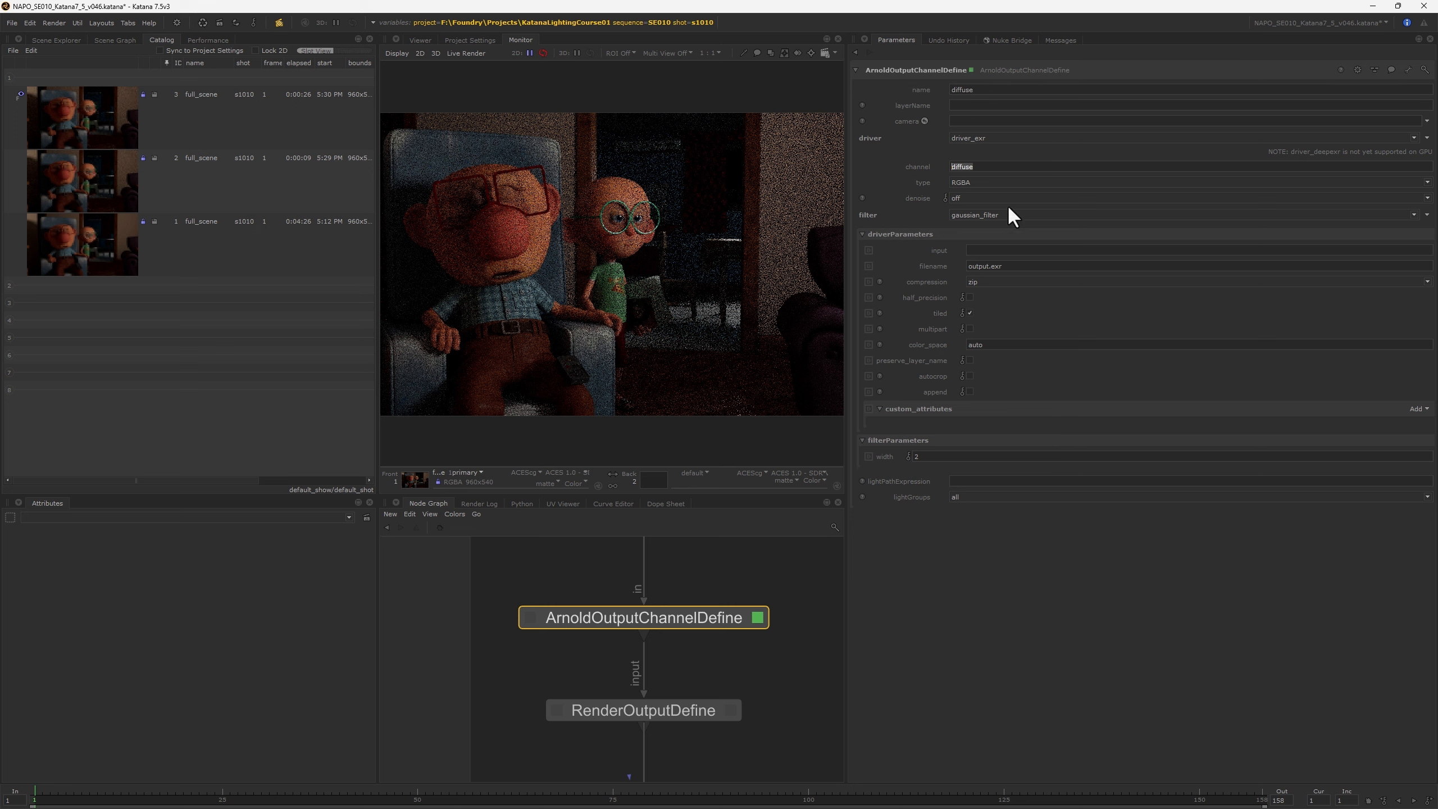
left_click(980, 168)
Add the diffuse channel to the rgba output in RenderOutputDefine
middle_click_drag(756, 671, 738, 613)
double_click(714, 609)
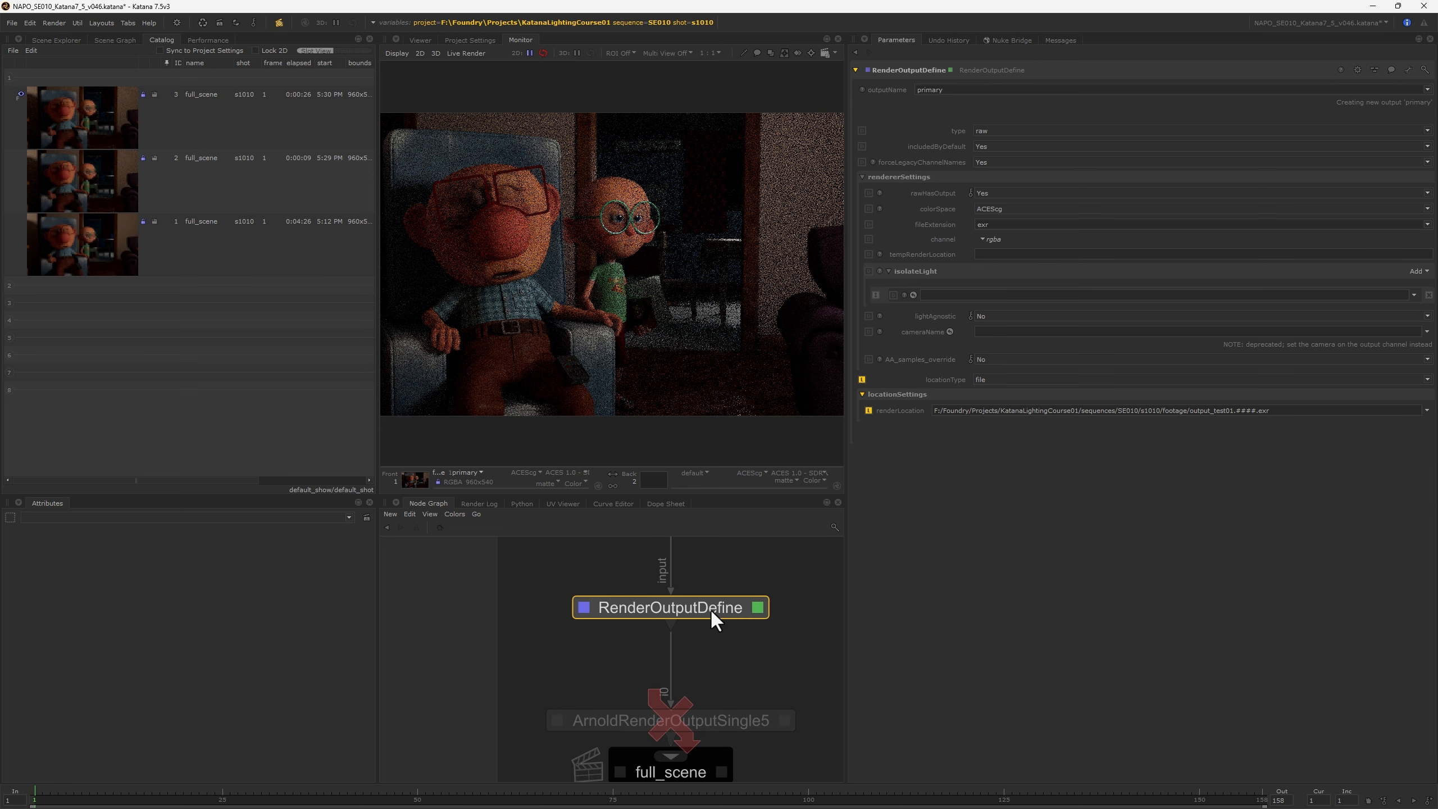
left_click(988, 239)
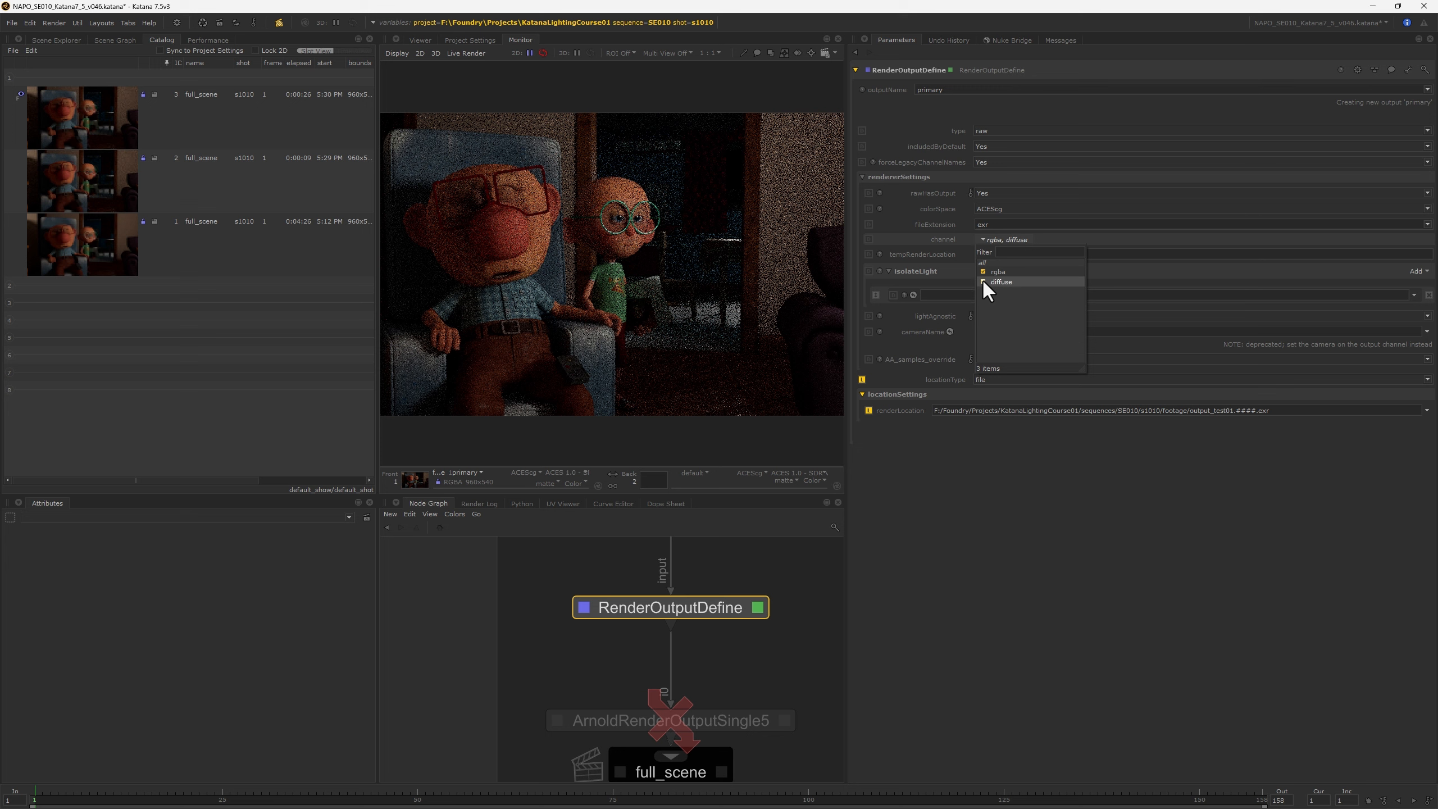
left_click(1055, 577)
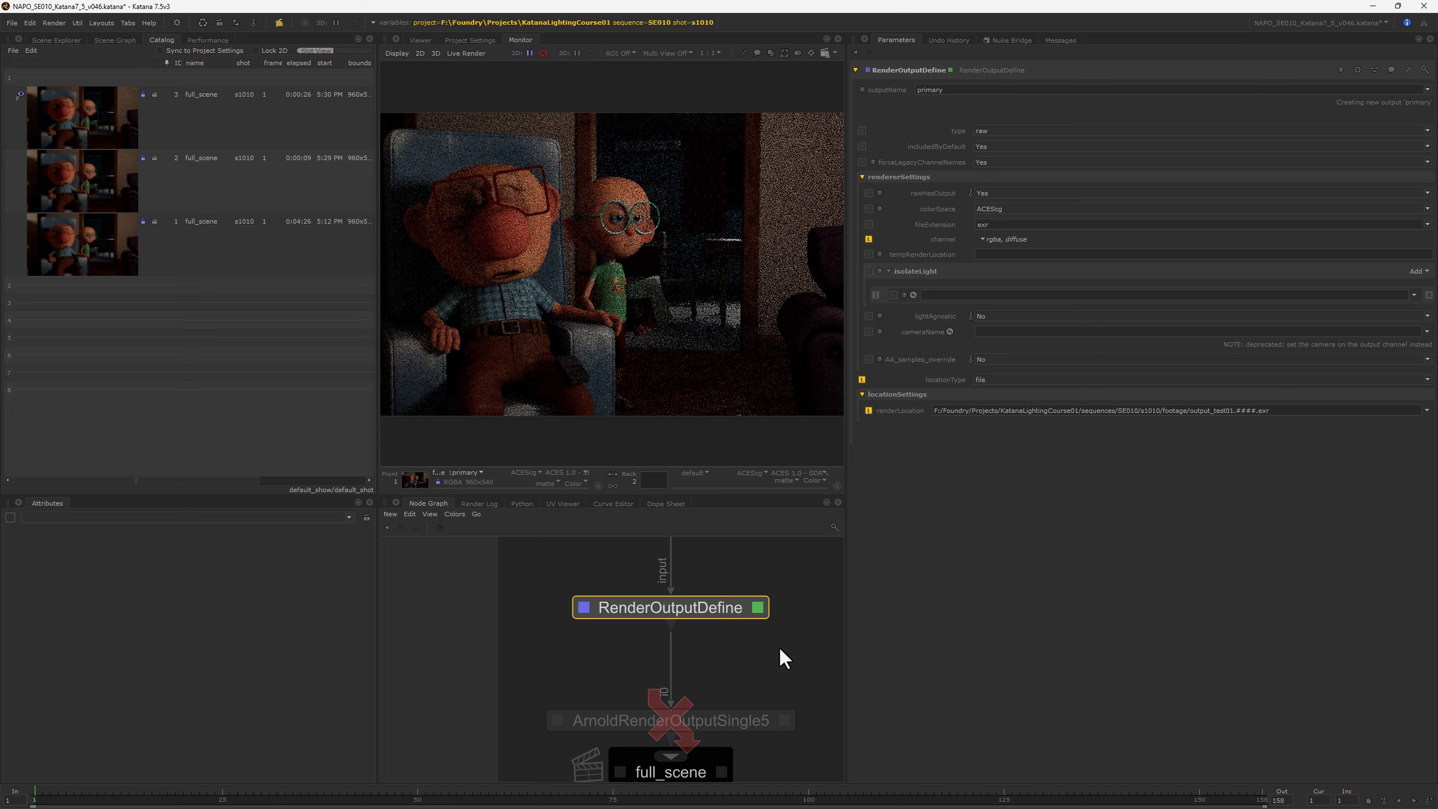
middle_click_drag(780, 648, 745, 634)
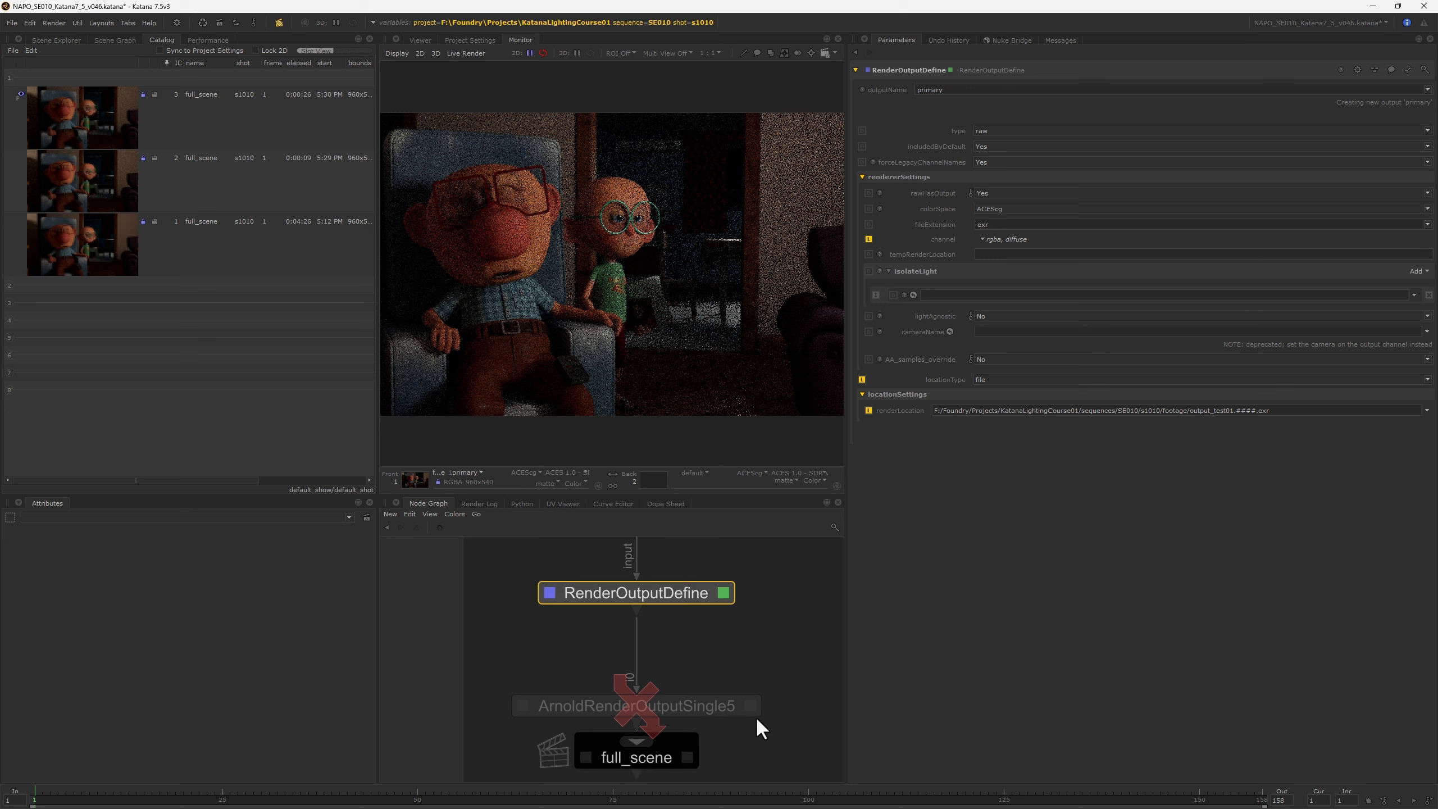
middle_click_drag(802, 658, 636, 660)
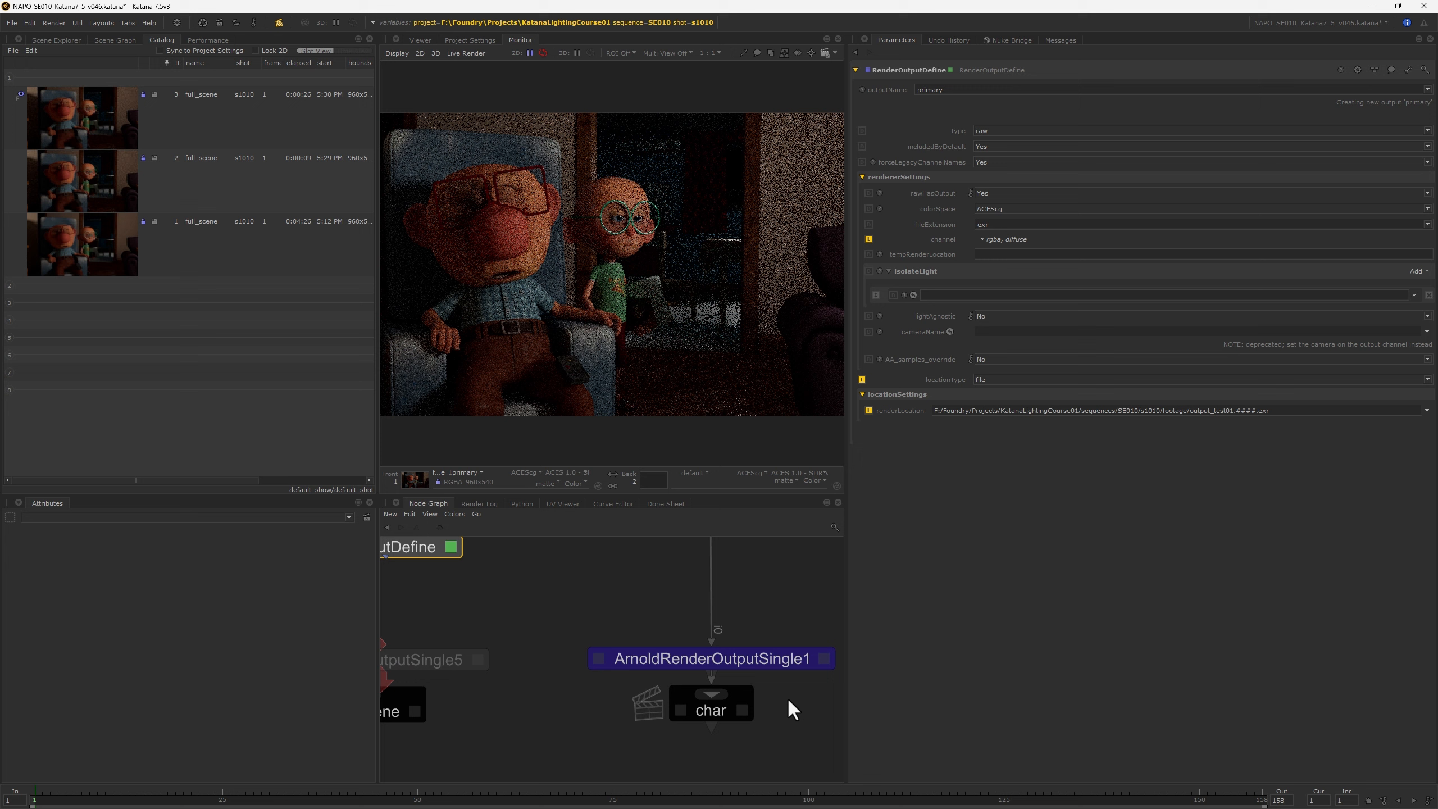
left_click(769, 661)
middle_click_drag(538, 640, 801, 707)
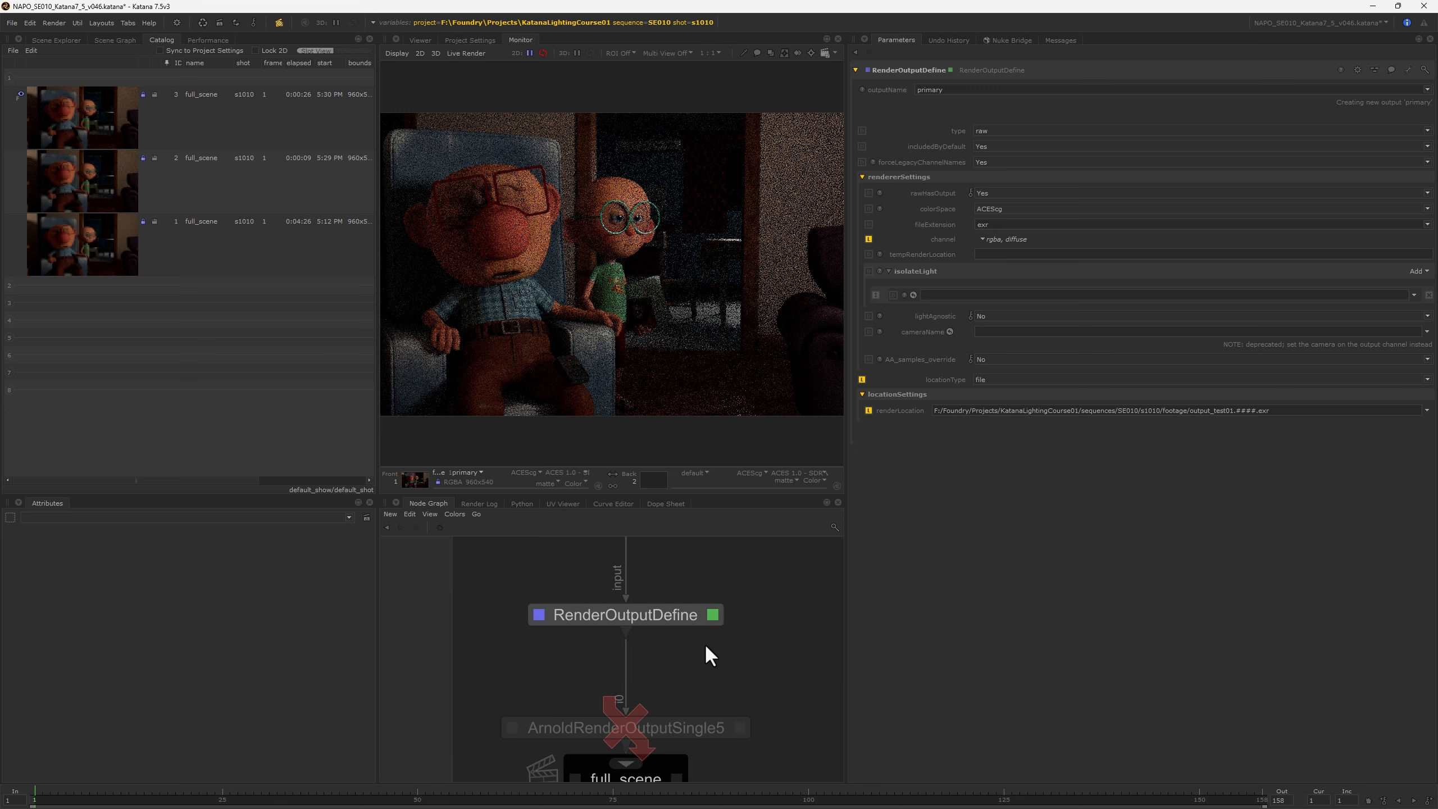
Delete the ArnoldOutputChannelDefine and RenderOutputDefine nodes from the full_scene branch
middle_click_drag(654, 618, 605, 694)
scroll(605, 694, "down", 3)
left_click(634, 650)
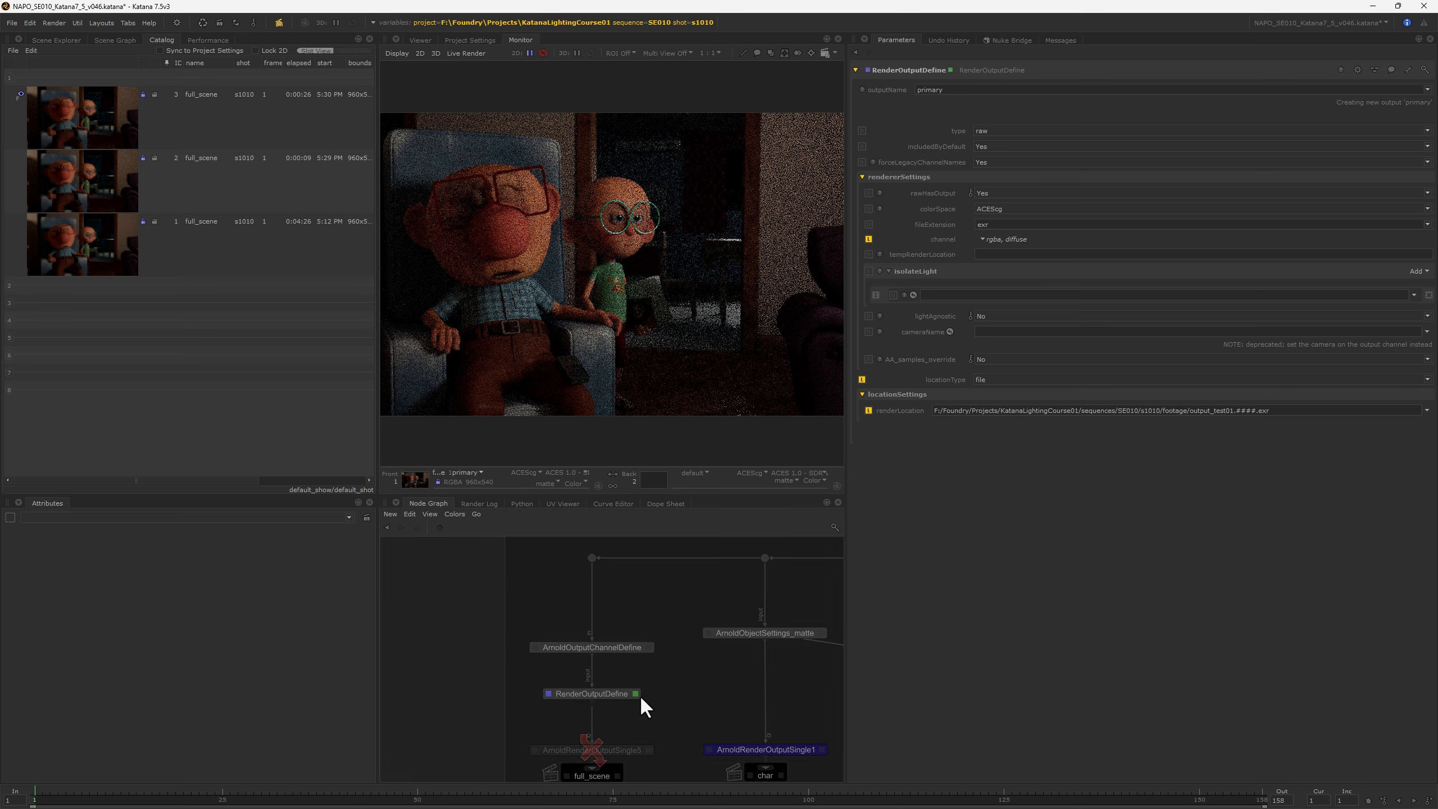
left_click(637, 694, "shift")
key("Delete")
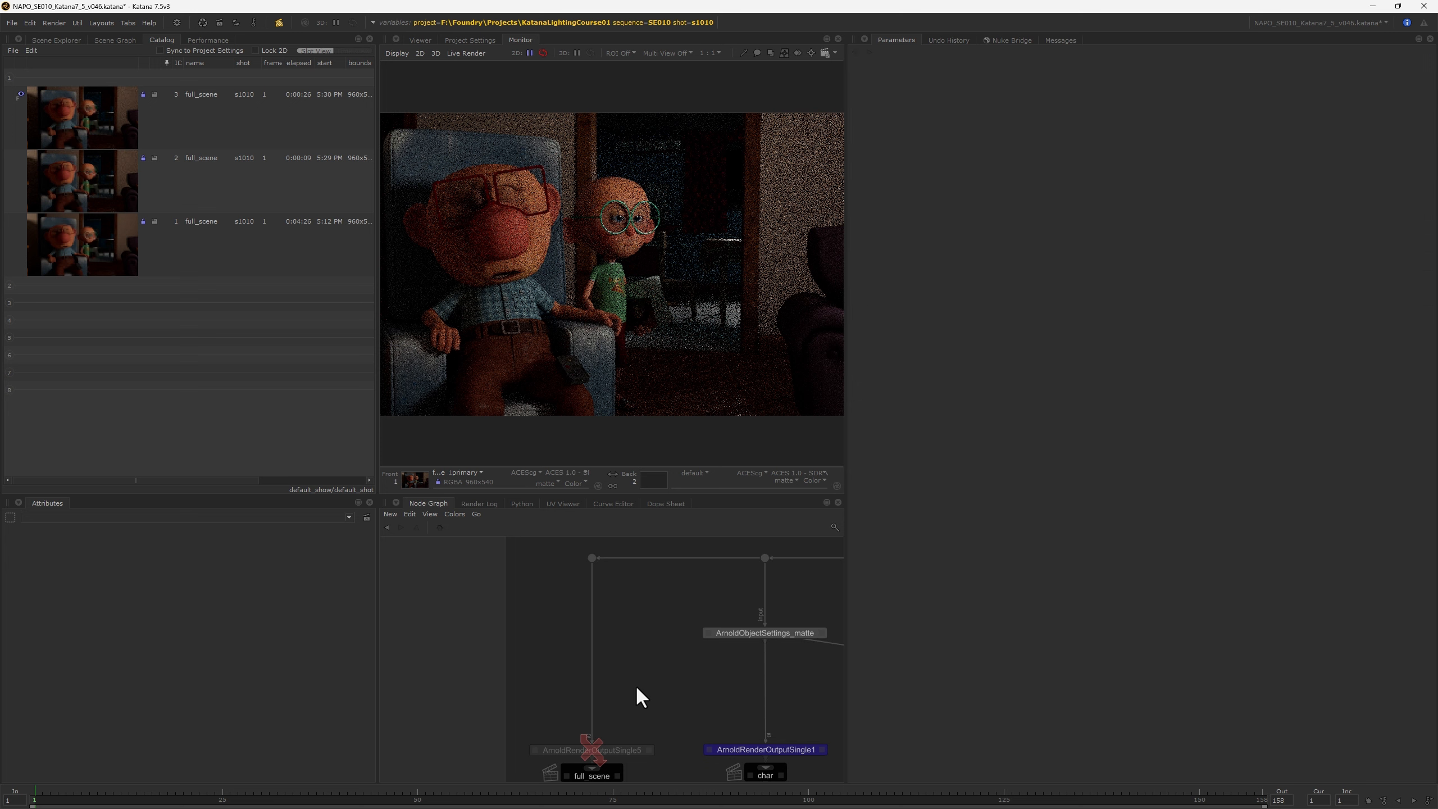
middle_click_drag(635, 684, 645, 611)
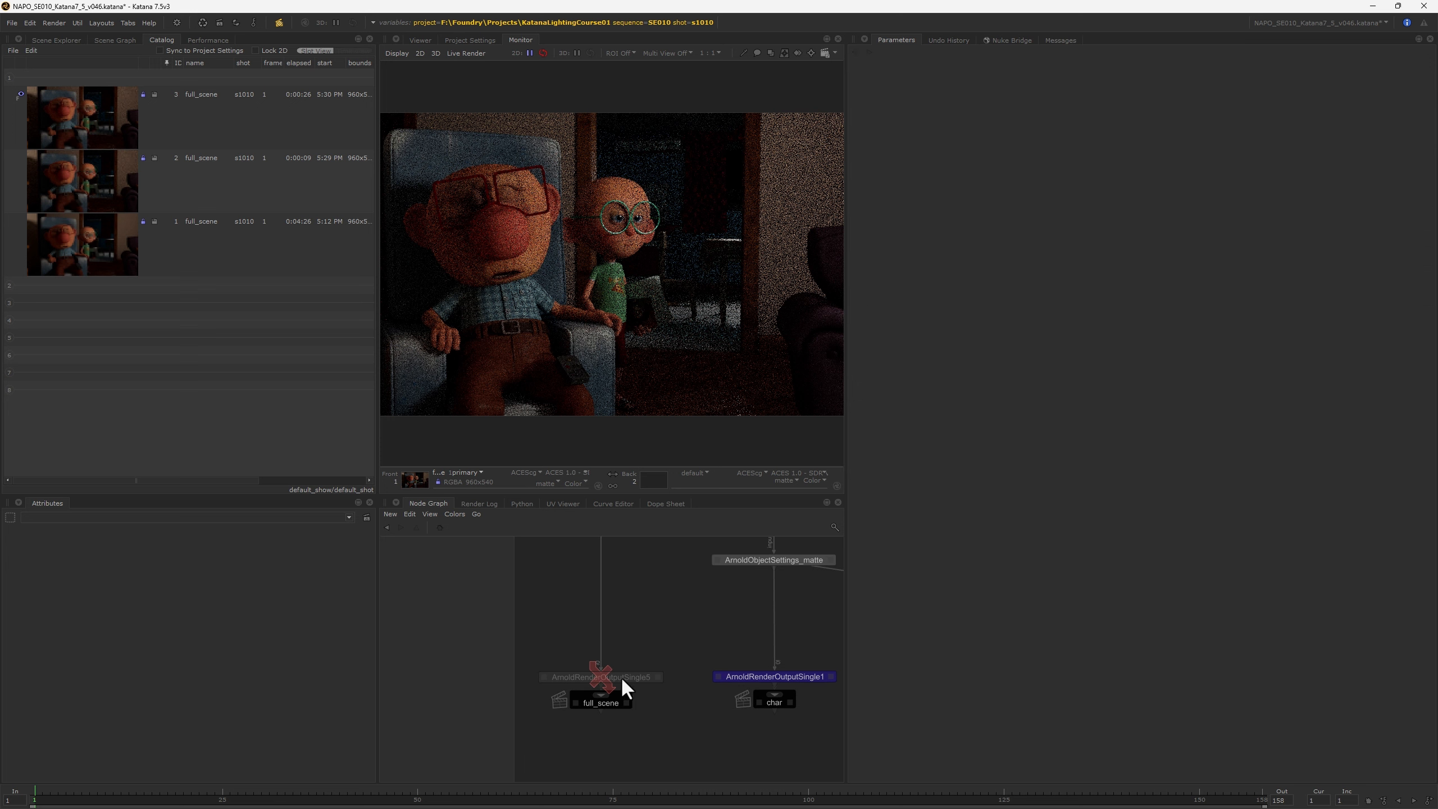
Re-enable the ArnoldRenderOutputSingle5 node above full_scene and open its parameters
key("d")
key("f")
left_click(618, 623)
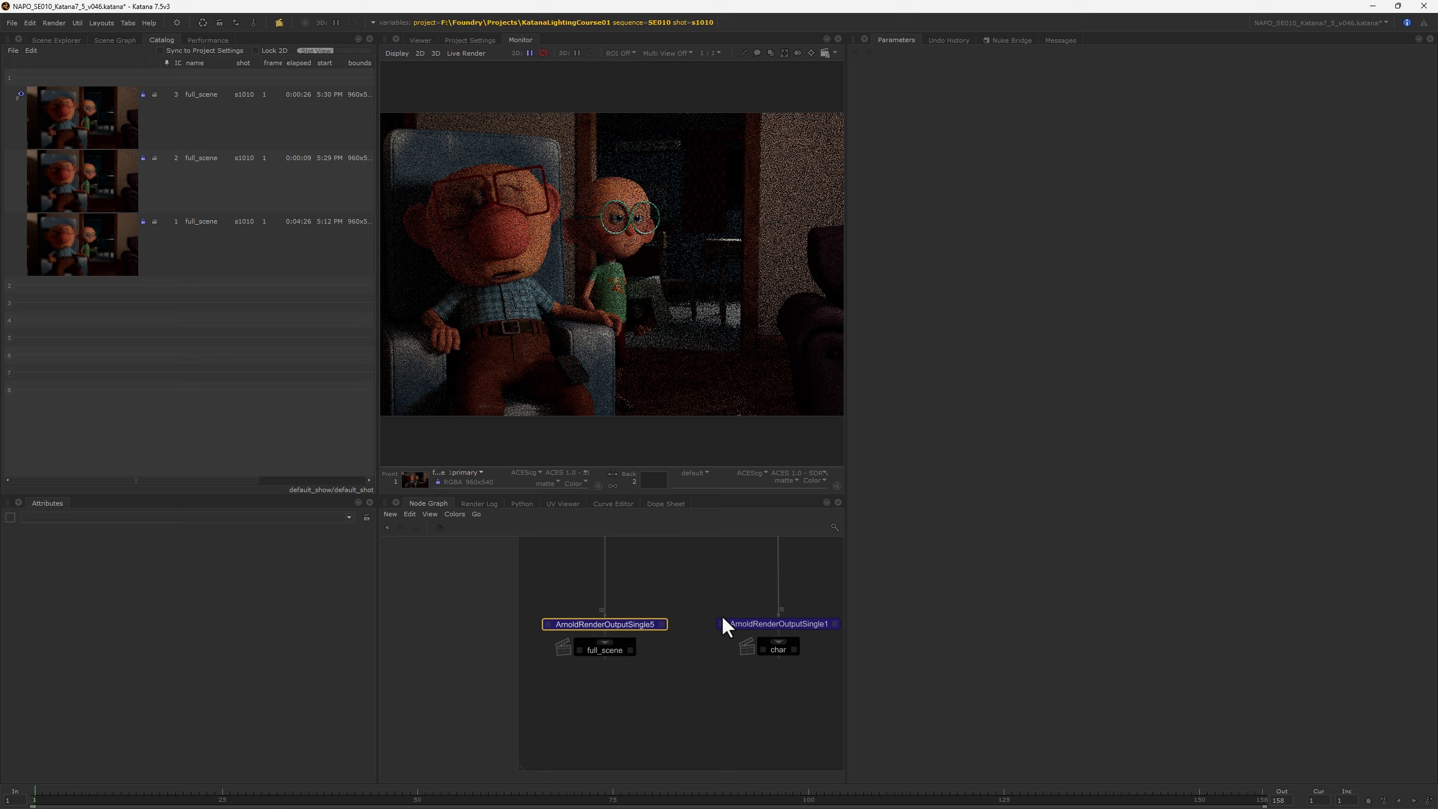
left_click(660, 624)
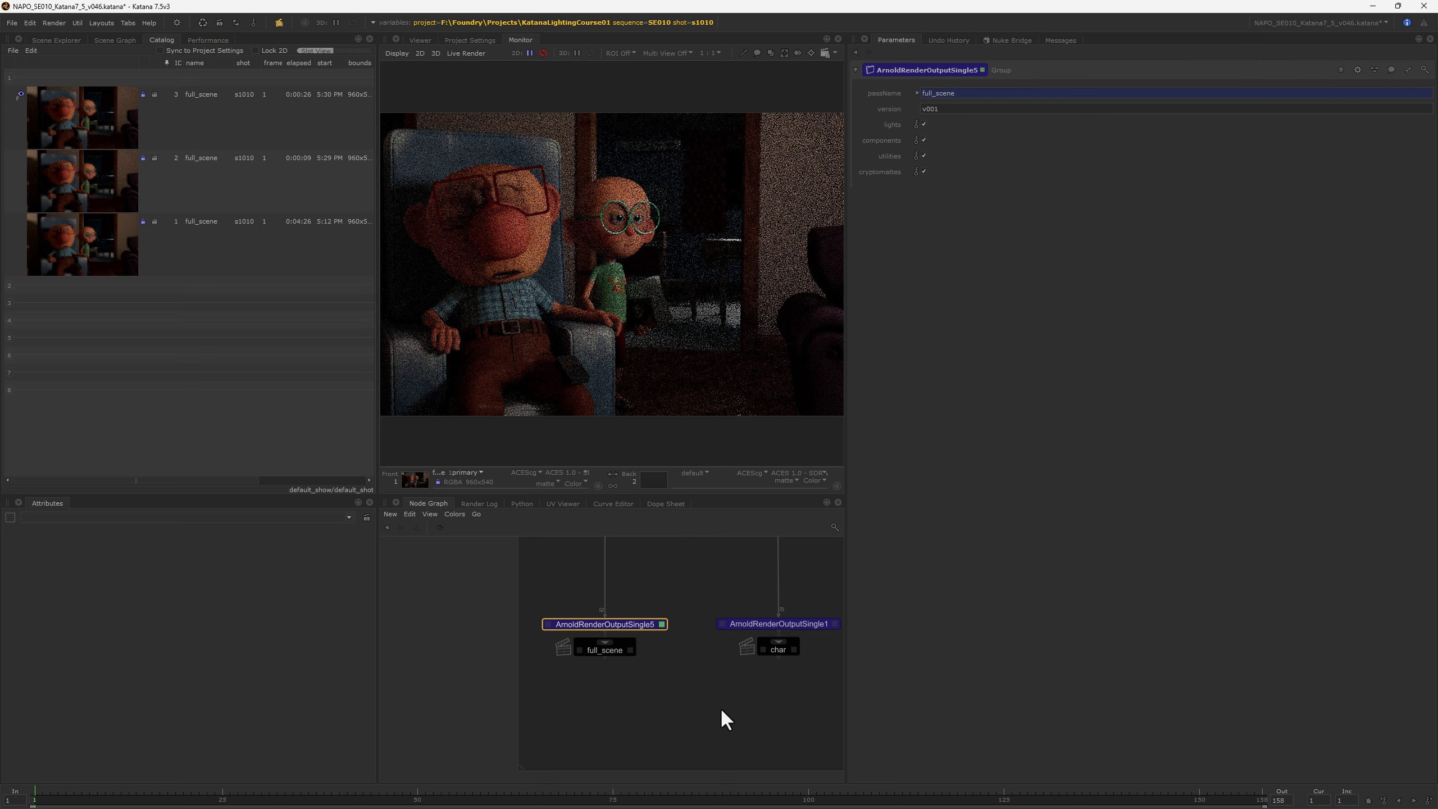
key("Tab")
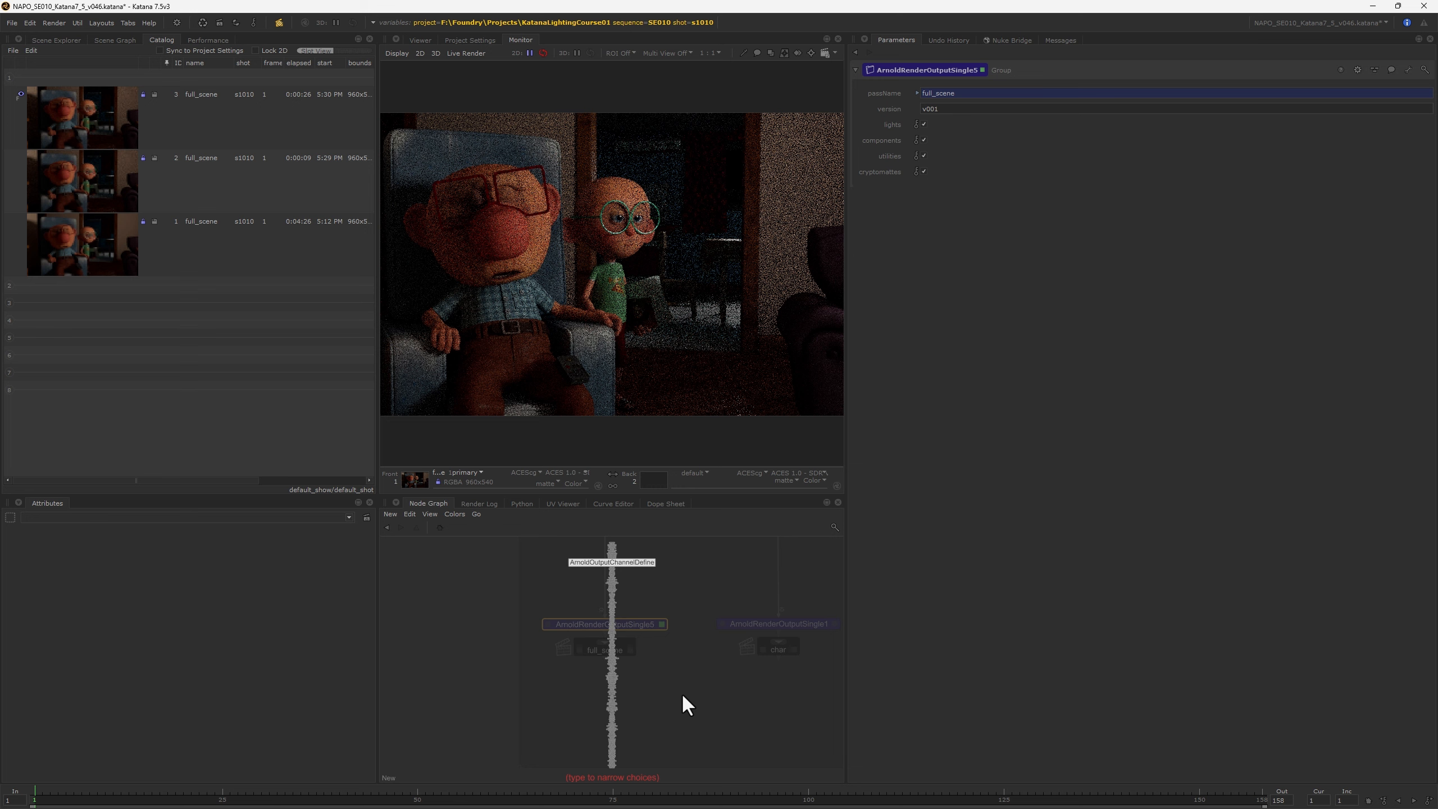
key("Escape")
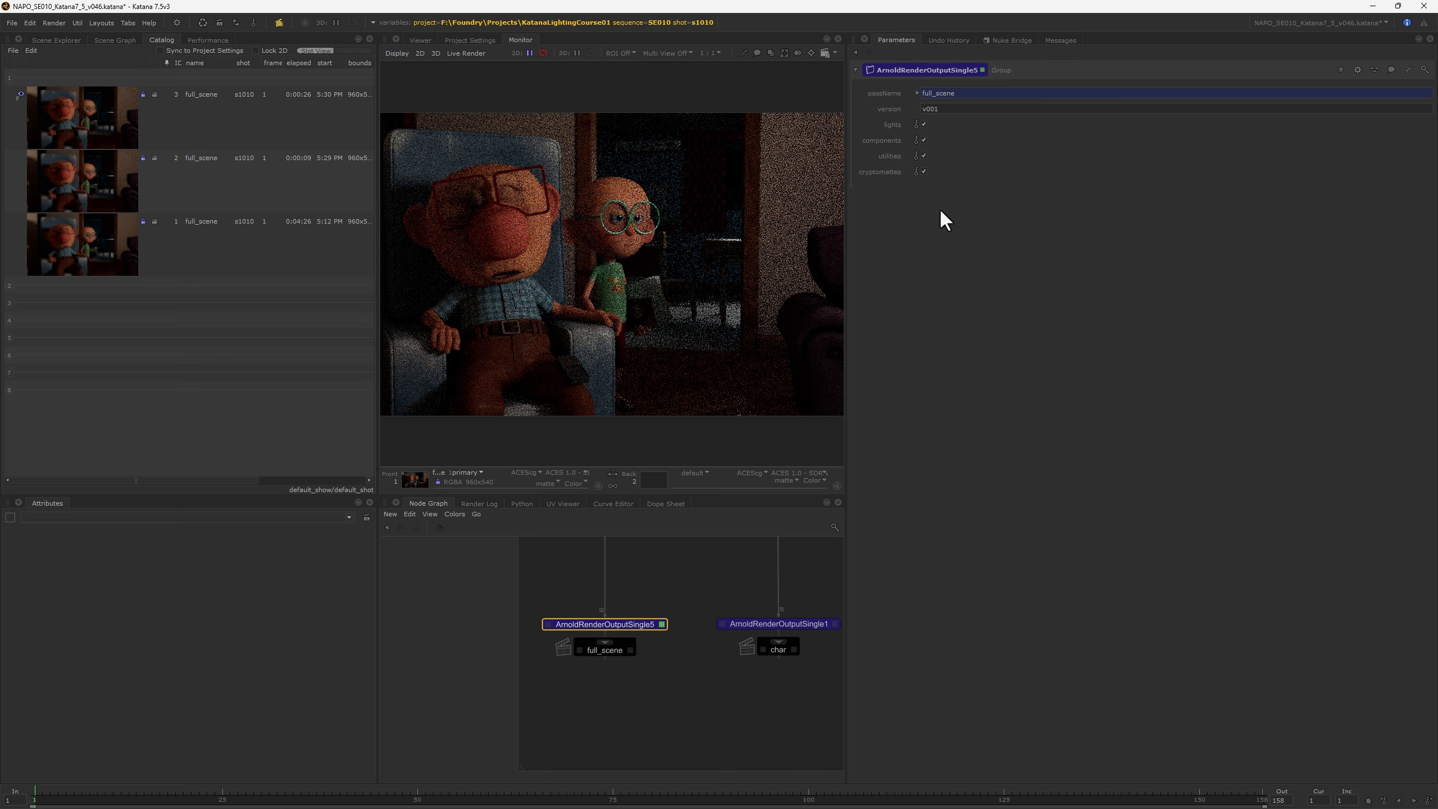
left_click(686, 678)
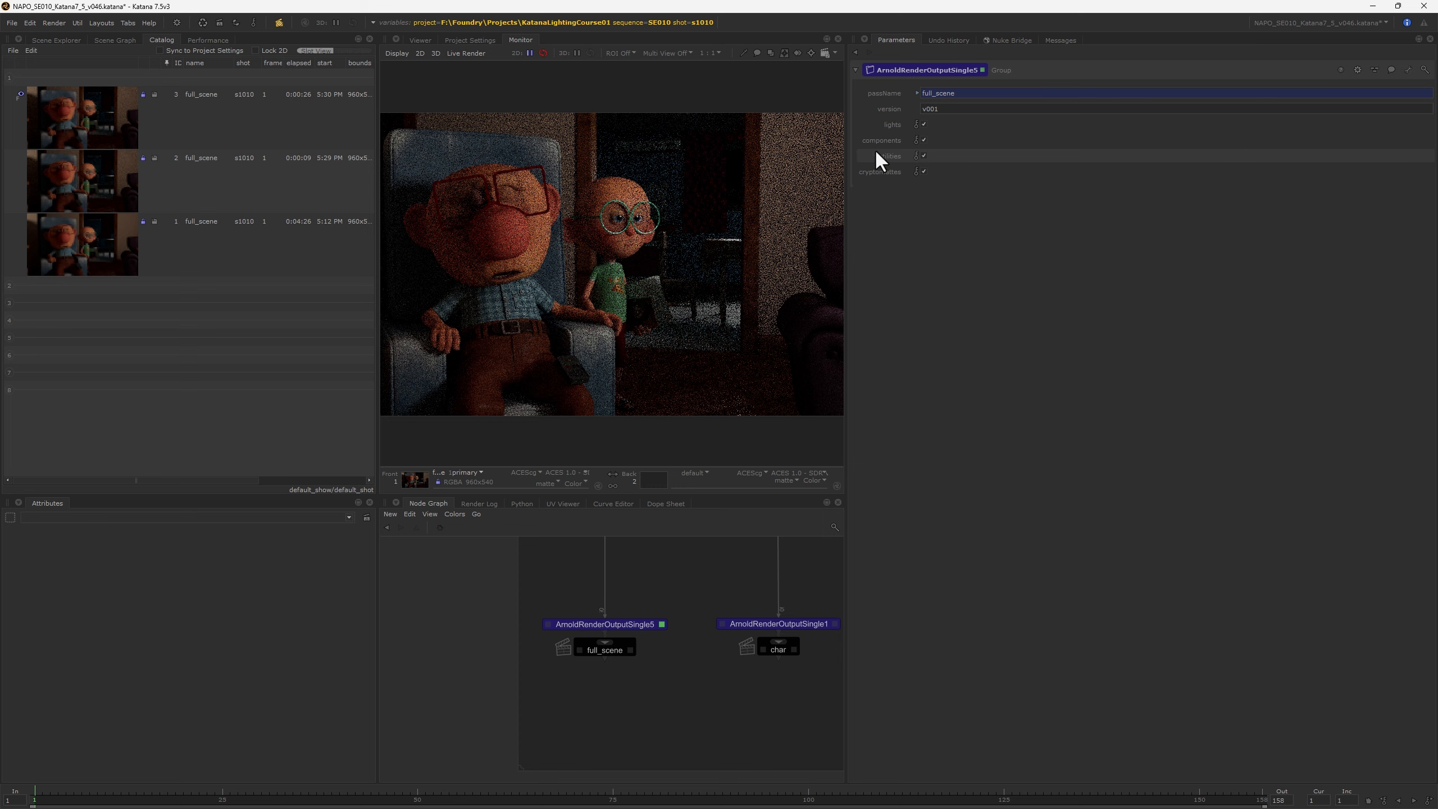
Add a Number user parameter to ArnoldRenderOutputSingle5 and rename it myawesomeparameter
left_click(1408, 69)
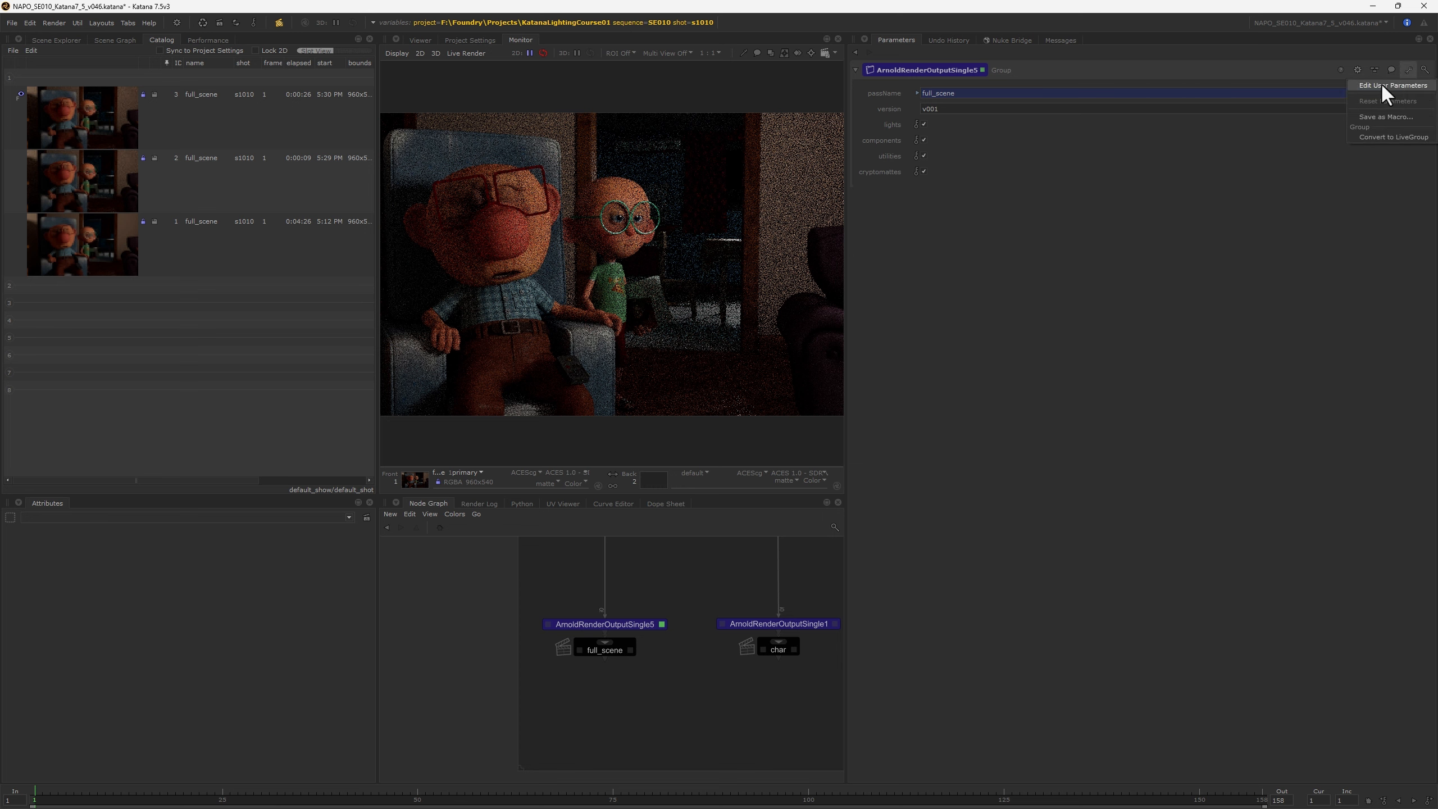
left_click(1367, 86)
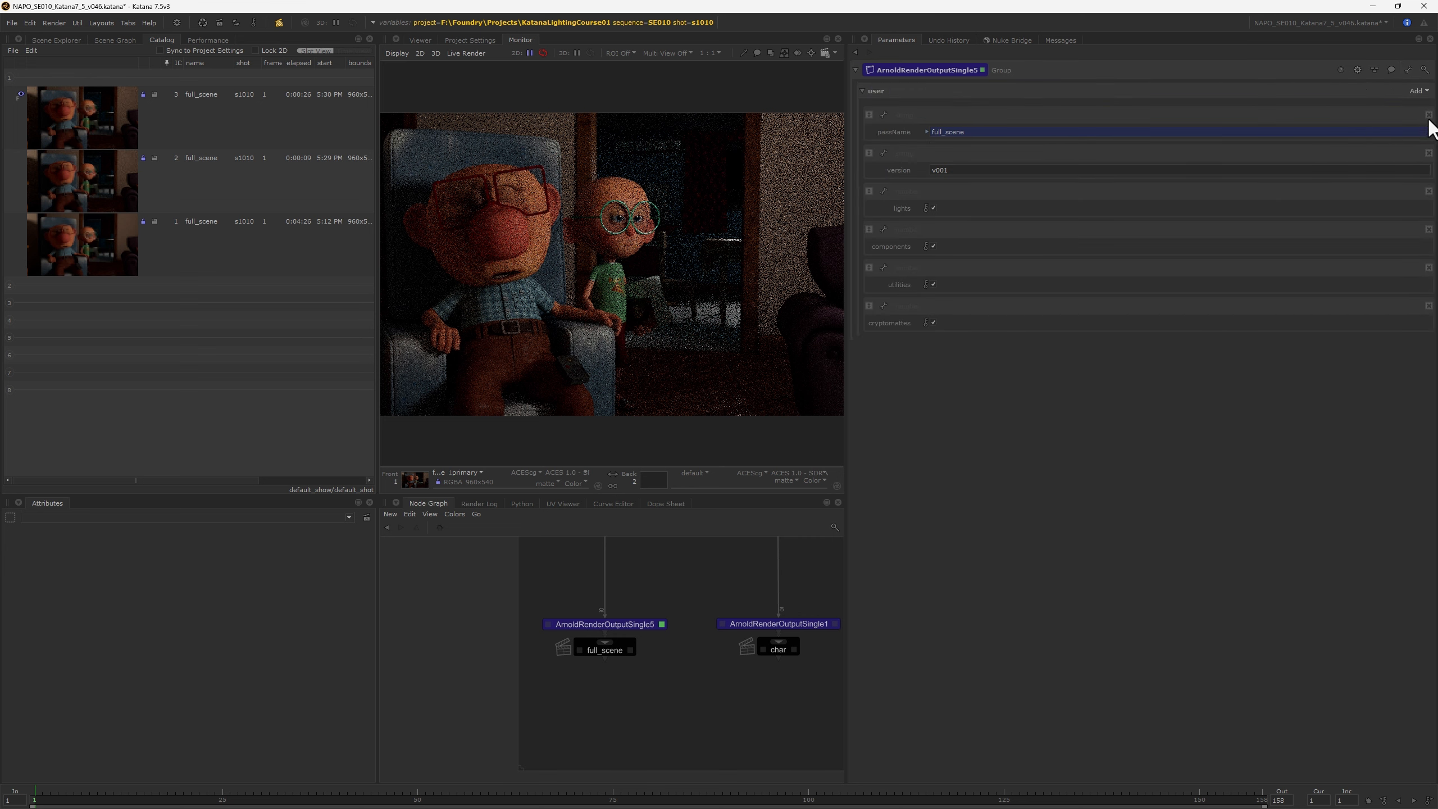
left_click(1417, 91)
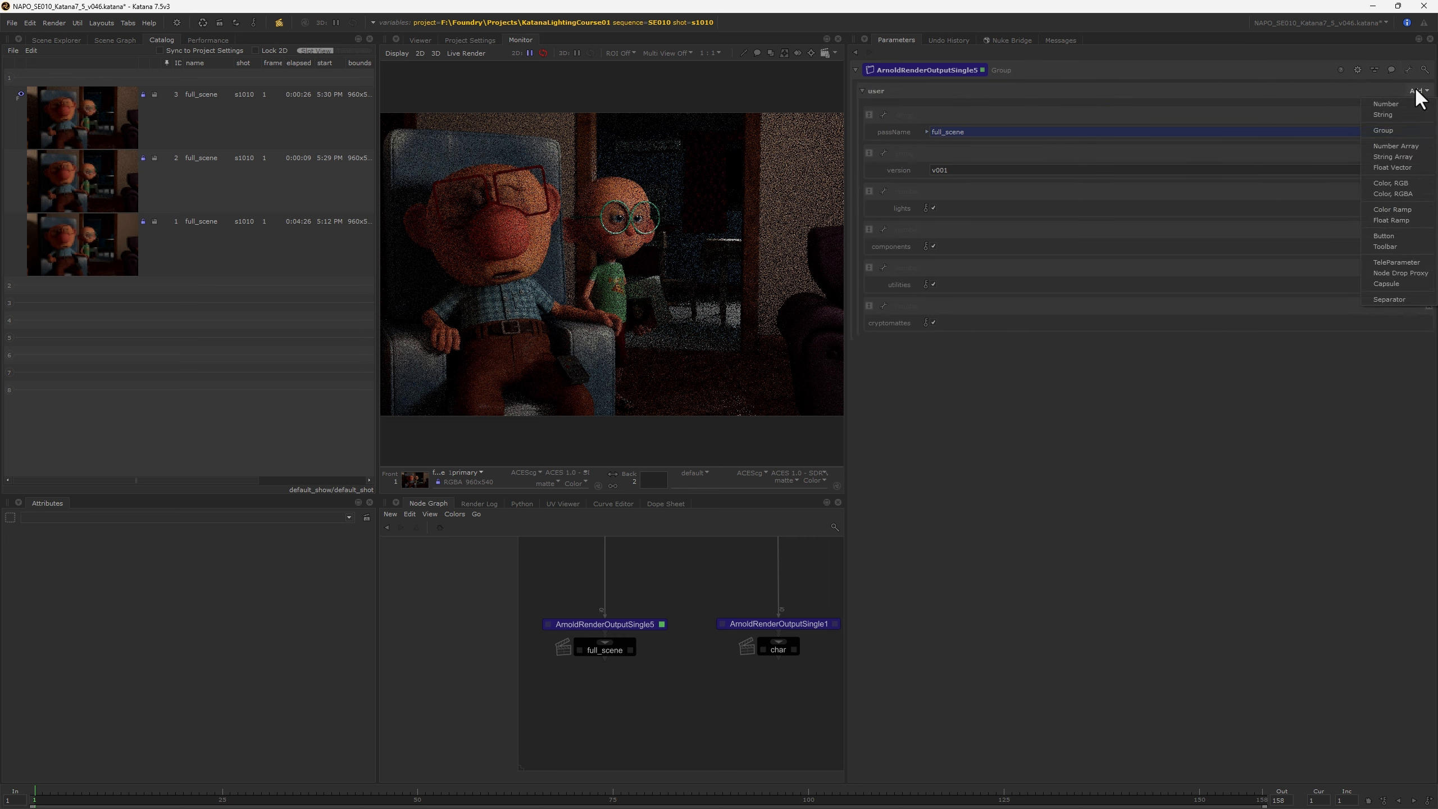
left_click(1386, 103)
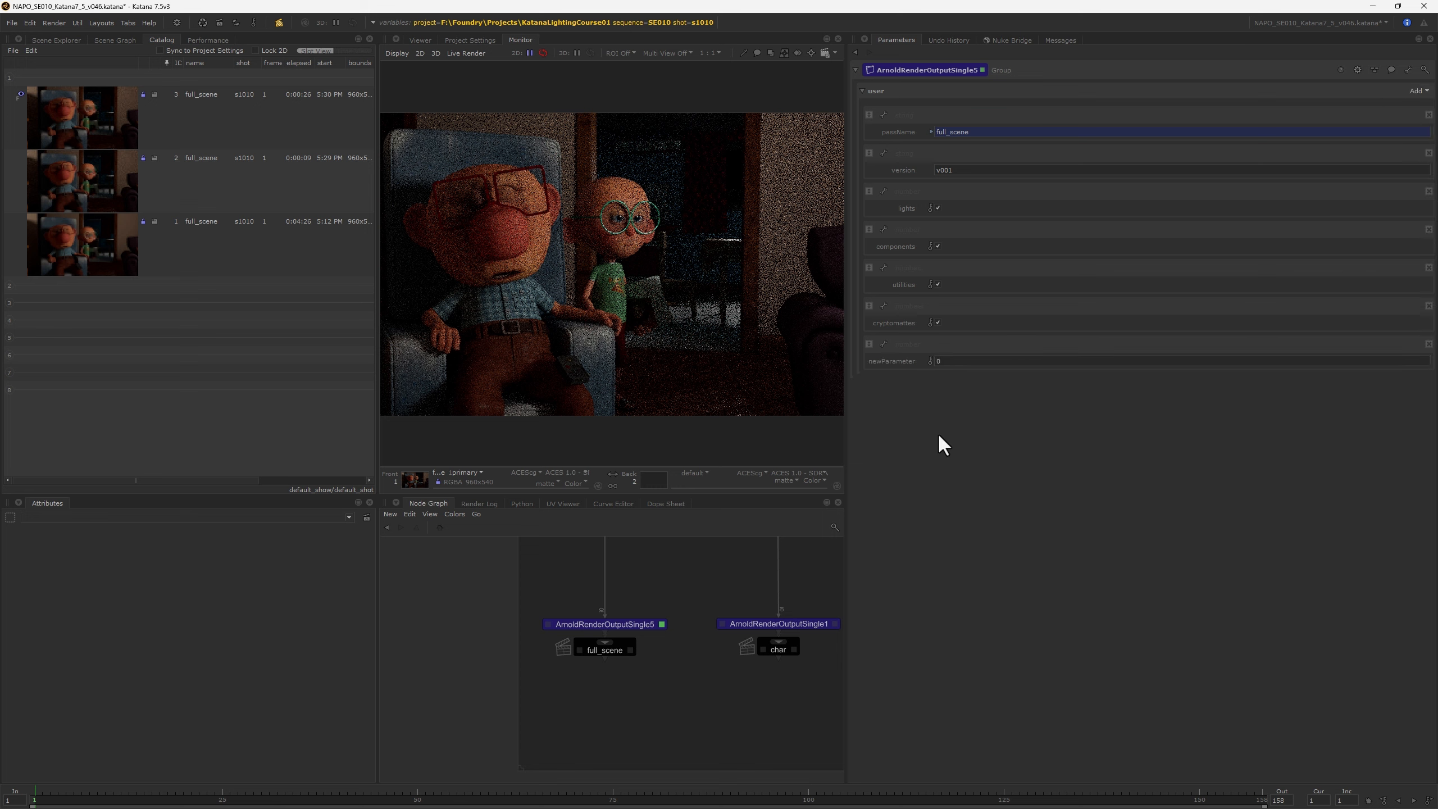
left_click(884, 343)
left_click(903, 351)
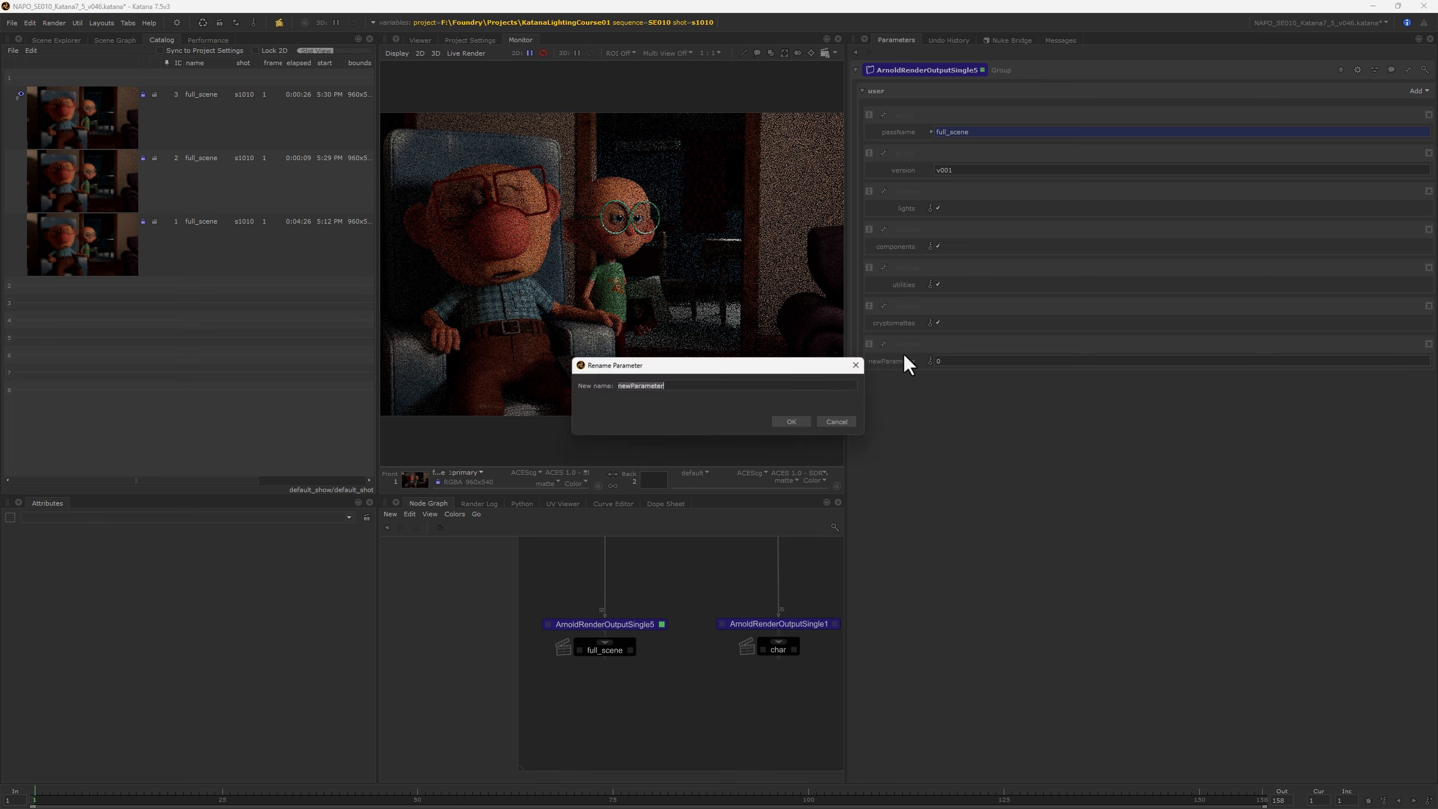
type("mya")
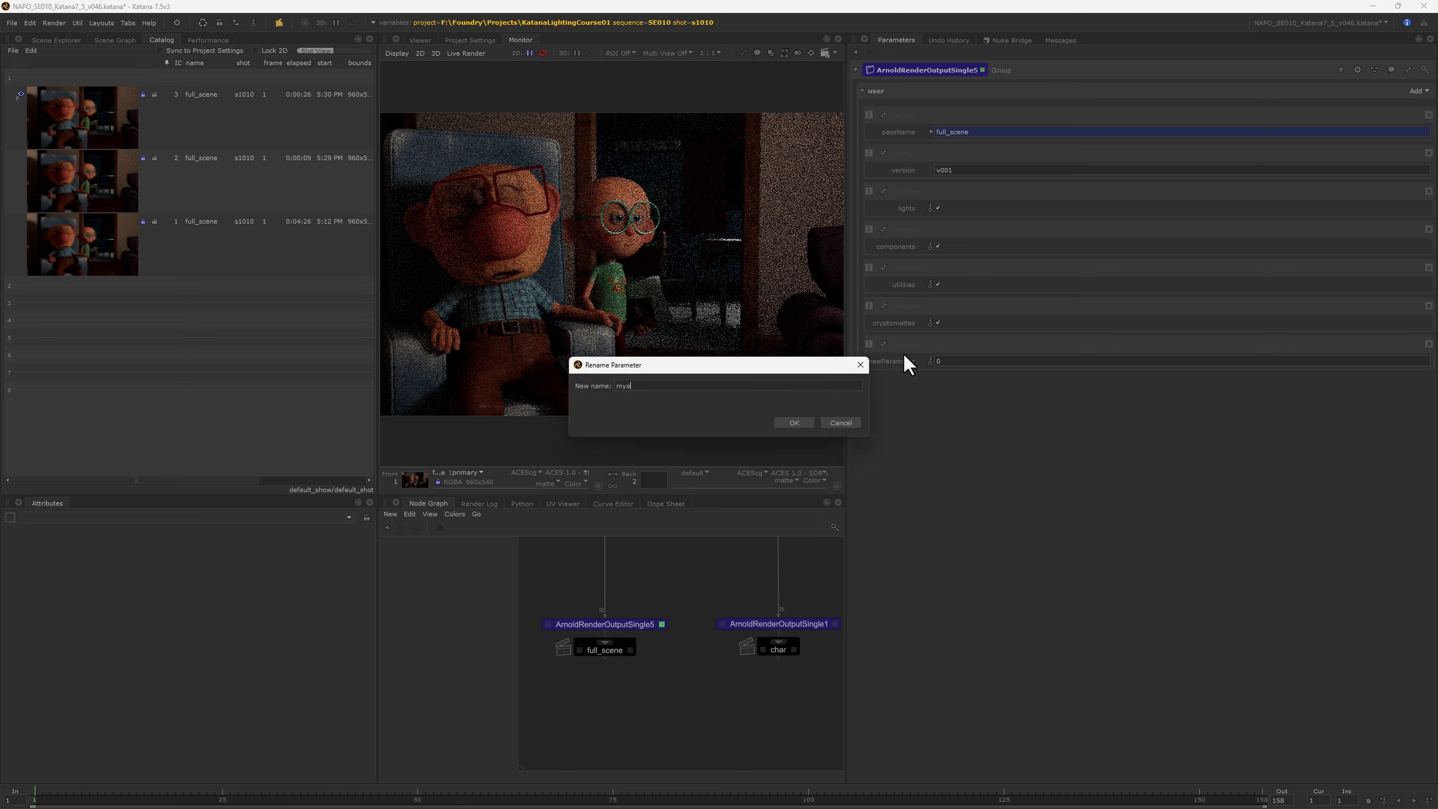
type("wesomeparameter")
key("Return")
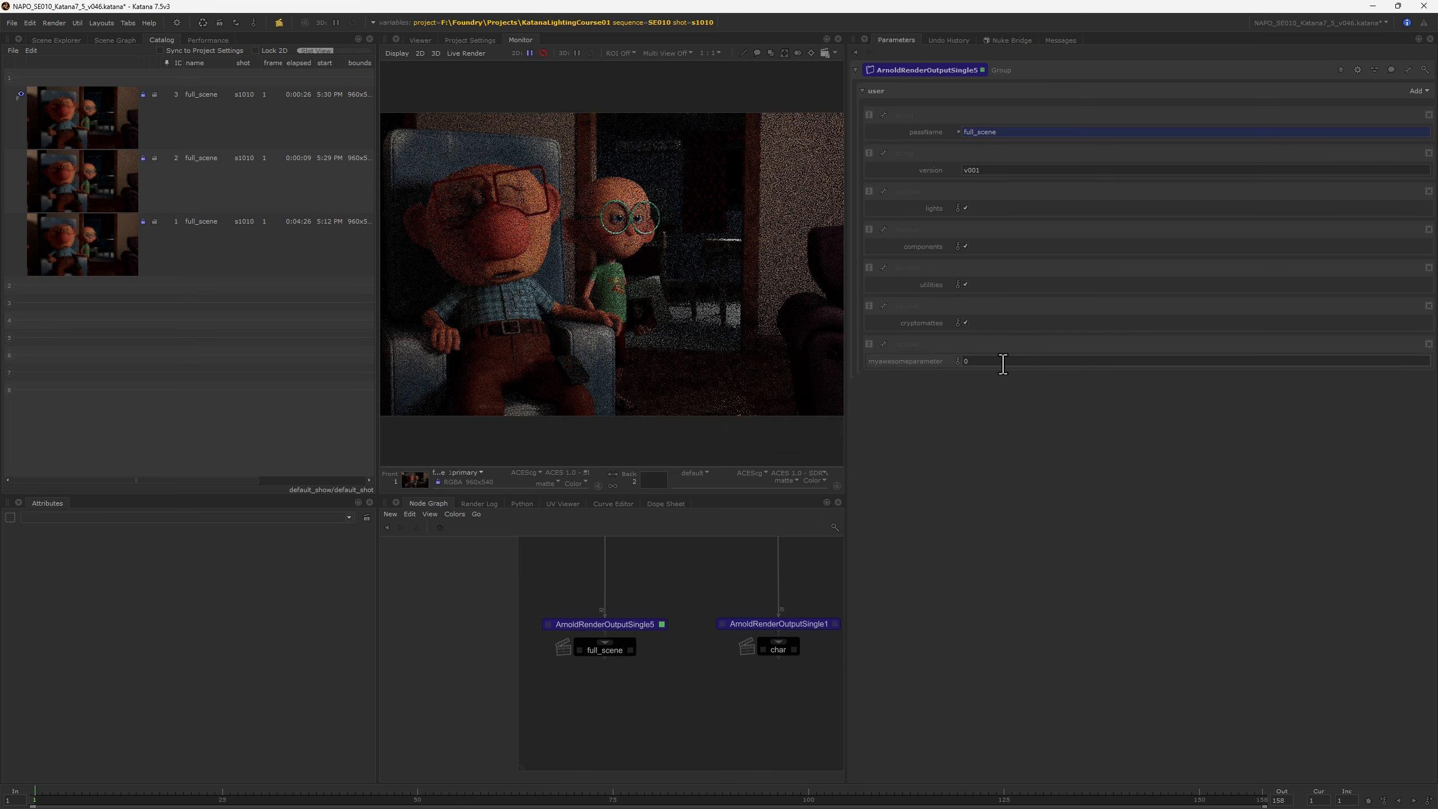
Set the widget type of myawesomeparameter to Check Box and toggle its checkbox
left_click(884, 344)
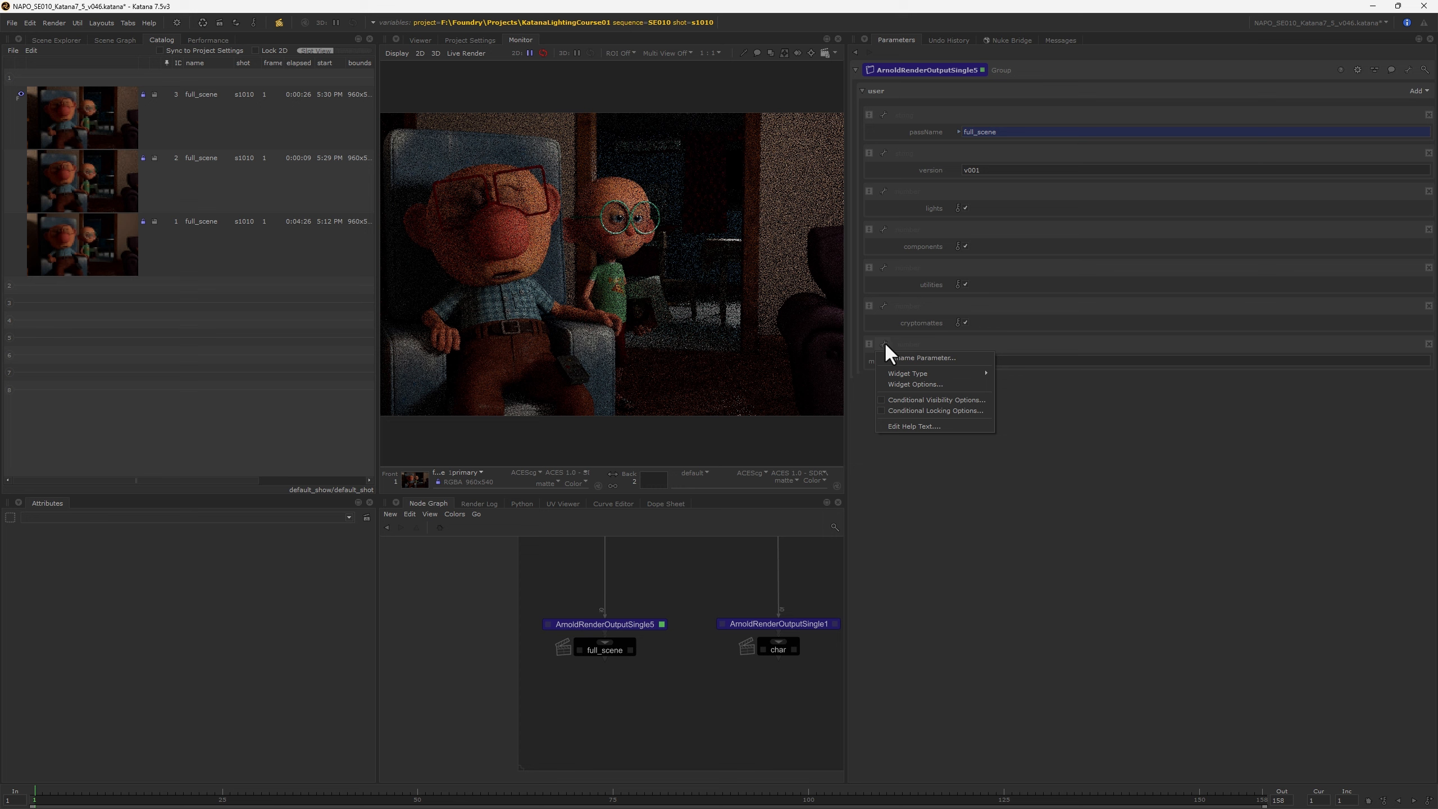
mouse_move(892, 372)
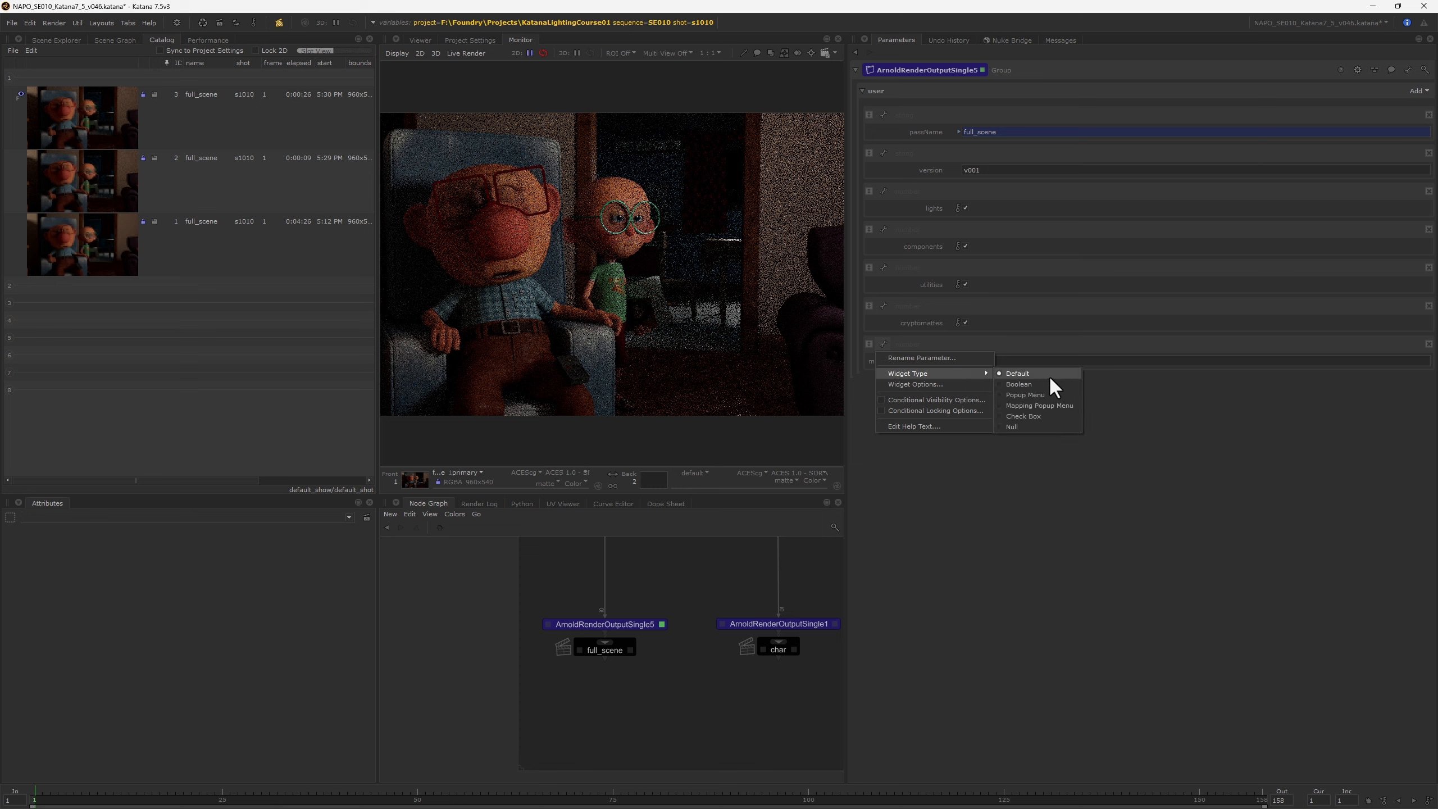
left_click(1018, 415)
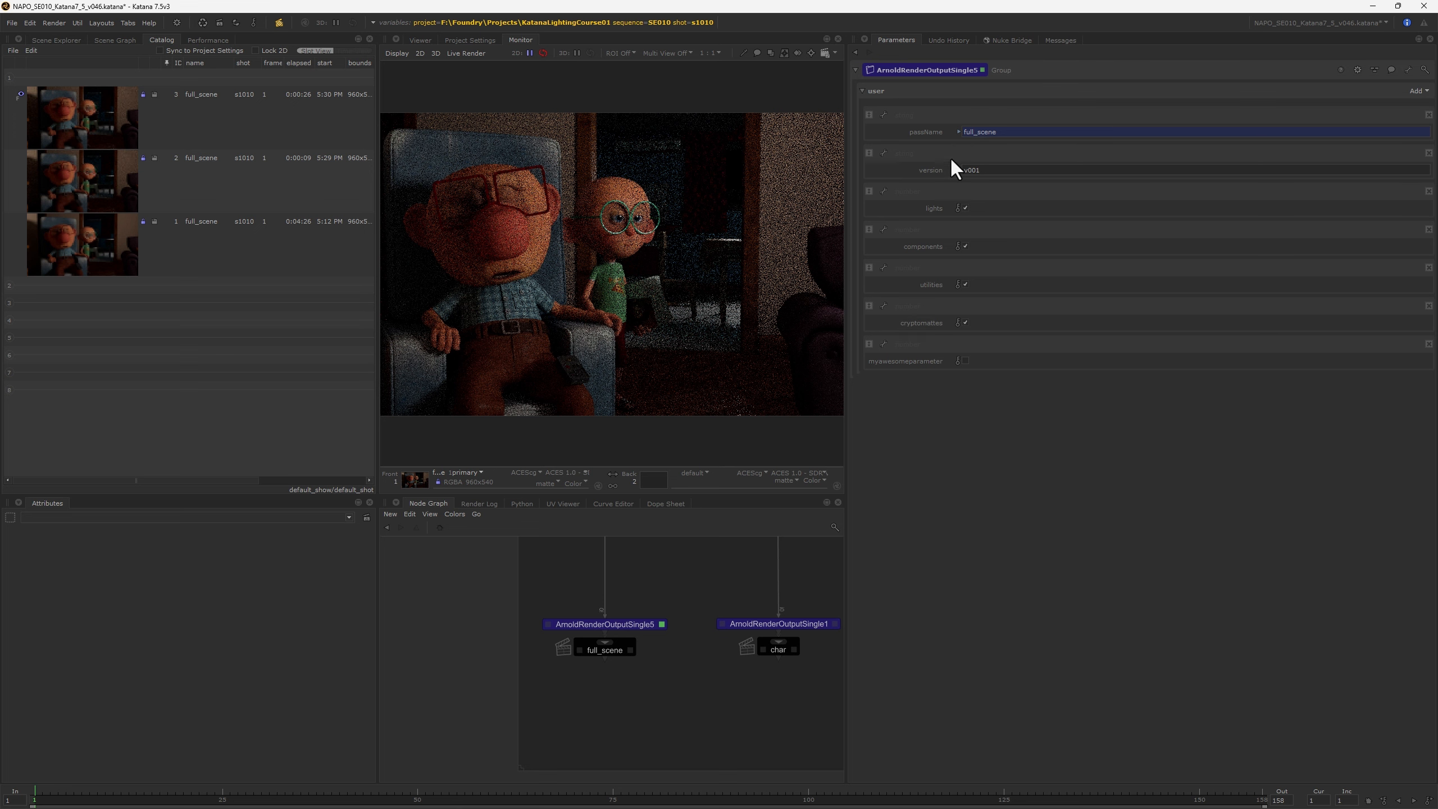
left_click(965, 361)
Delete myawesomeparameter from ArnoldRenderOutputSingle5 and finish editing the user parameters
left_click(1428, 344)
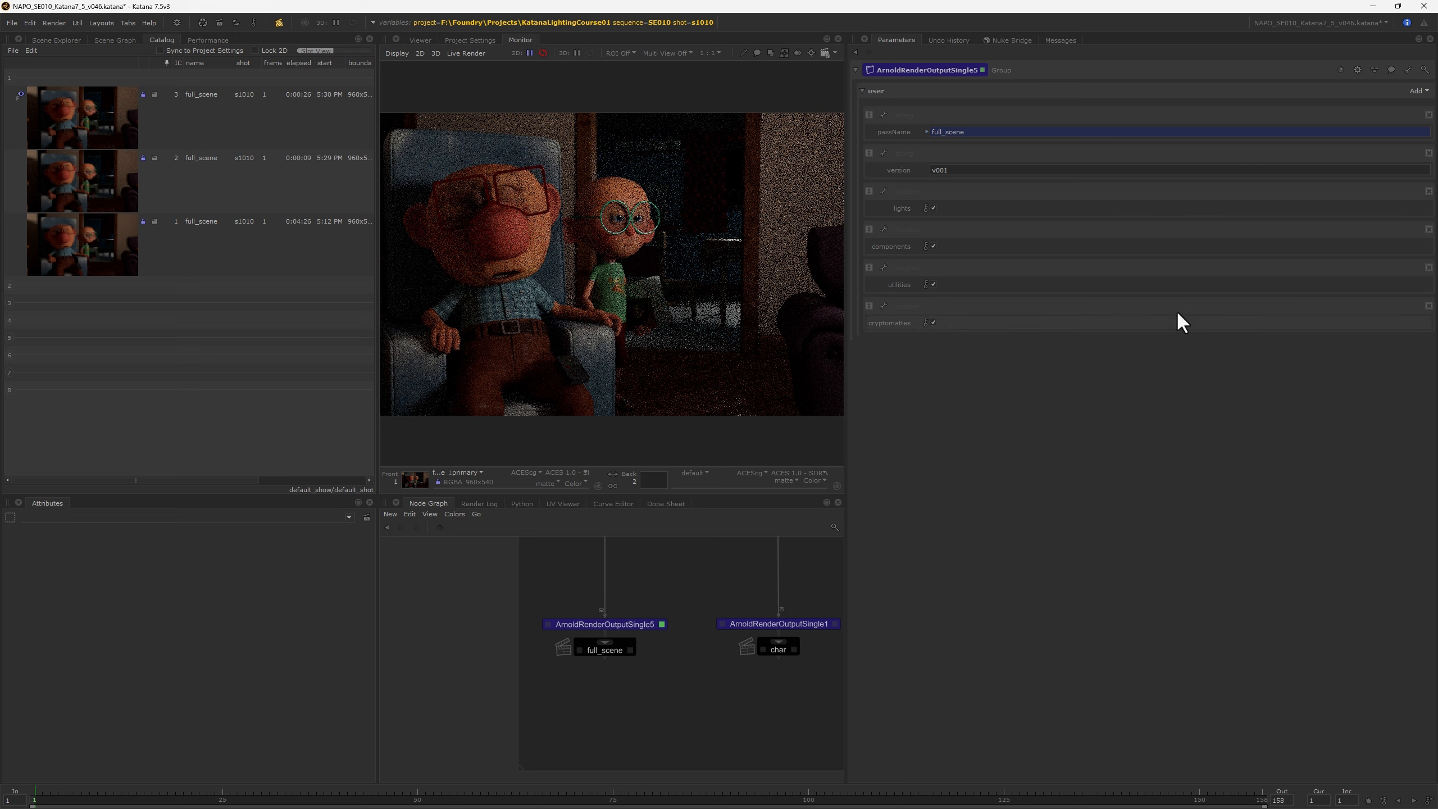
left_click(1408, 69)
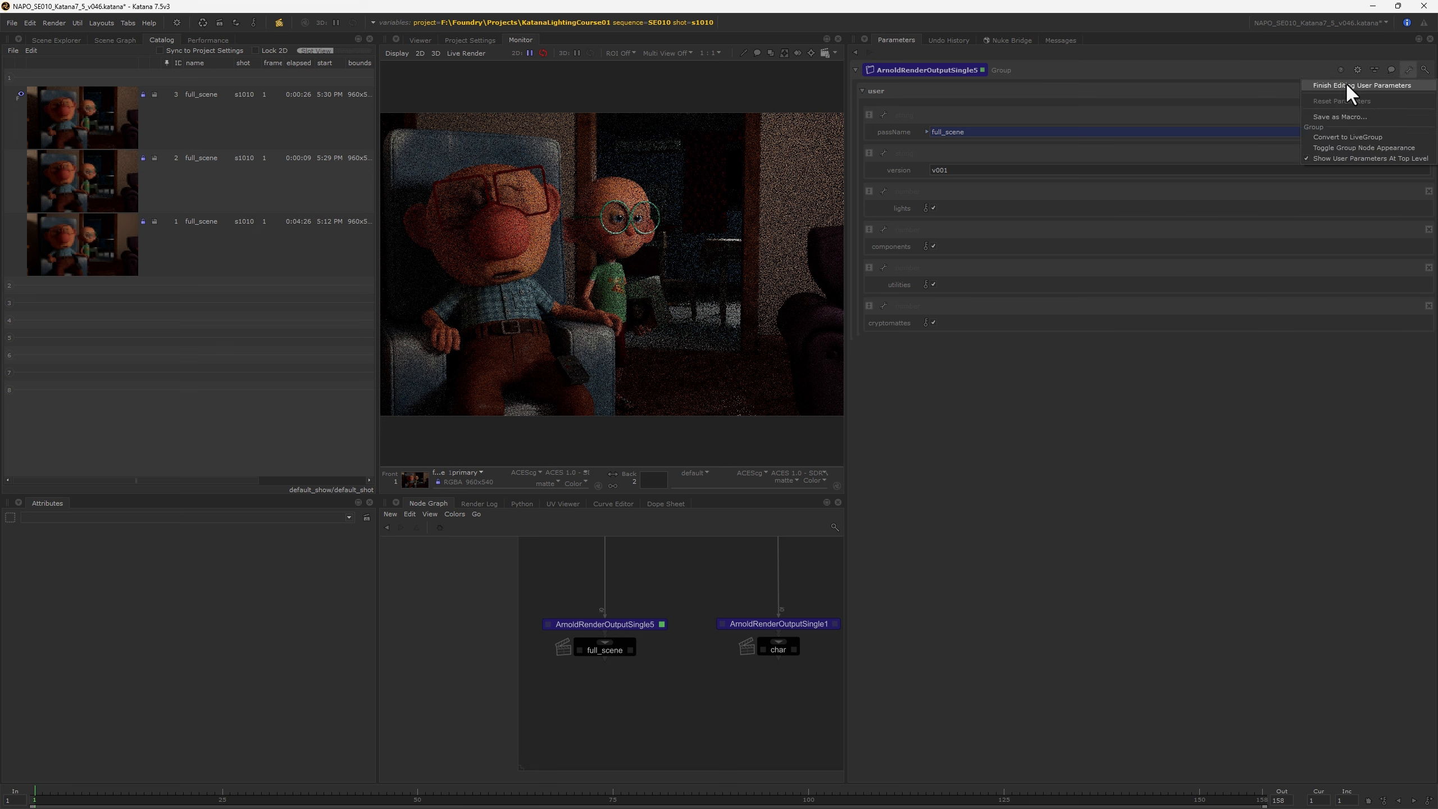
left_click(1348, 85)
Reopen user parameter editing on ArnoldRenderOutputSingle5 and toggle its group node appearance on and back off
left_click(1404, 69)
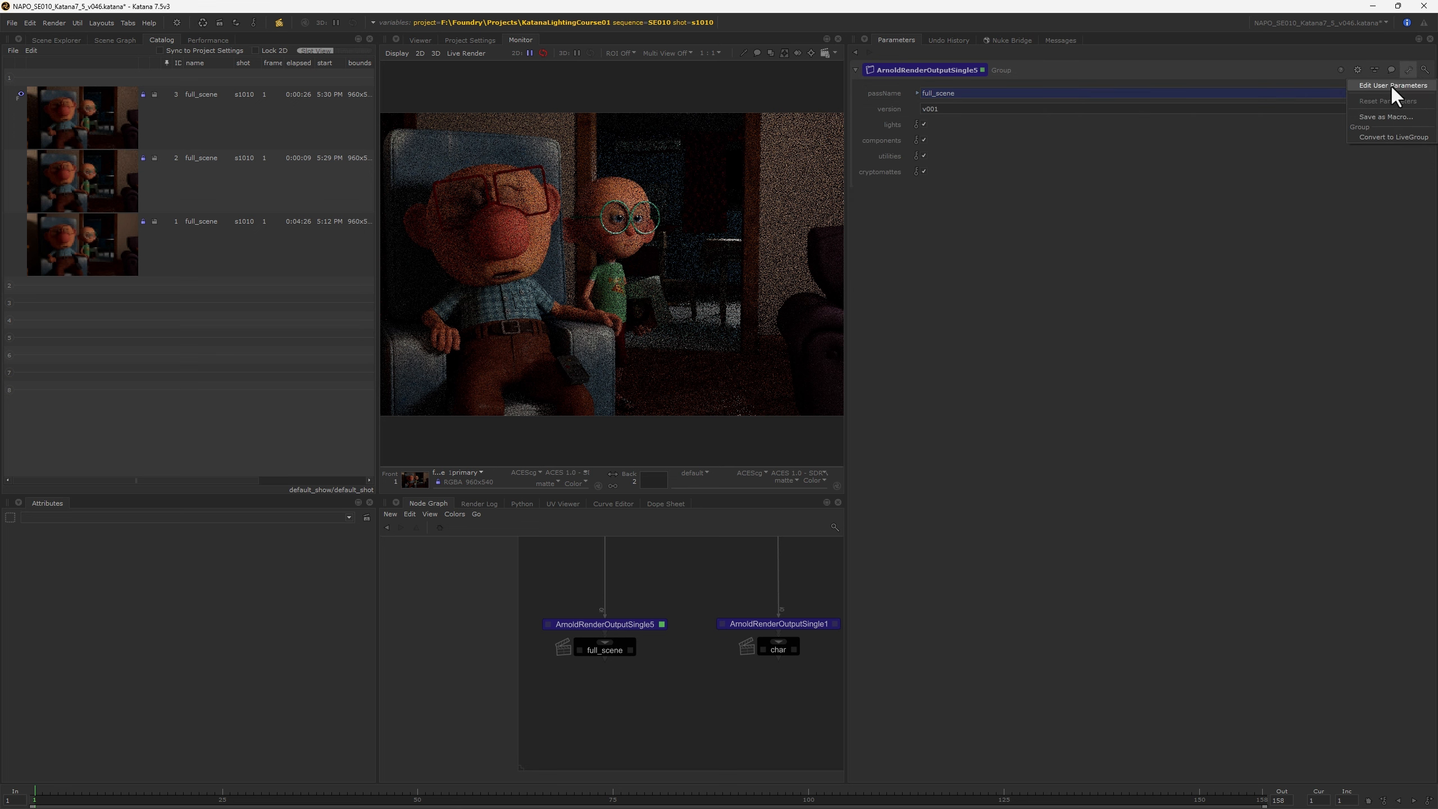
left_click(1388, 85)
left_click(1408, 69)
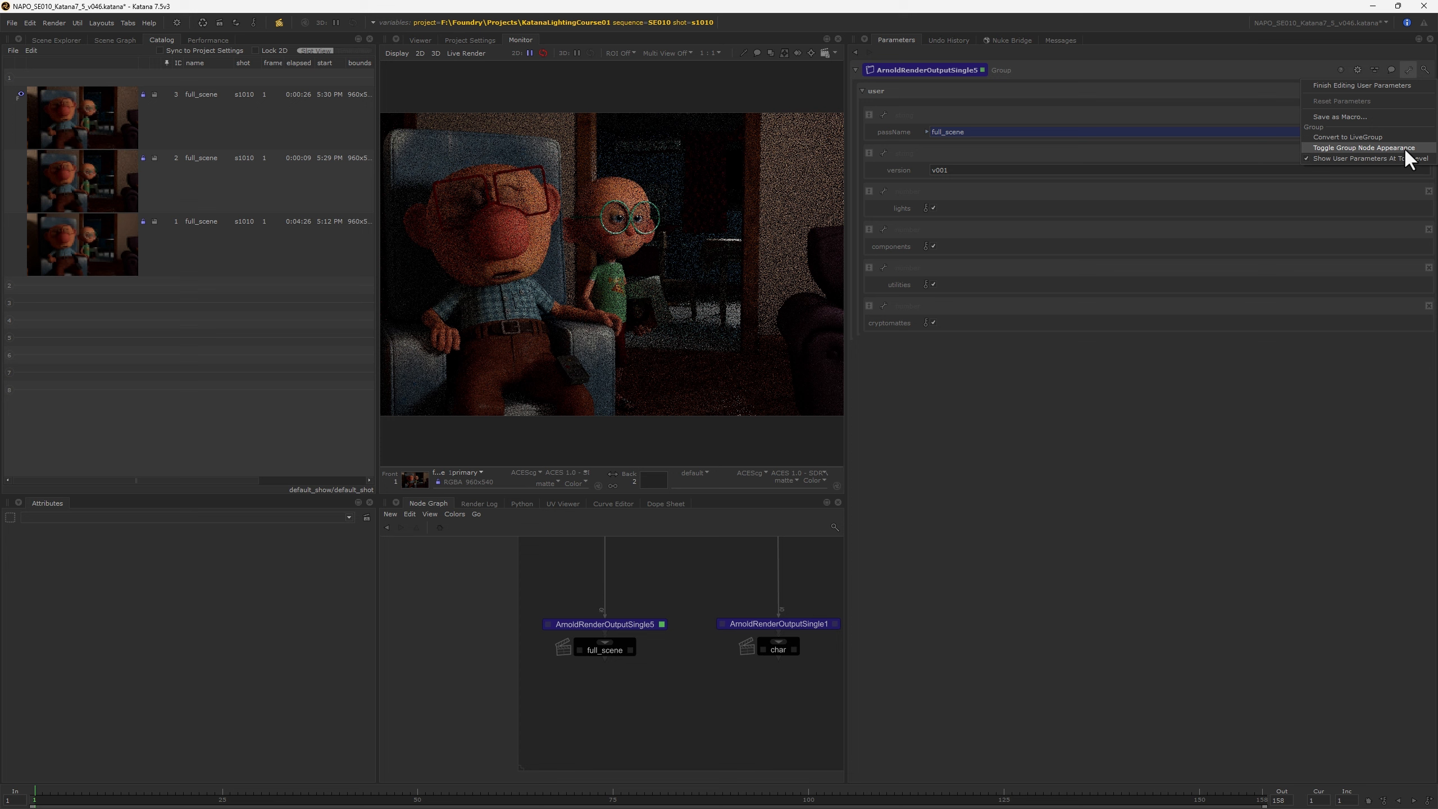
left_click(1332, 147)
left_click_drag(642, 623, 598, 619)
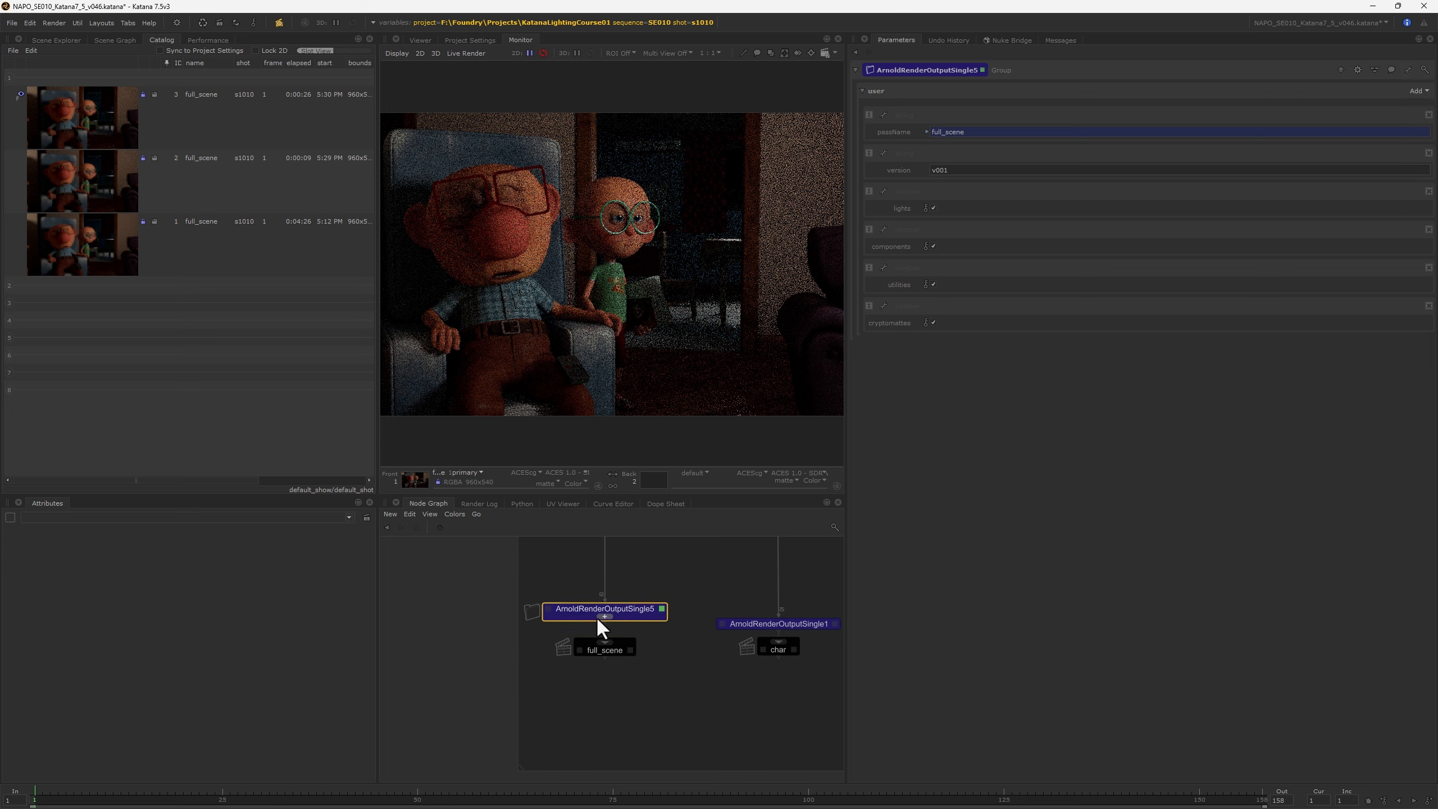
left_click(1408, 70)
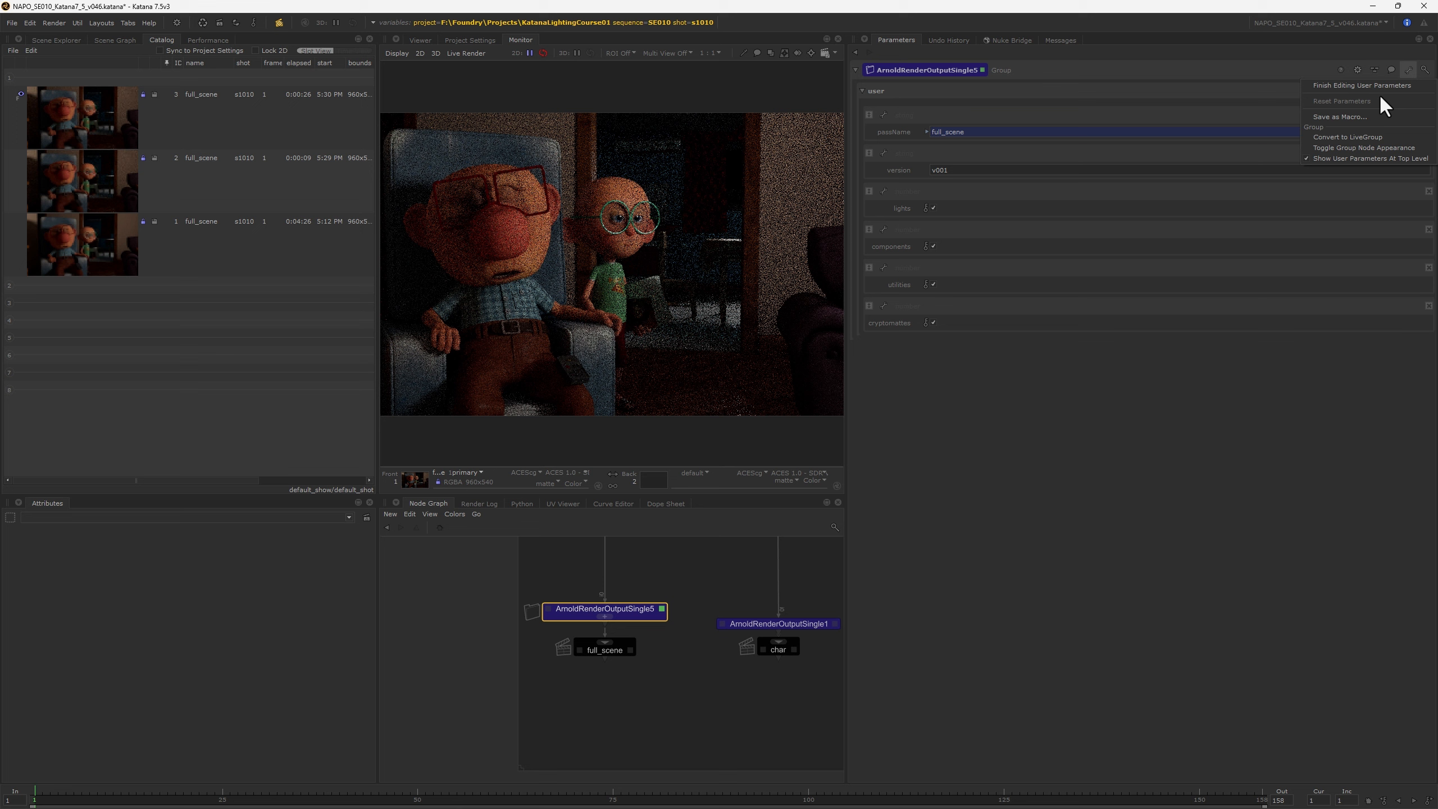
left_click(1324, 146)
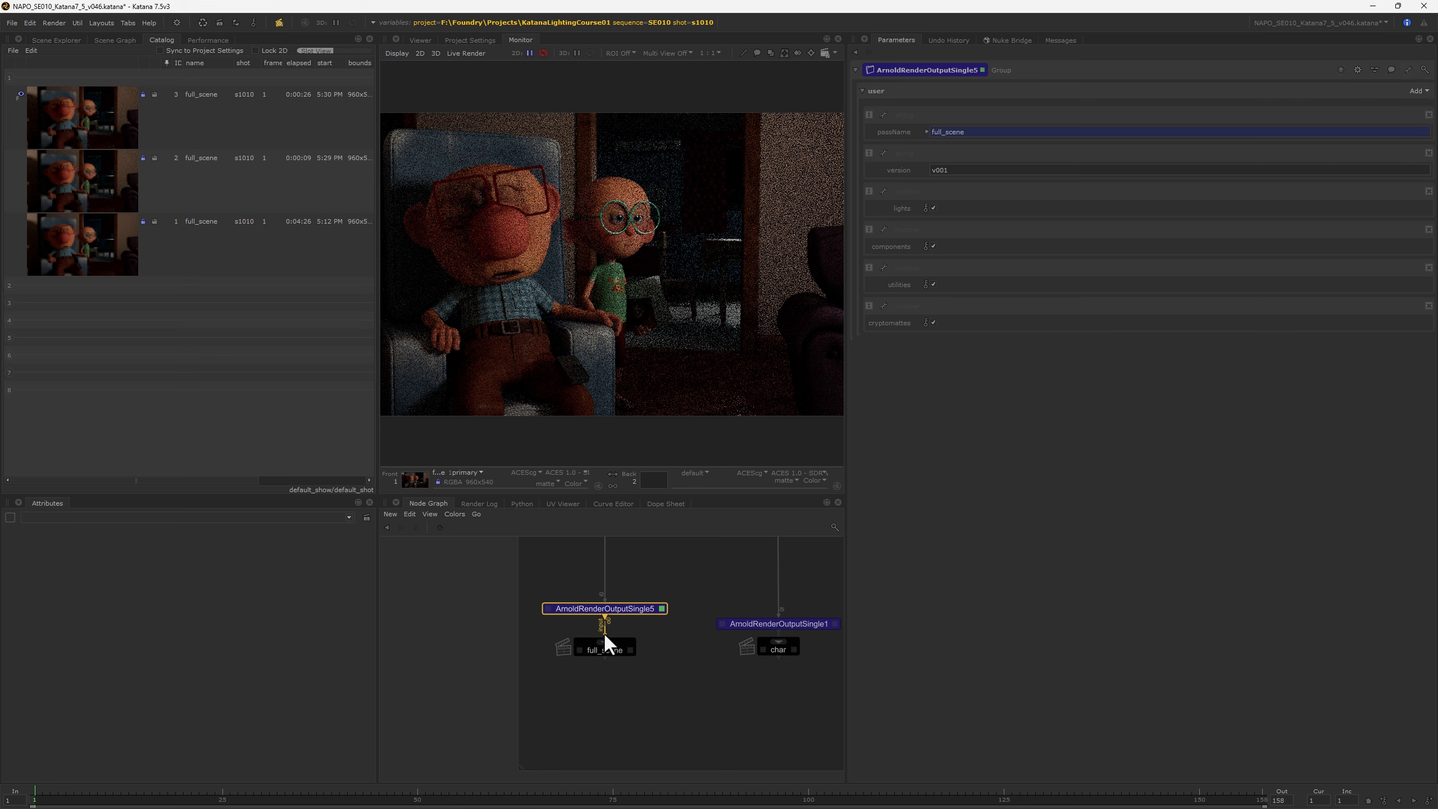
Turn off Show User Parameters At Top Level for ArnoldRenderOutputSingle5 and finish editing its user parameters
left_click(1408, 69)
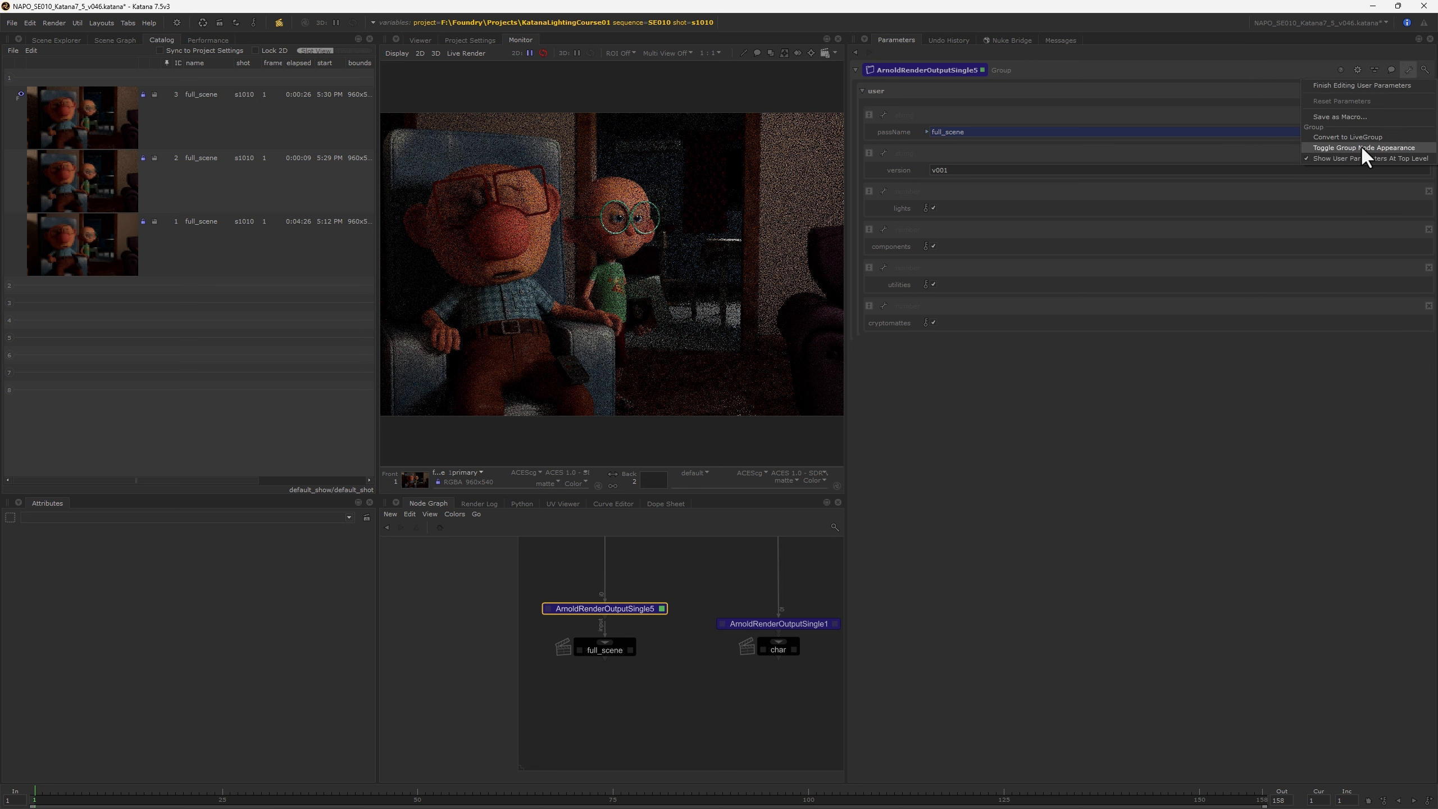
left_click(1323, 158)
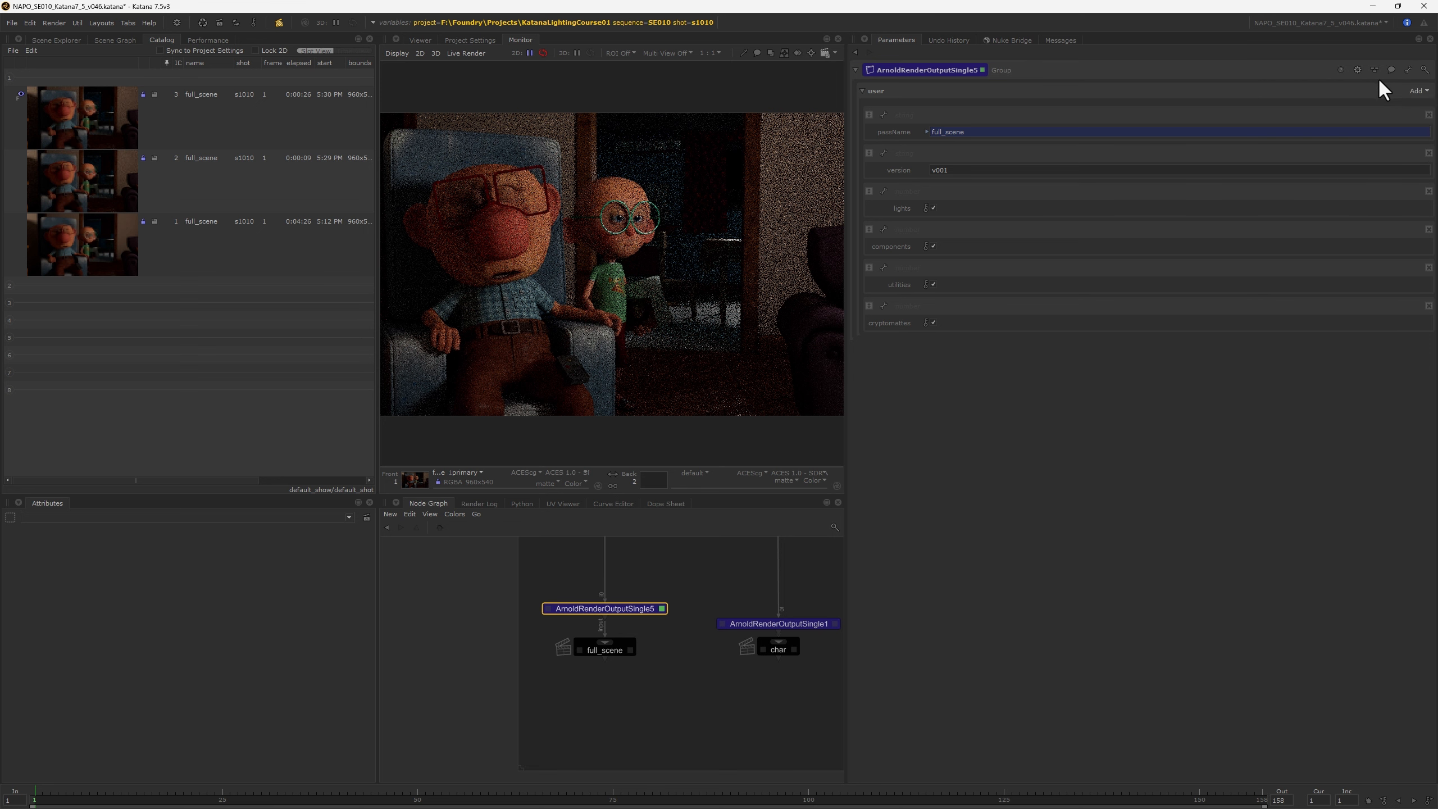
left_click(1408, 70)
left_click(1343, 86)
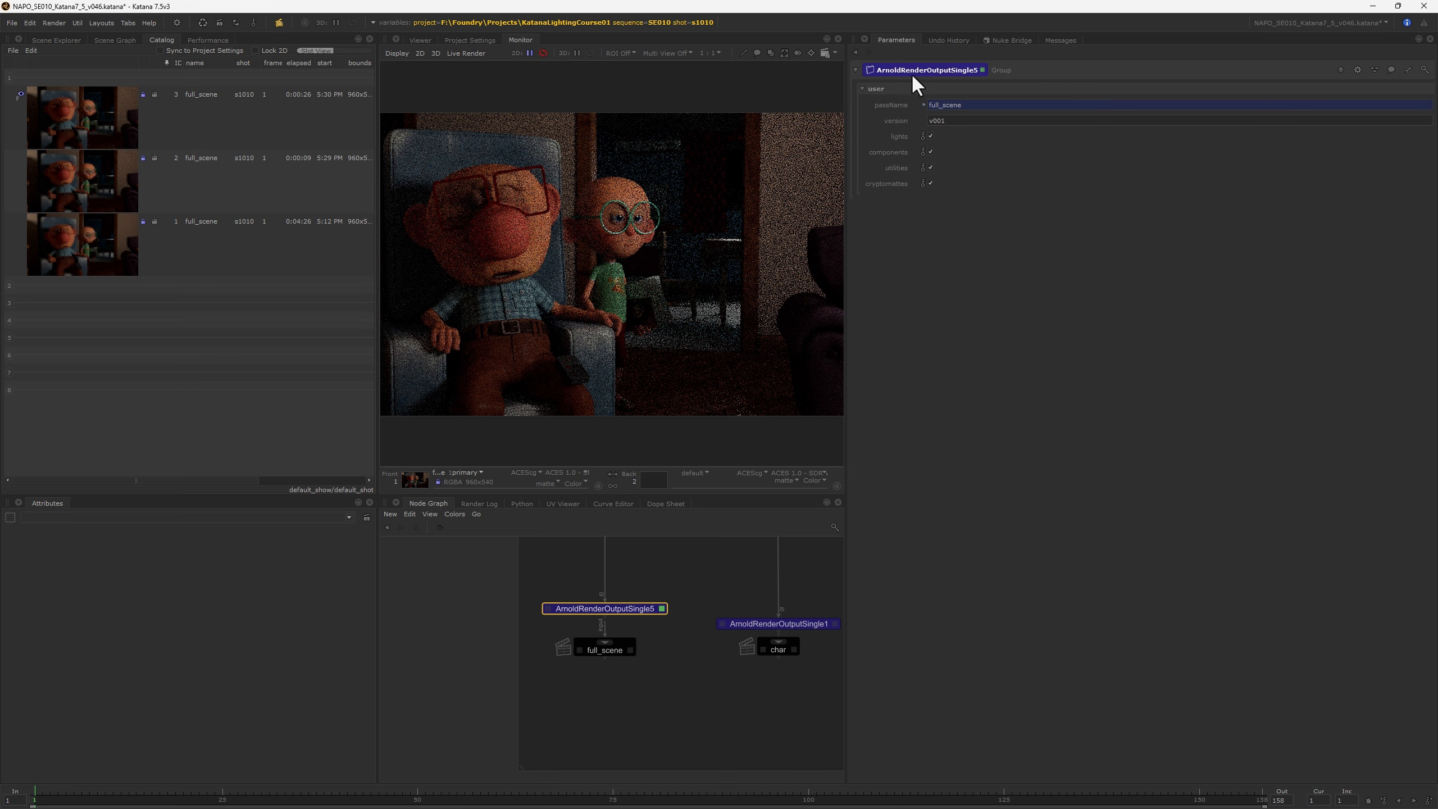
Restore Show User Parameters At Top Level for ArnoldRenderOutputSingle5 and leave user parameter editing
left_click(1408, 69)
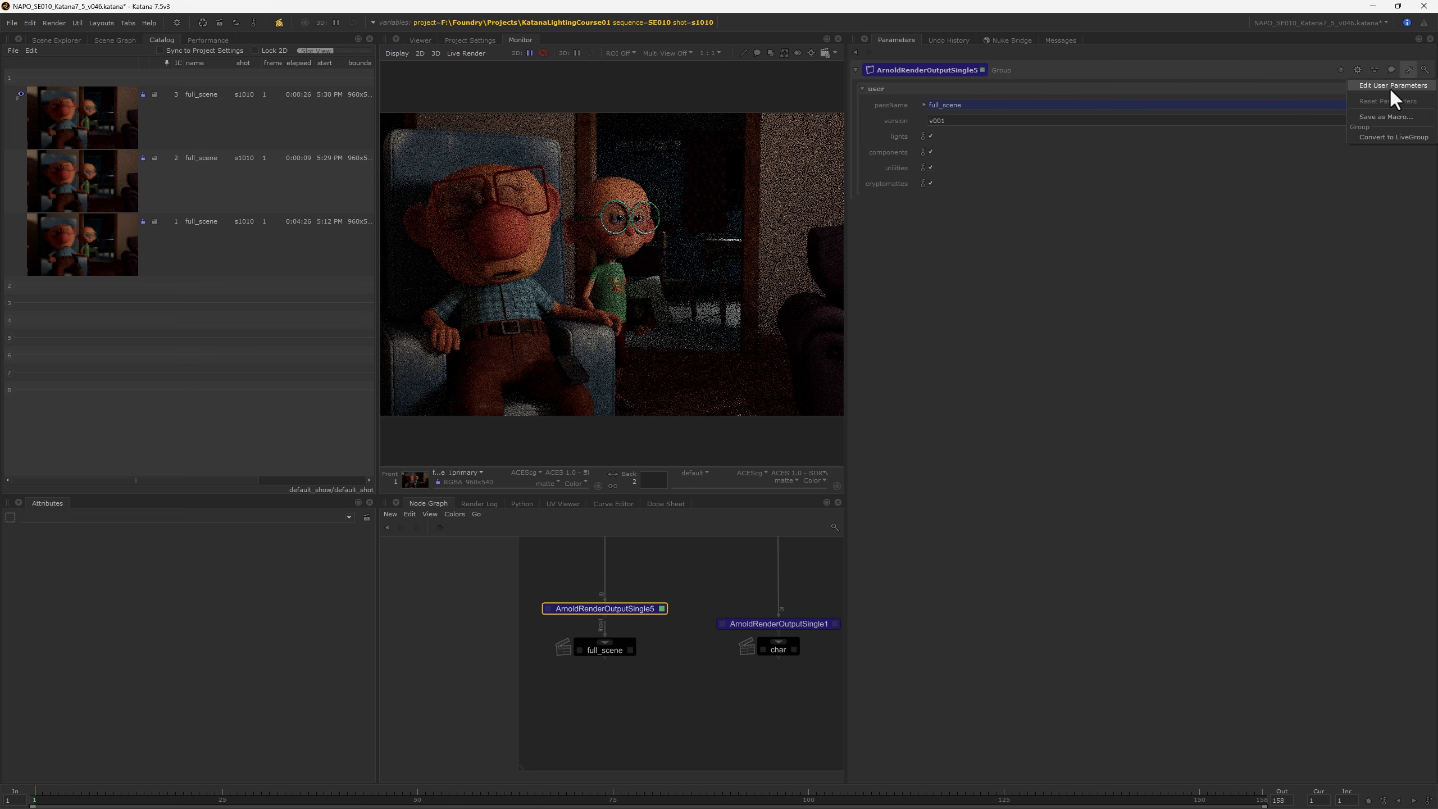
left_click(1390, 86)
left_click(1407, 69)
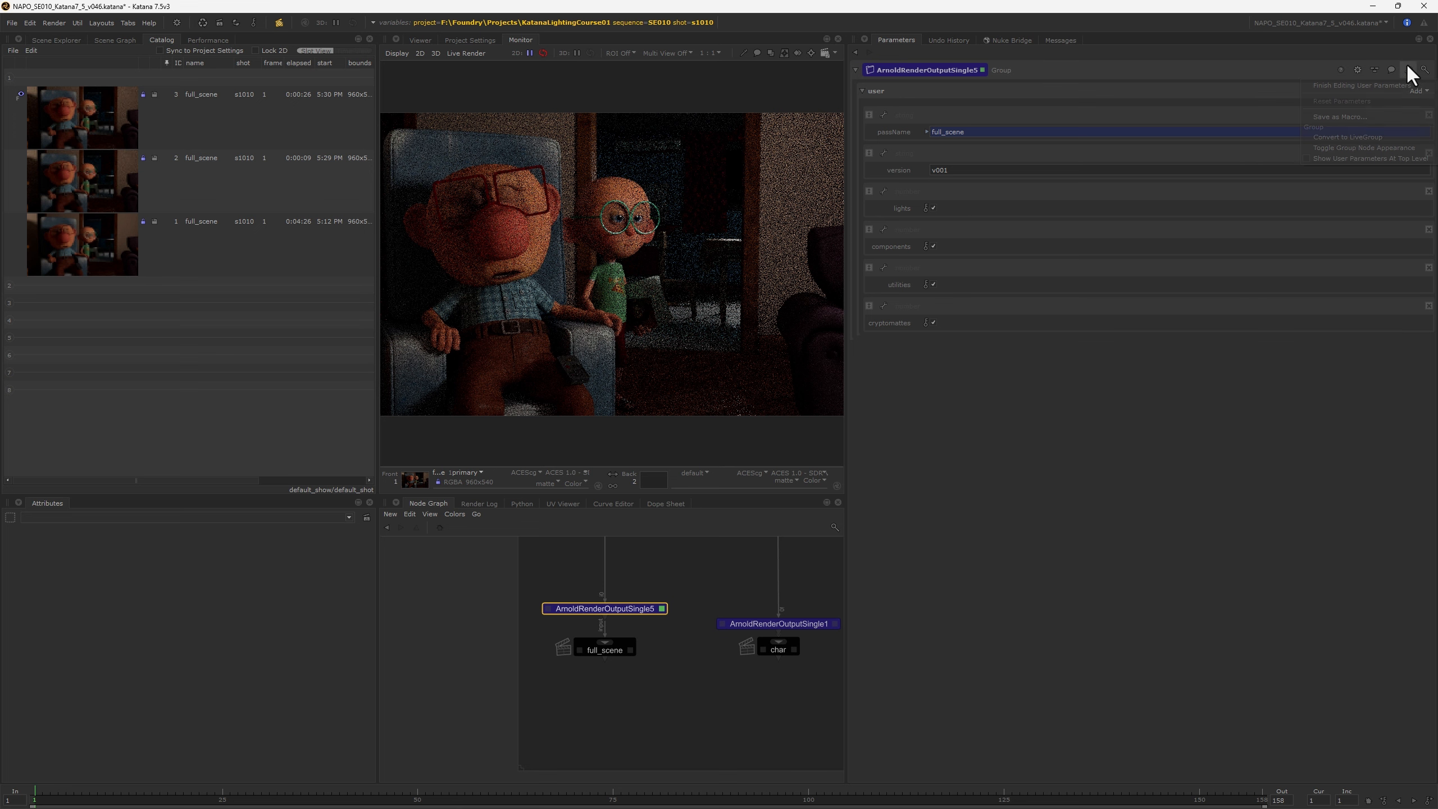
left_click(1371, 85)
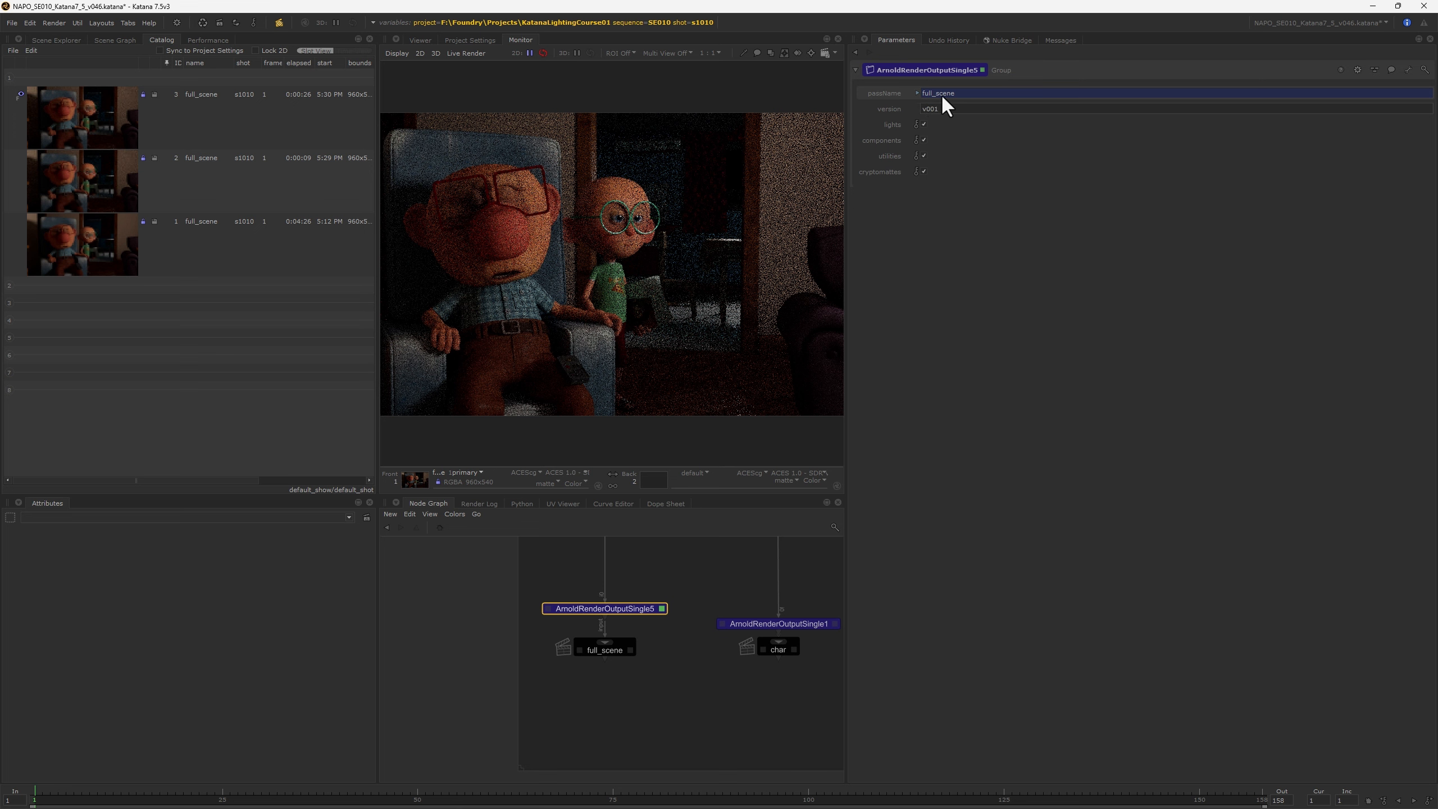
Open the parameters of ROD_primary6 inside the ArnoldRenderOutputSingle5 group and check which channels its output includes
double_click(916, 109)
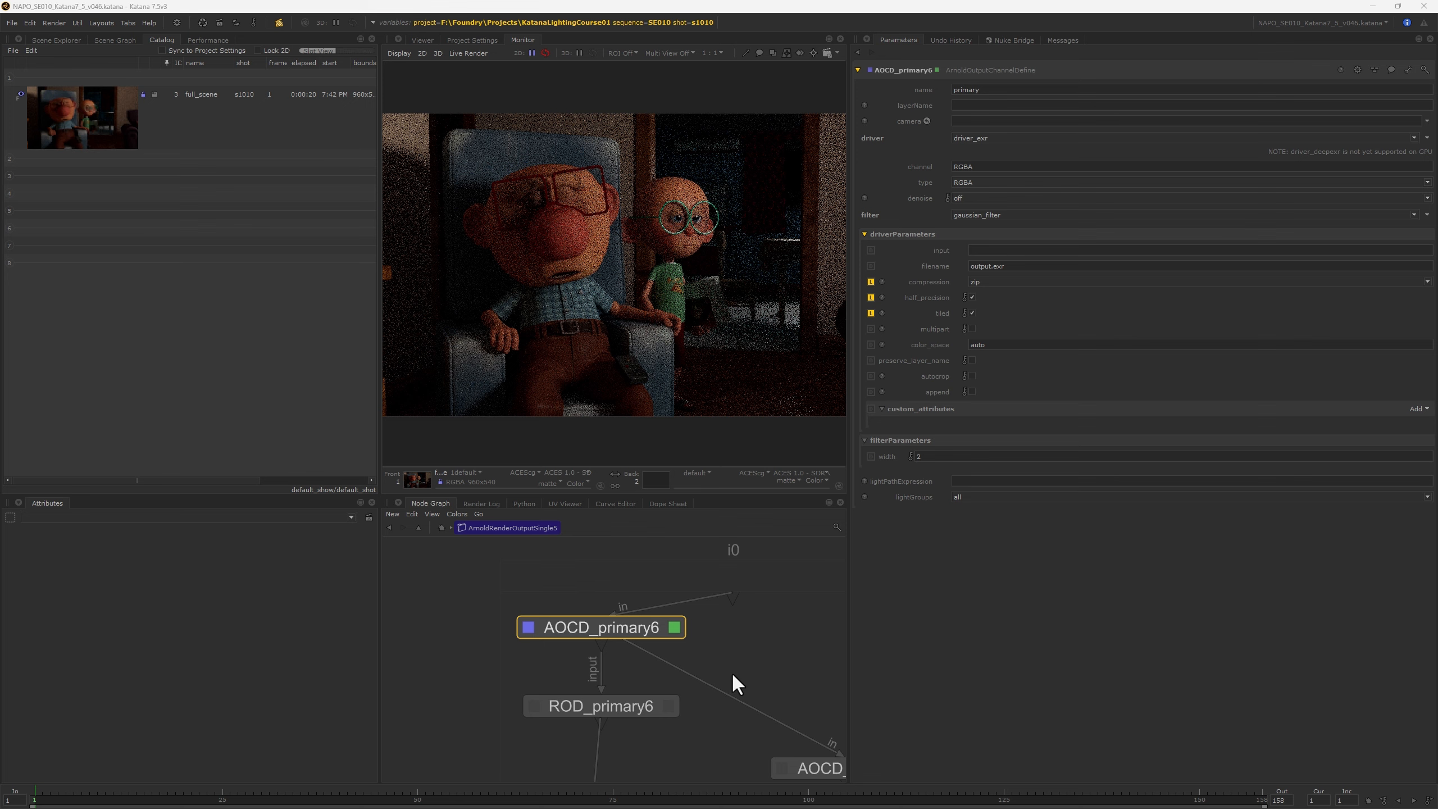
left_click(637, 705)
left_click(668, 705)
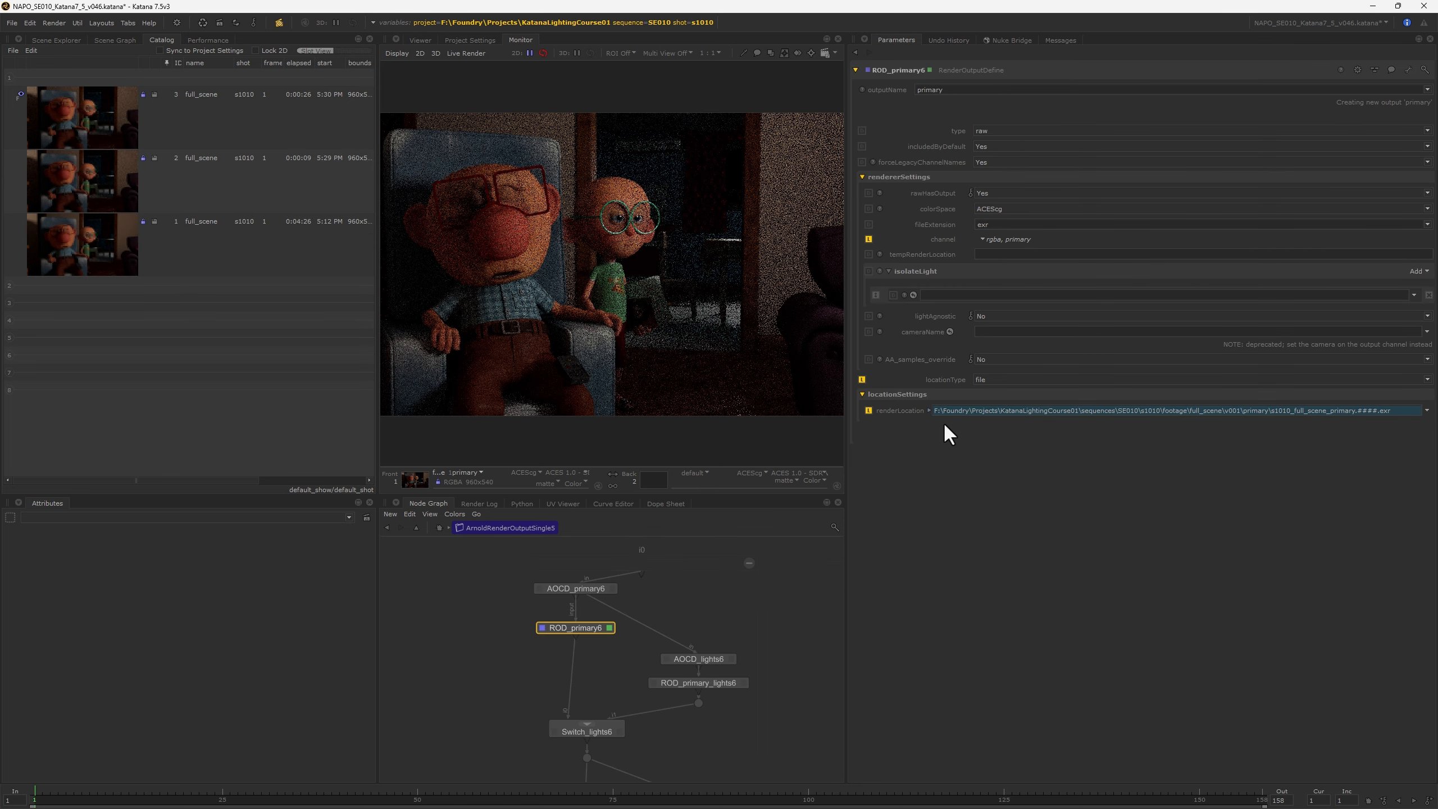
left_click(981, 239)
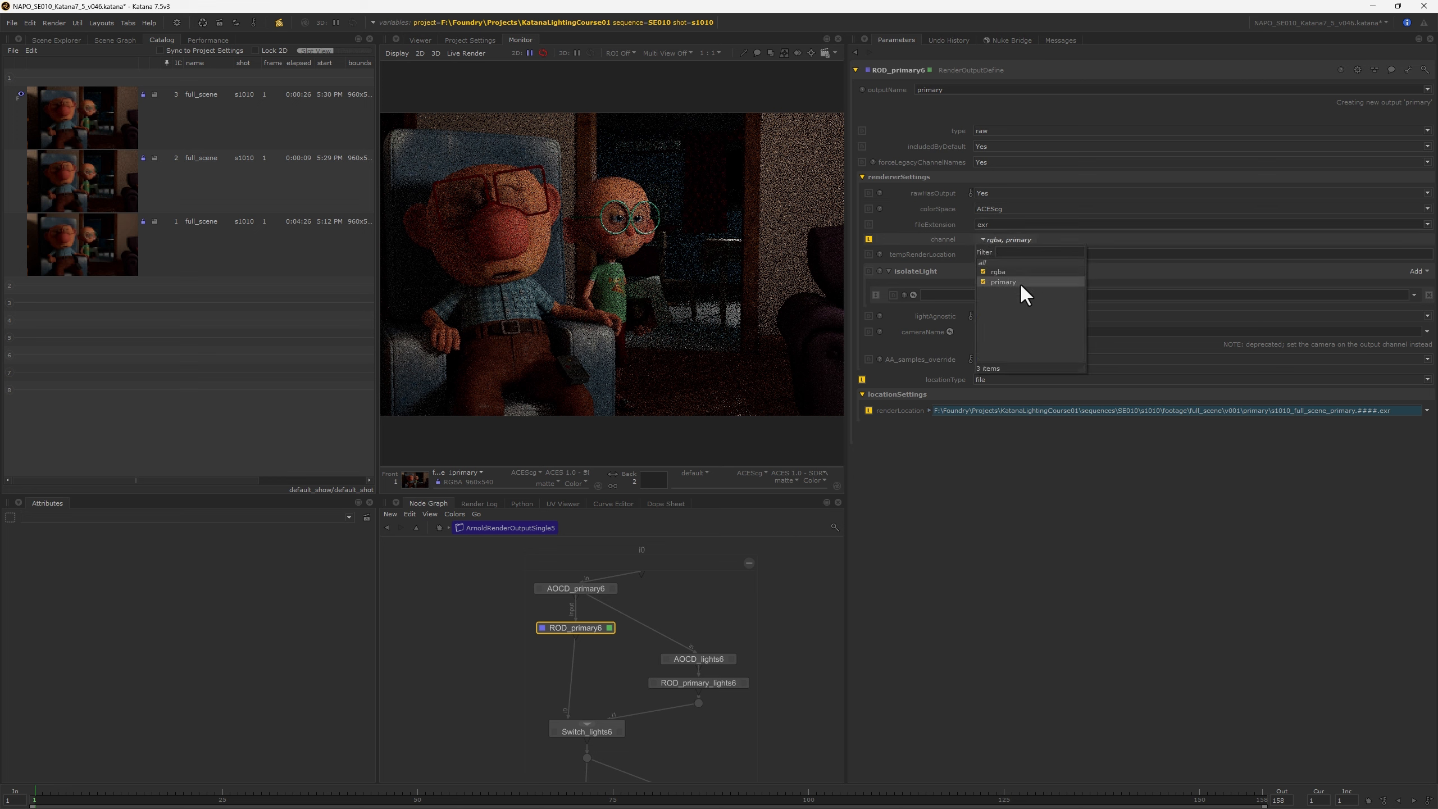
left_click(1037, 454)
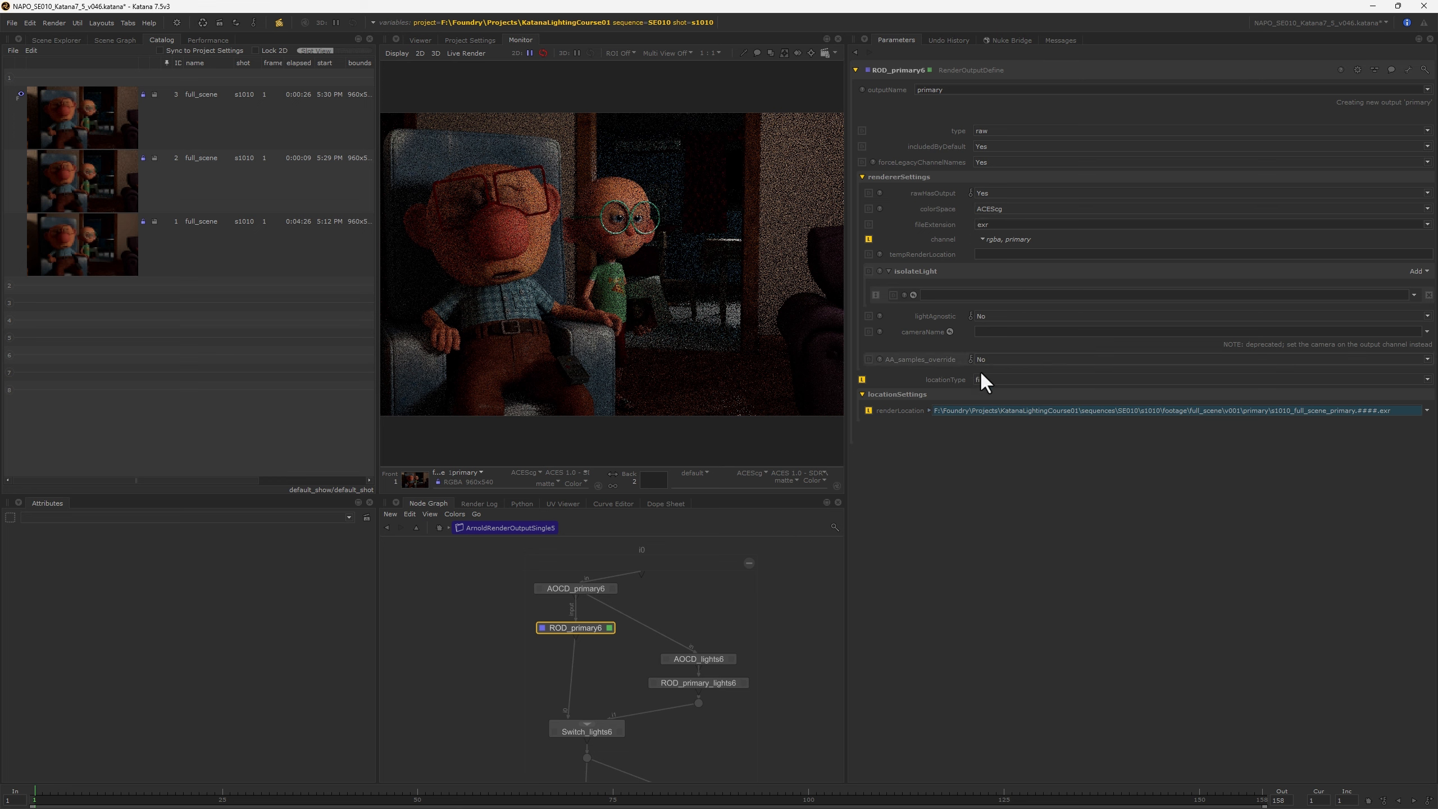
Expand ROD_primary6's renderLocation expression and compare its $project, sequences and $sequence parts with the global graph state variables
left_click(929, 411)
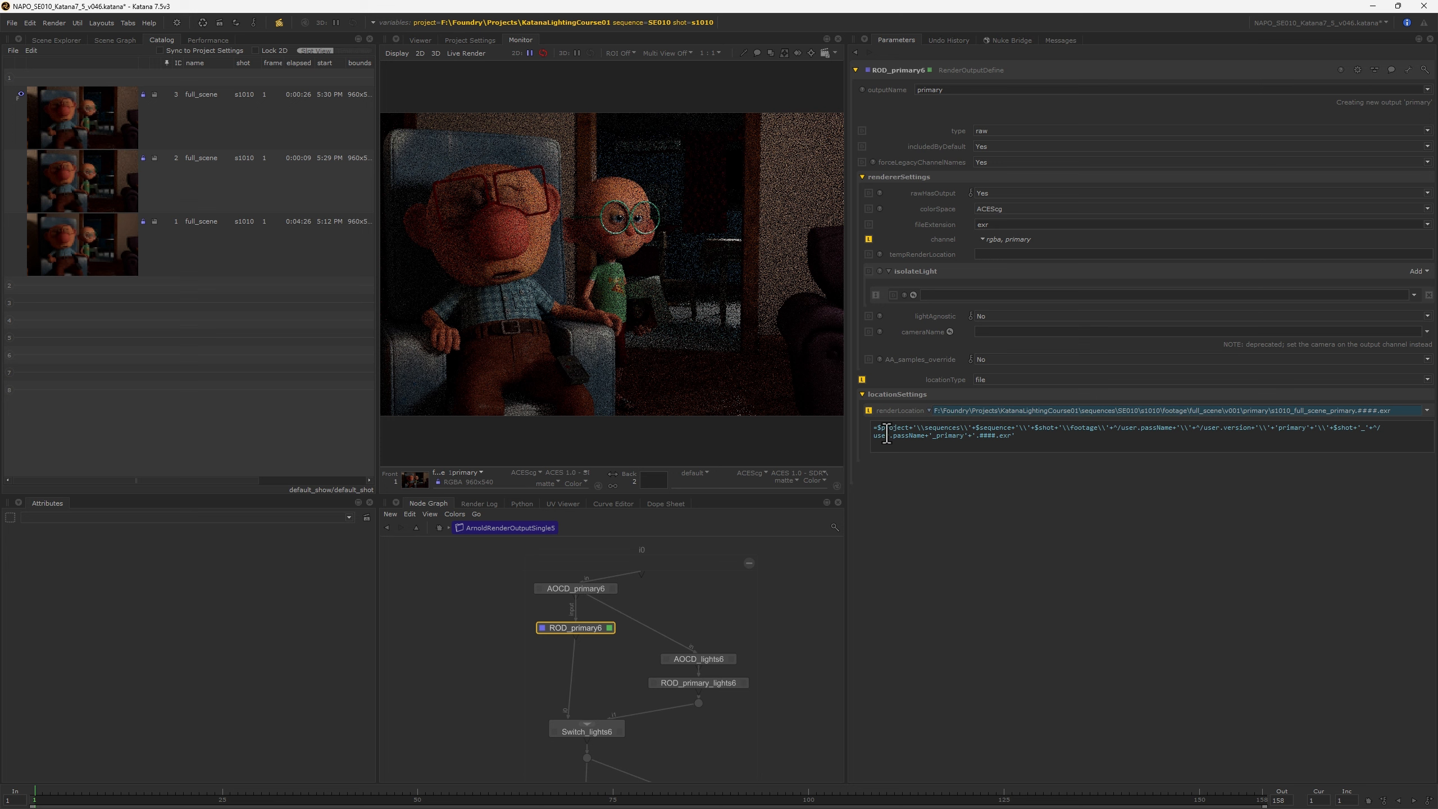
left_click_drag(912, 428, 873, 428)
left_click(468, 23)
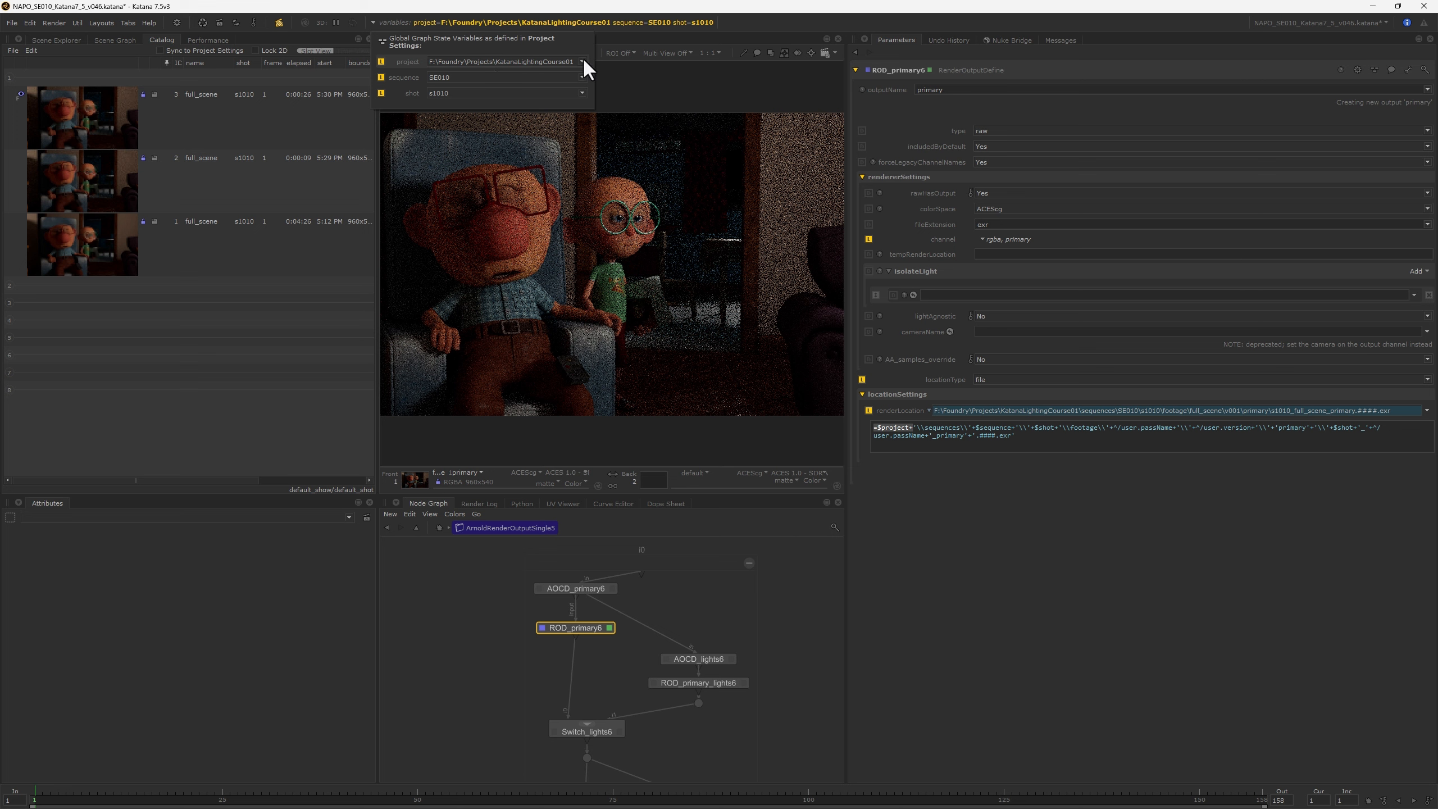
left_click_drag(917, 429, 966, 430)
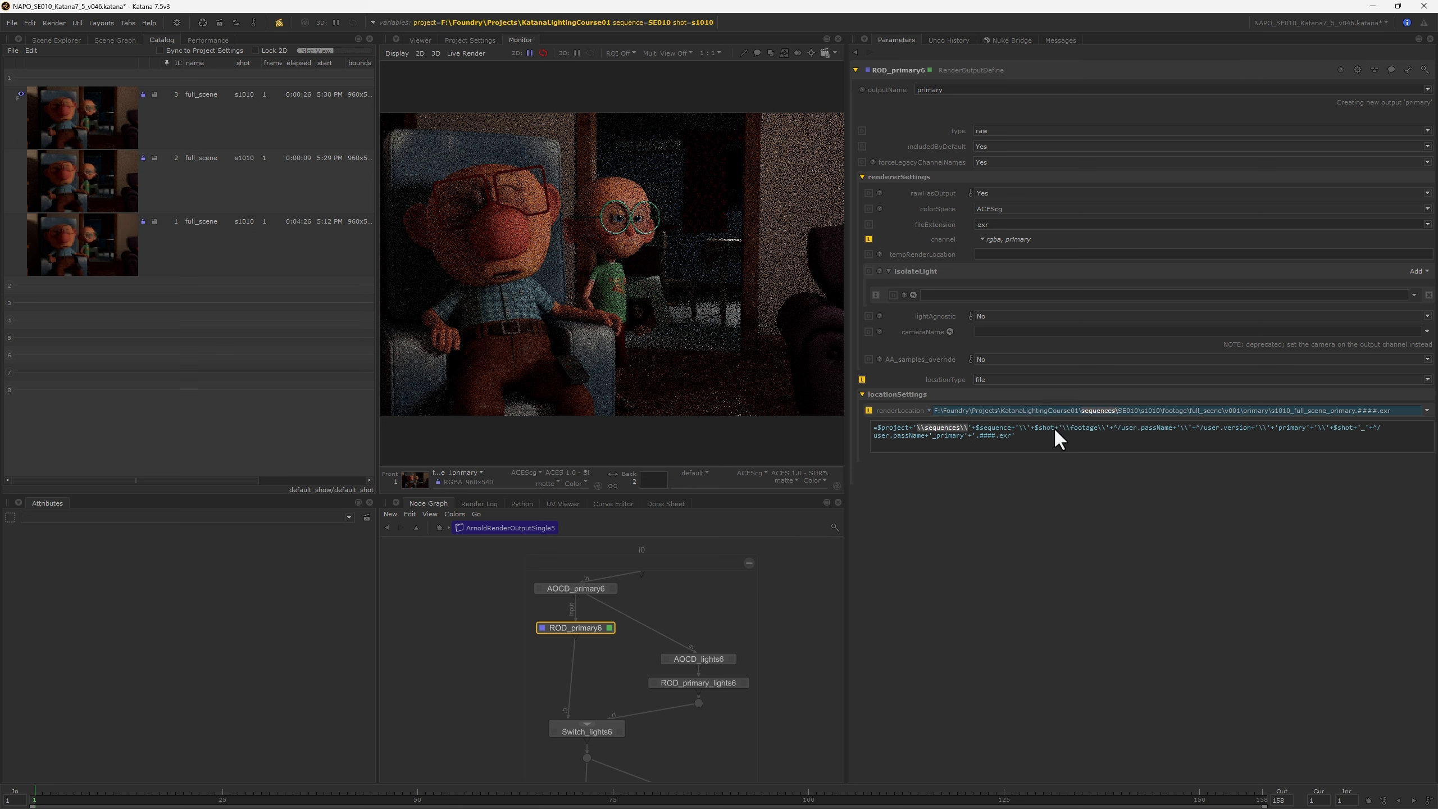
left_click_drag(972, 429, 1014, 430)
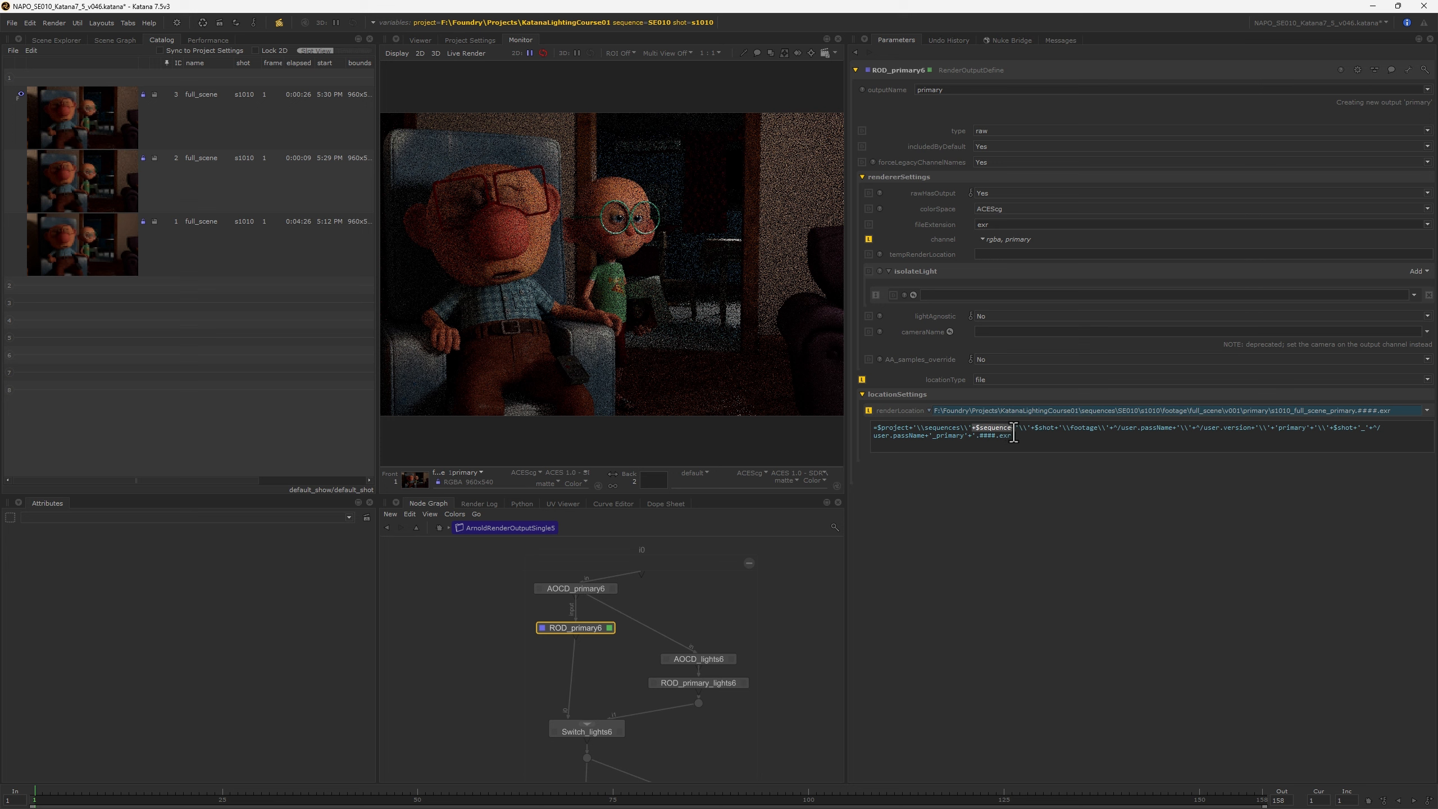
left_click(587, 22)
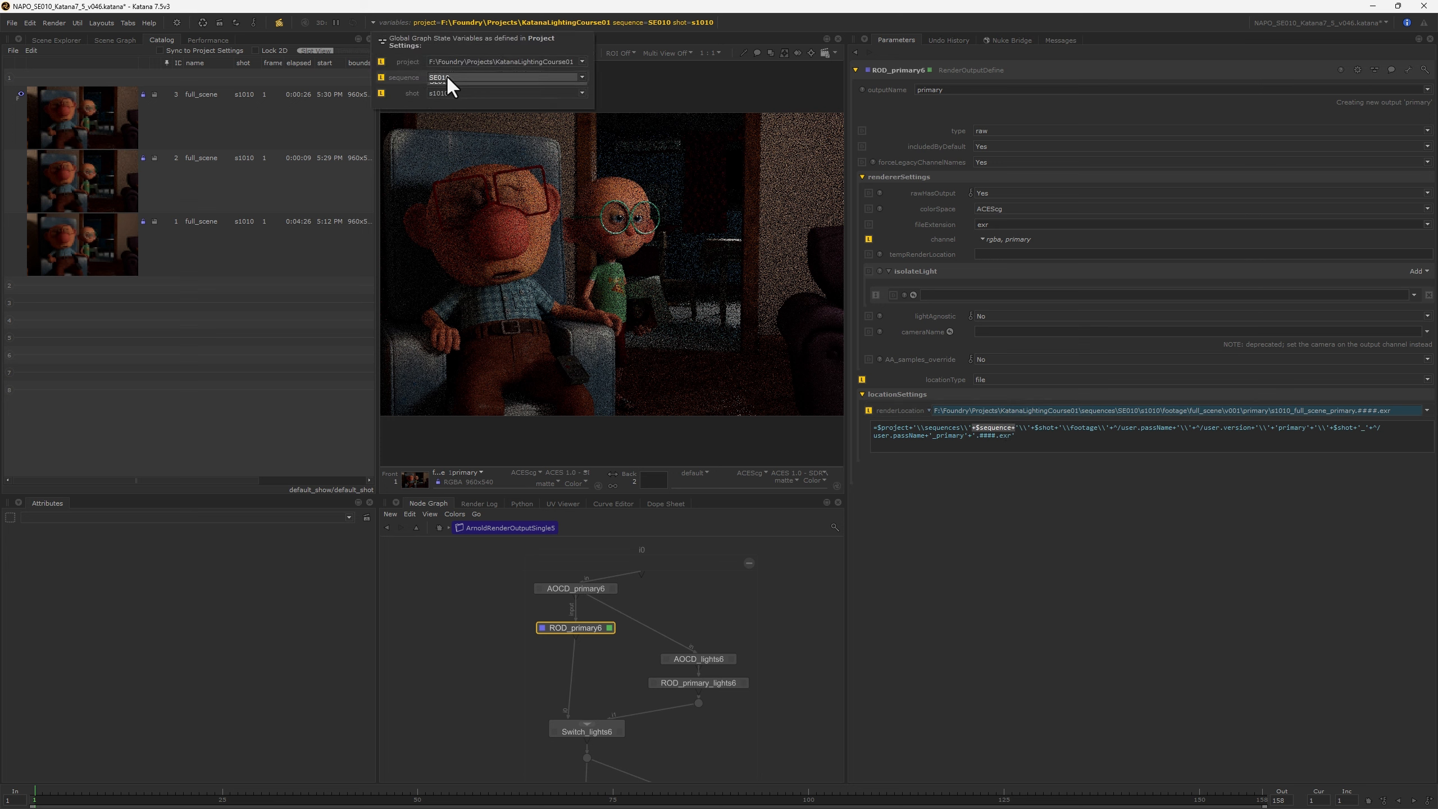
left_click(446, 76)
left_click(1025, 423)
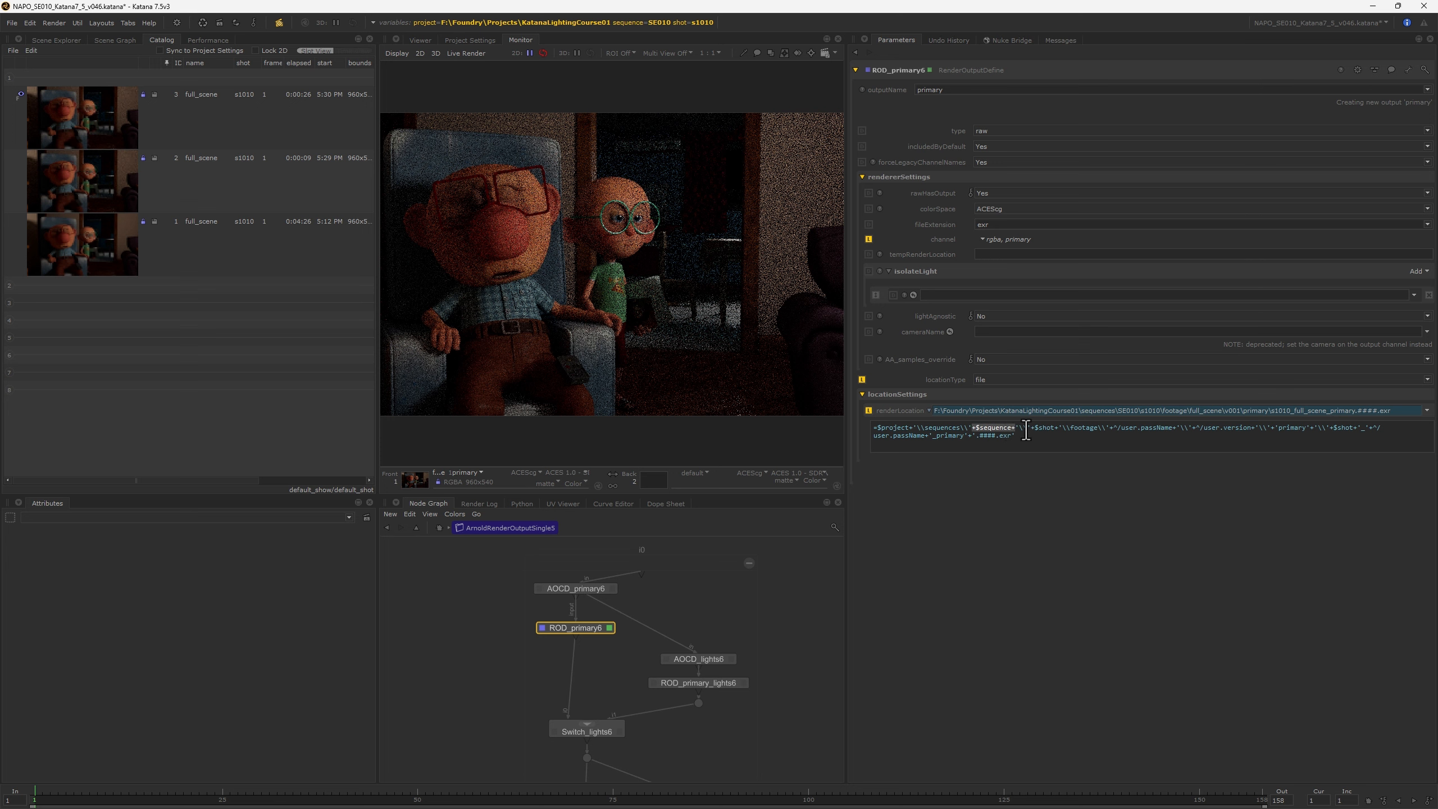
Examine the $shot, footage and user.passName parts of the renderLocation expression and match the pass name in the resolved path
left_click_drag(1027, 429, 1060, 429)
left_click_drag(1056, 428, 1100, 428)
left_click_drag(1108, 429, 1175, 431)
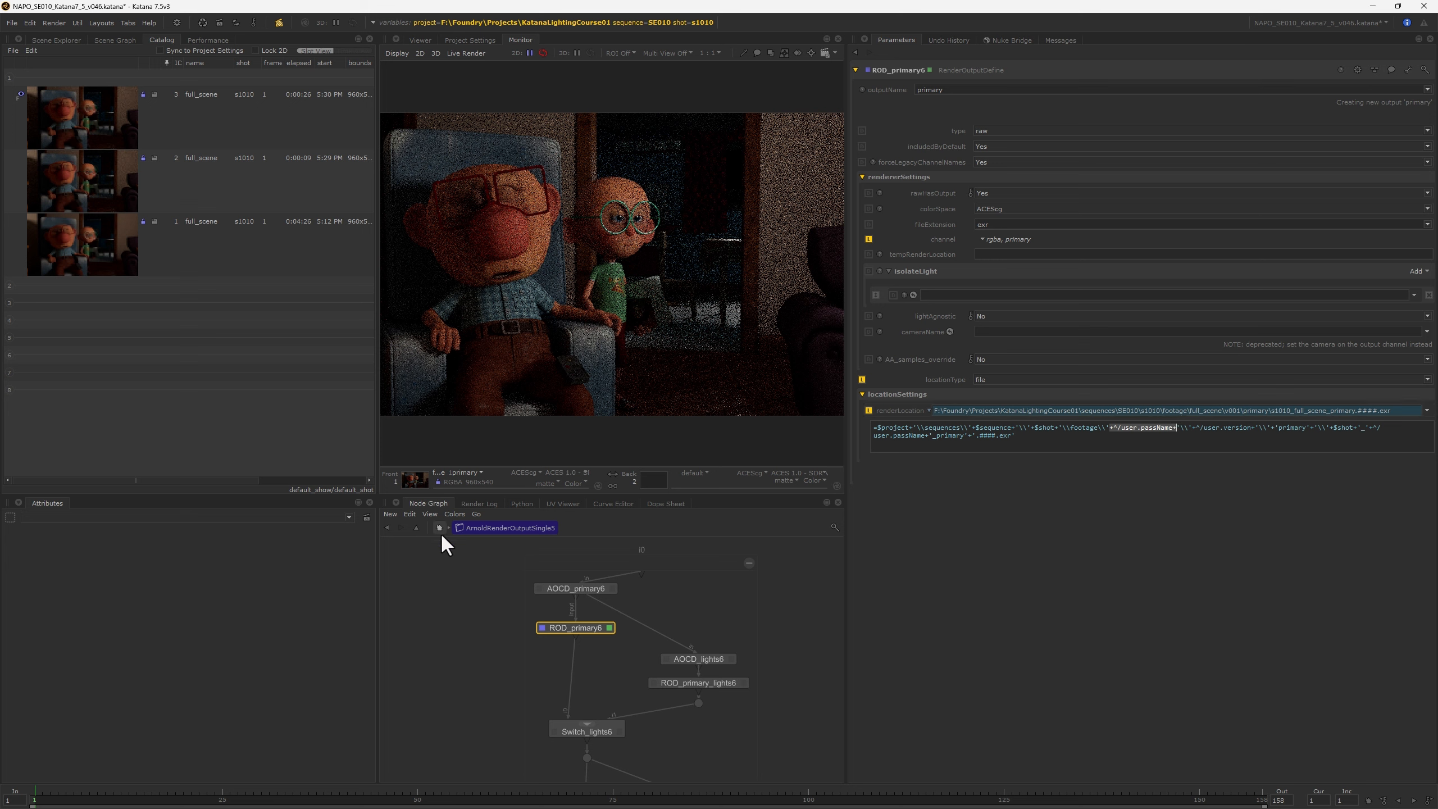
left_click_drag(1189, 411, 1221, 414)
Return to the top-level node graph and check the passName of the full_scene Render node
left_click(439, 527)
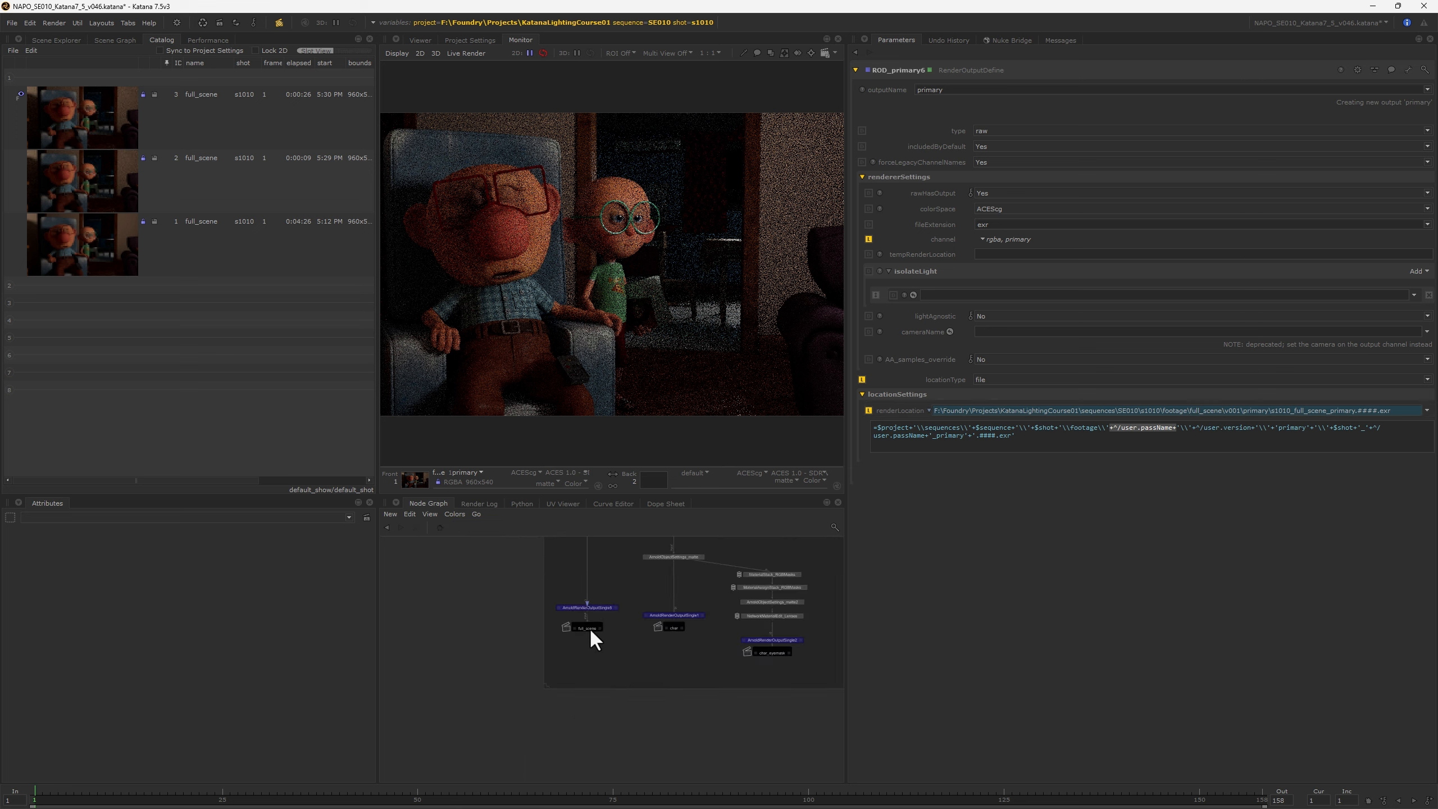
double_click(589, 627)
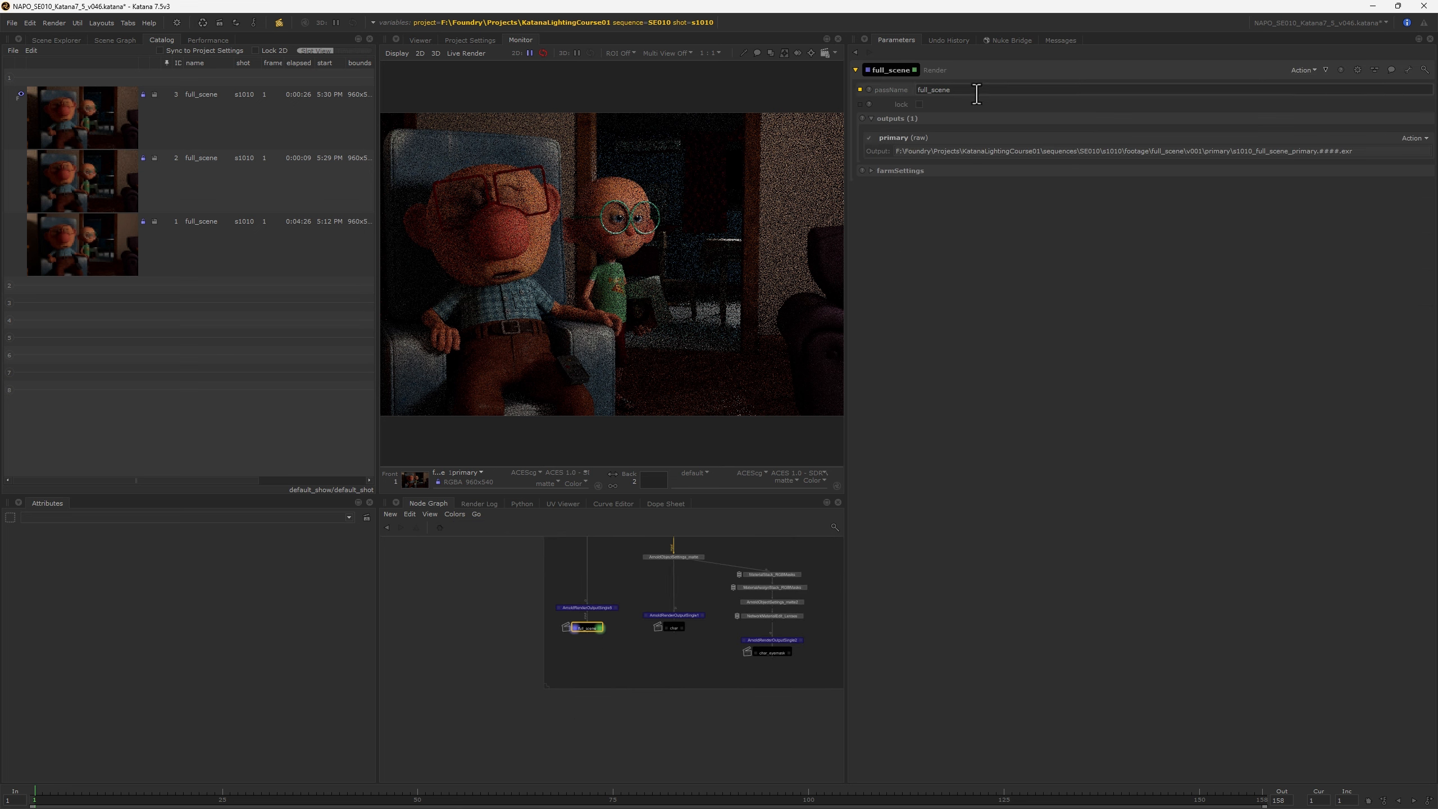
left_click_drag(976, 90, 906, 95)
Go back inside ArnoldRenderOutputSingle5 and examine the user.version part of ROD_primary6's renderLocation expression
left_click(606, 608)
key("ctrl+Return")
left_click(608, 627)
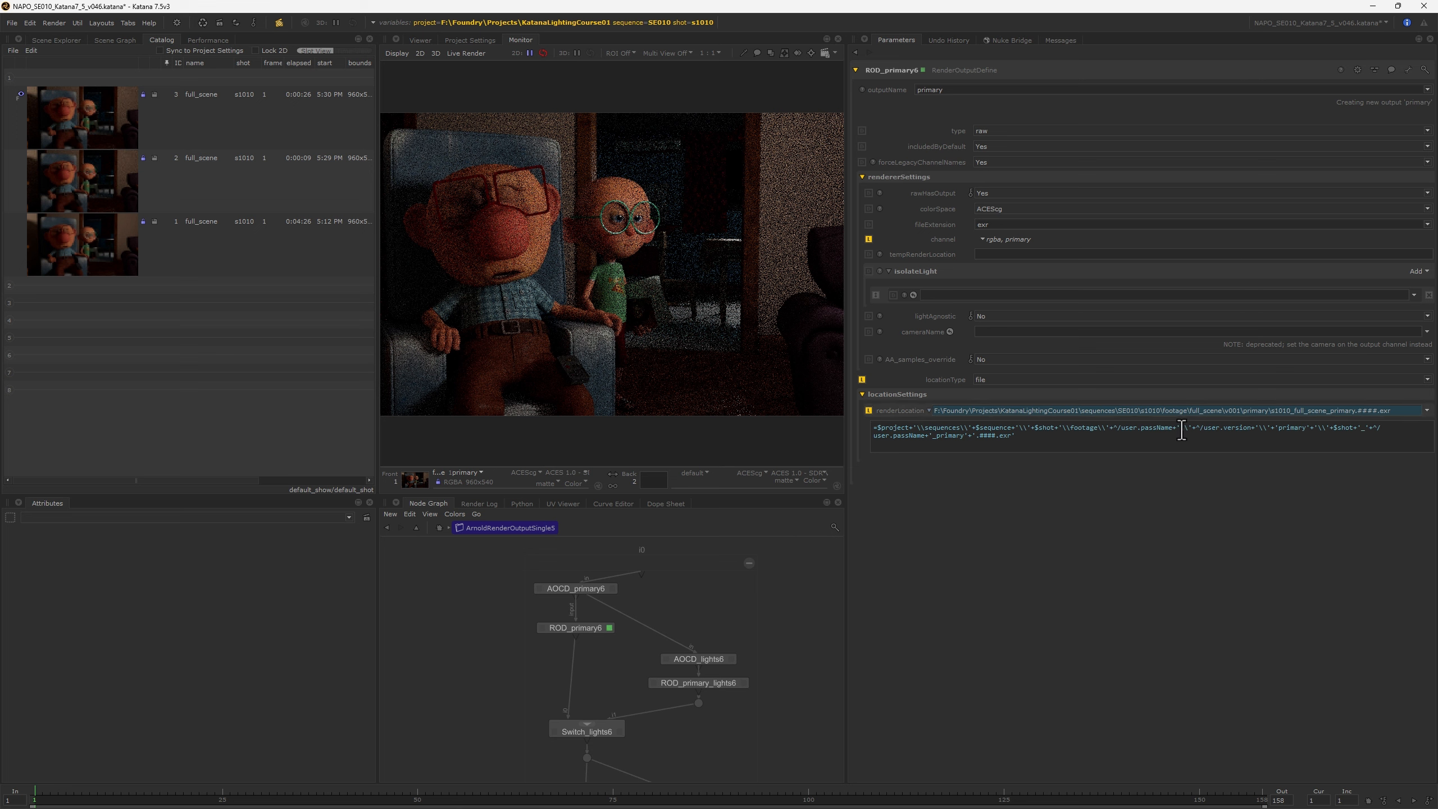
left_click_drag(1191, 429, 1251, 429)
Show the parameters of ArnoldRenderOutputSingle5 in a floating pane and place it over the Catalog and Attributes area
left_click(440, 527)
double_click(600, 607)
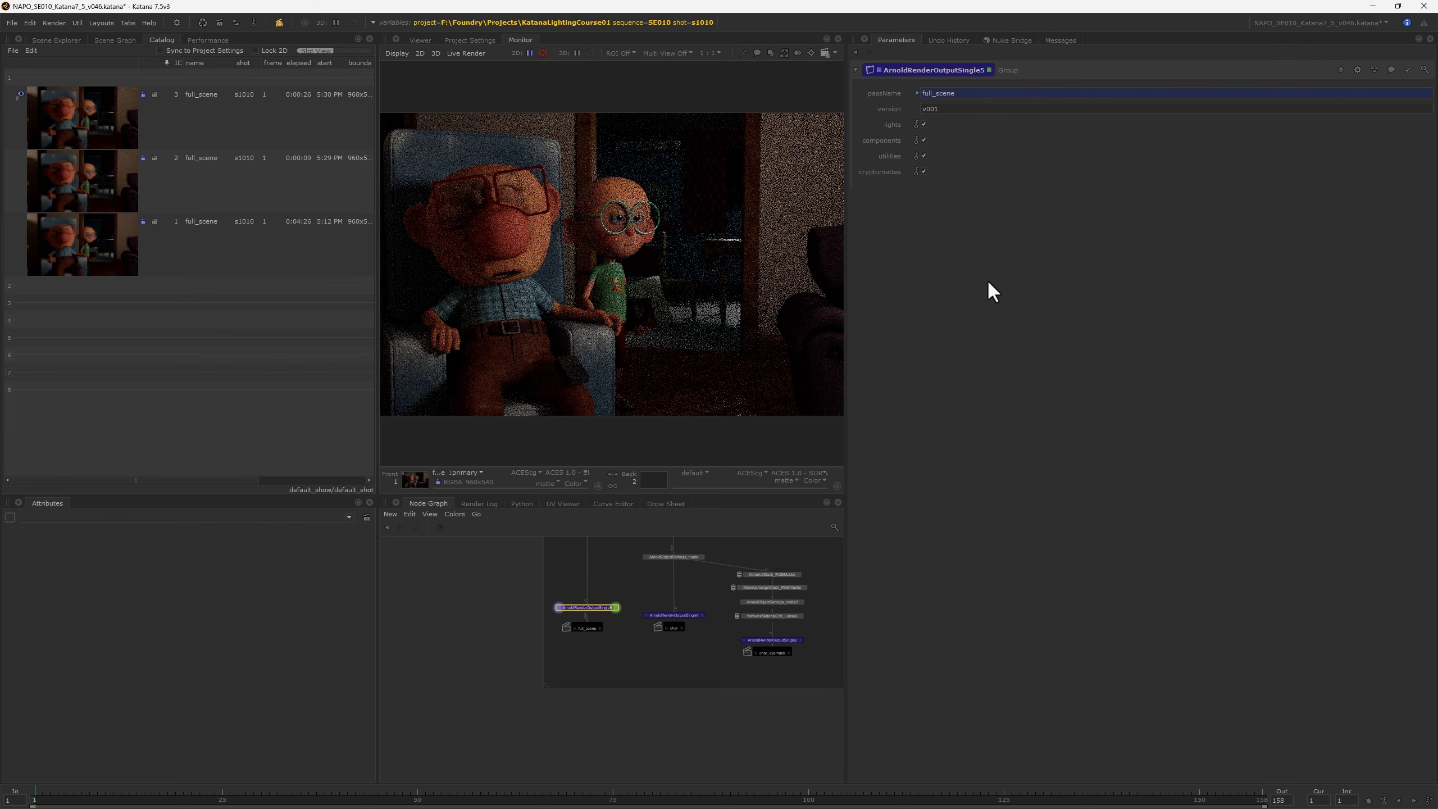
right_click(592, 606)
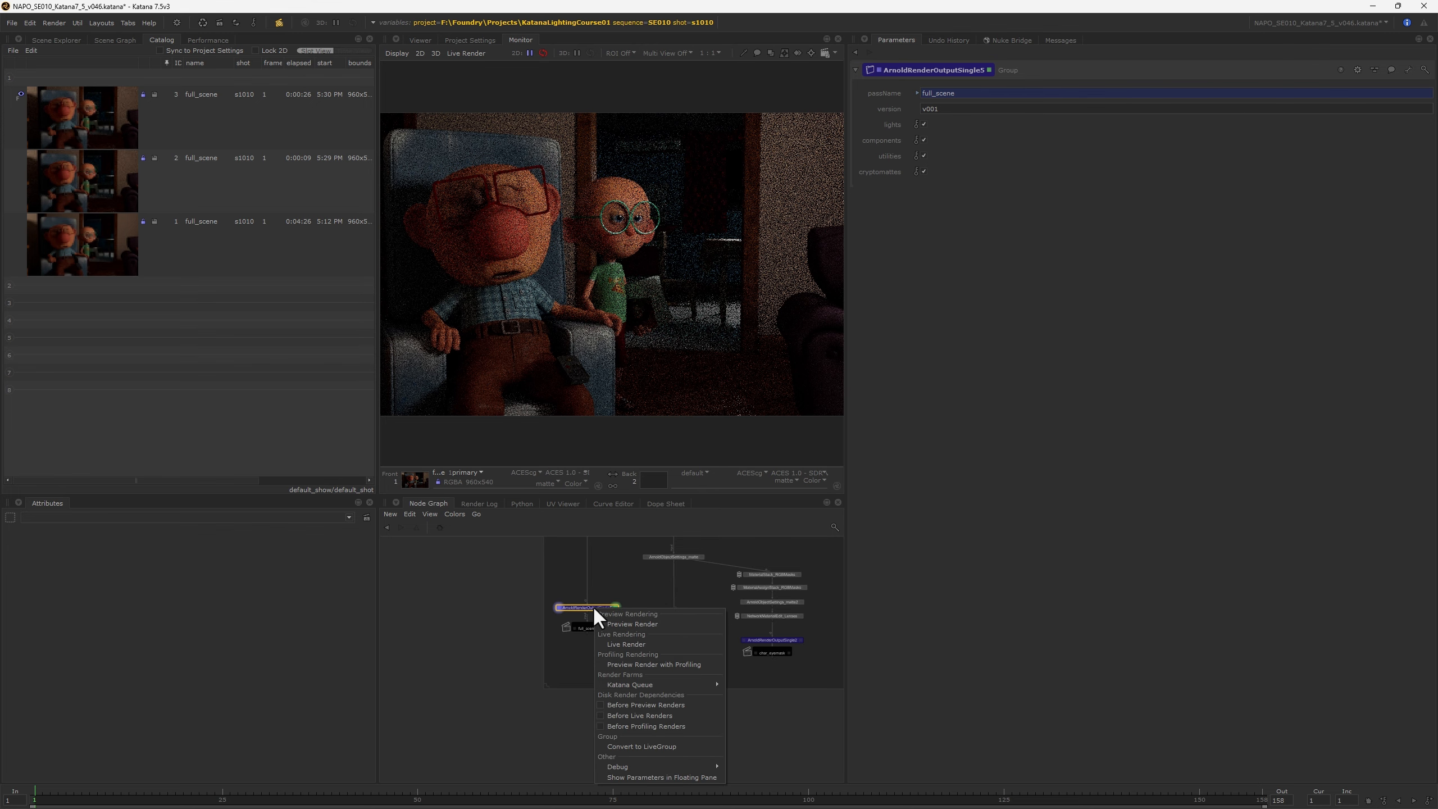
left_click(651, 776)
left_click_drag(662, 265, 295, 399)
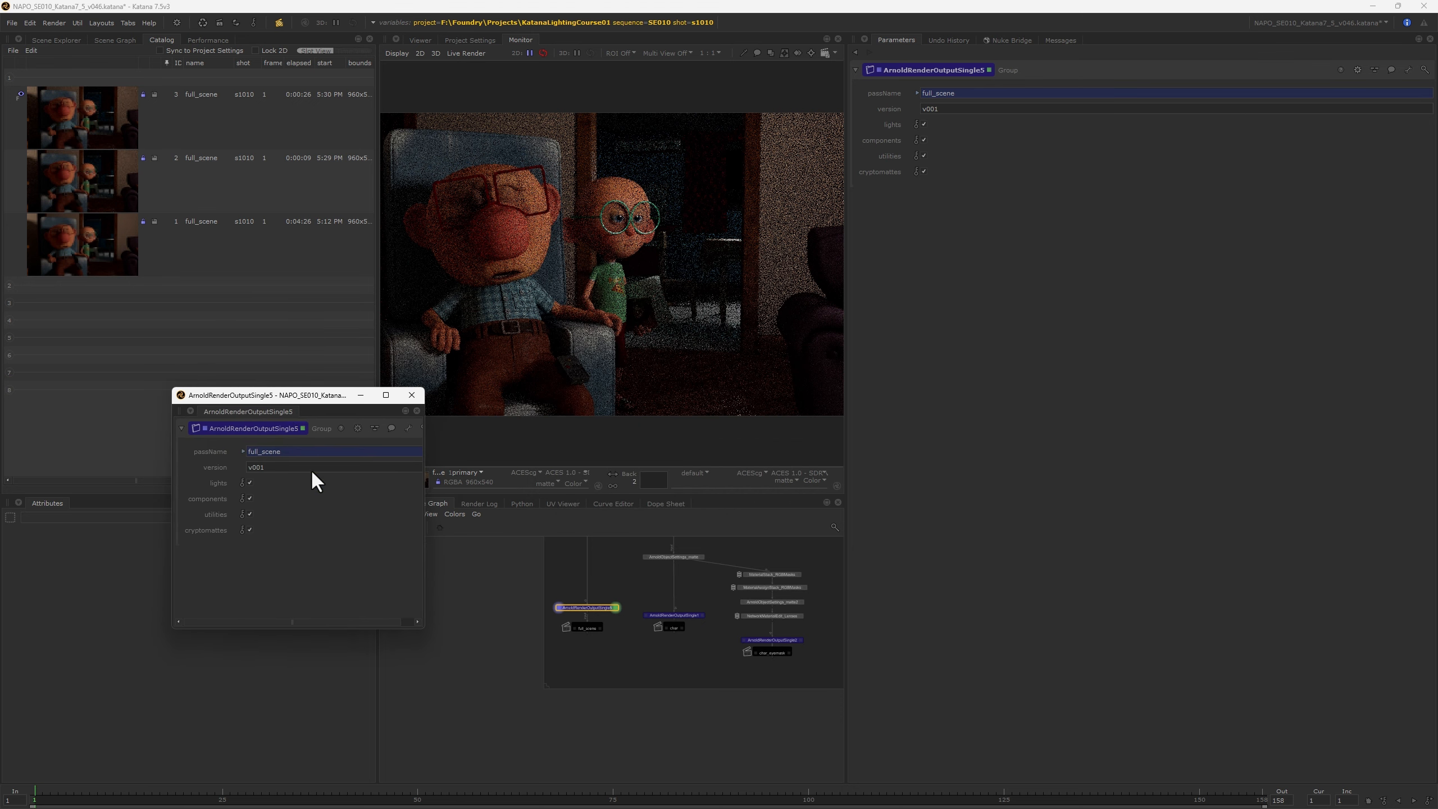
Enter the ArnoldRenderOutputSingle5 group, move the floating pane clear of its nodes, and open the parameters of ROD_primary6
left_click(603, 607)
middle_click(603, 607, "ctrl")
key("alt+Tab")
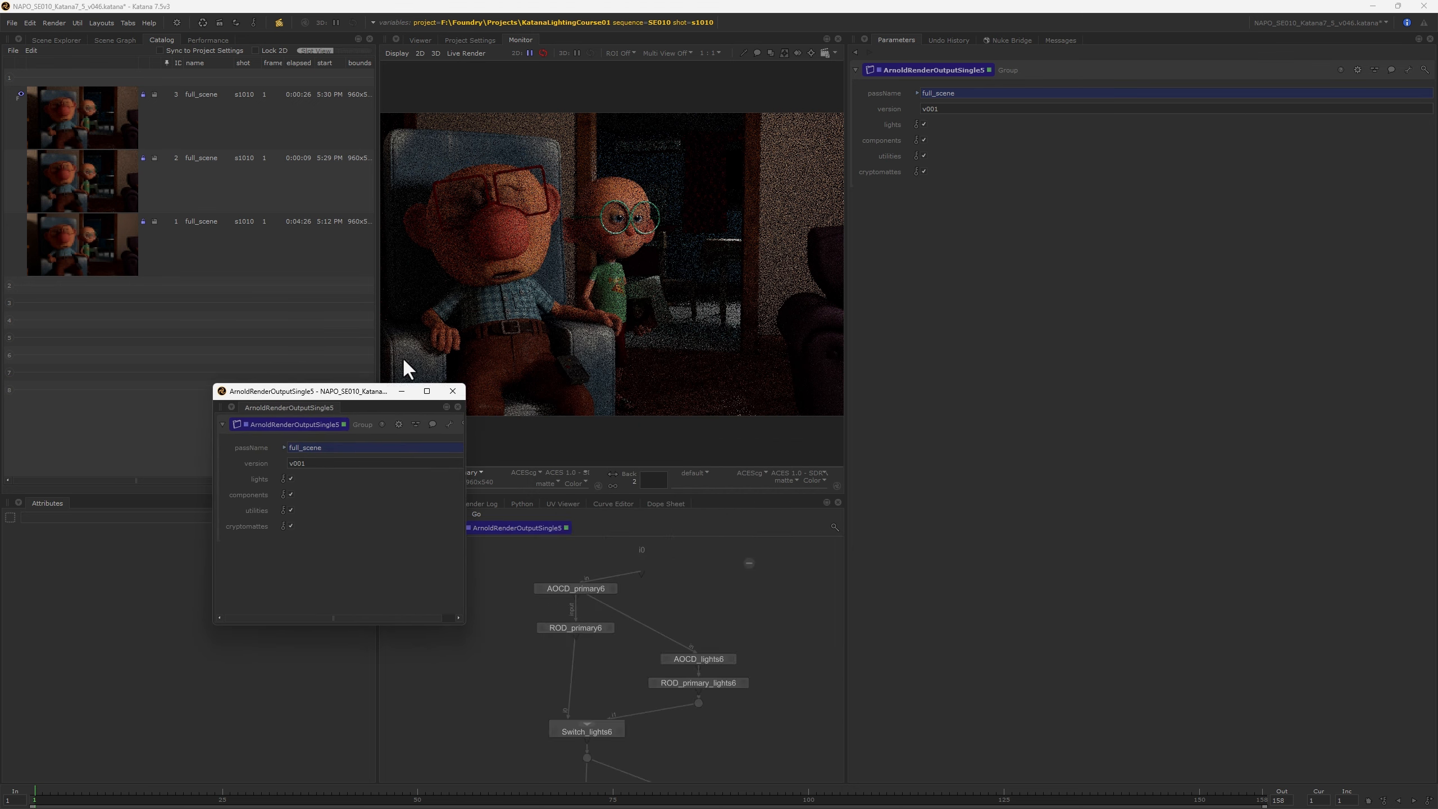
left_click_drag(378, 401, 394, 433)
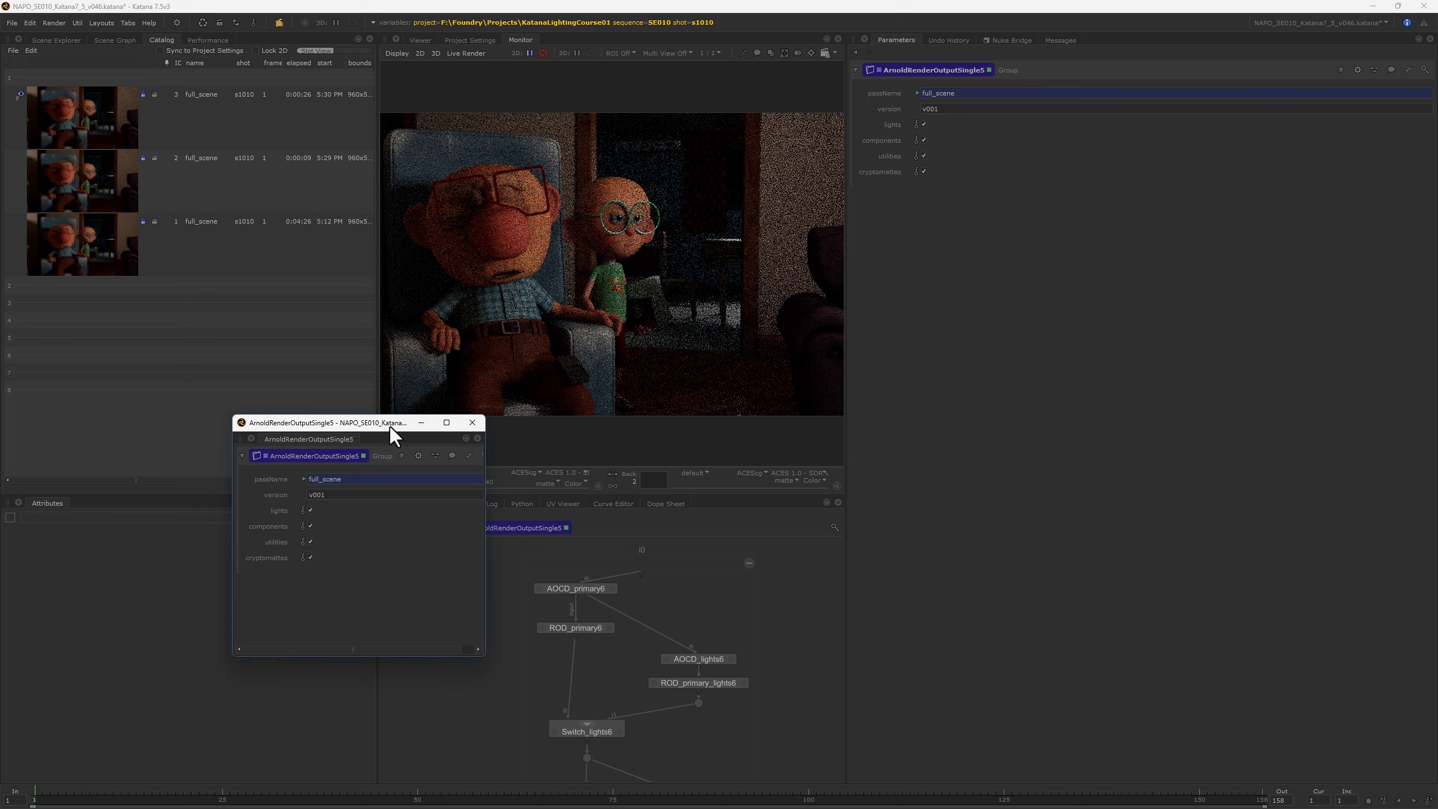
left_click(502, 695)
left_click_drag(377, 430, 275, 408)
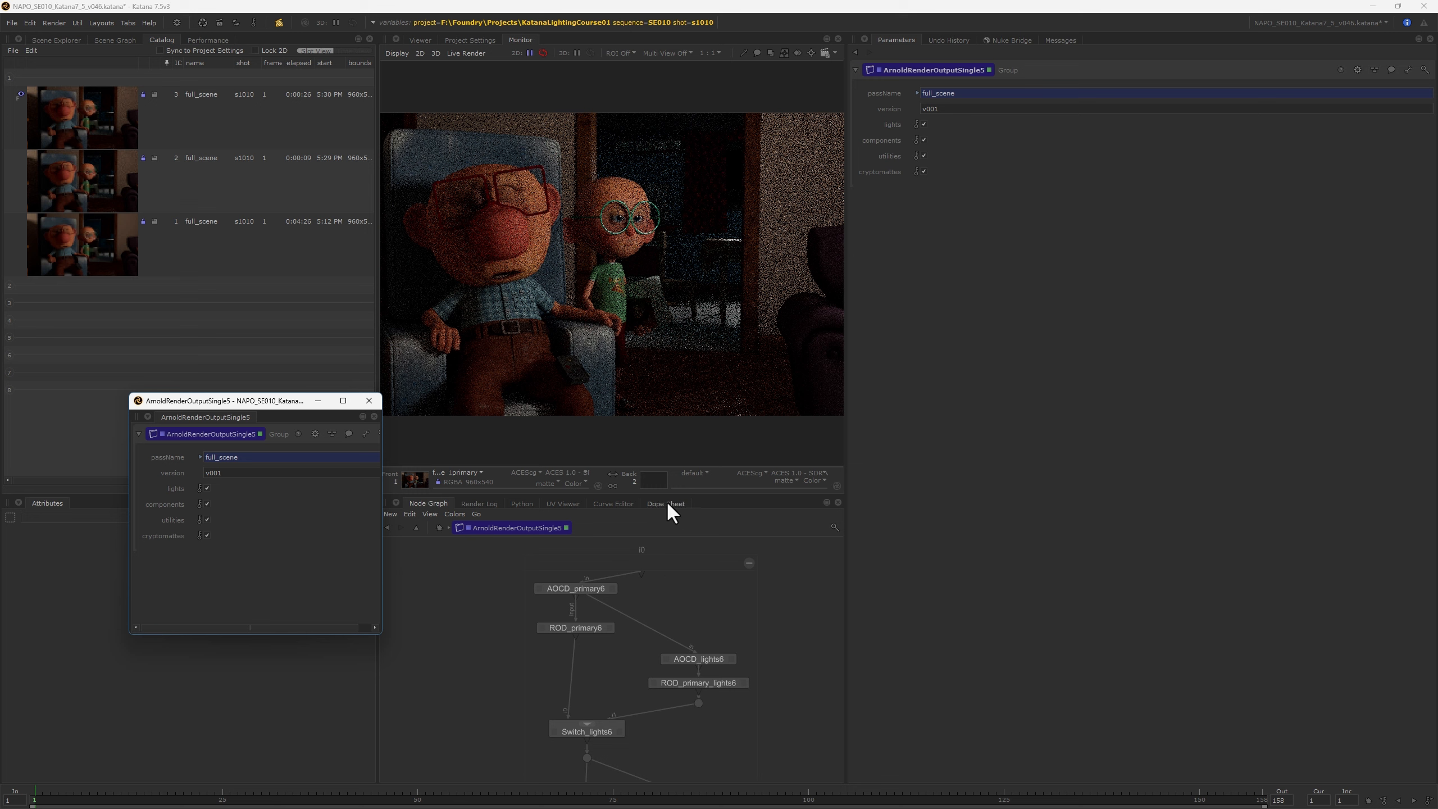
double_click(569, 626)
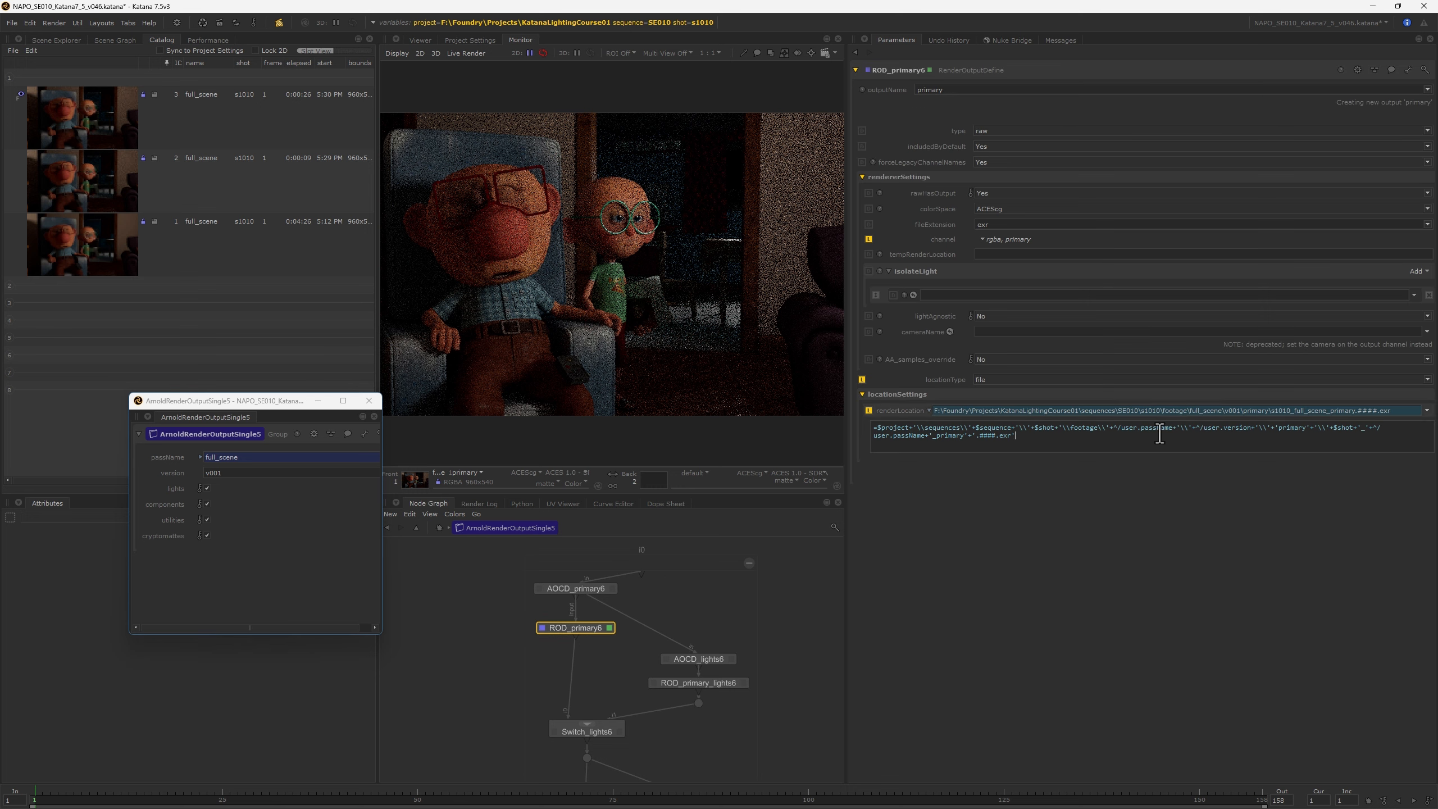
Set the version parameter of ArnoldRenderOutputSingle5 to v002 in the floating pane
triple_click(1233, 429)
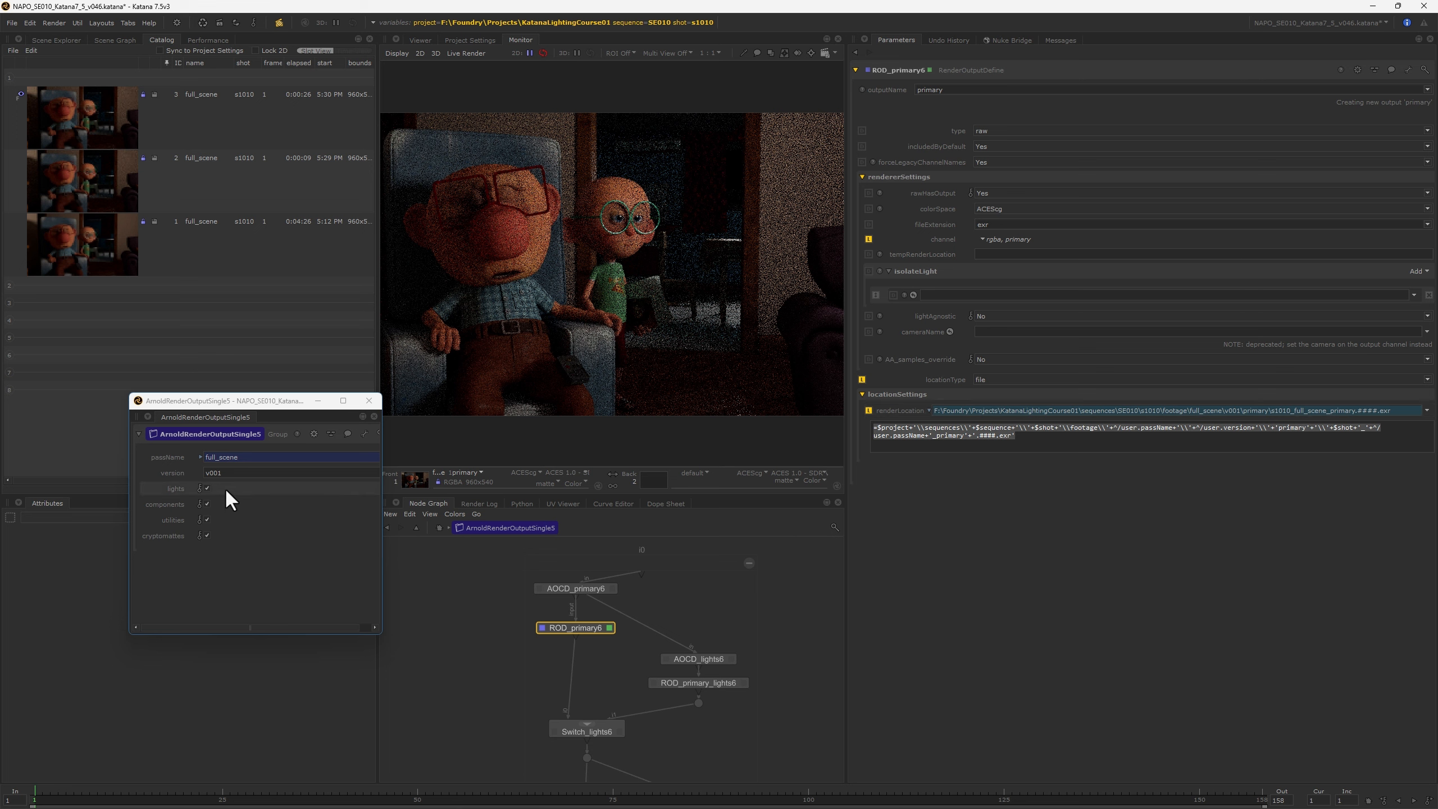
left_click_drag(231, 473, 186, 471)
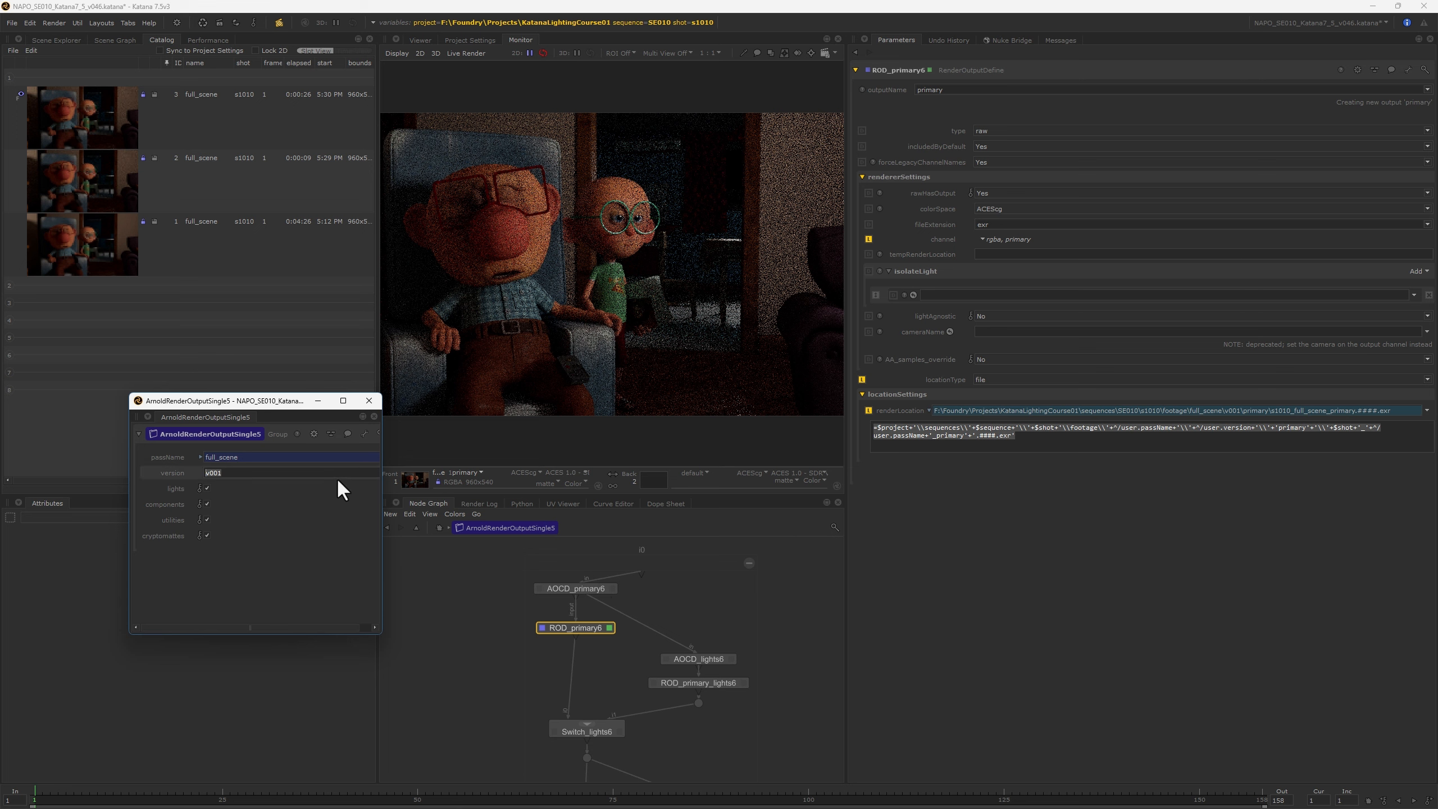
left_click(215, 476)
left_click_drag(218, 477, 224, 479)
type("2")
key("Return")
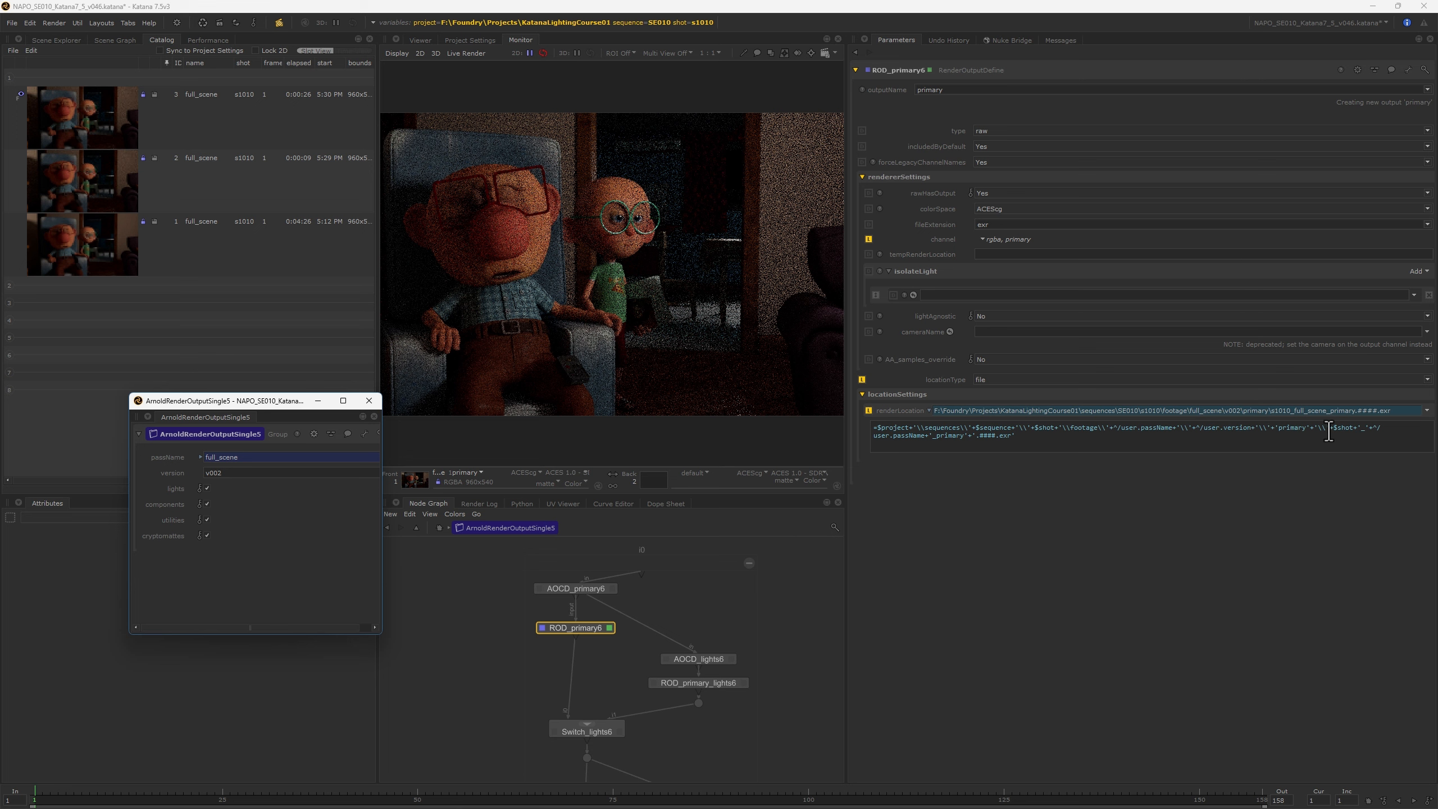
Examine the file name part of the renderLocation expression: $shot, user.passName, _primary, the #### frame padding and the exr extension
left_click_drag(1322, 429, 1357, 429)
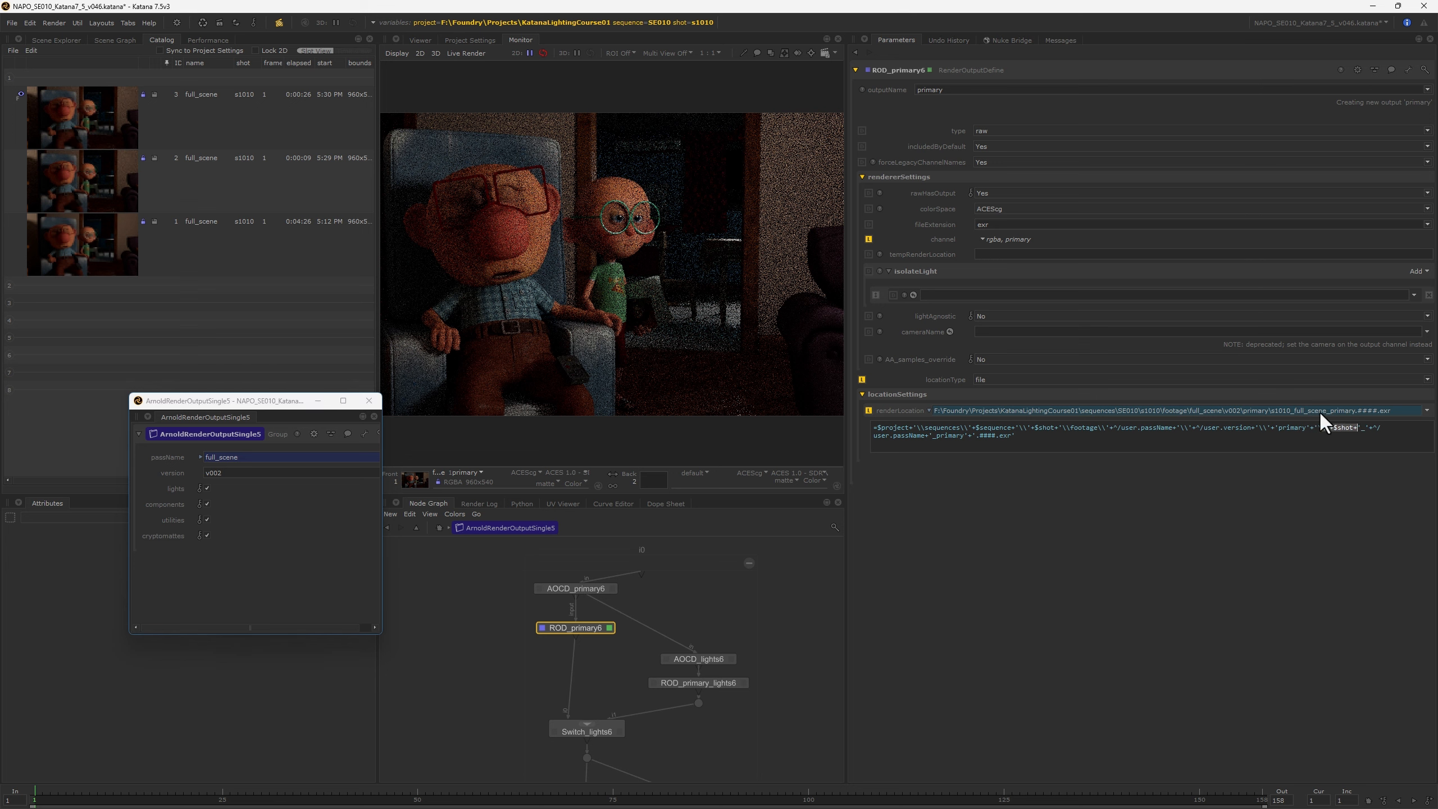
left_click_drag(929, 436, 873, 438)
left_click(932, 437)
type("_")
double_click(951, 436)
double_click(985, 436)
double_click(1005, 436)
Switch to File Explorer, browse to KatanaLightingCourse01\sequences\SE010\s1010\footage, compare it with the render path, and return to Katana
key("super+e")
left_click(505, 613)
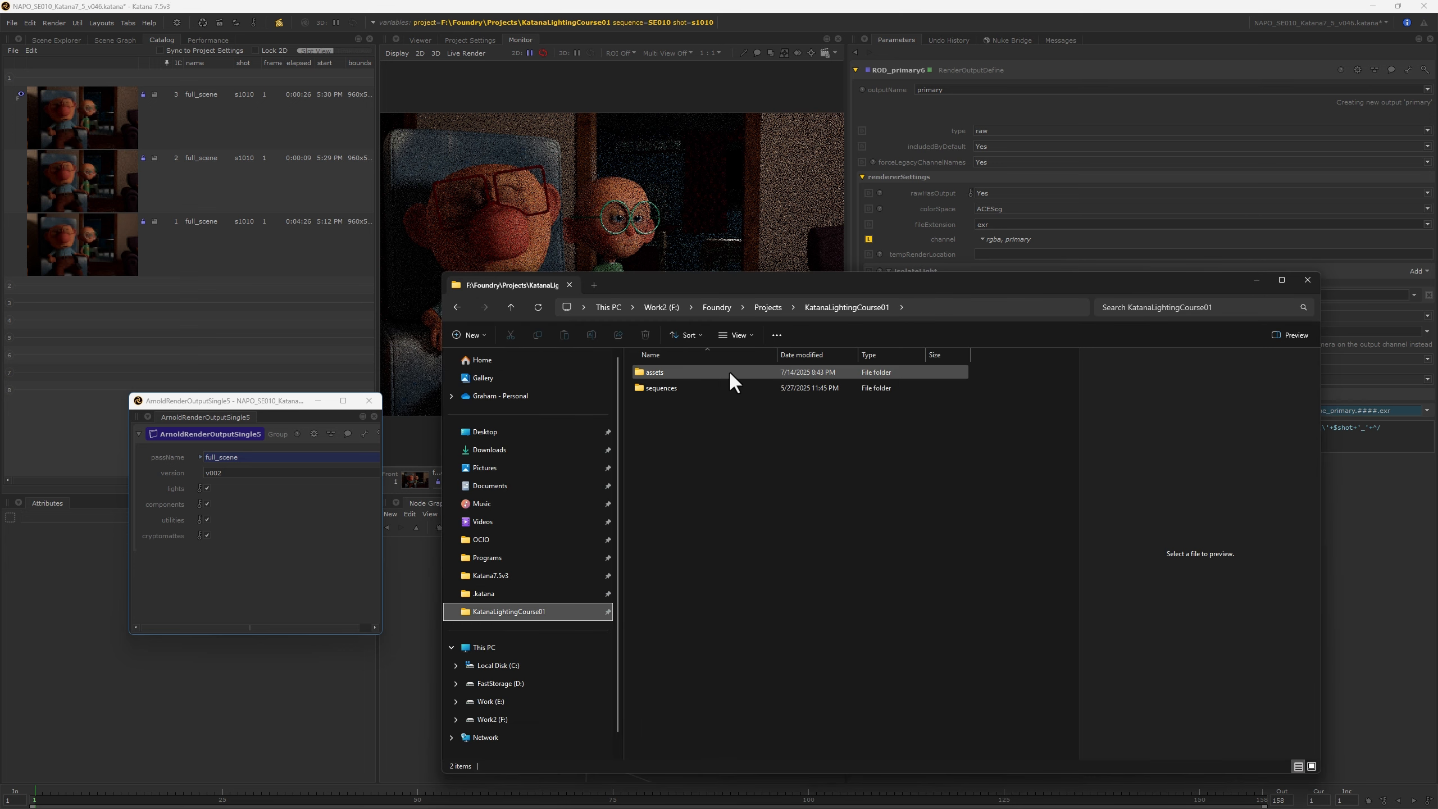
double_click(661, 388)
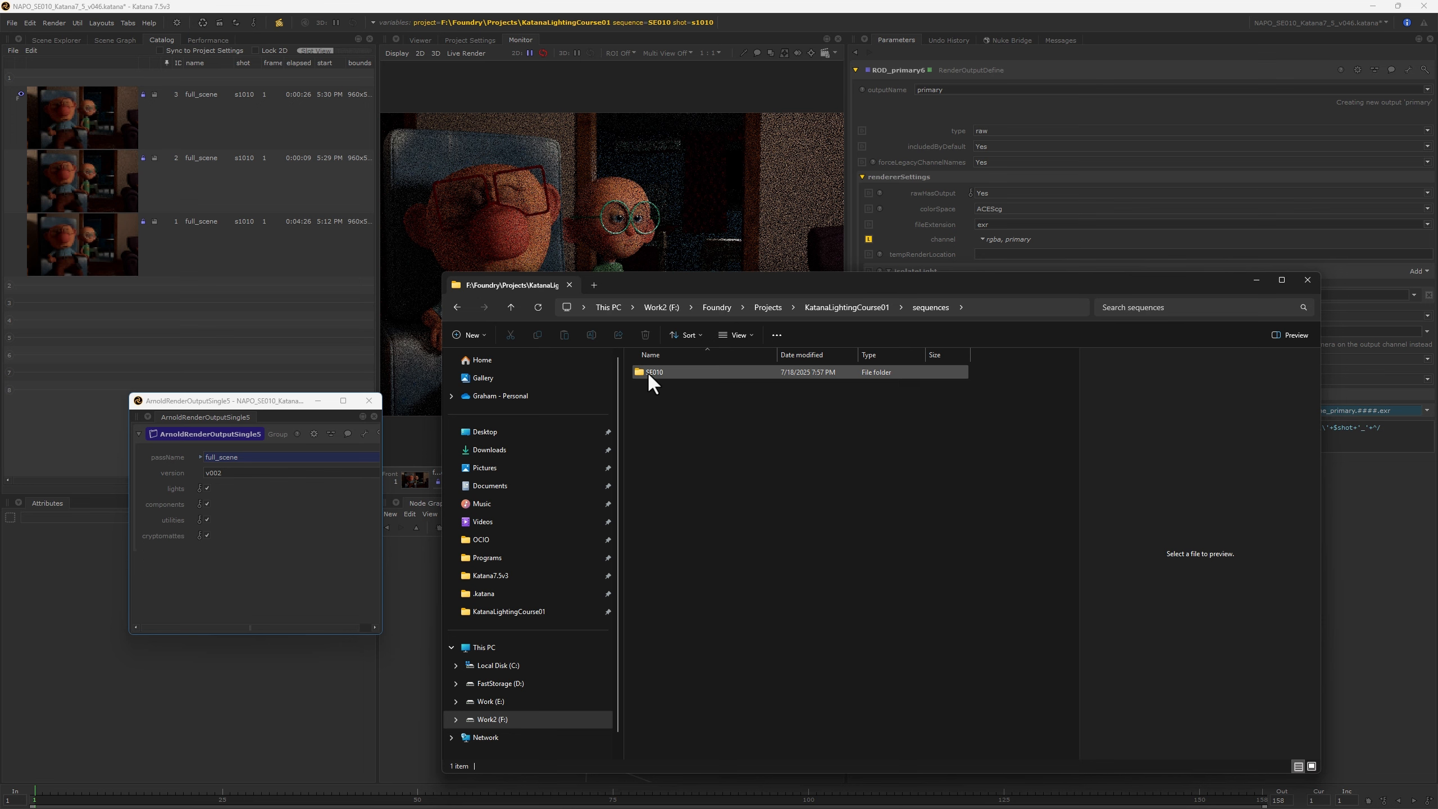
double_click(651, 373)
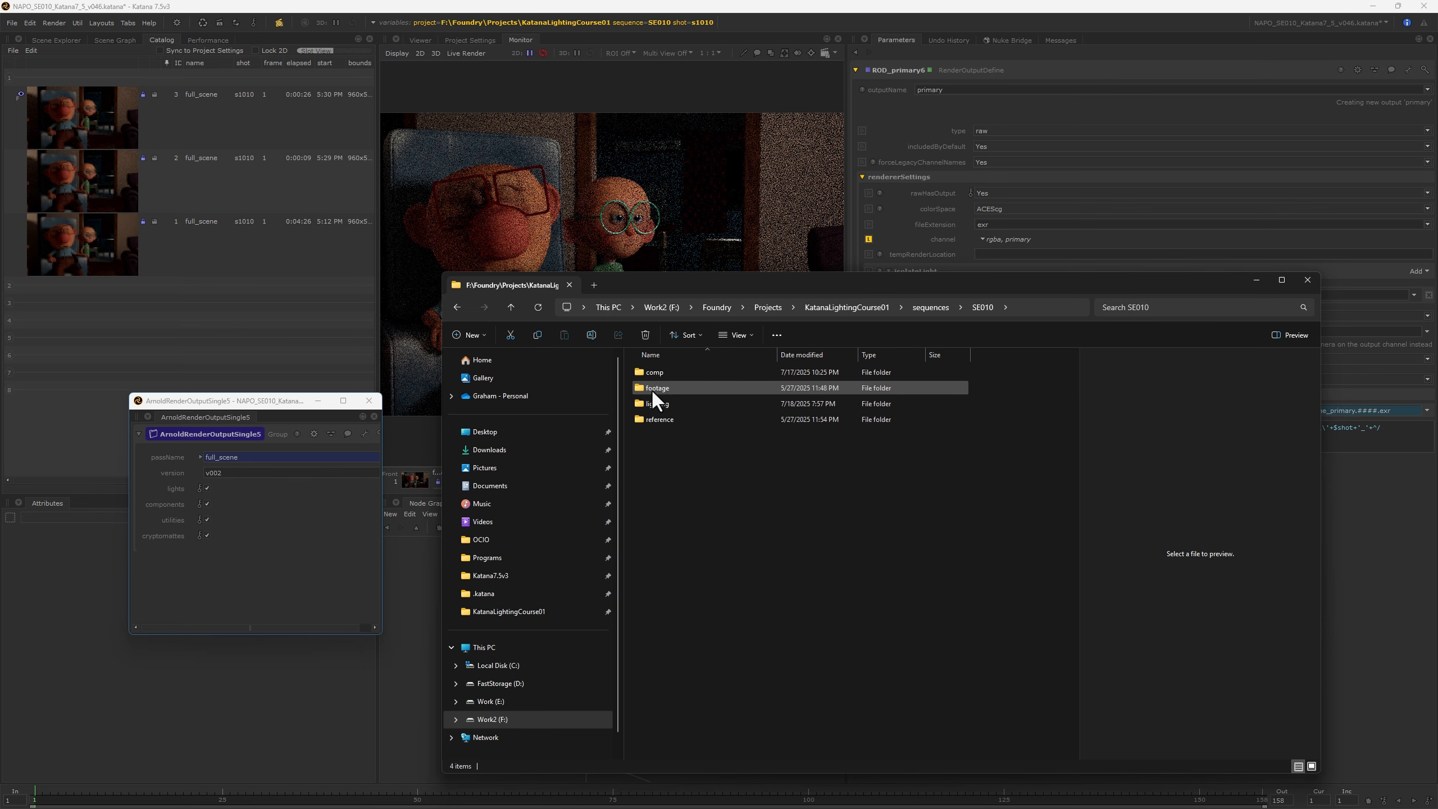
double_click(648, 389)
left_click_drag(897, 279, 1292, 448)
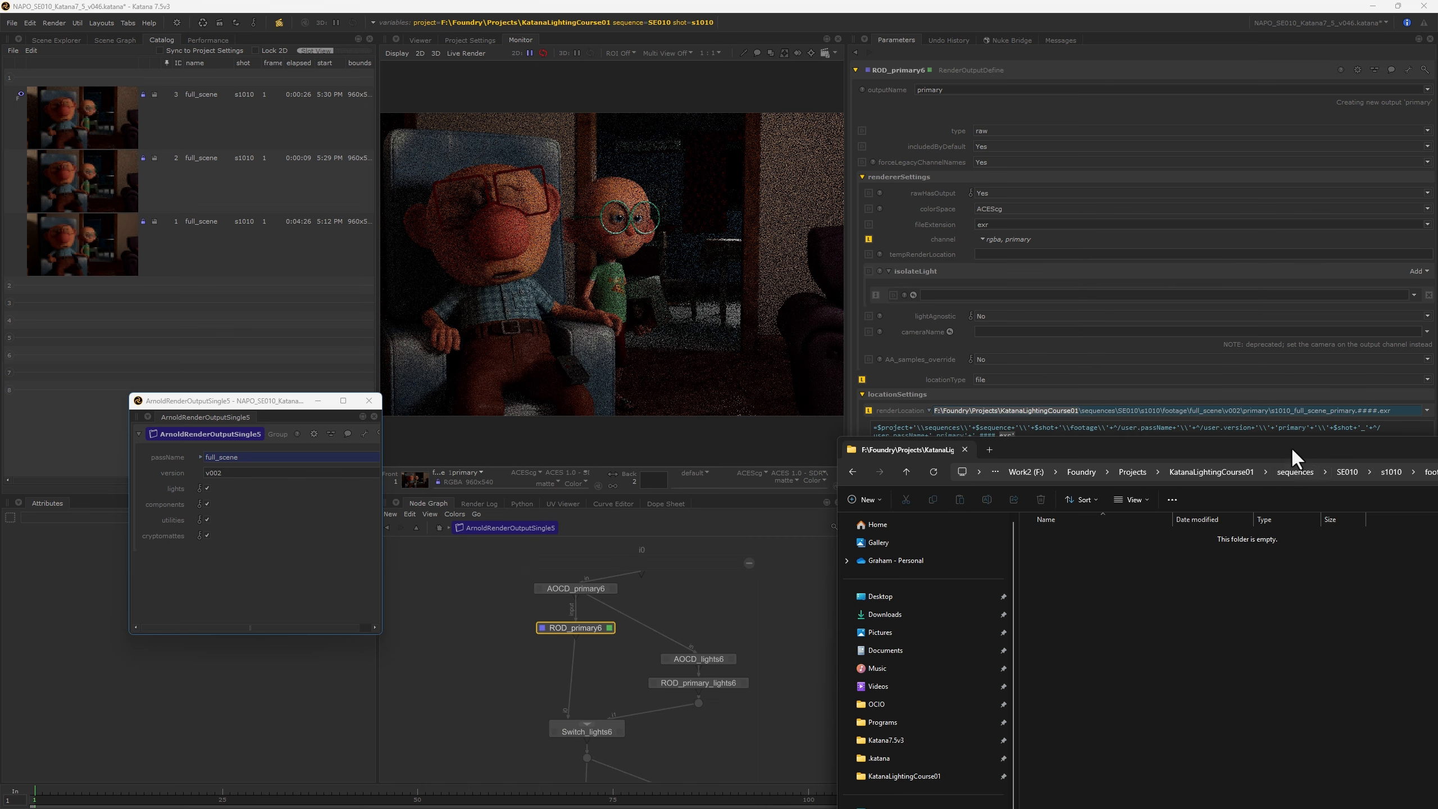
left_click(1418, 475)
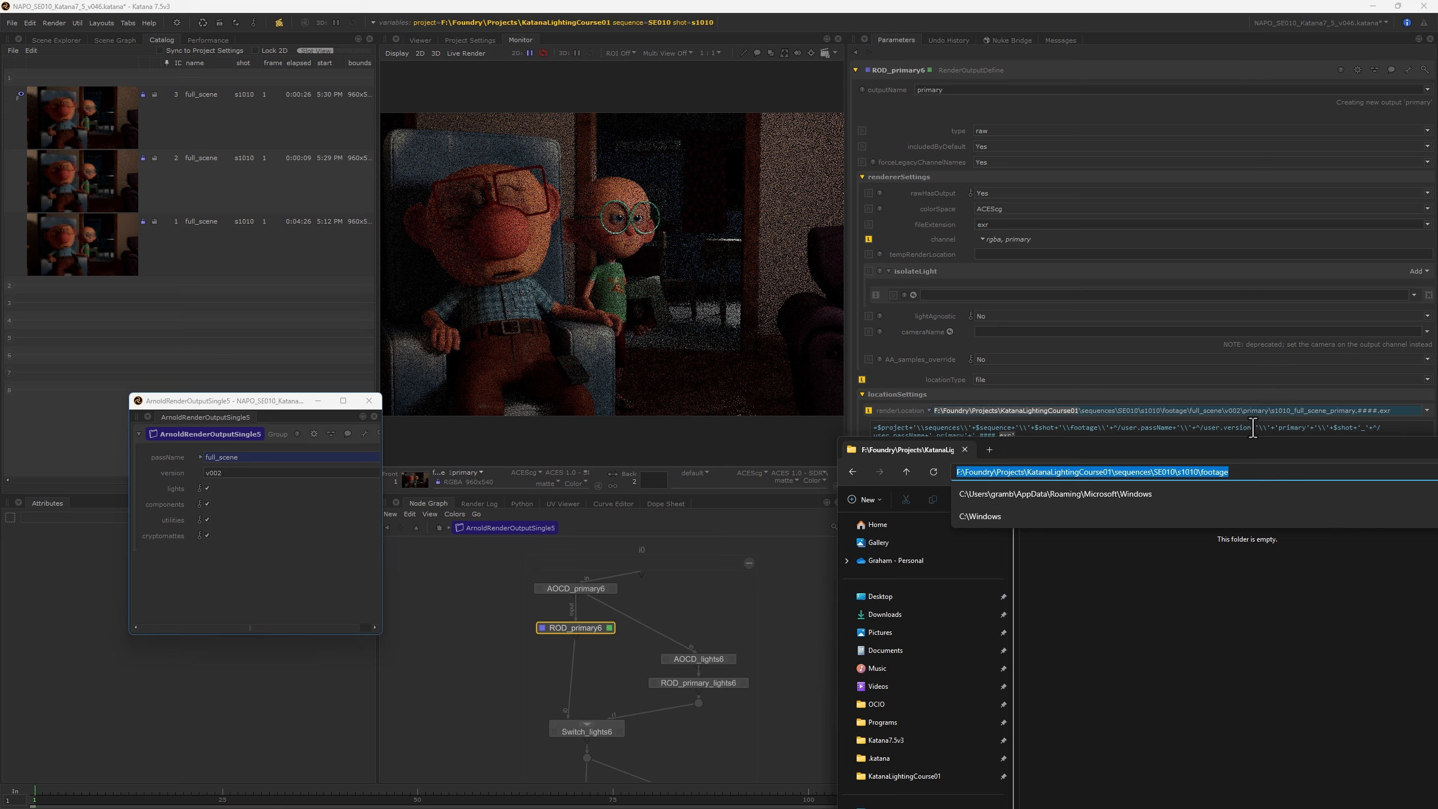
left_click(750, 622)
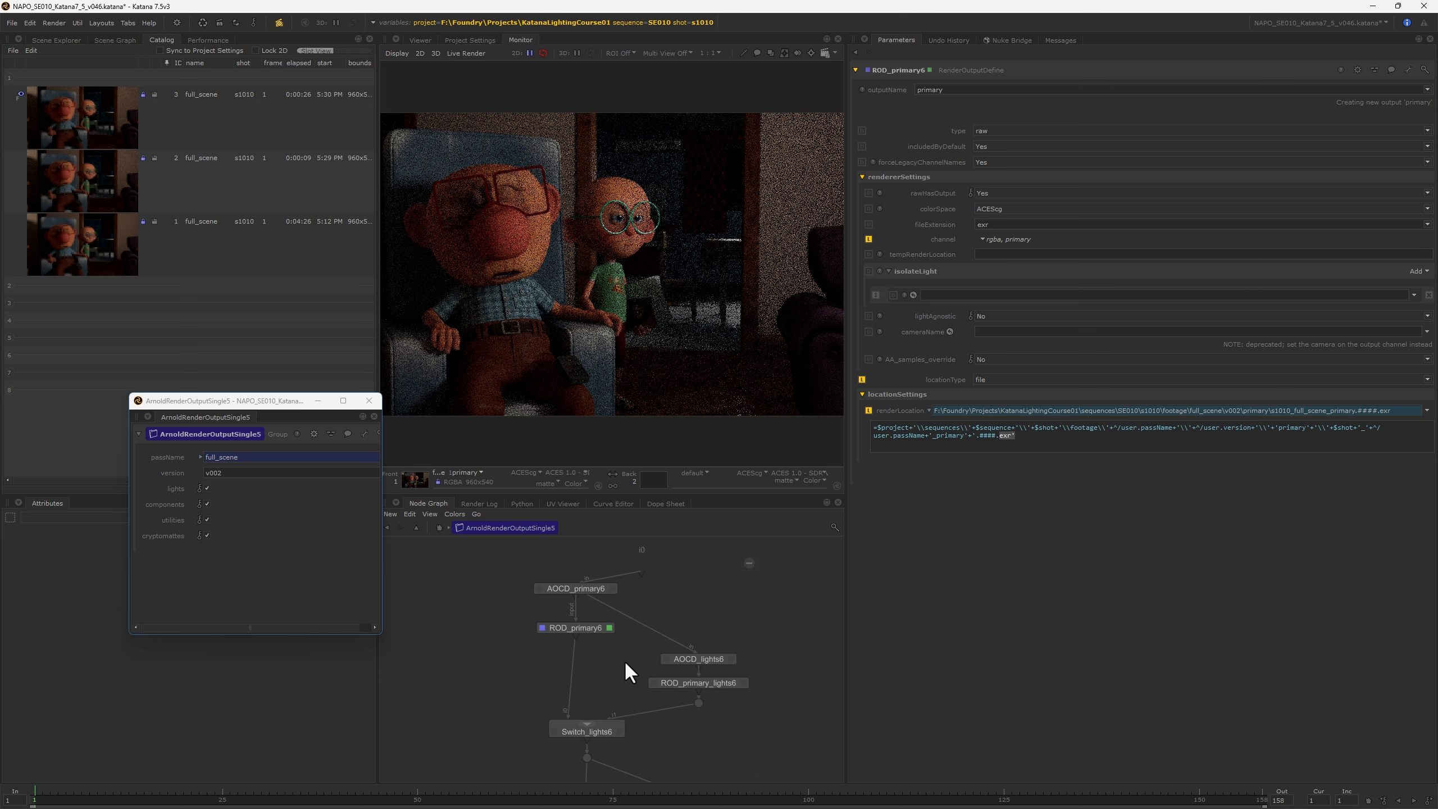
Turn off lights, components, utilities and cryptomattes for ArnoldRenderOutputSingle5
left_click(207, 488)
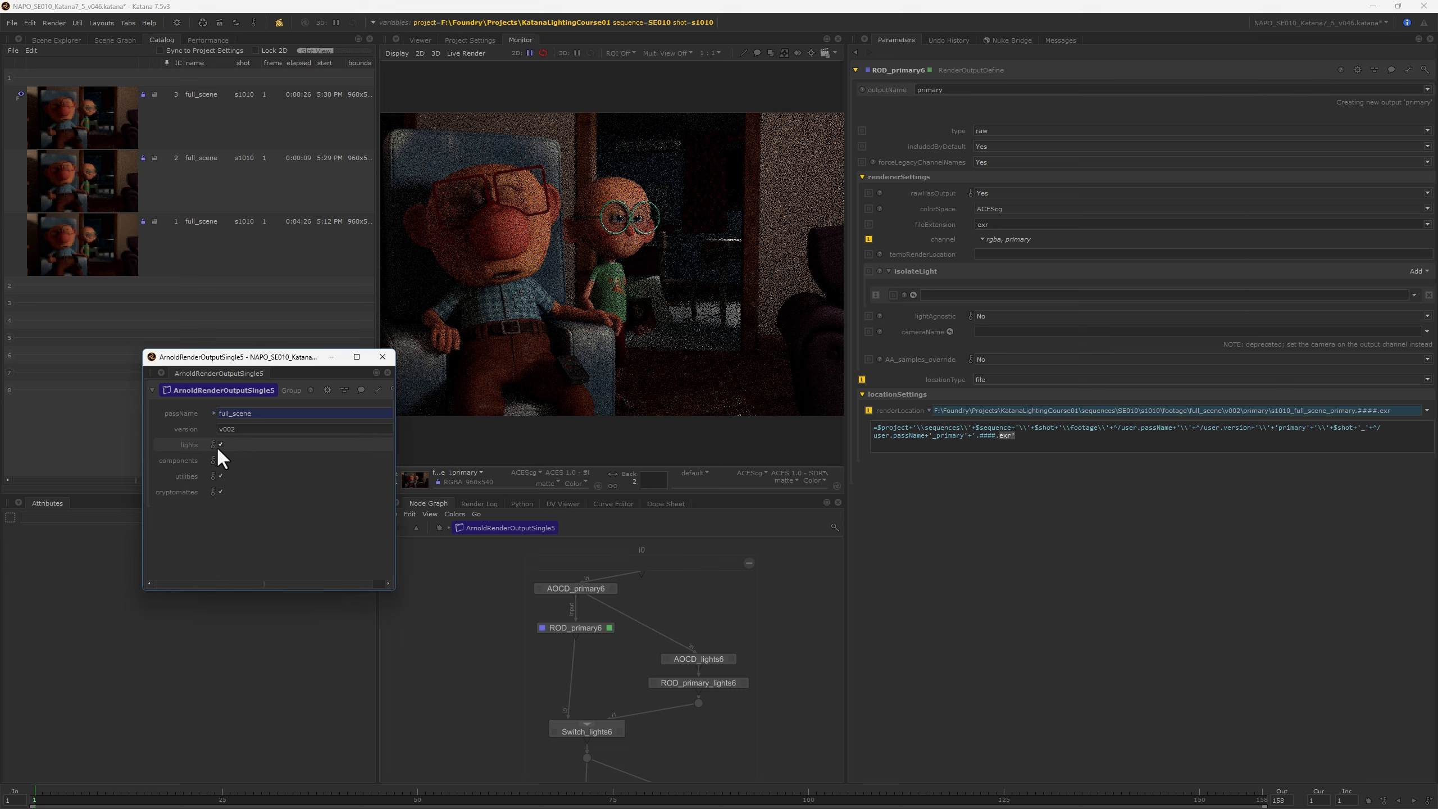
left_click(220, 461)
left_click(220, 475)
left_click(220, 491)
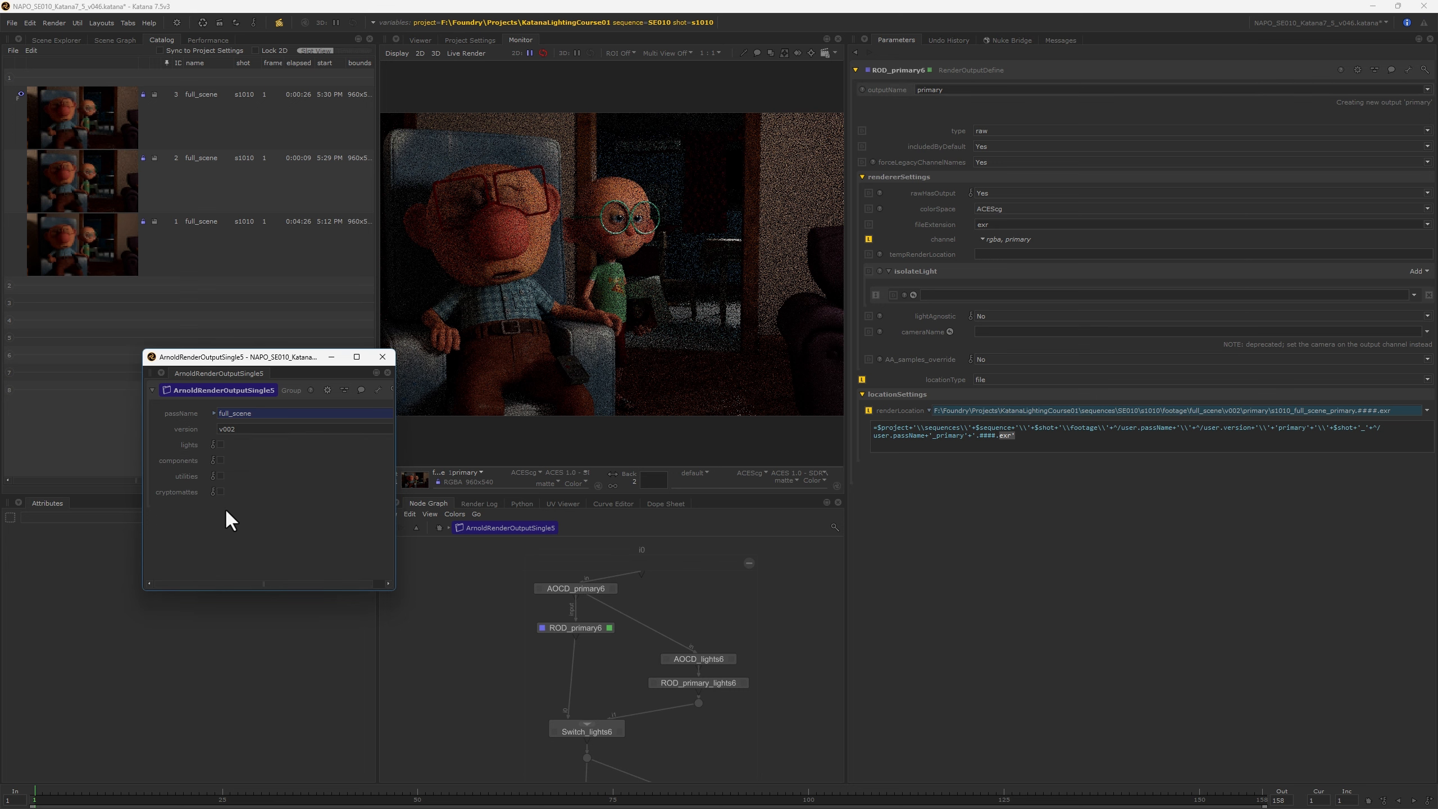
Open the parameters of the Switch_lights6 node and expand the expression that drives its input
scroll(708, 595, "down", 3)
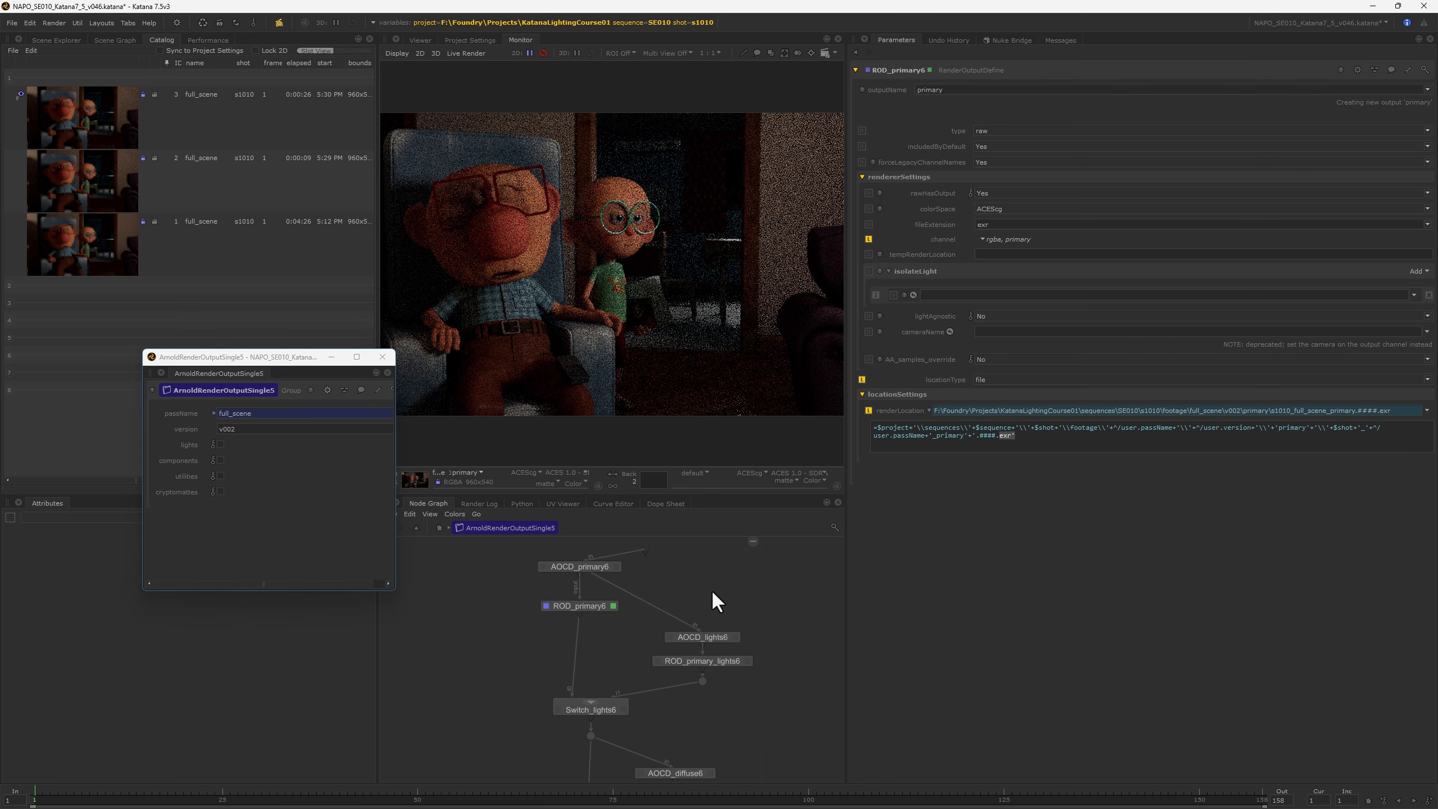
left_click_drag(613, 572, 671, 608)
scroll(646, 647, "up", 5)
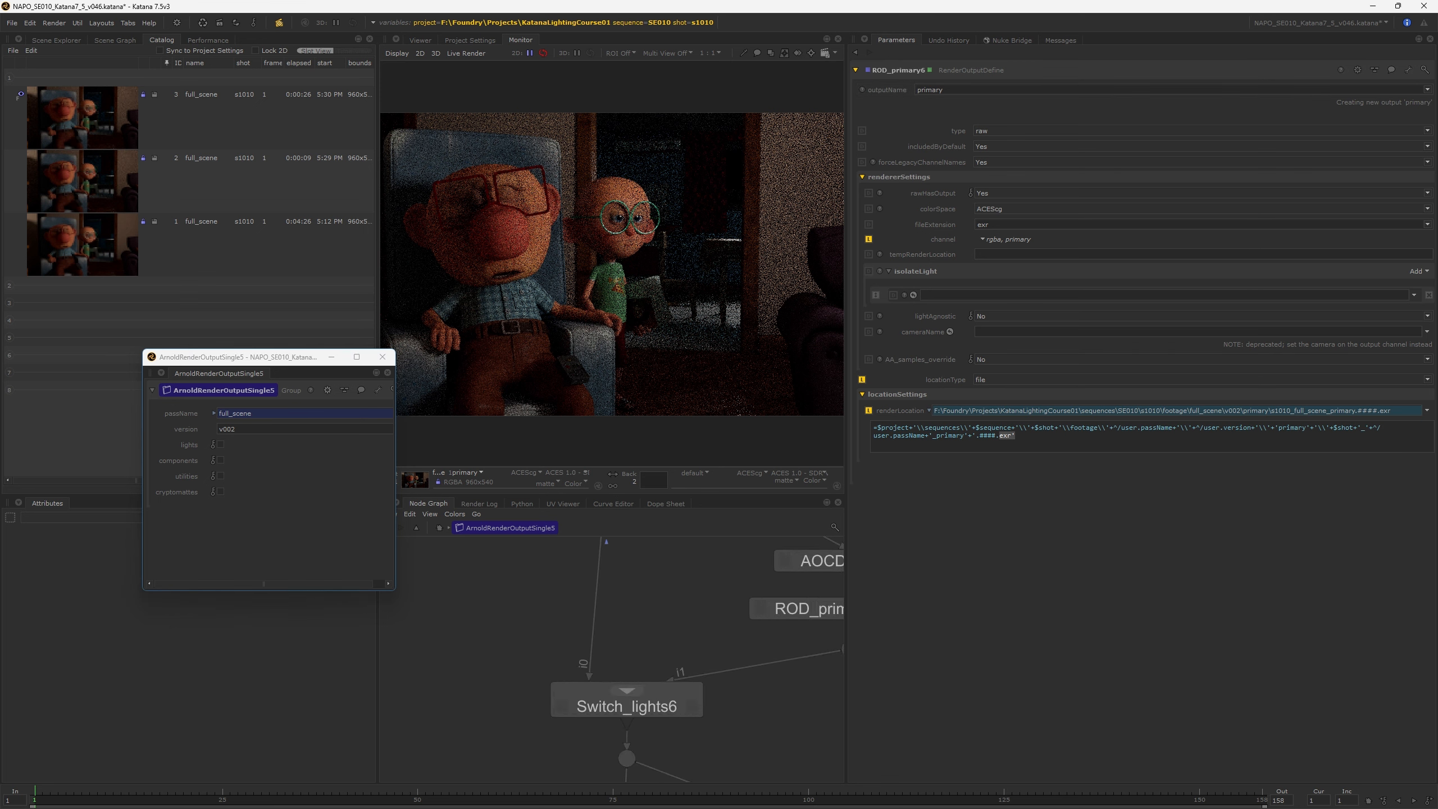
left_click(653, 708)
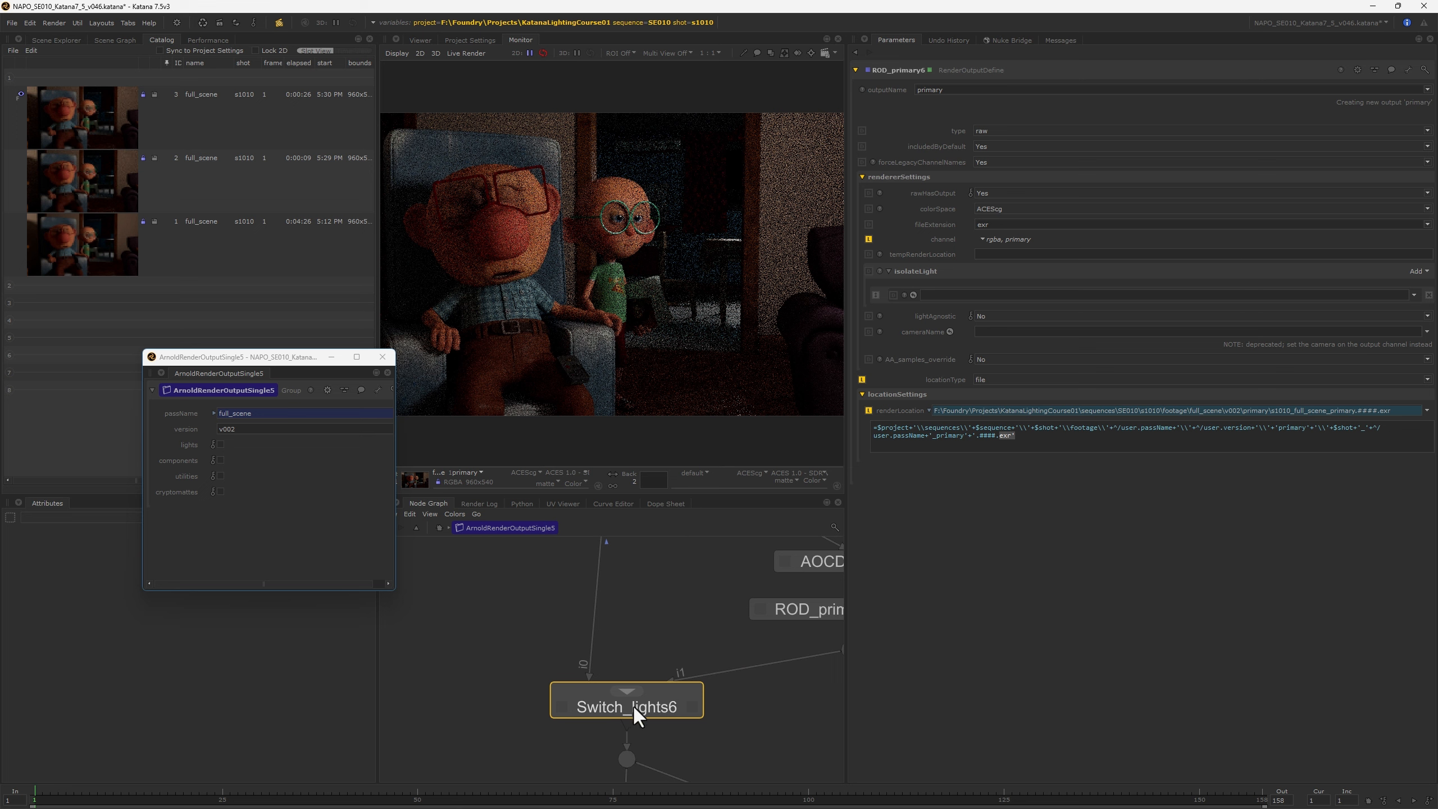
left_click(692, 707)
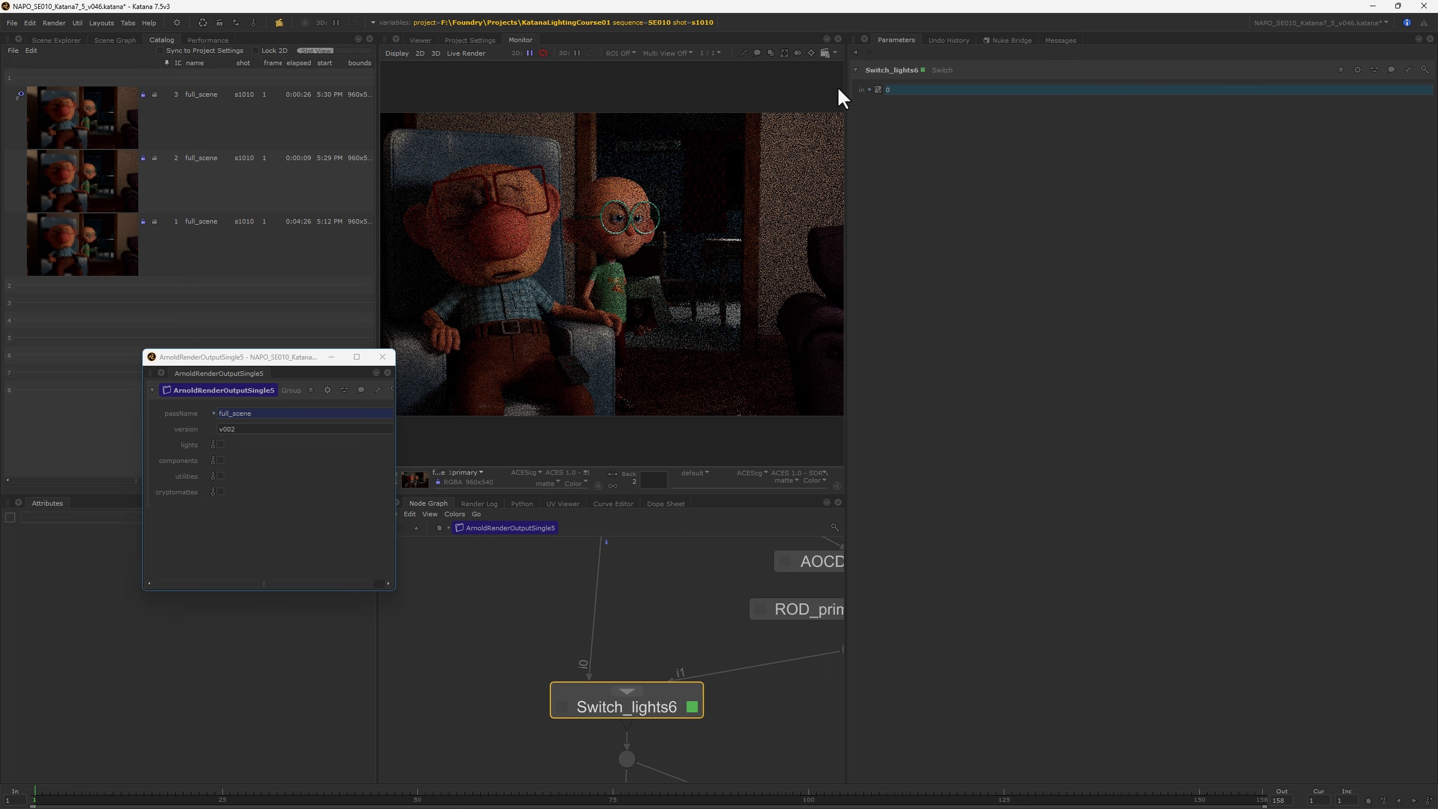
left_click_drag(934, 106, 841, 108)
Turn lights back on for ArnoldRenderOutputSingle5 and examine the user.lights expression driving Switch_lights6
left_click(220, 443)
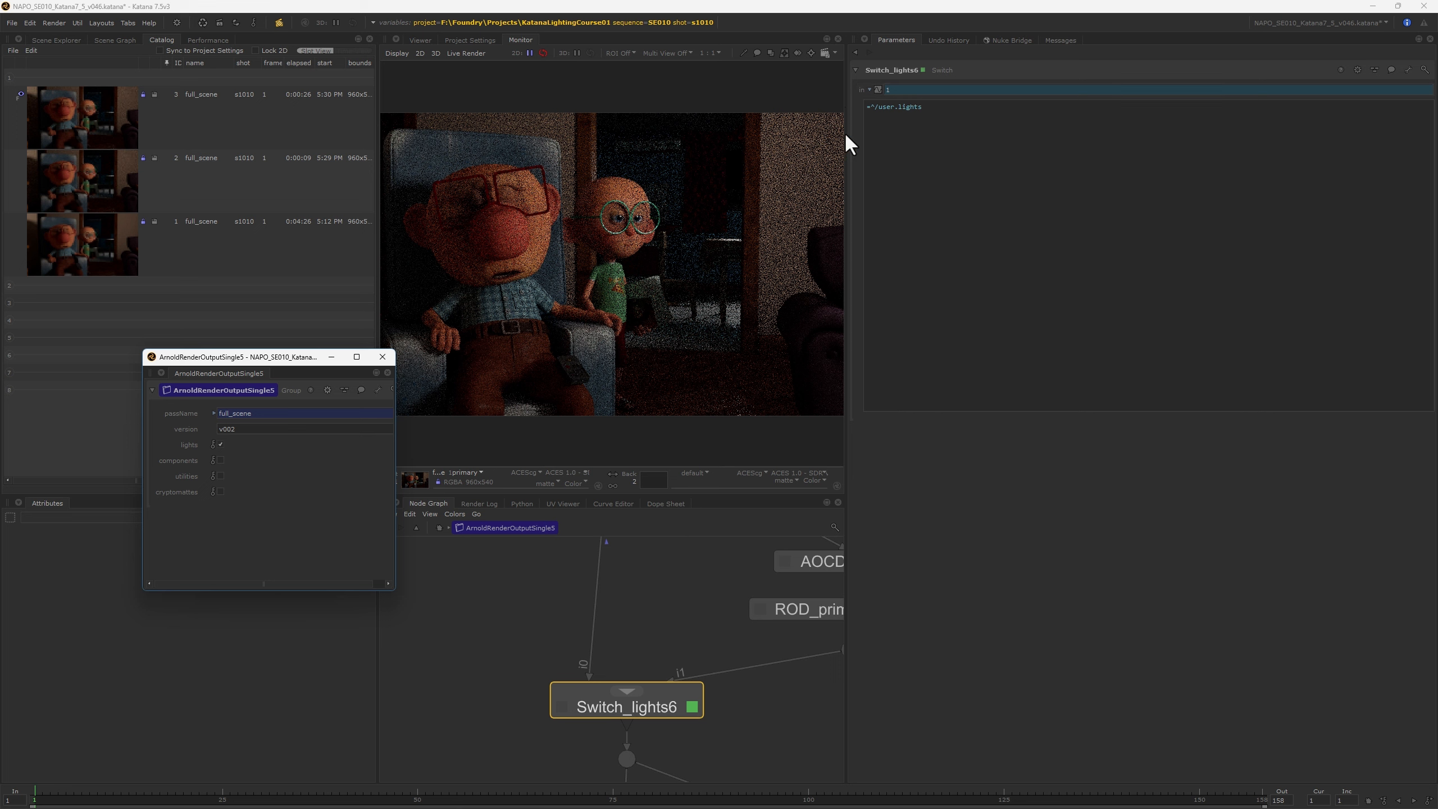
left_click_drag(930, 108, 860, 109)
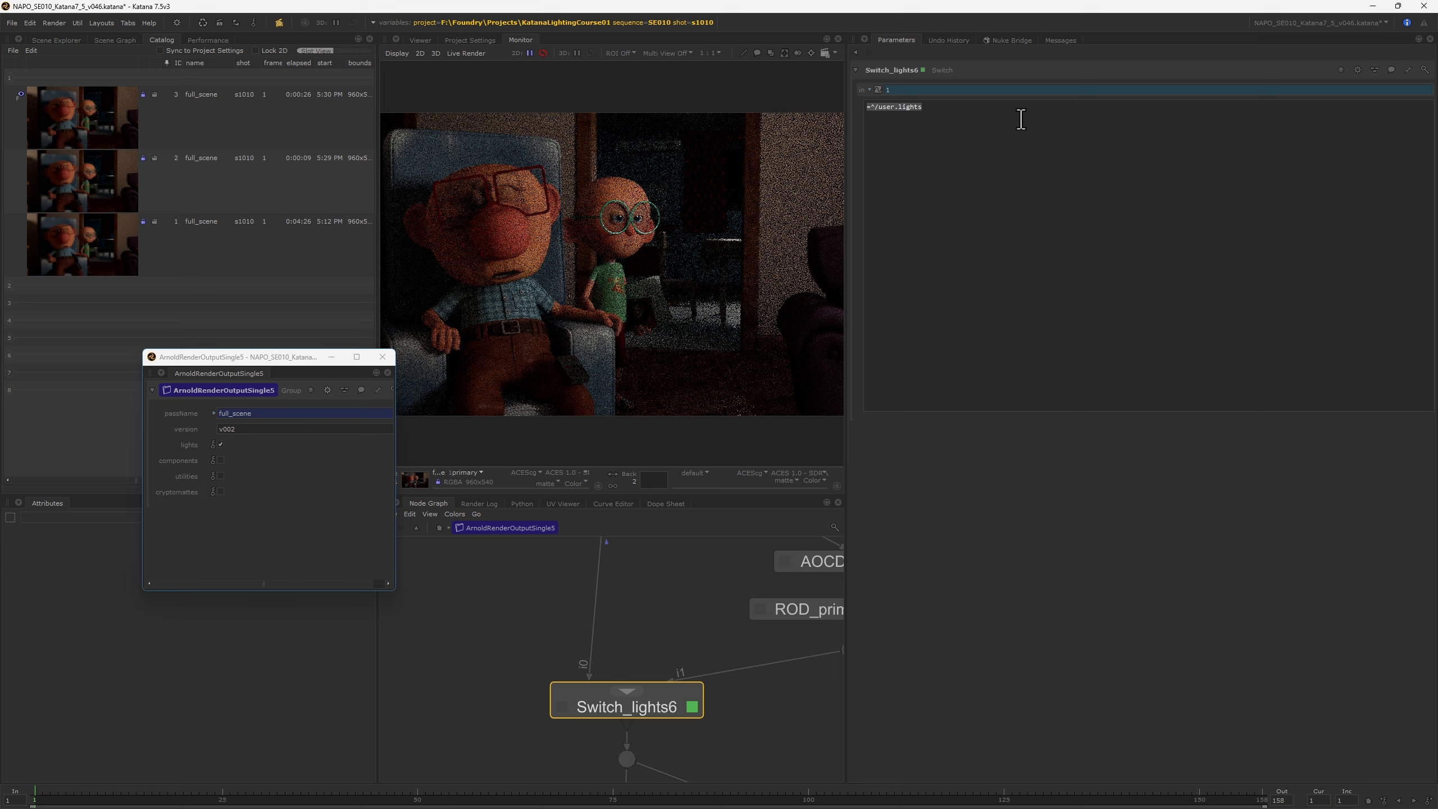
Highlight the user.lights reference in the Switch_lights6 expression and examine the primary and lights branches feeding that switch
left_click(872, 109)
mouse_move(893, 108)
left_mouse_down()
mouse_move(878, 108)
mouse_move(912, 108)
mouse_move(898, 109)
left_mouse_up()
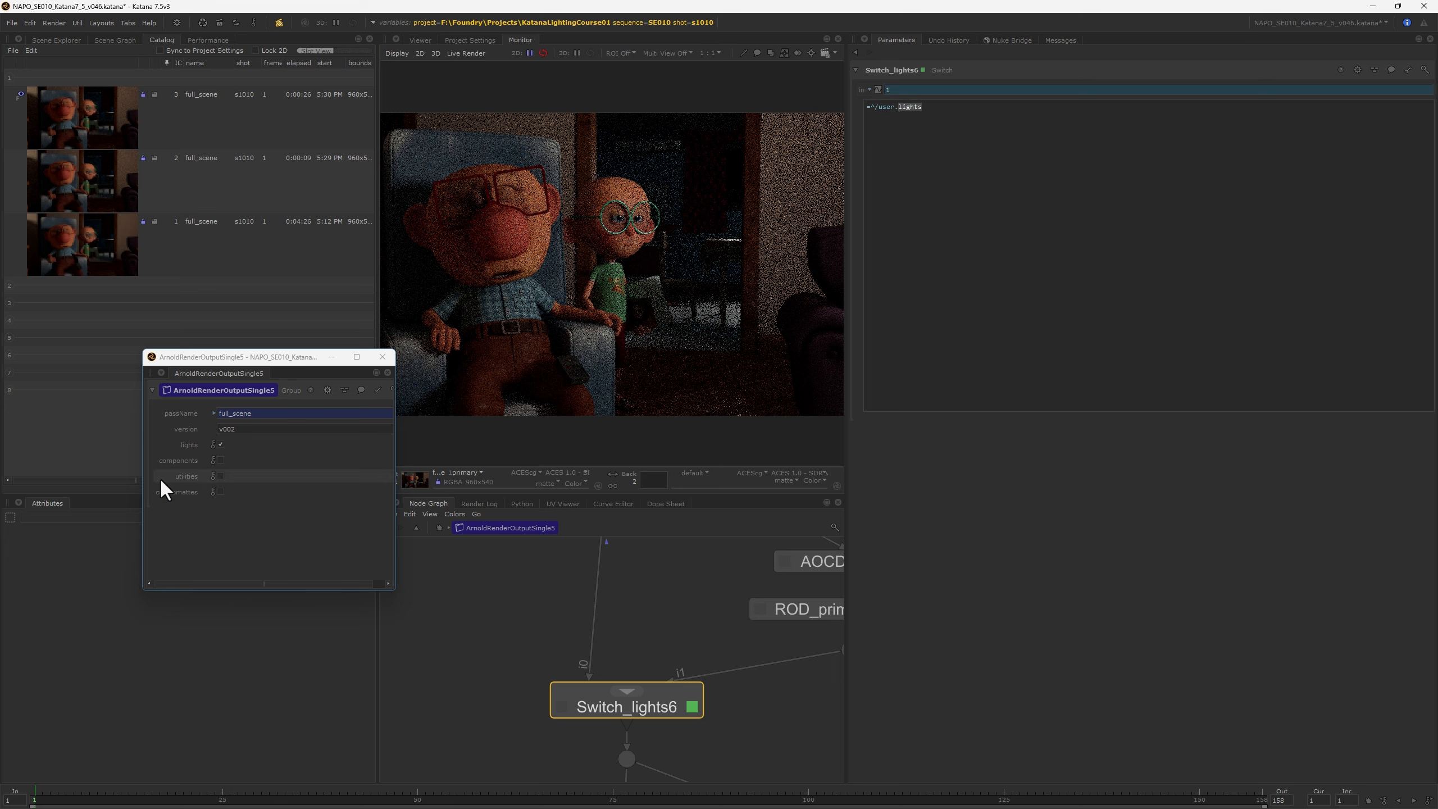
scroll(607, 567, "down", 5)
middle_click_drag(612, 569, 589, 649)
scroll(593, 638, "up", 5)
scroll(593, 638, "down", 3)
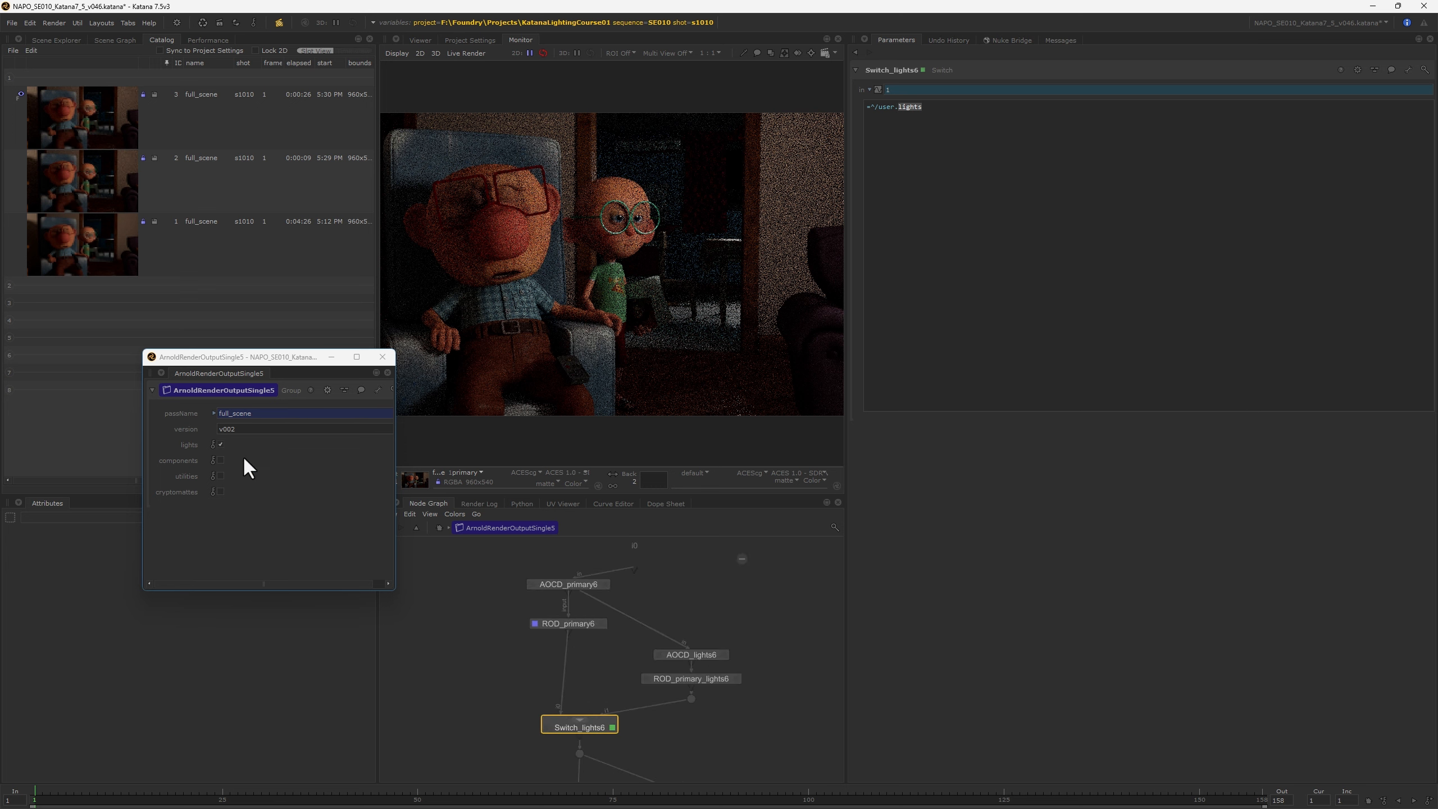
Turn off lights for ArnoldRenderOutputSingle5 and inspect the parameters of AOCD_primary6, ROD_primary6 and Switch_lights6
left_click(220, 444)
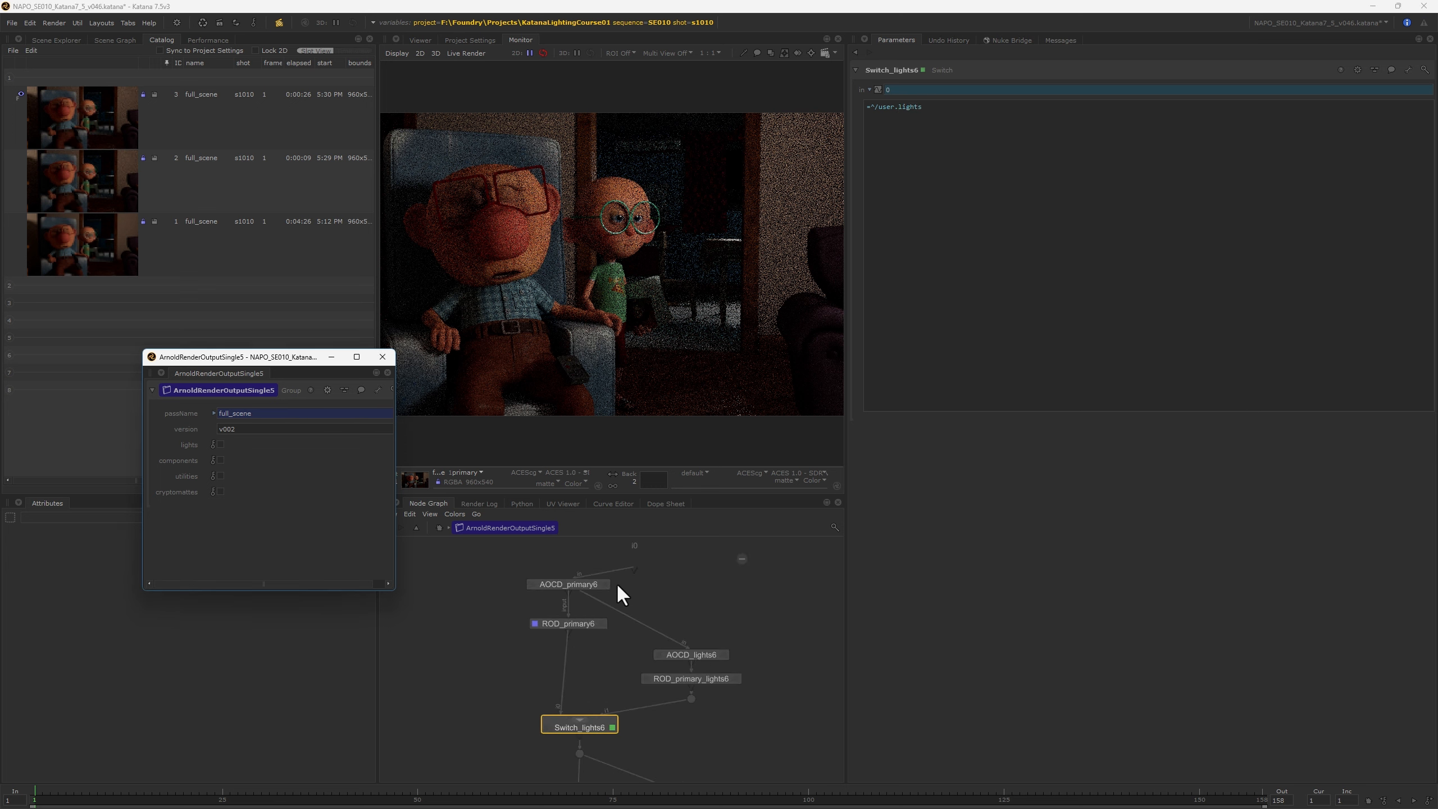
left_click(579, 587)
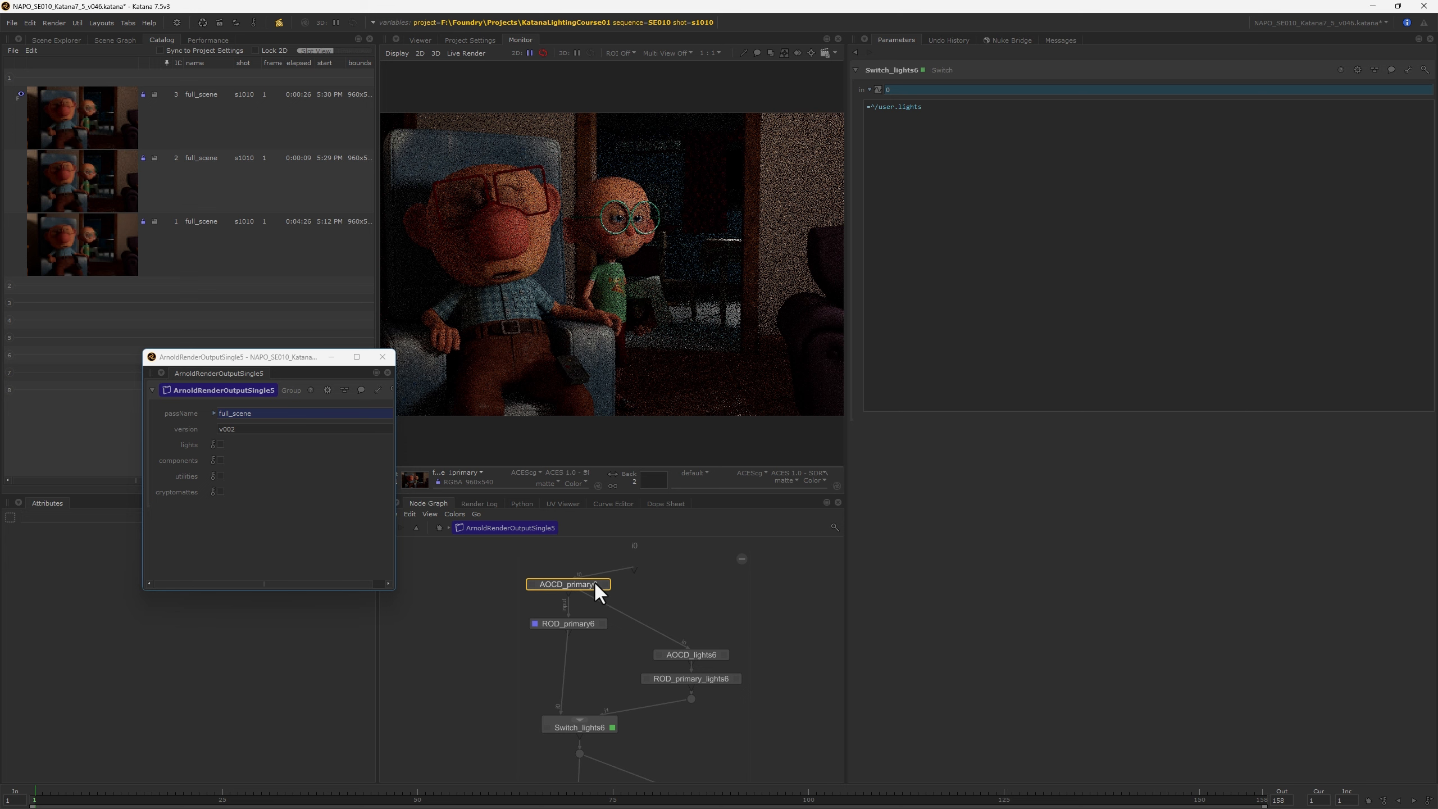
double_click(592, 585)
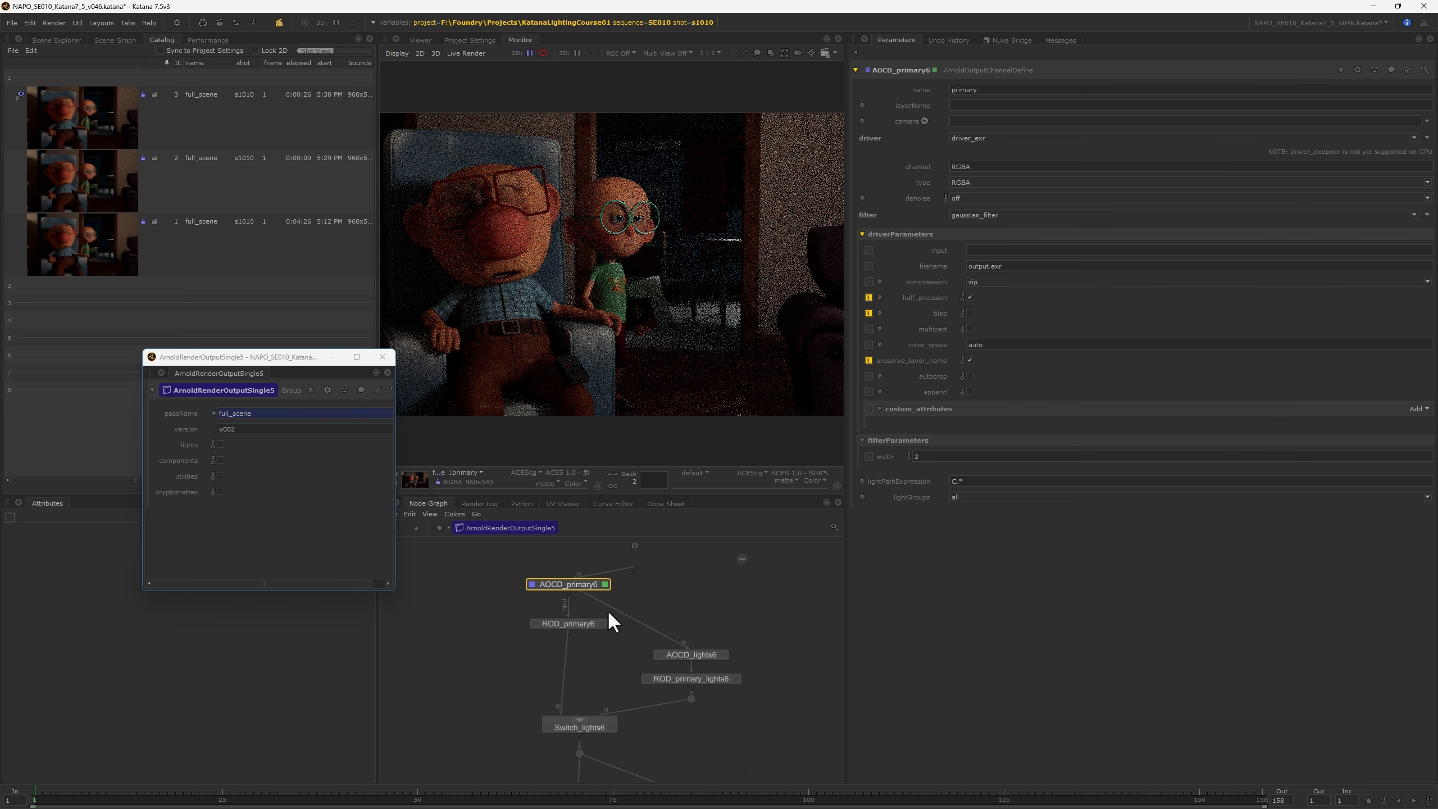
double_click(576, 621)
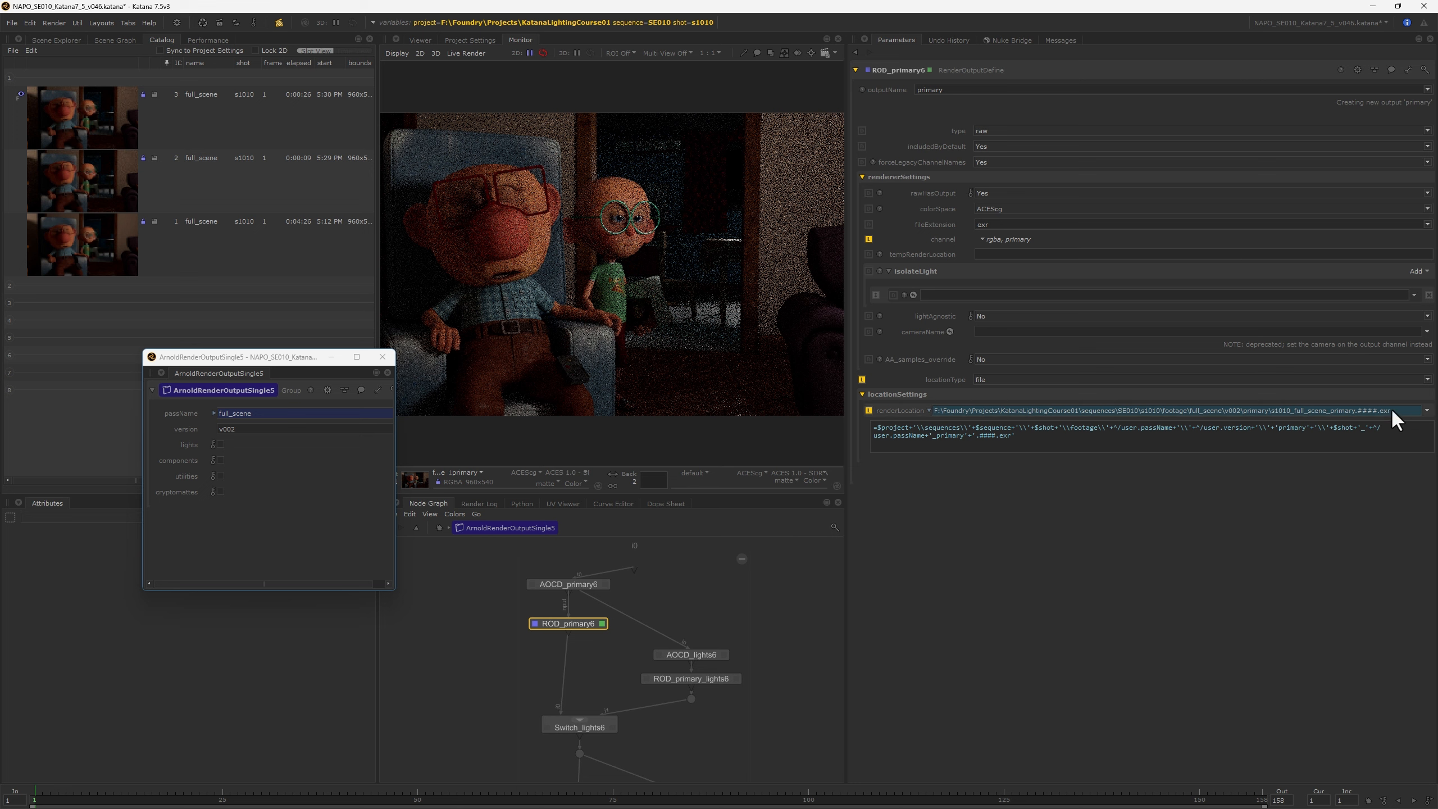
middle_click_drag(569, 644, 562, 575)
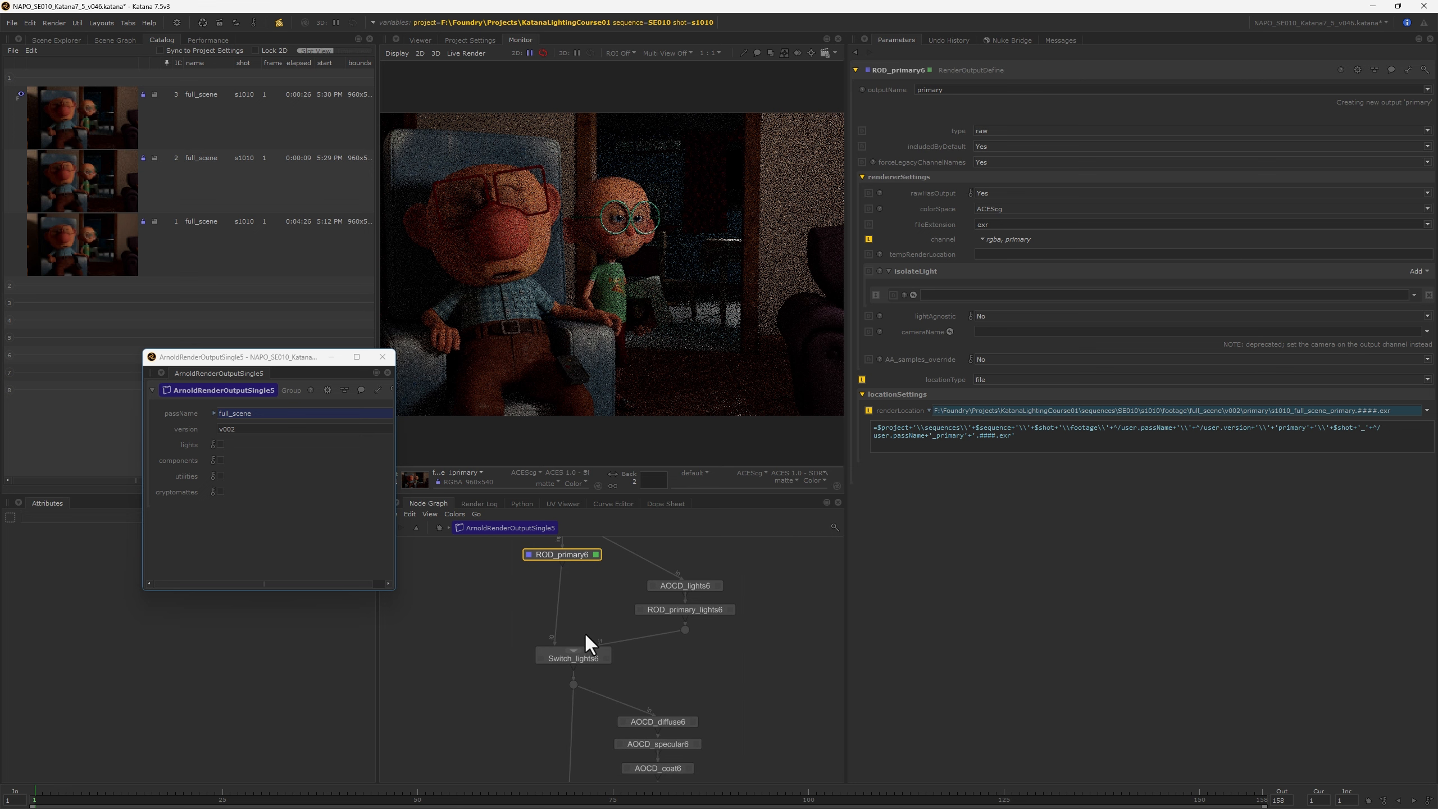
double_click(587, 657)
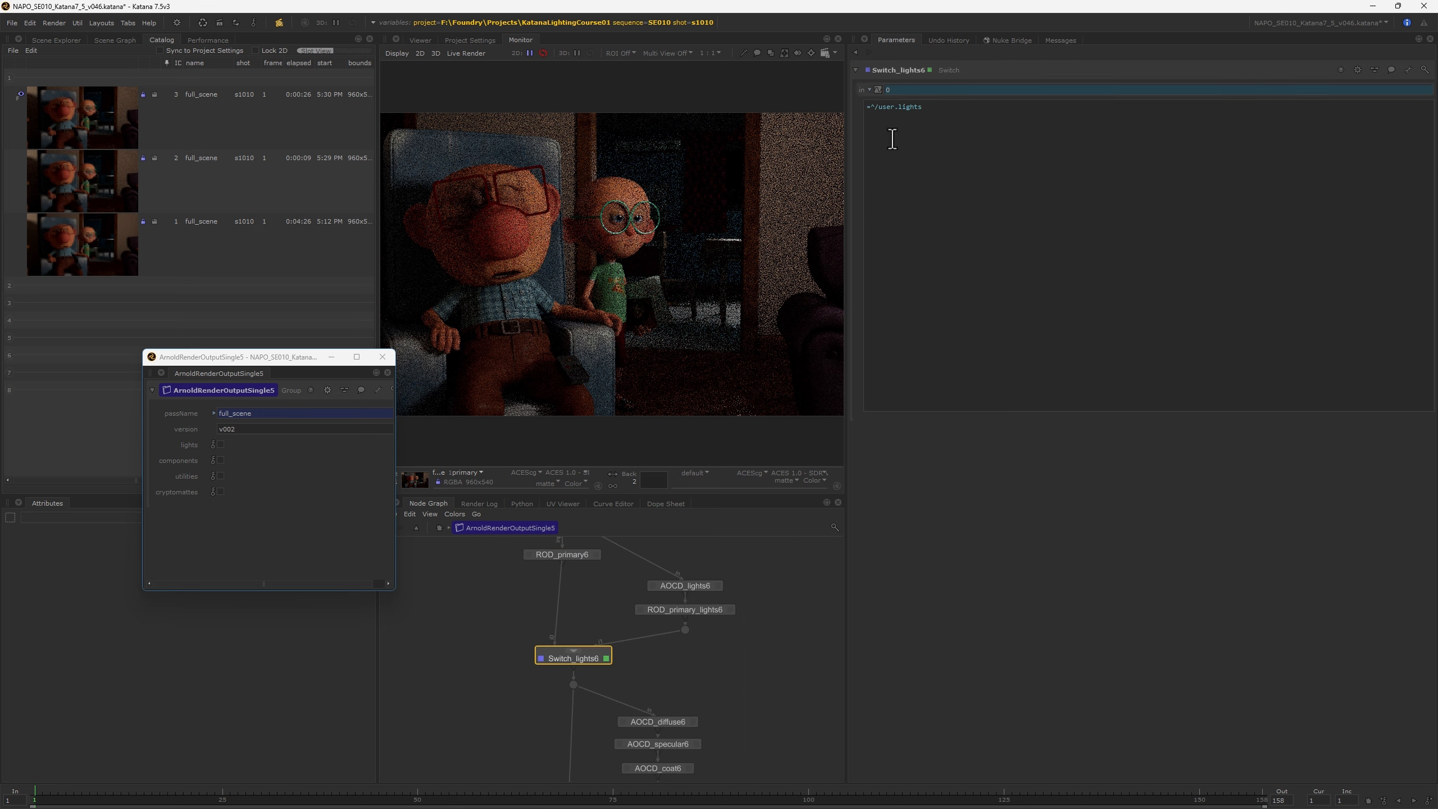
Inspect the parameters of Switch_components6 and survey the node chain down to the cryptomatte outputs and back to the primary nodes
middle_click_drag(566, 747, 569, 583)
middle_click_drag(567, 777, 569, 617)
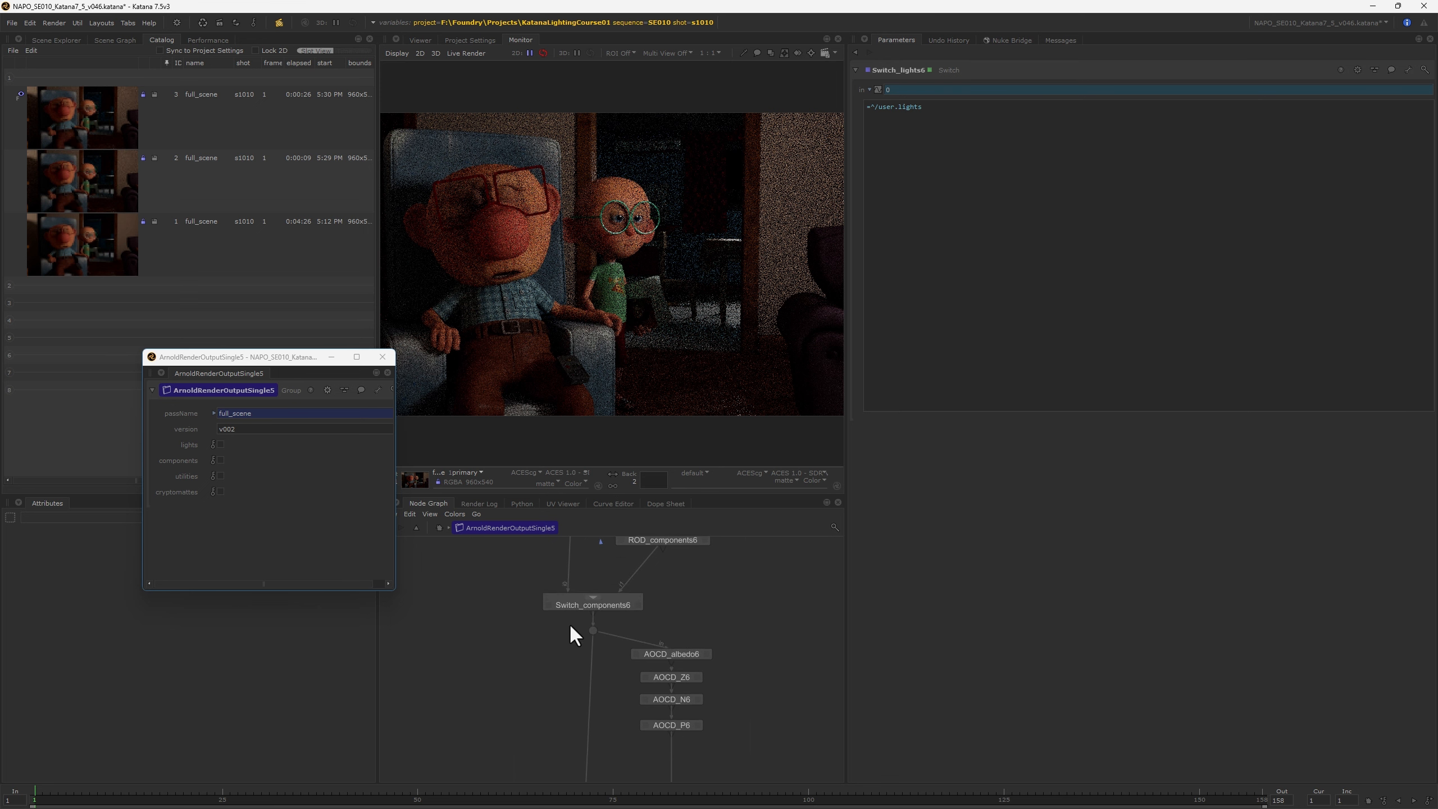
left_click(602, 606)
double_click(602, 605)
middle_click_drag(784, 765, 796, 453)
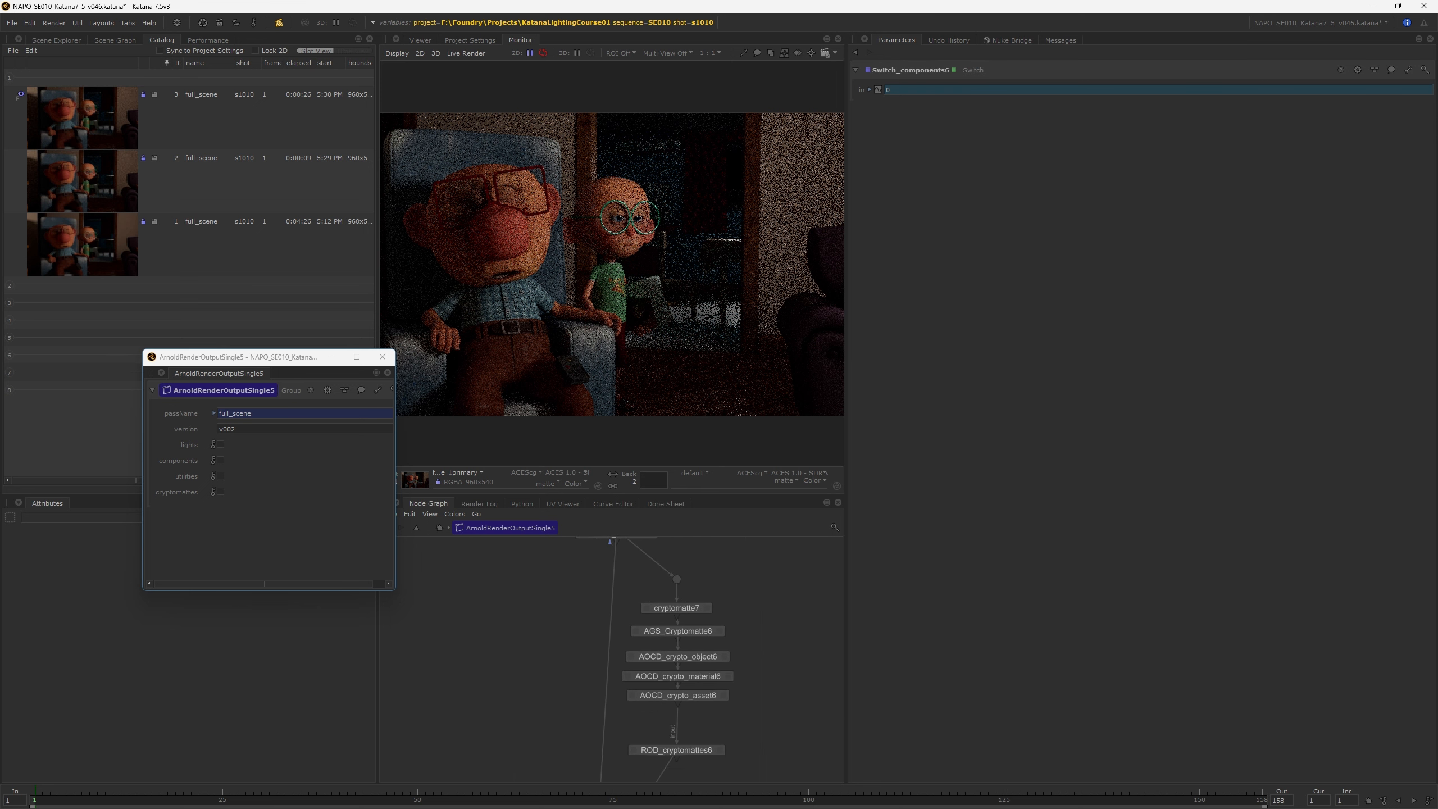
middle_click_drag(792, 631, 798, 769)
middle_click_drag(777, 555, 764, 765)
middle_click_drag(749, 571, 743, 759)
middle_click_drag(748, 573, 745, 718)
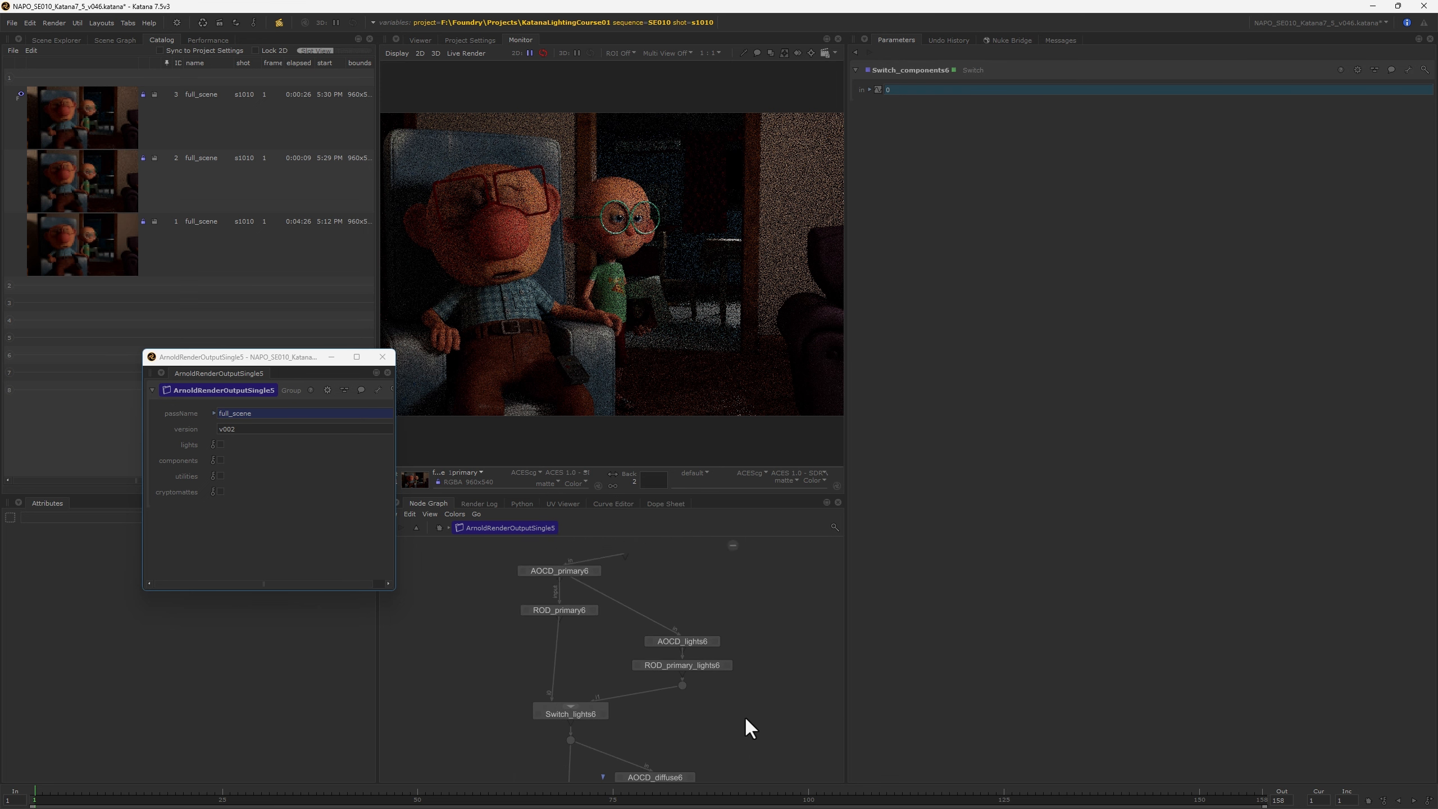
Turn on lights for ArnoldRenderOutputSingle5 and inspect Switch_lights6 plus the name and channel expression of AOCD_lights6
left_click(220, 444)
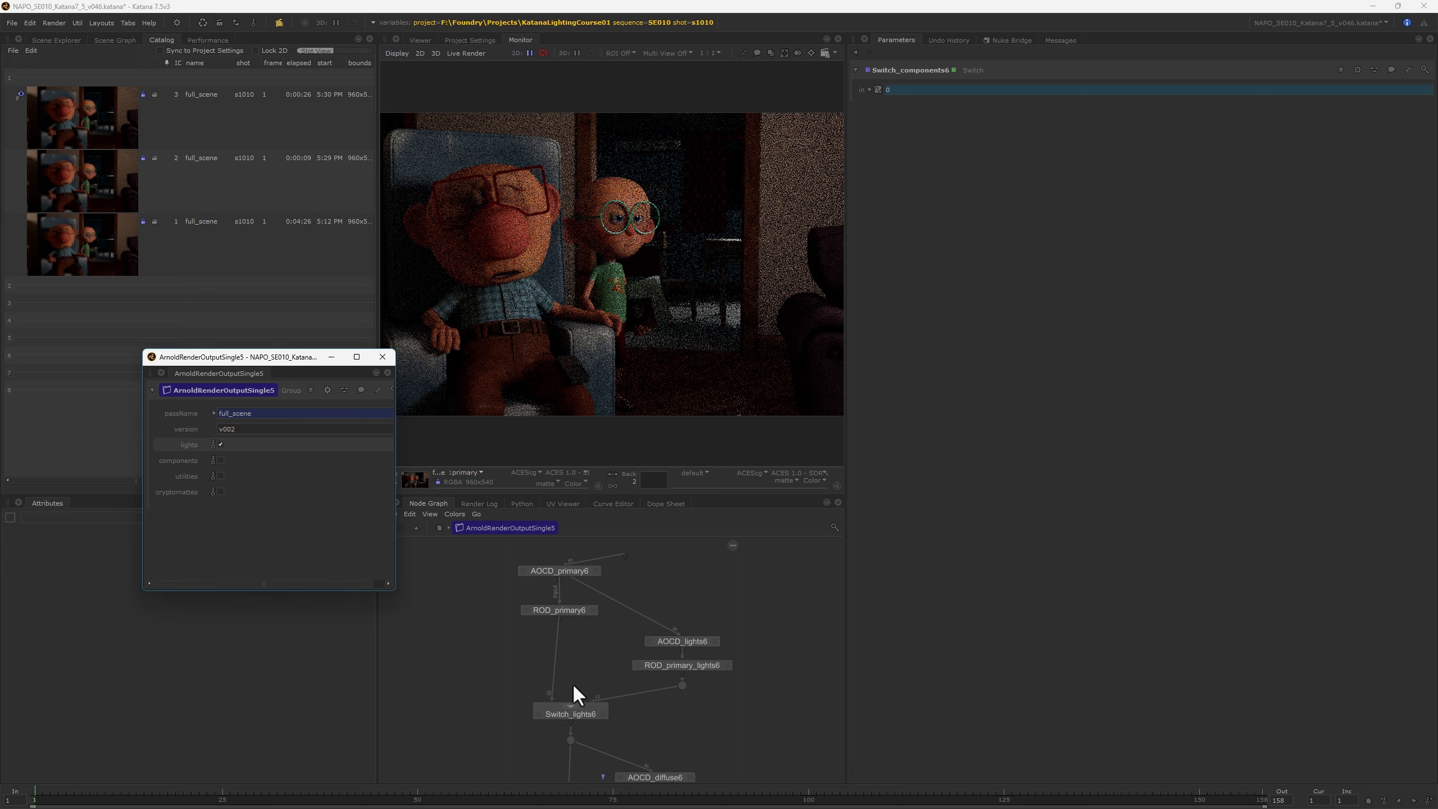
double_click(575, 713)
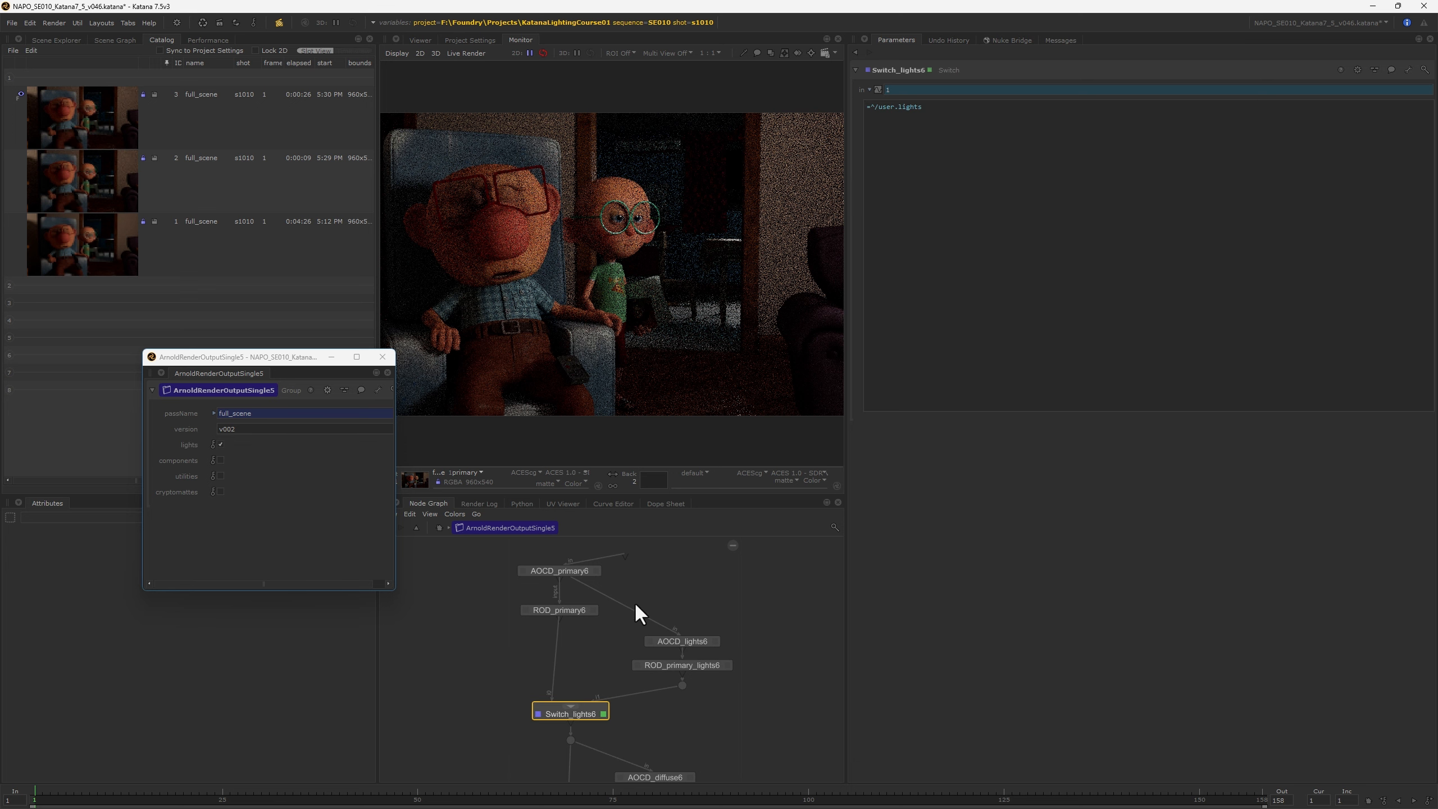
double_click(689, 641)
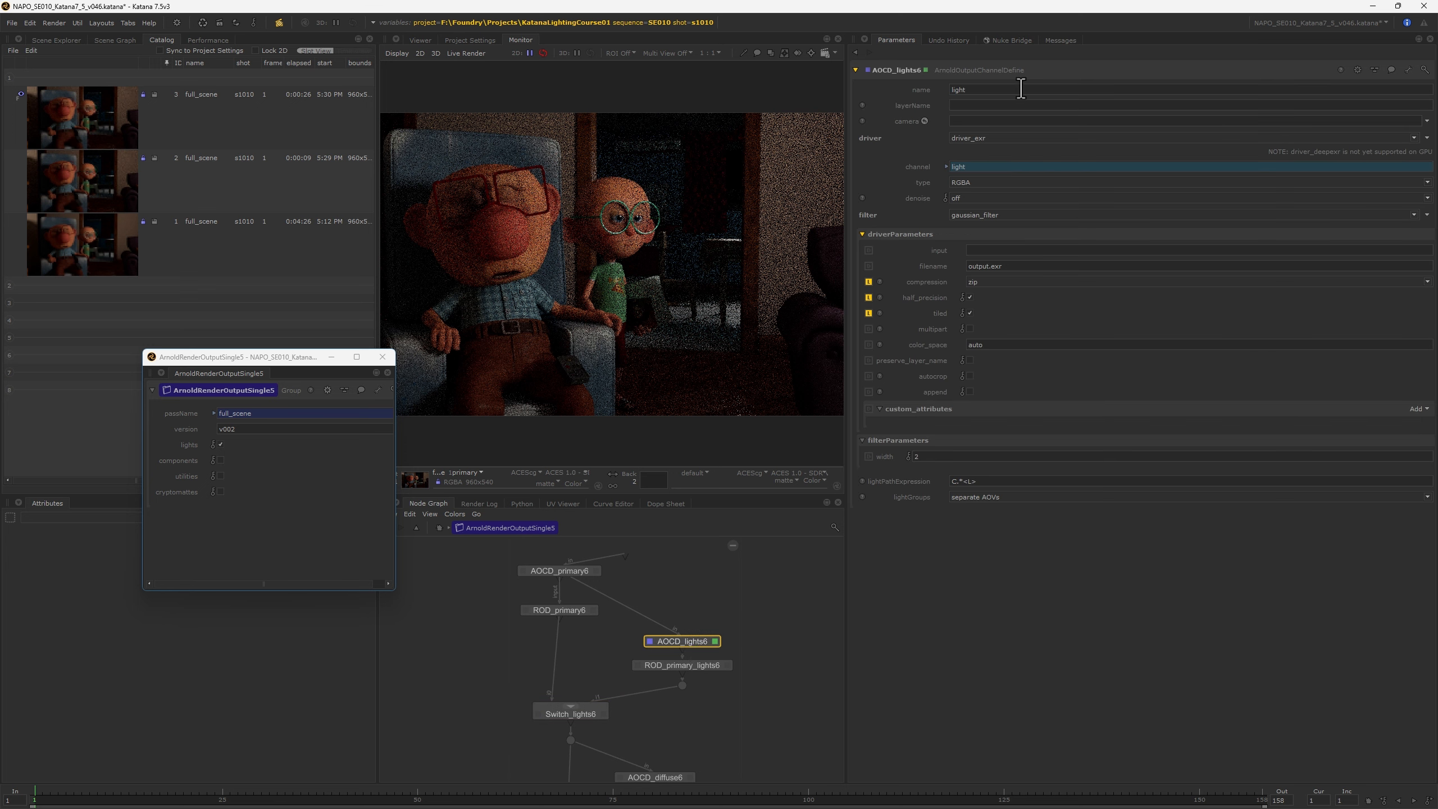
double_click(978, 89)
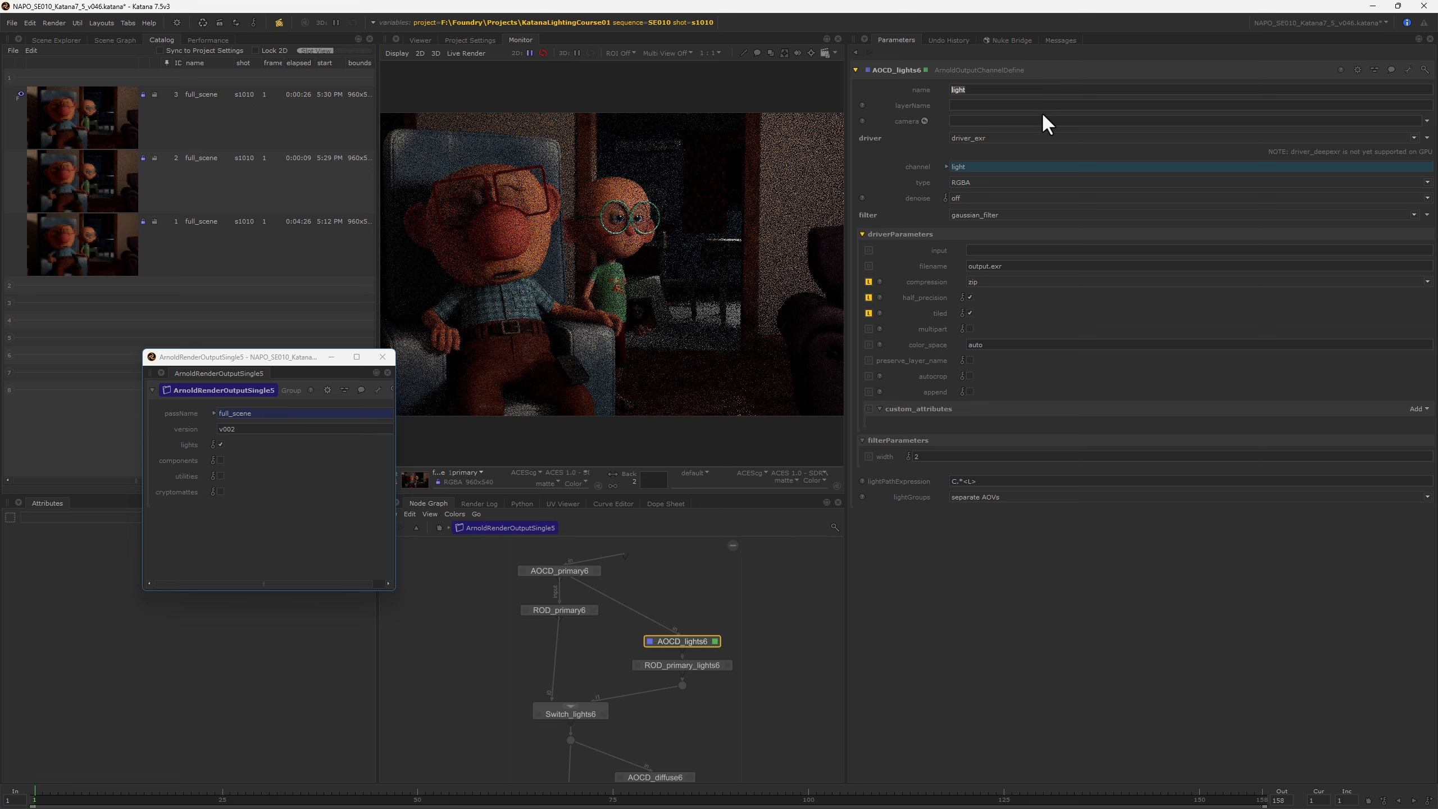
left_click(945, 166)
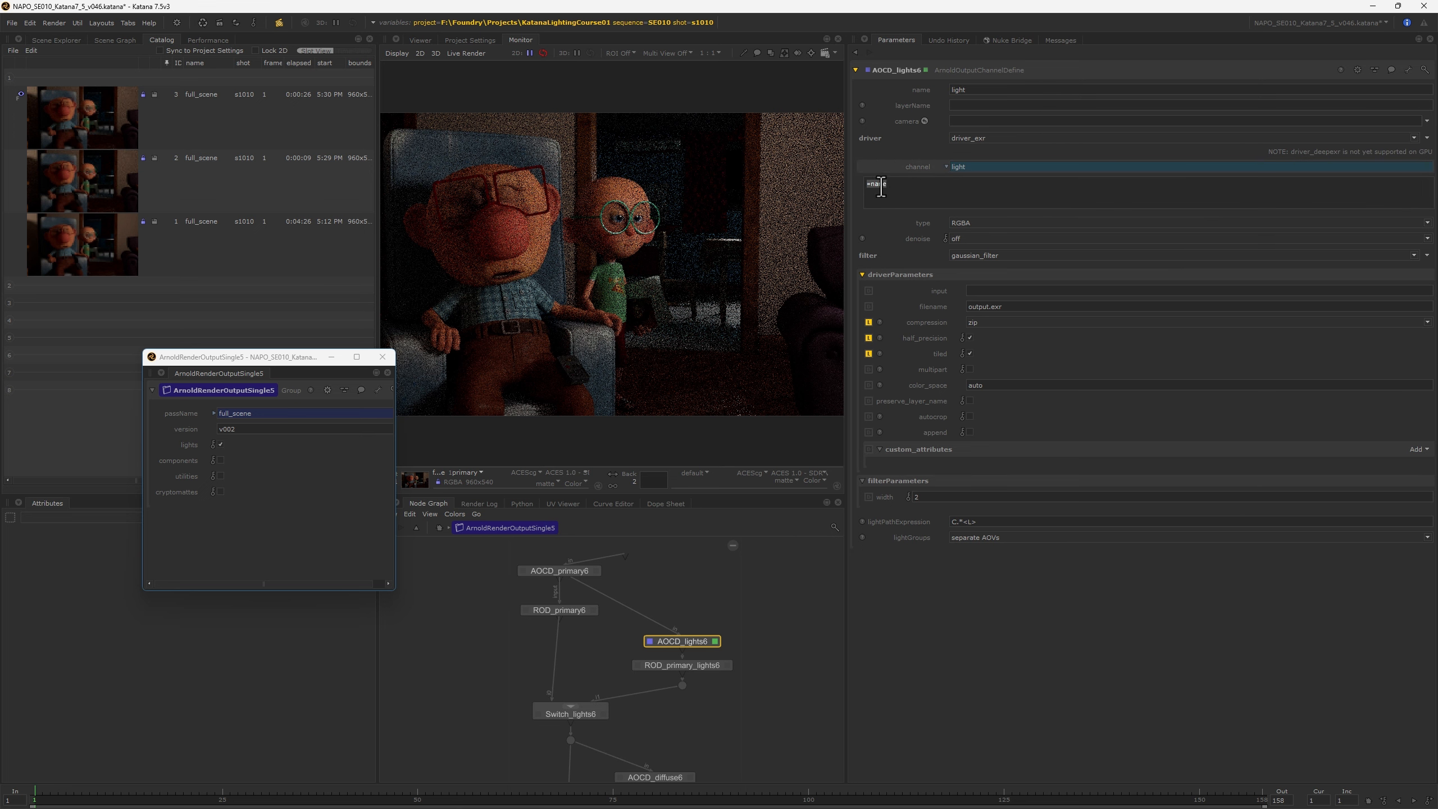
left_click(945, 165)
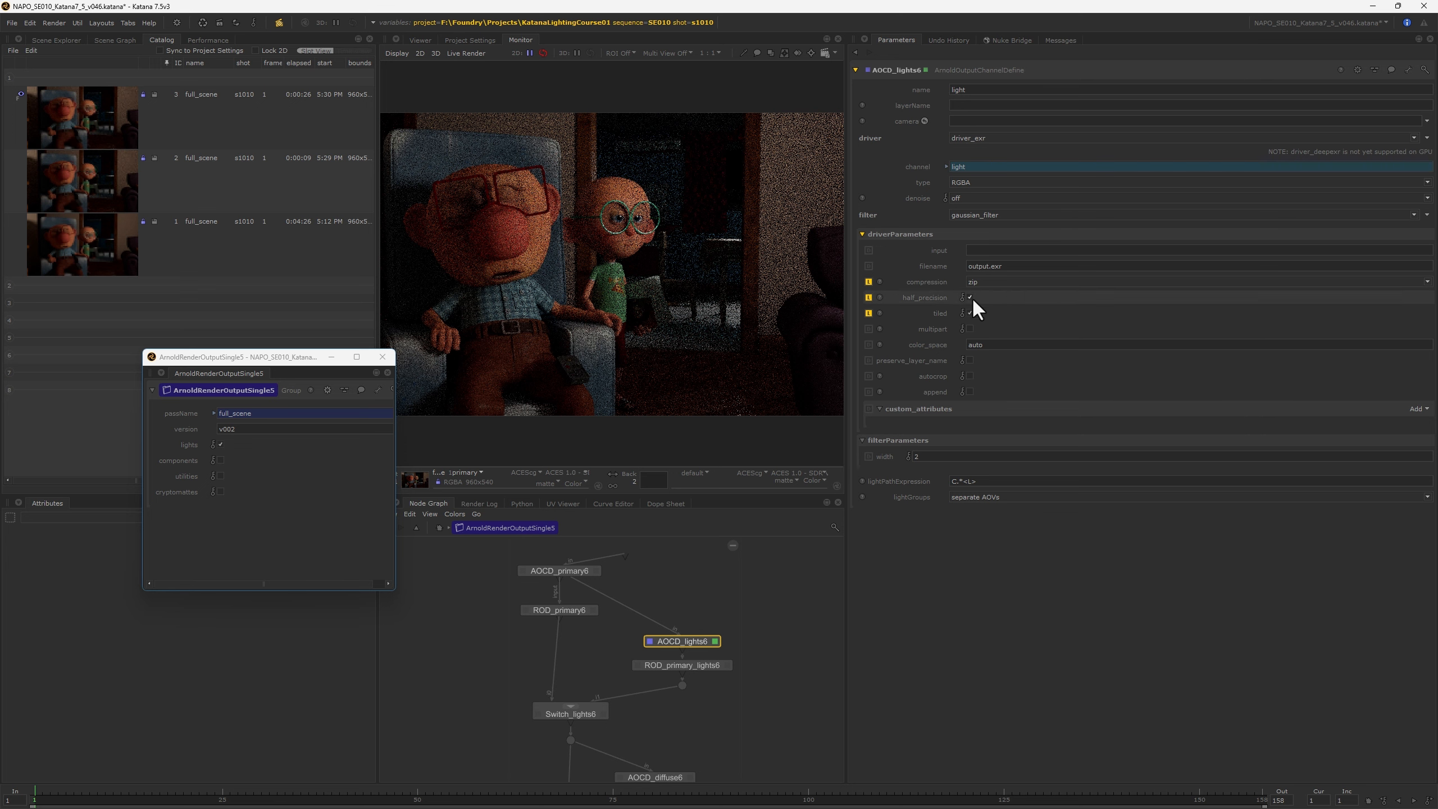
Check the tiled option and the separate AOVs light group mode of AOCD_lights6, and view the interactive render filters
left_click(969, 313)
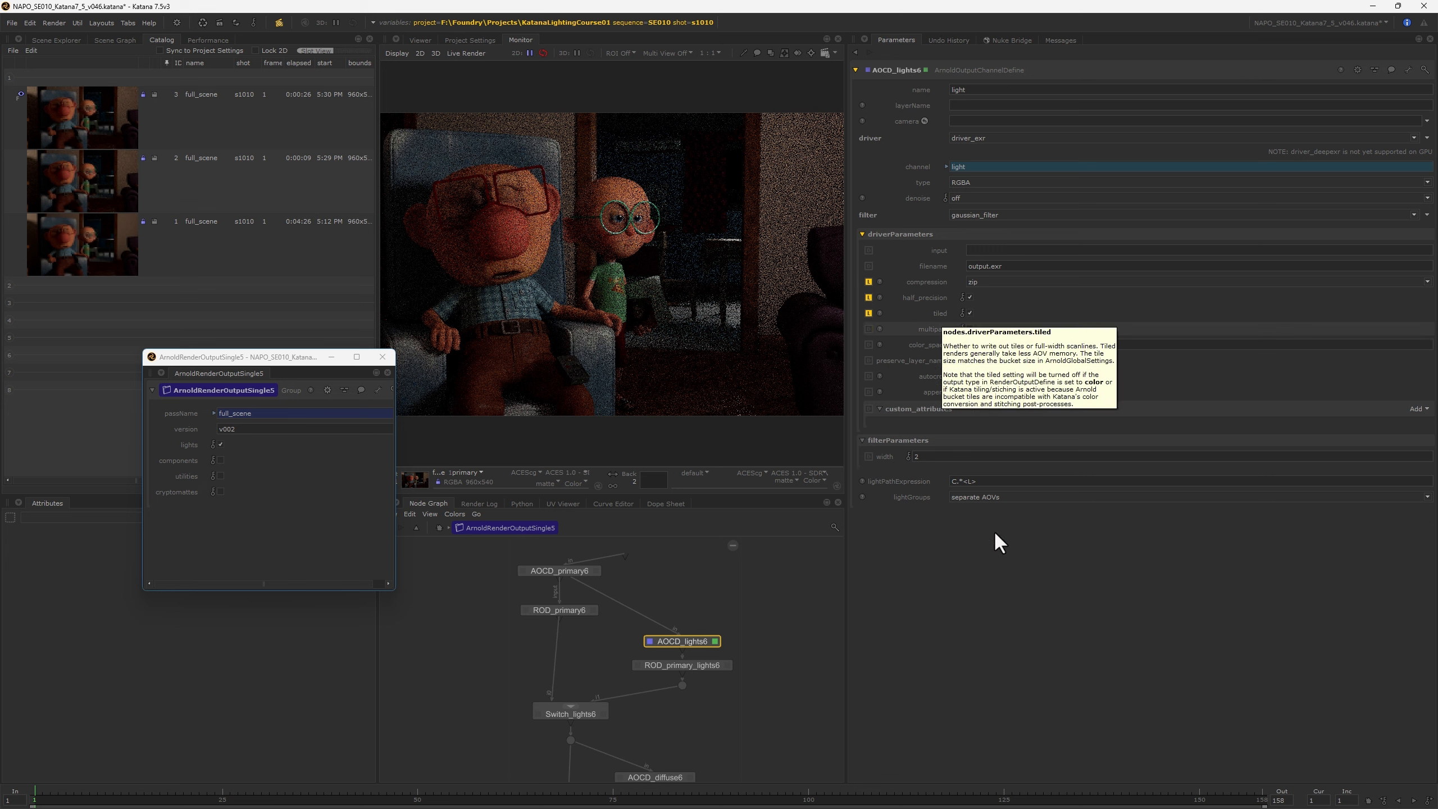
left_click(986, 497)
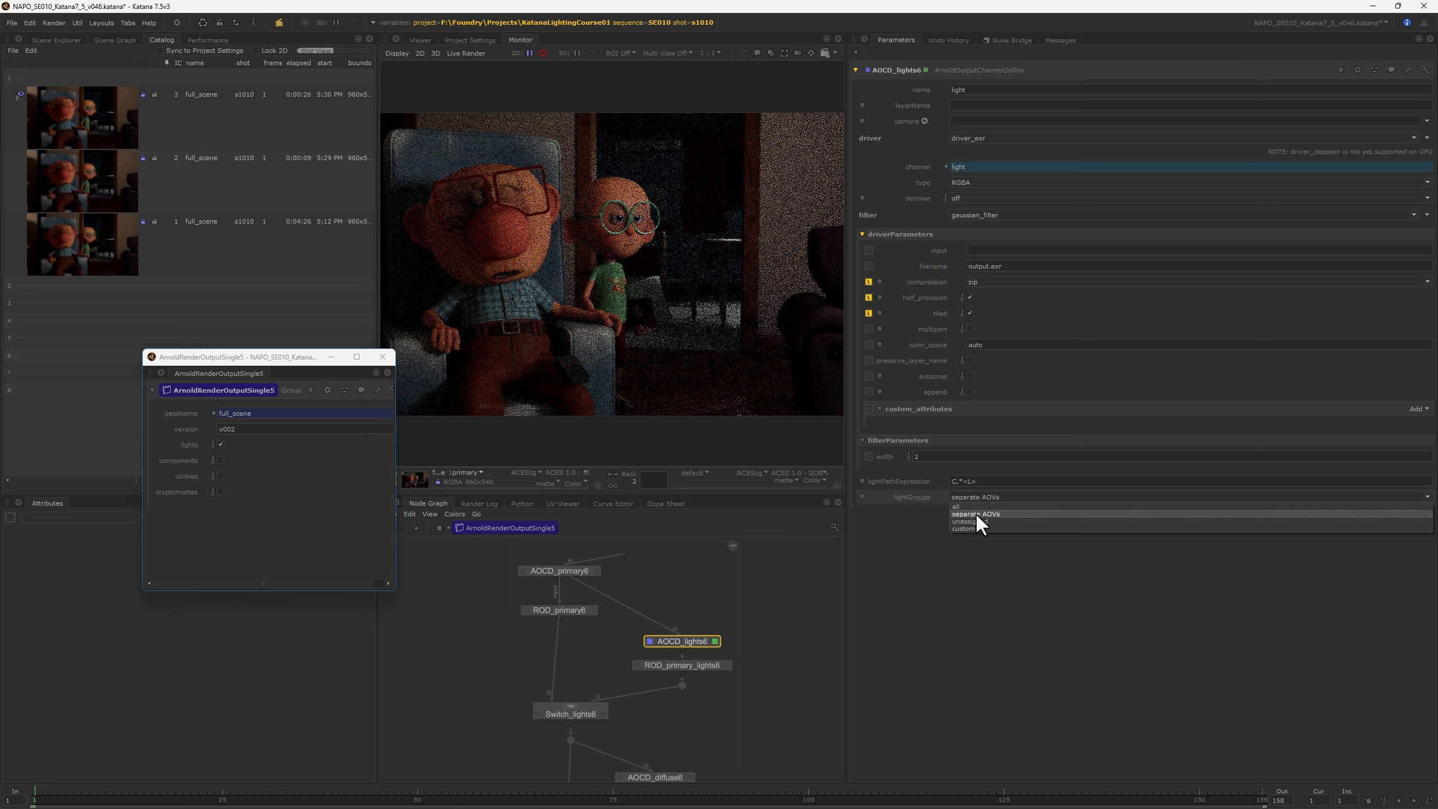
left_click(977, 515)
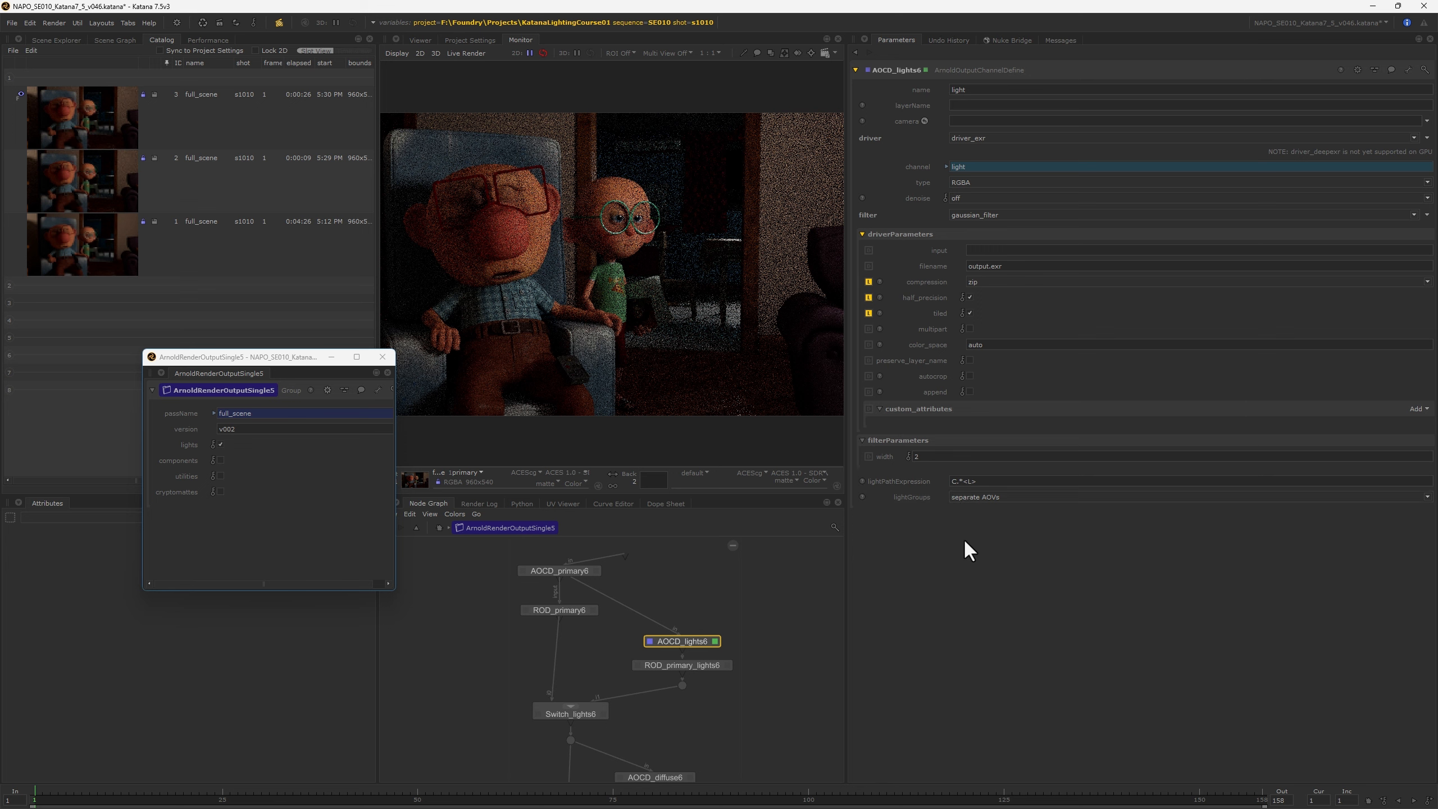
left_click(279, 22)
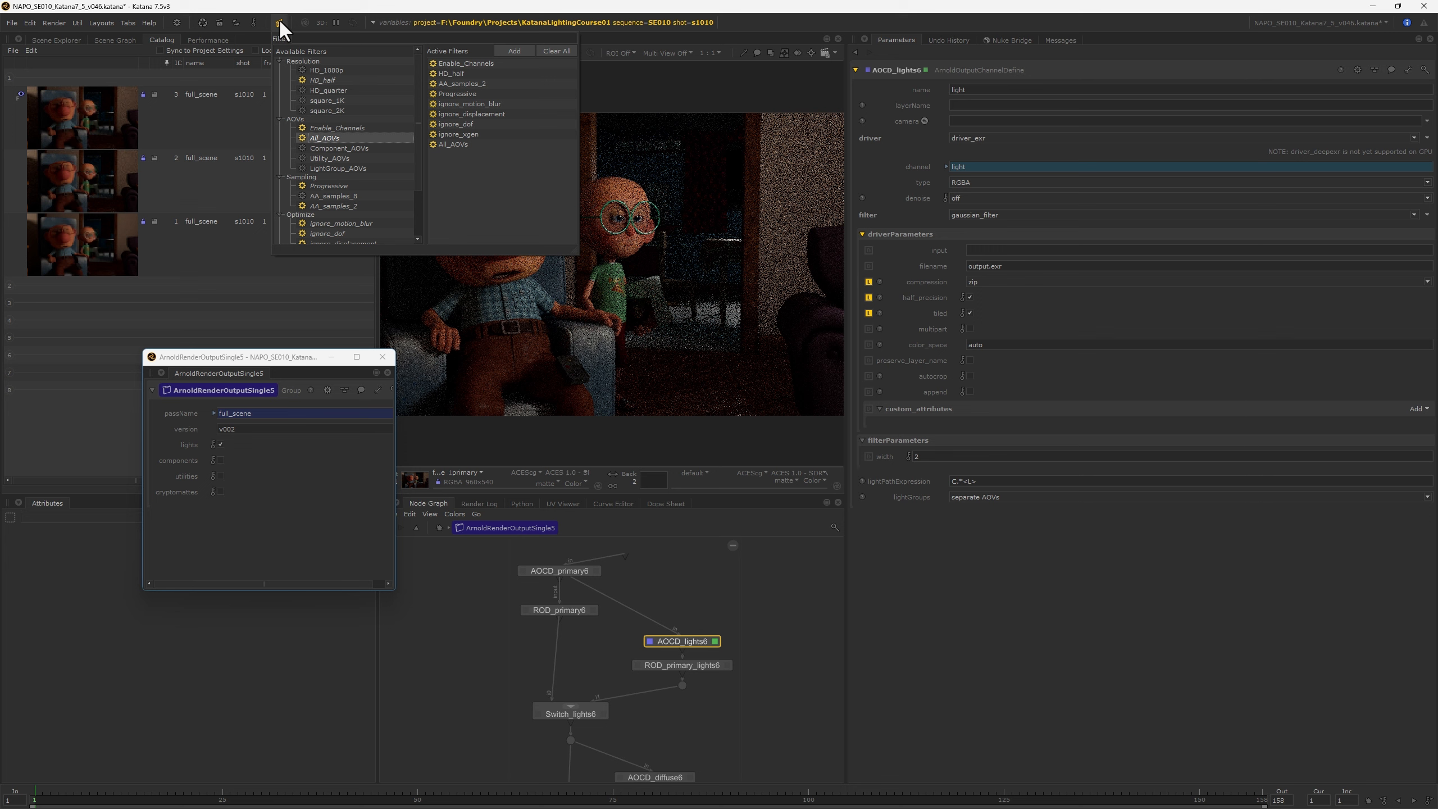
left_click(791, 568)
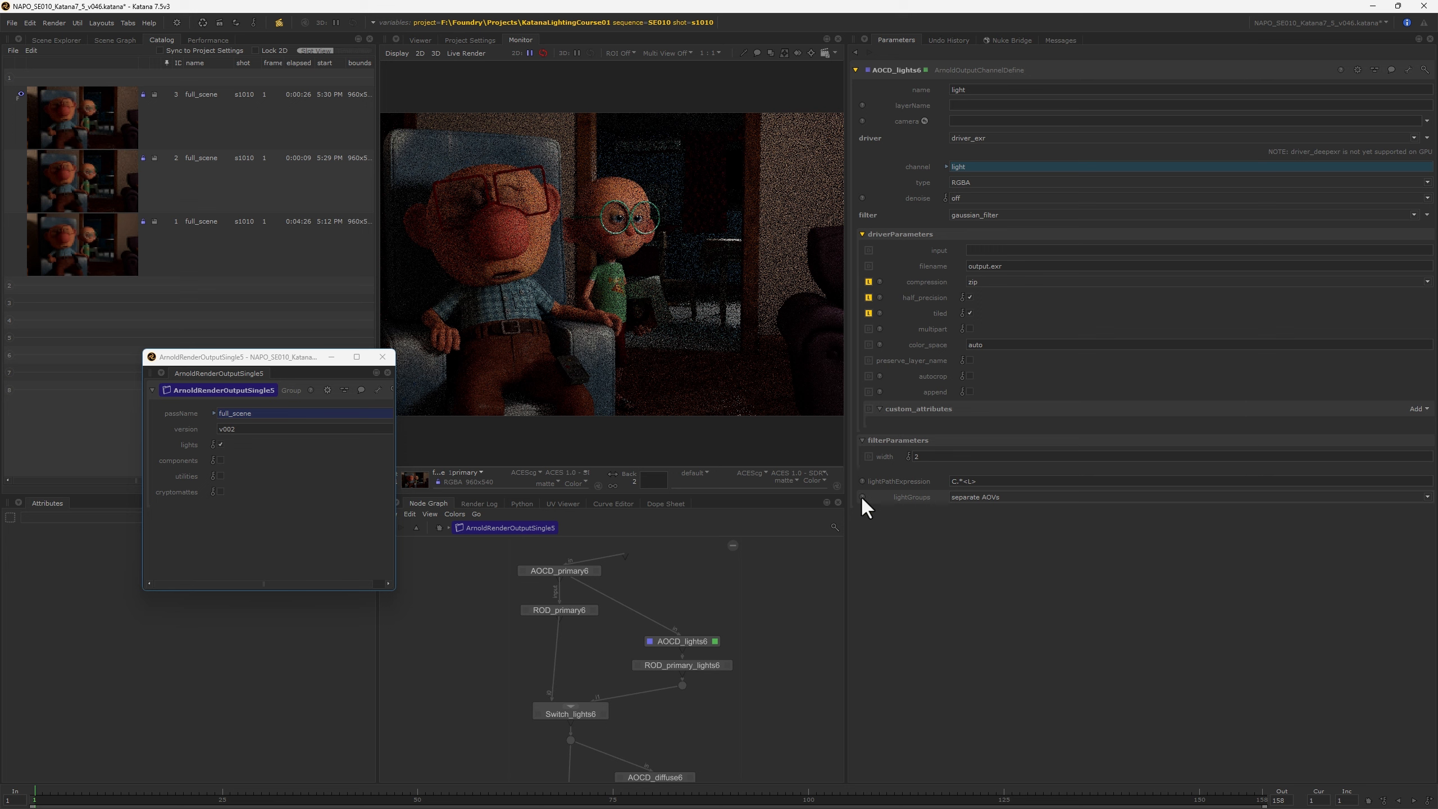
Read the lightGroups help for AOCD_lights6, highlighting how separate AOVs mode works in EXR output and in preview or live renders
mouse_move(861, 496)
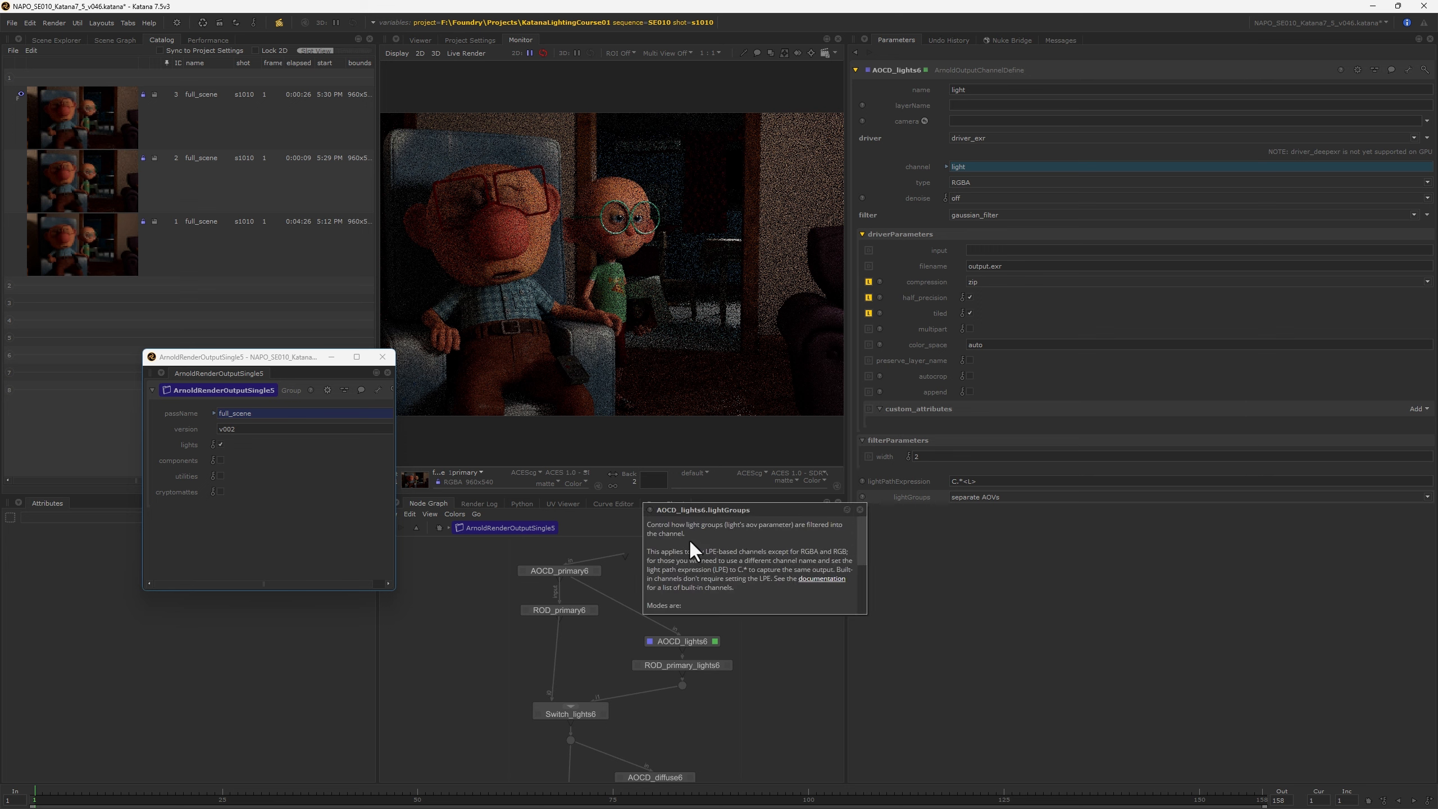
scroll(817, 574, "down", 3)
mouse_move(797, 573)
left_mouse_down()
mouse_move(843, 574)
mouse_move(709, 585)
mouse_move(816, 583)
left_mouse_up()
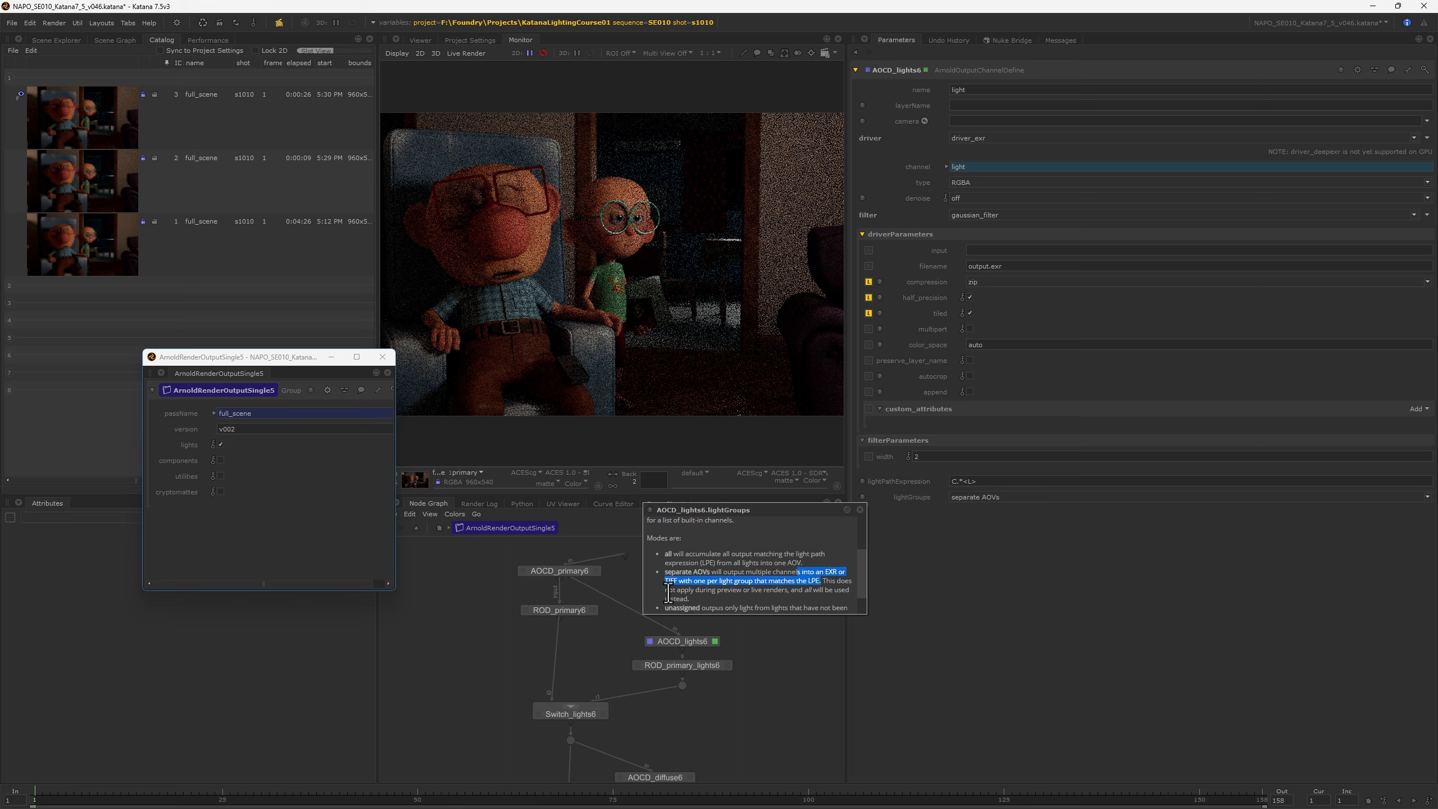
left_click_drag(664, 591, 853, 599)
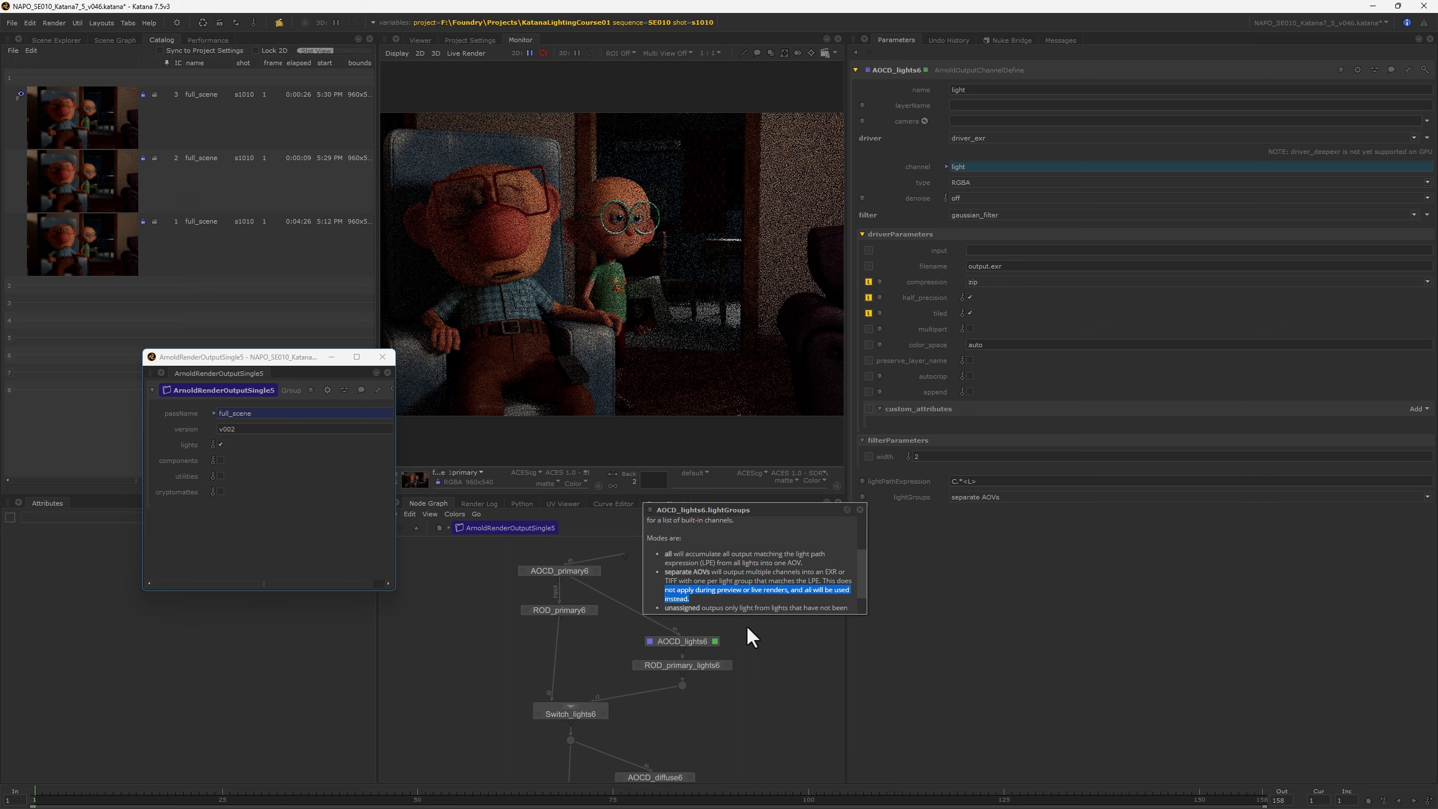
left_click(988, 531)
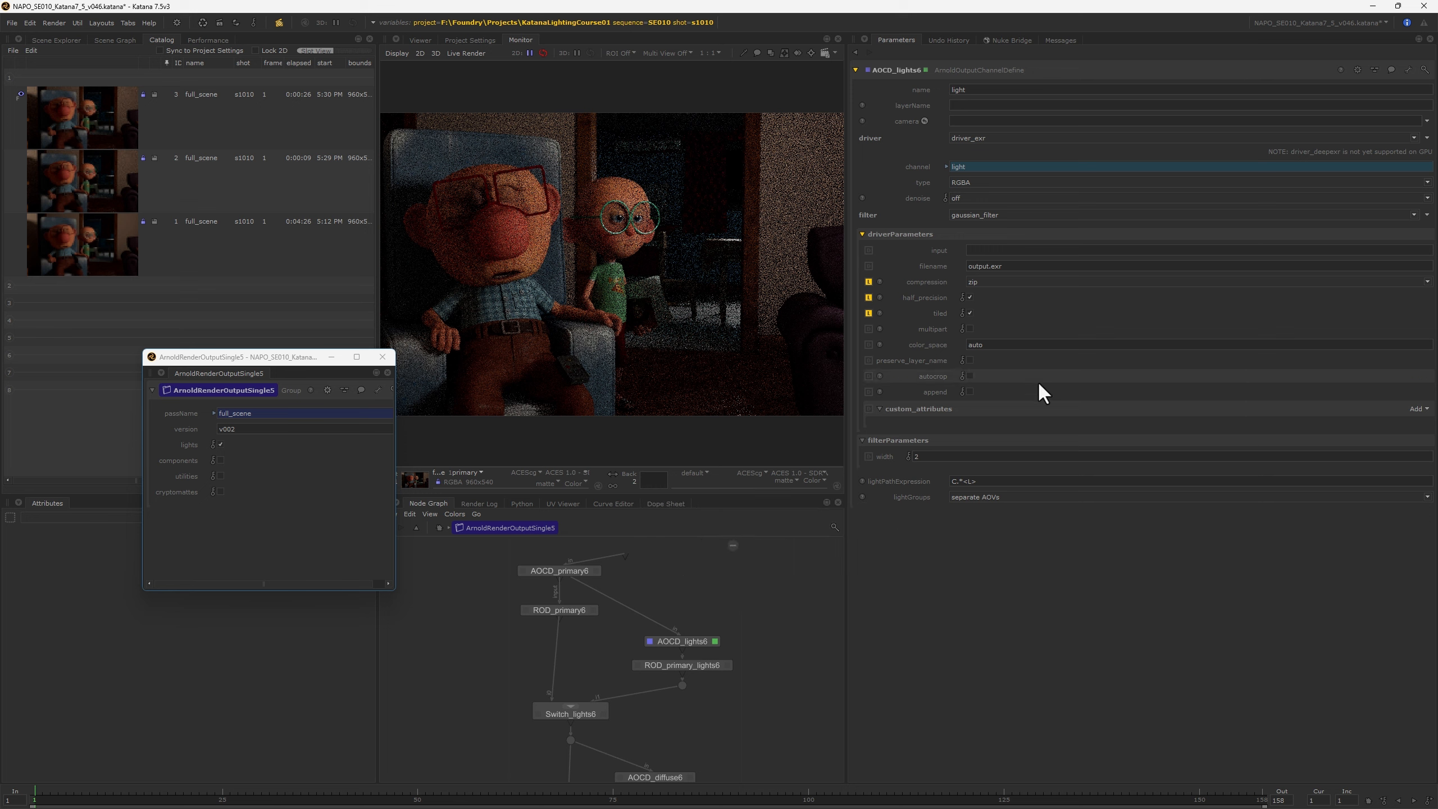
Expand the renderLocation expression of ROD_primary_lights6 and turn off lights for ArnoldRenderOutputSingle5
left_click(705, 665)
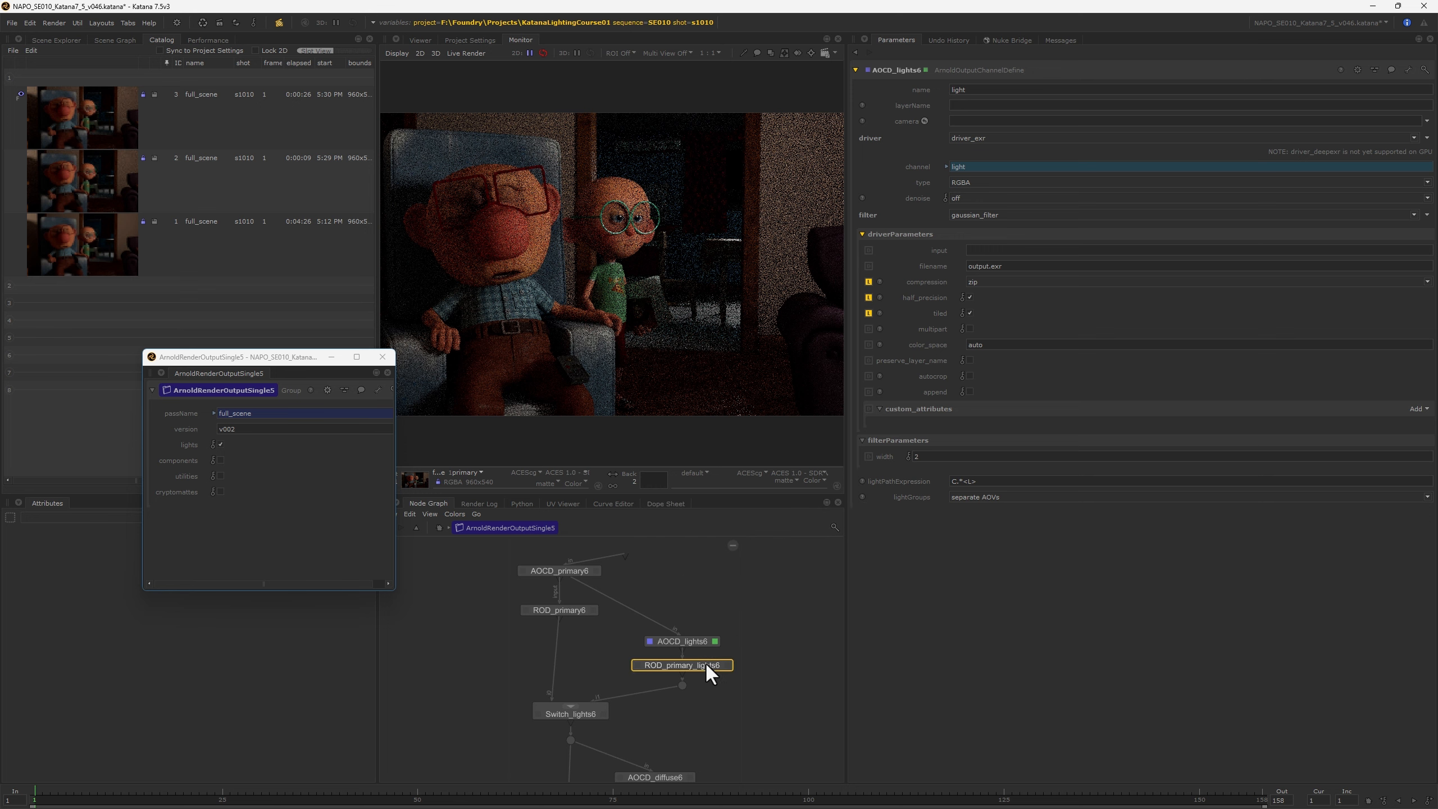
double_click(705, 665)
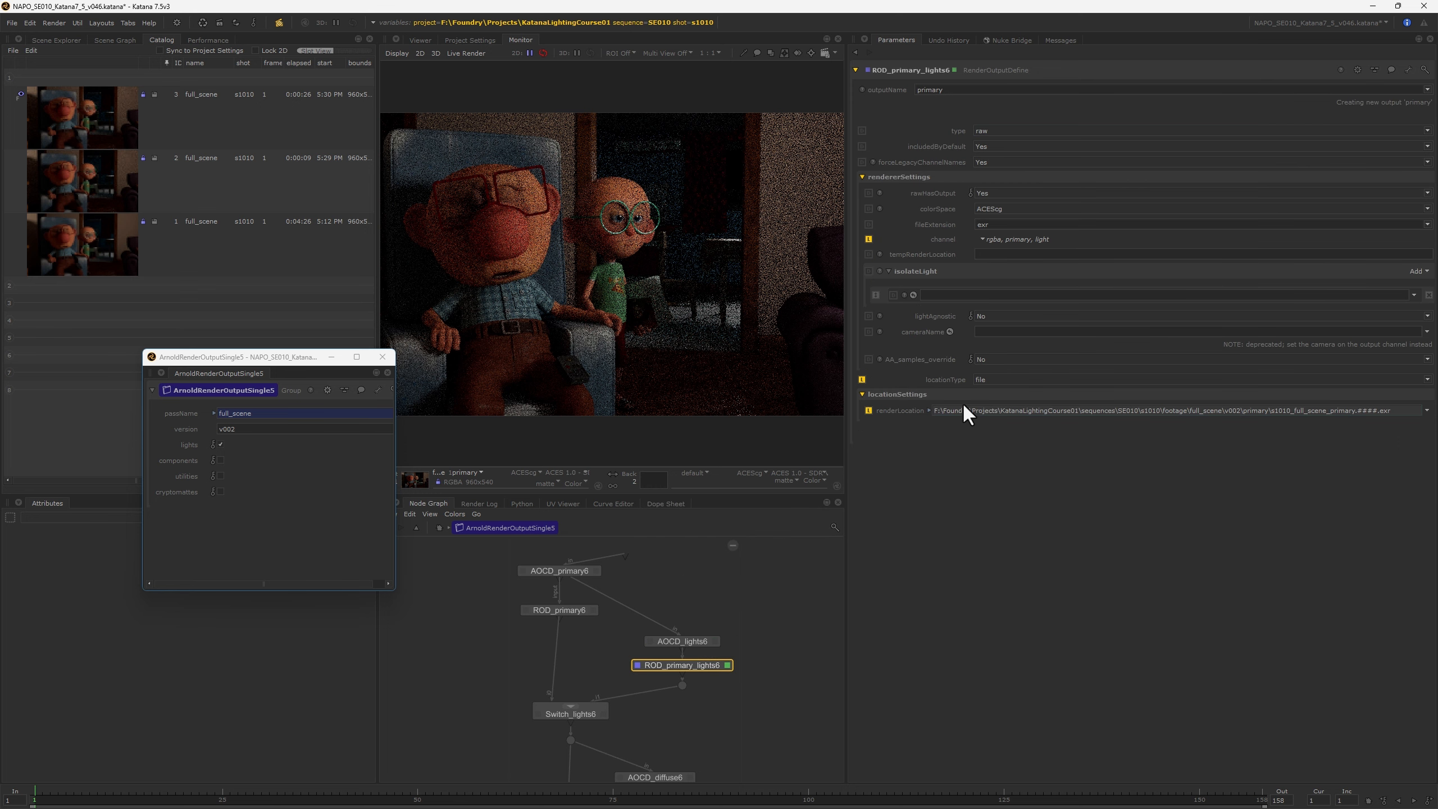
left_click(929, 411)
left_click_drag(1034, 441, 859, 428)
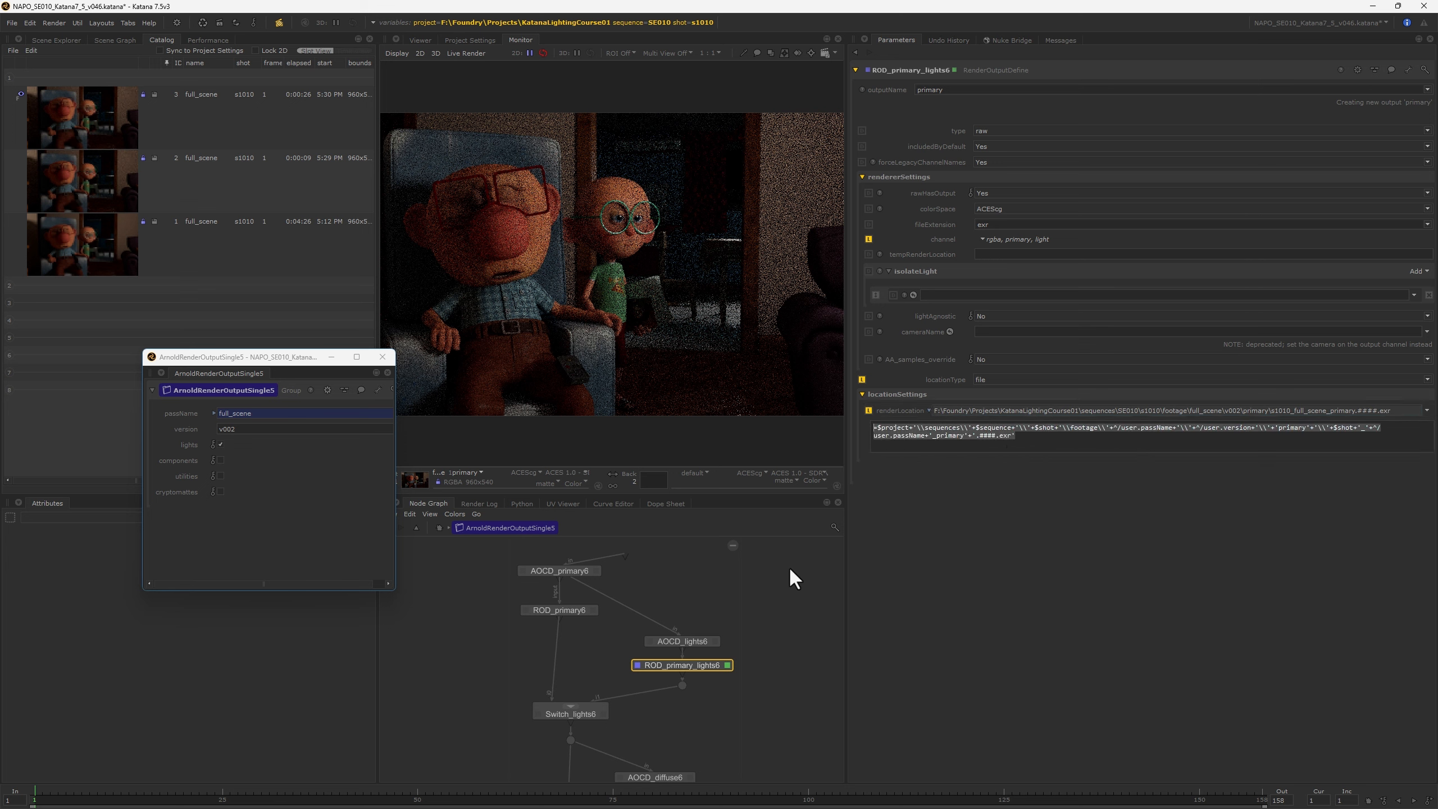
left_click(220, 444)
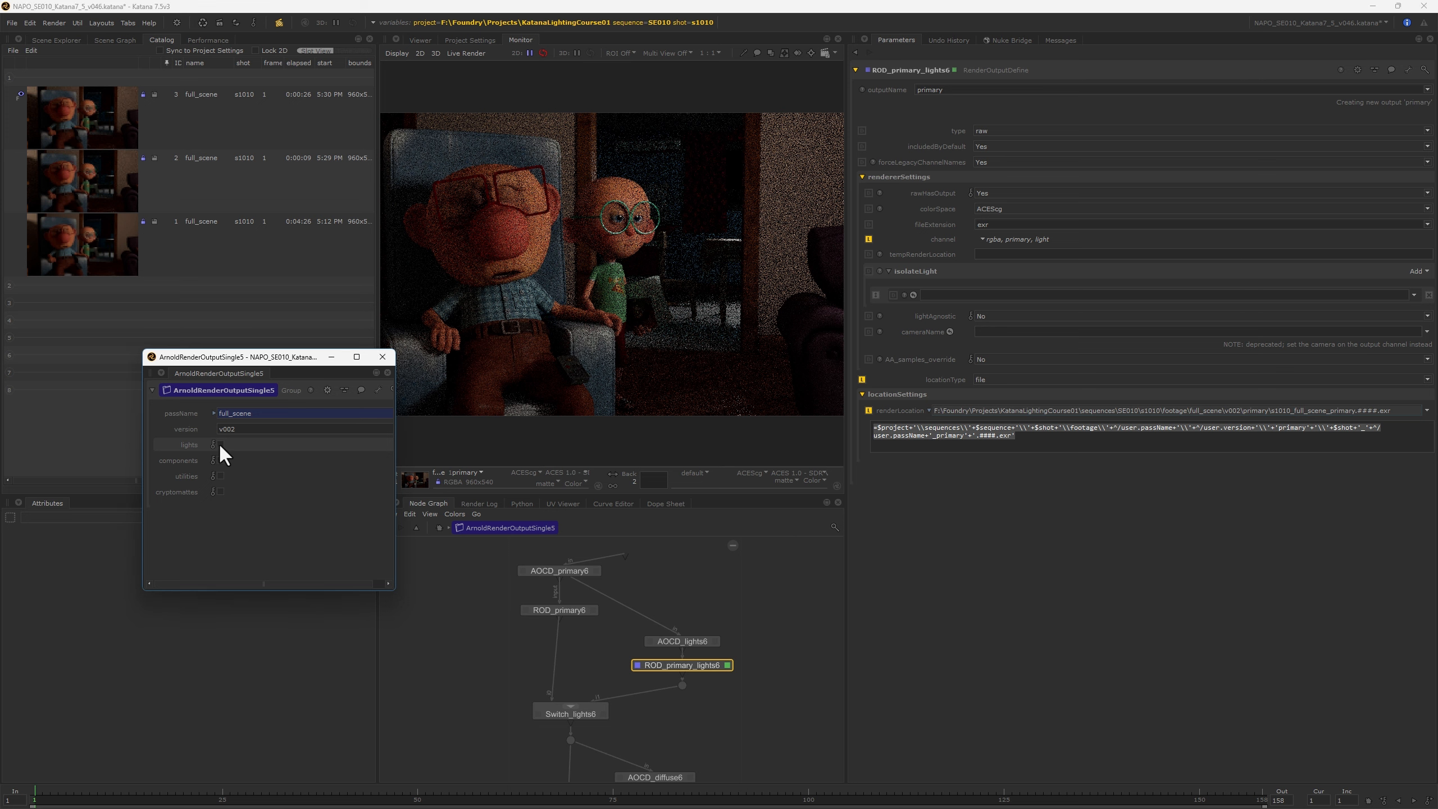
left_click(220, 444)
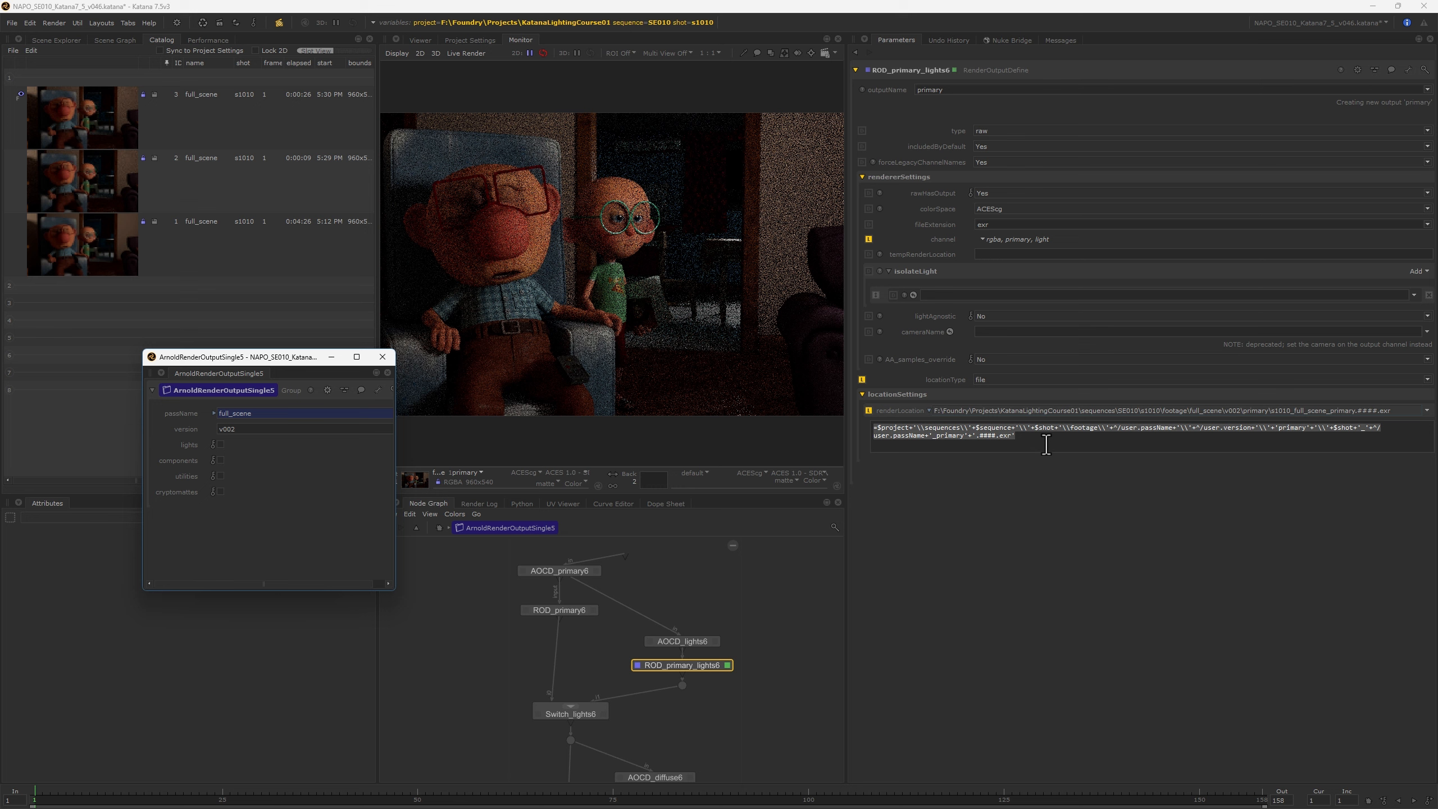
Go to the components branch and inspect the parameters of AOCD_diffuse6 and AOCD_specular6
middle_click_drag(769, 648, 733, 255)
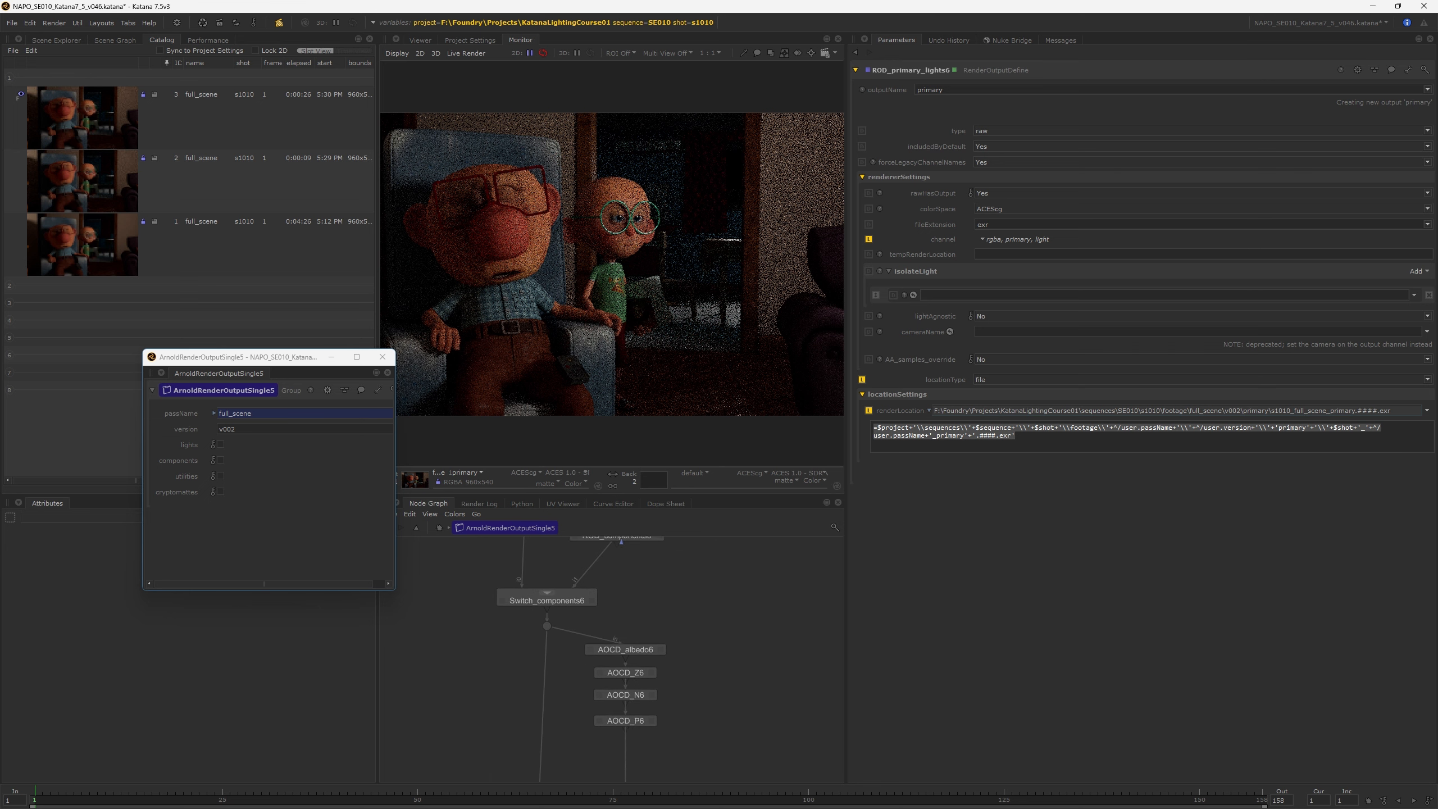
middle_click_drag(544, 317, 557, 688)
middle_click_drag(688, 709, 670, 571)
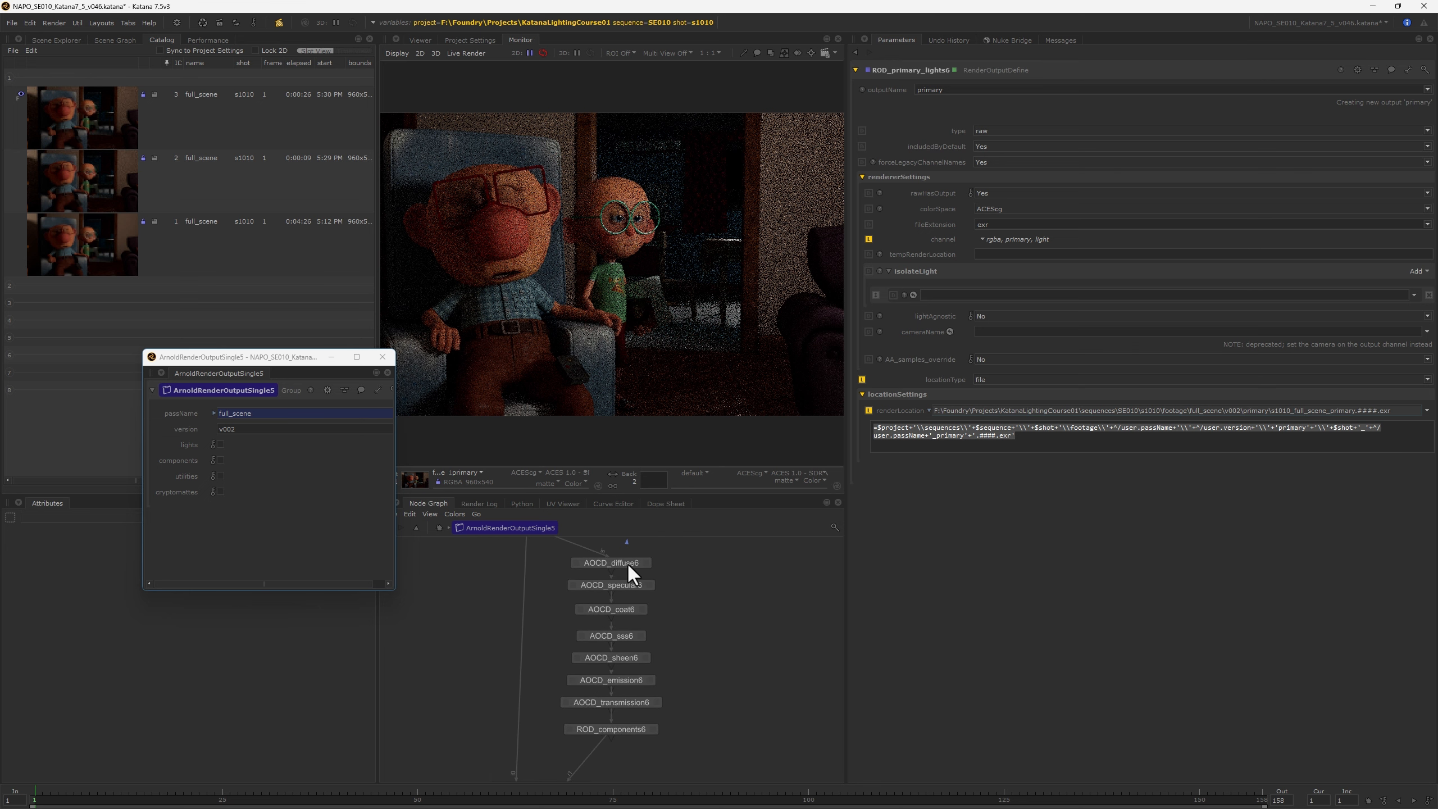
double_click(626, 561)
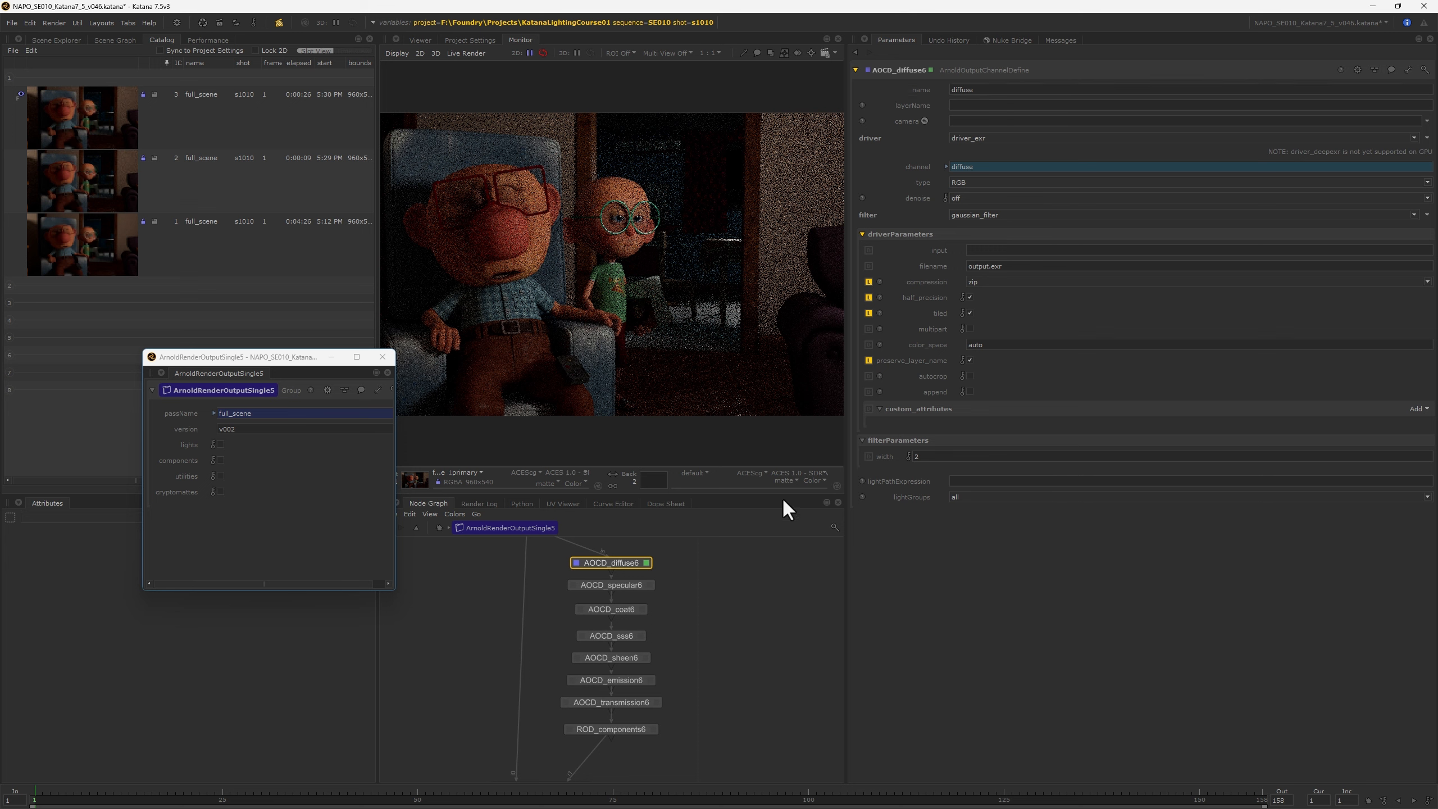
double_click(623, 583)
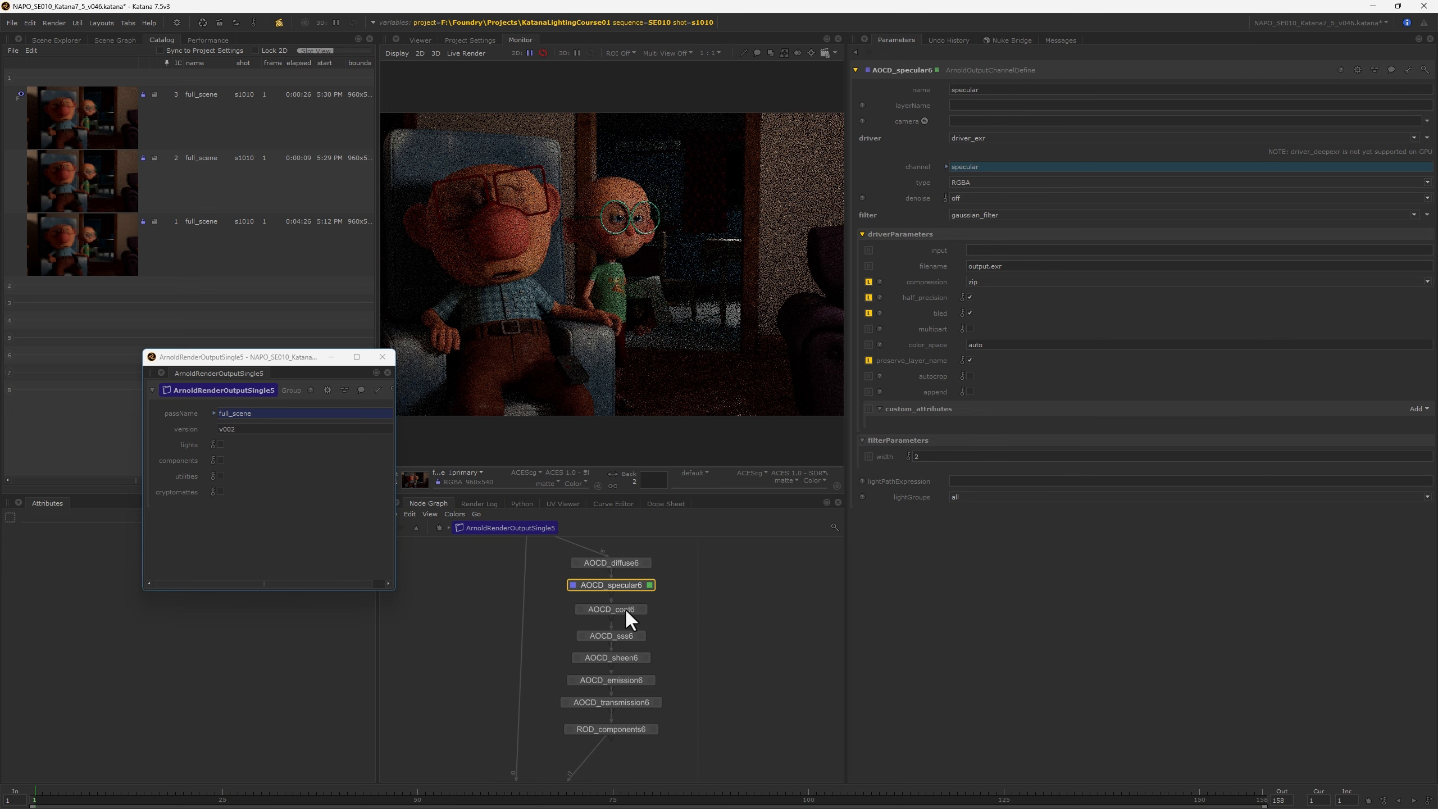
Inspect the remaining component channel definitions: AOCD_coat6, AOCD_sss6, AOCD_sheen6, AOCD_emission6 and AOCD_transmission6
double_click(620, 609)
double_click(623, 637)
double_click(621, 659)
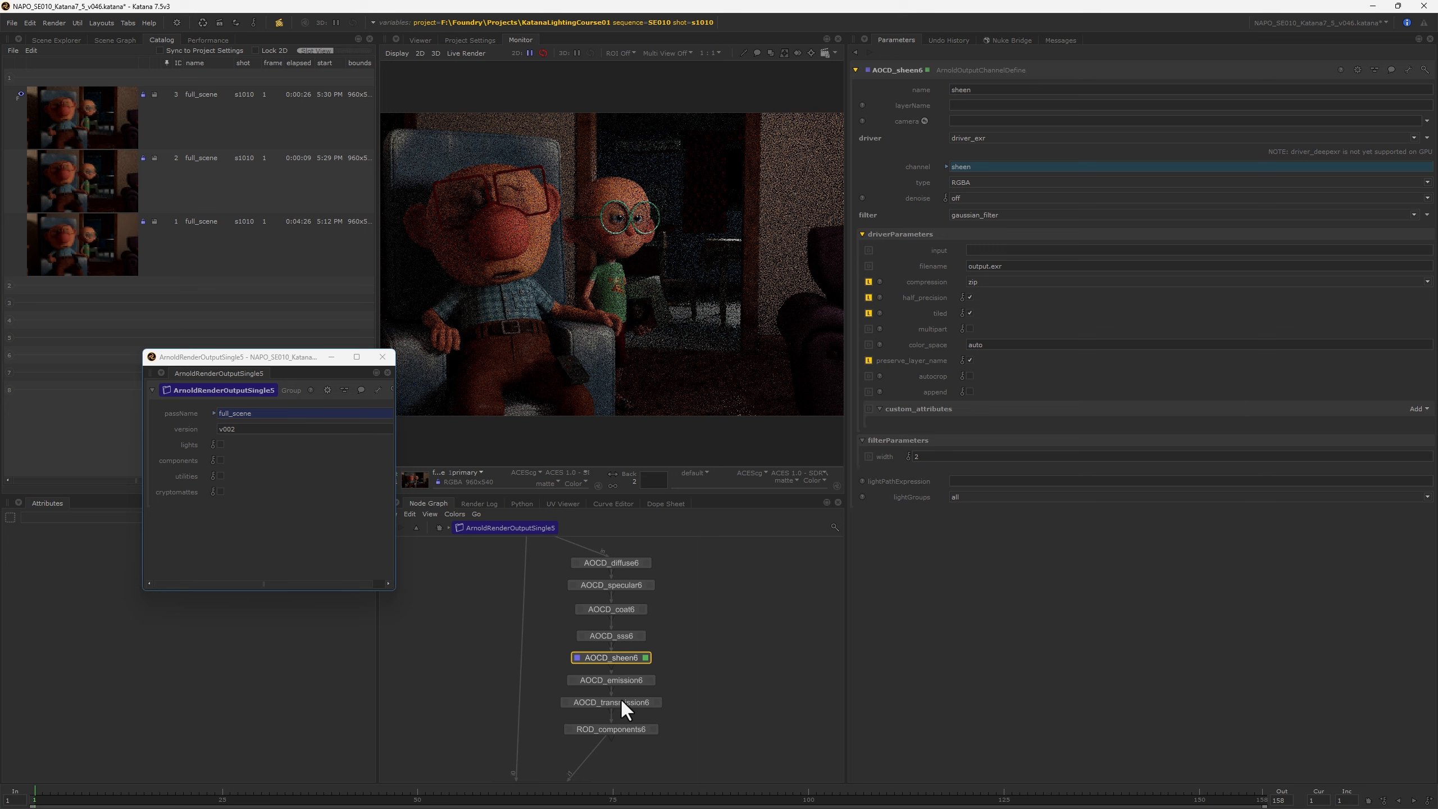
double_click(619, 679)
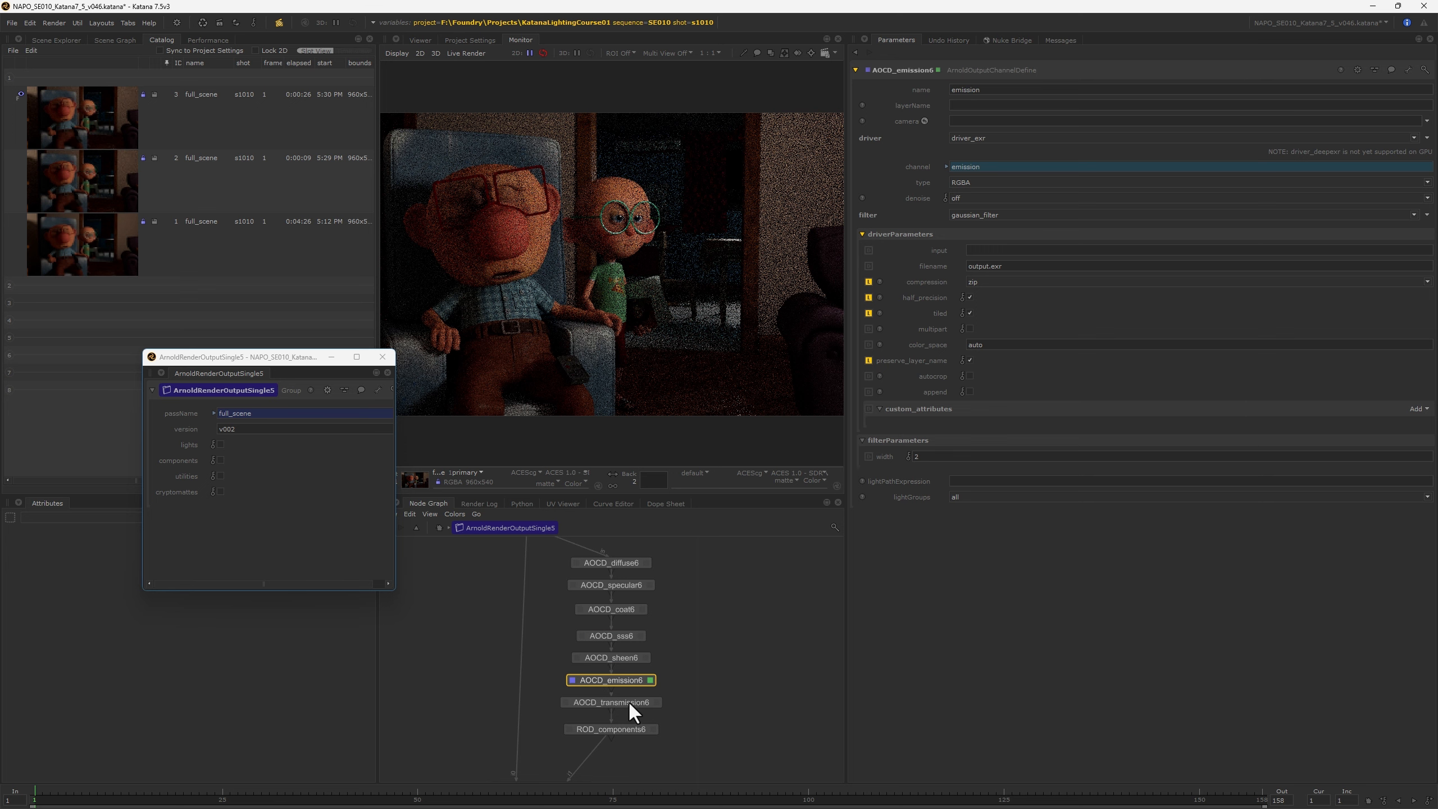
double_click(628, 701)
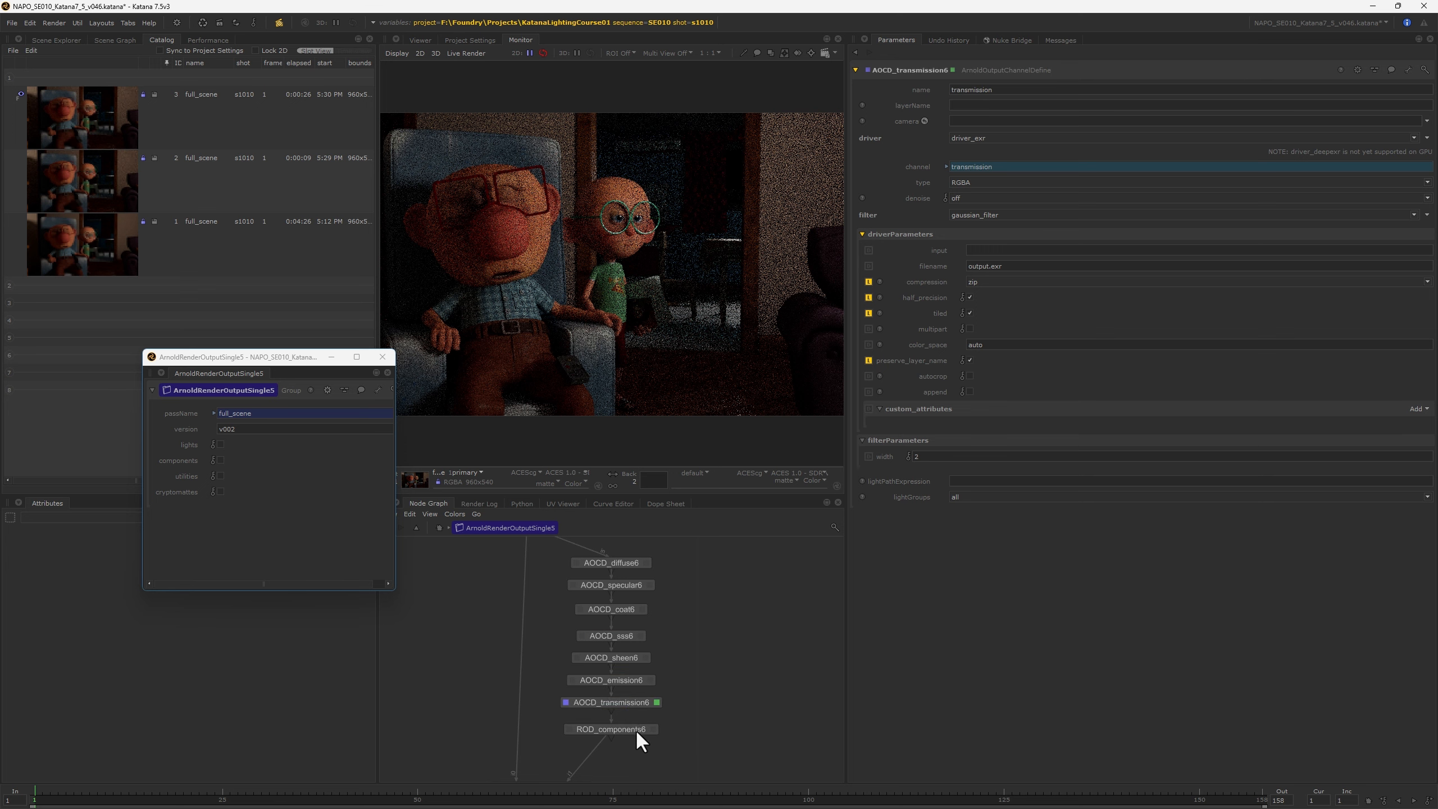
Inspect ROD_components6, expanding its renderLocation expression and highlighting the whole path
double_click(627, 730)
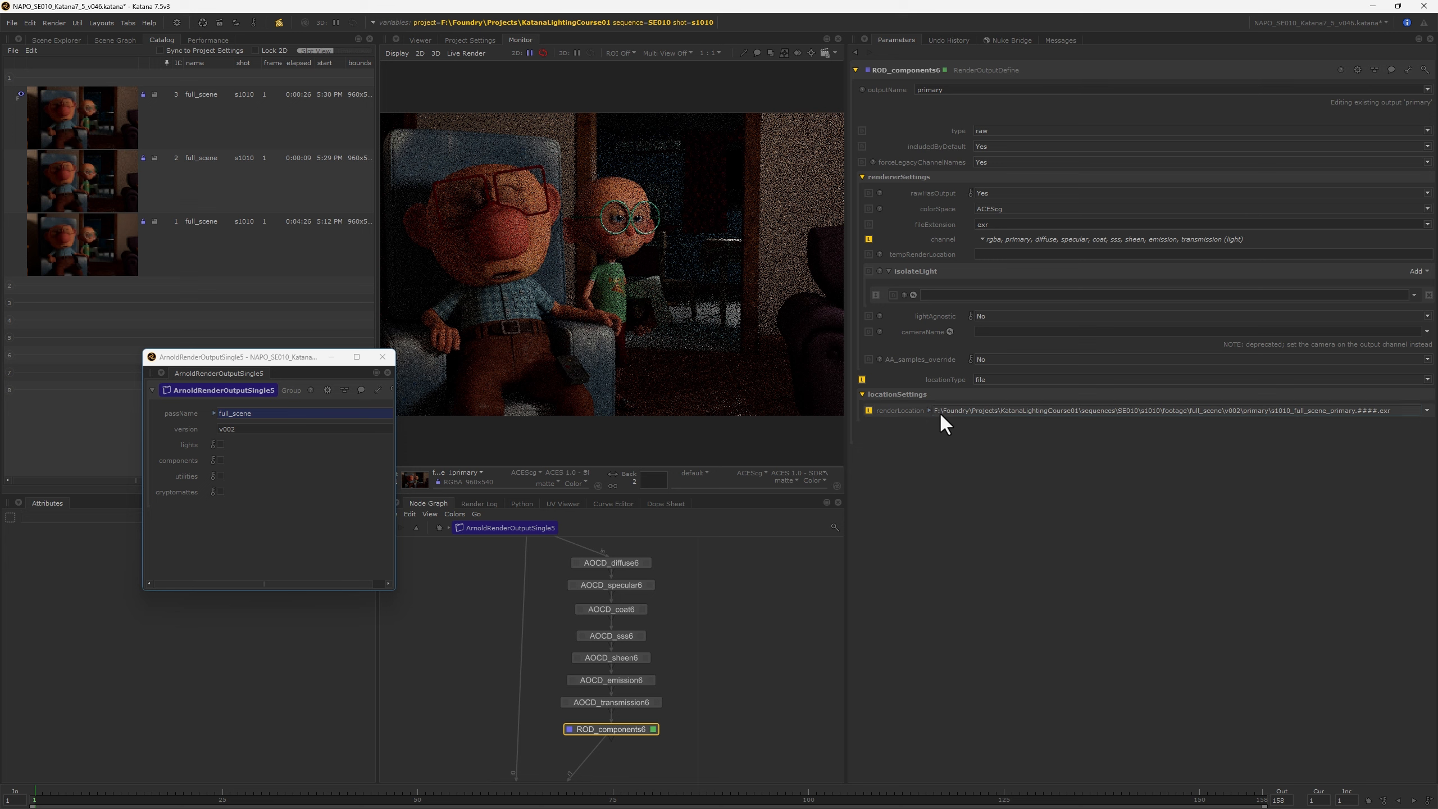
left_click(929, 411)
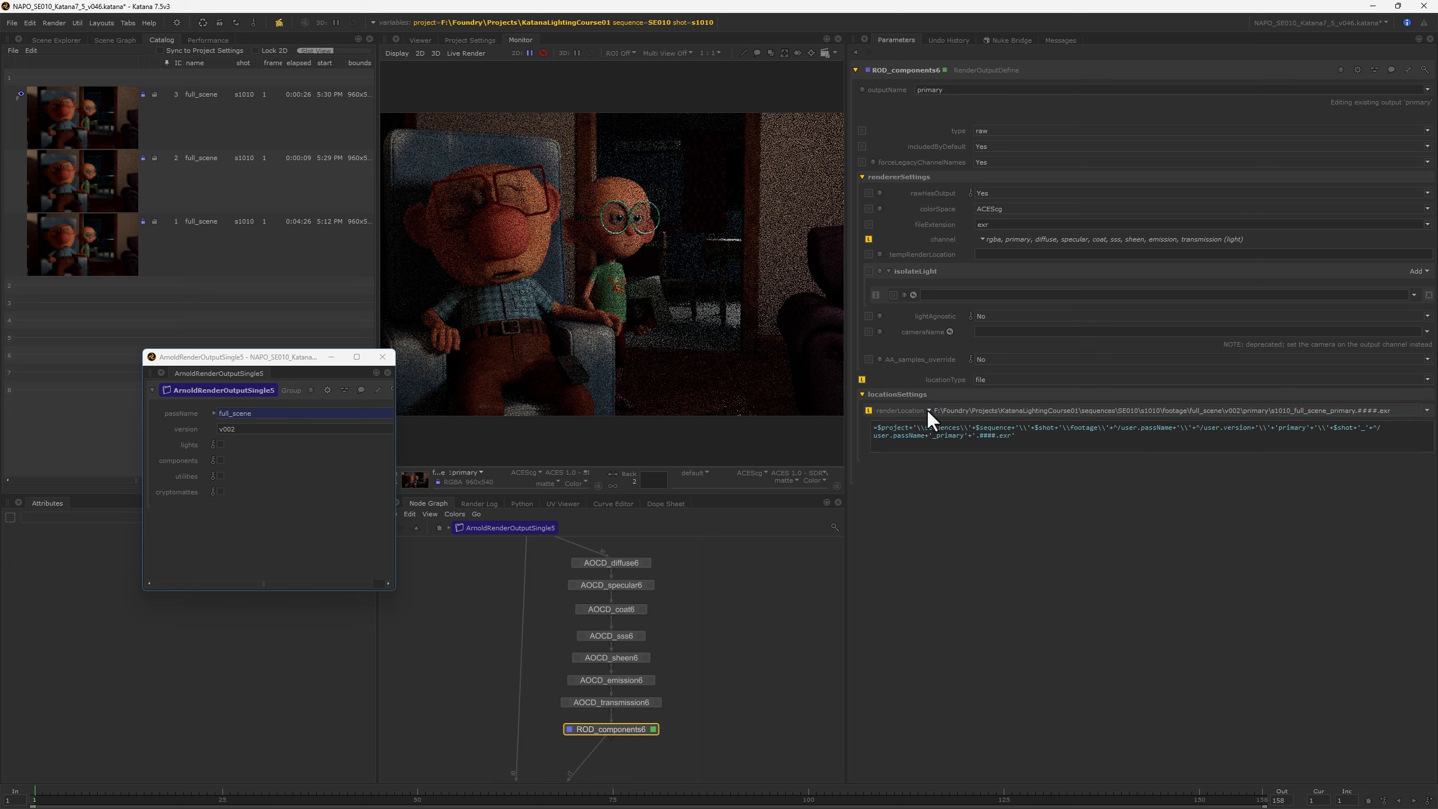
left_click_drag(1041, 441, 828, 410)
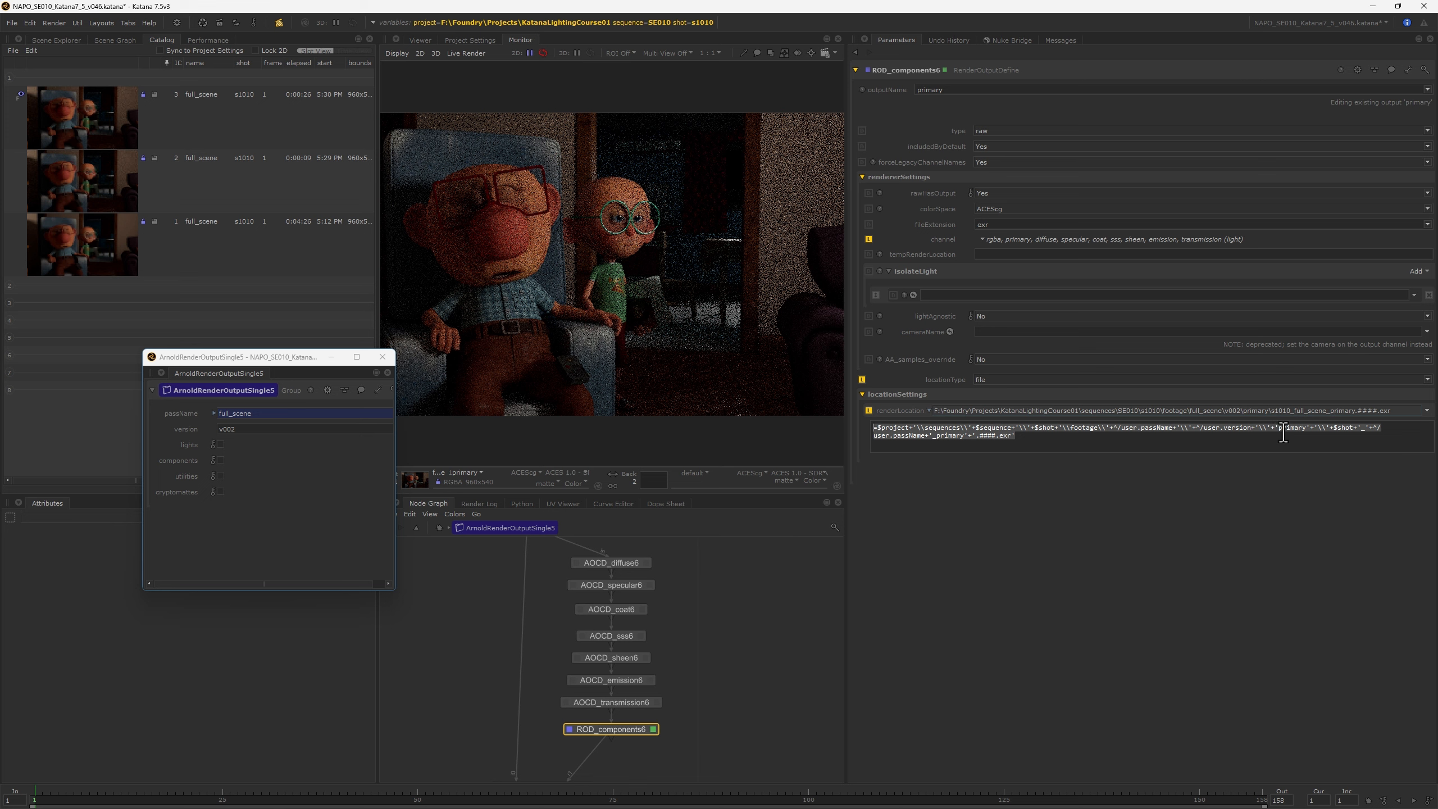
Expand the expression of Switch_components6 and turn on components for ArnoldRenderOutputSingle5
middle_click_drag(719, 651, 725, 616)
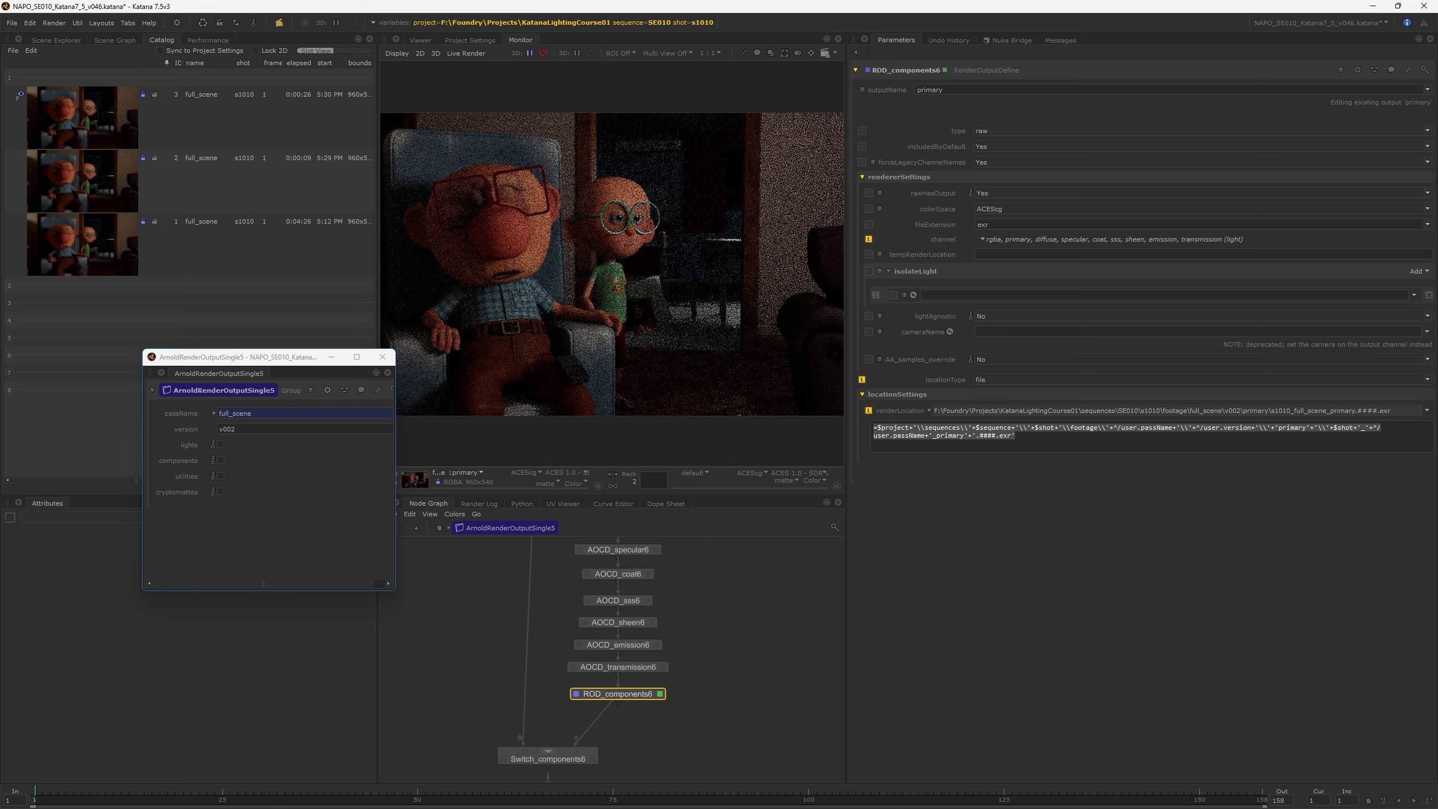
middle_click_drag(571, 750, 617, 620)
left_click(616, 628)
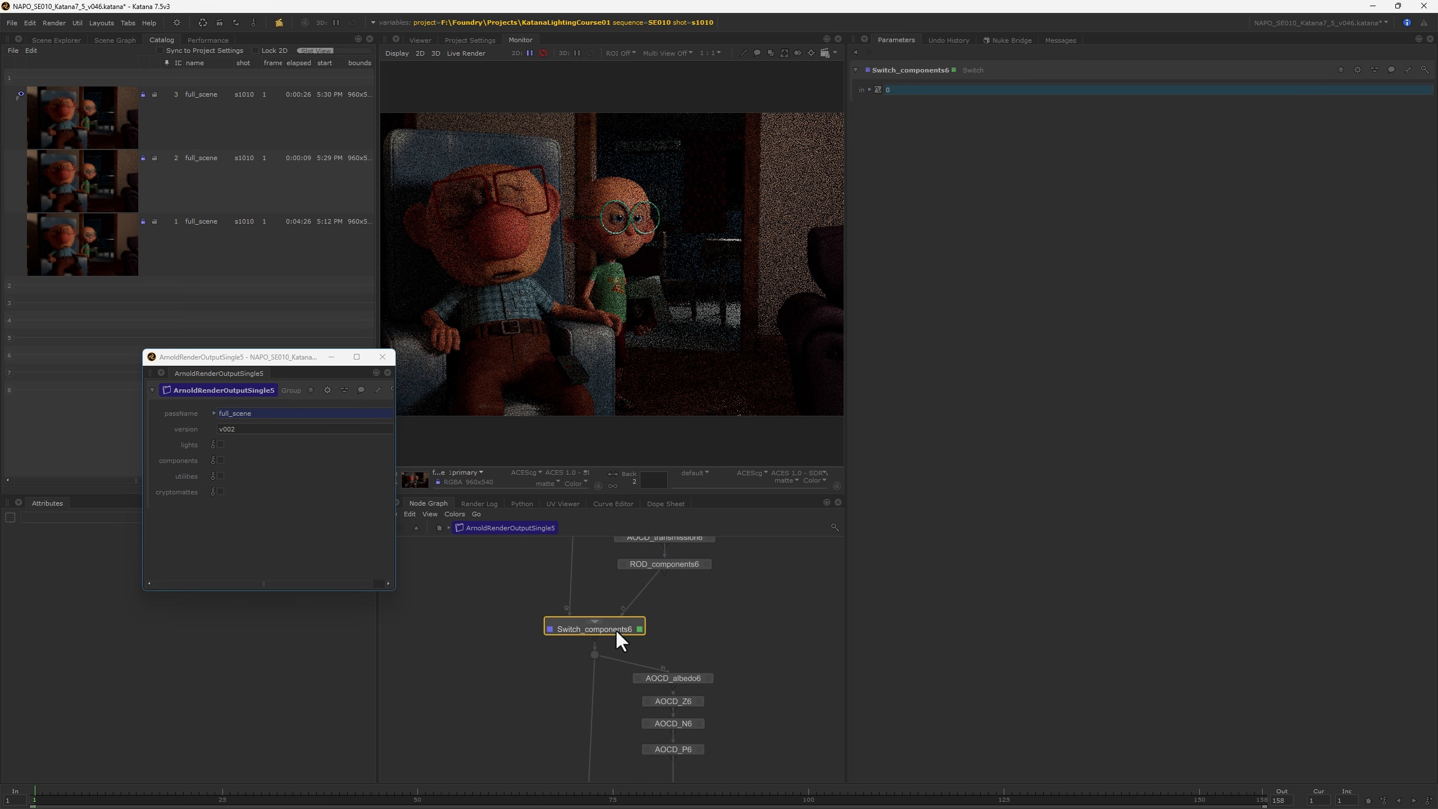
left_click(867, 87)
left_click_drag(940, 107, 898, 108)
left_click(220, 459)
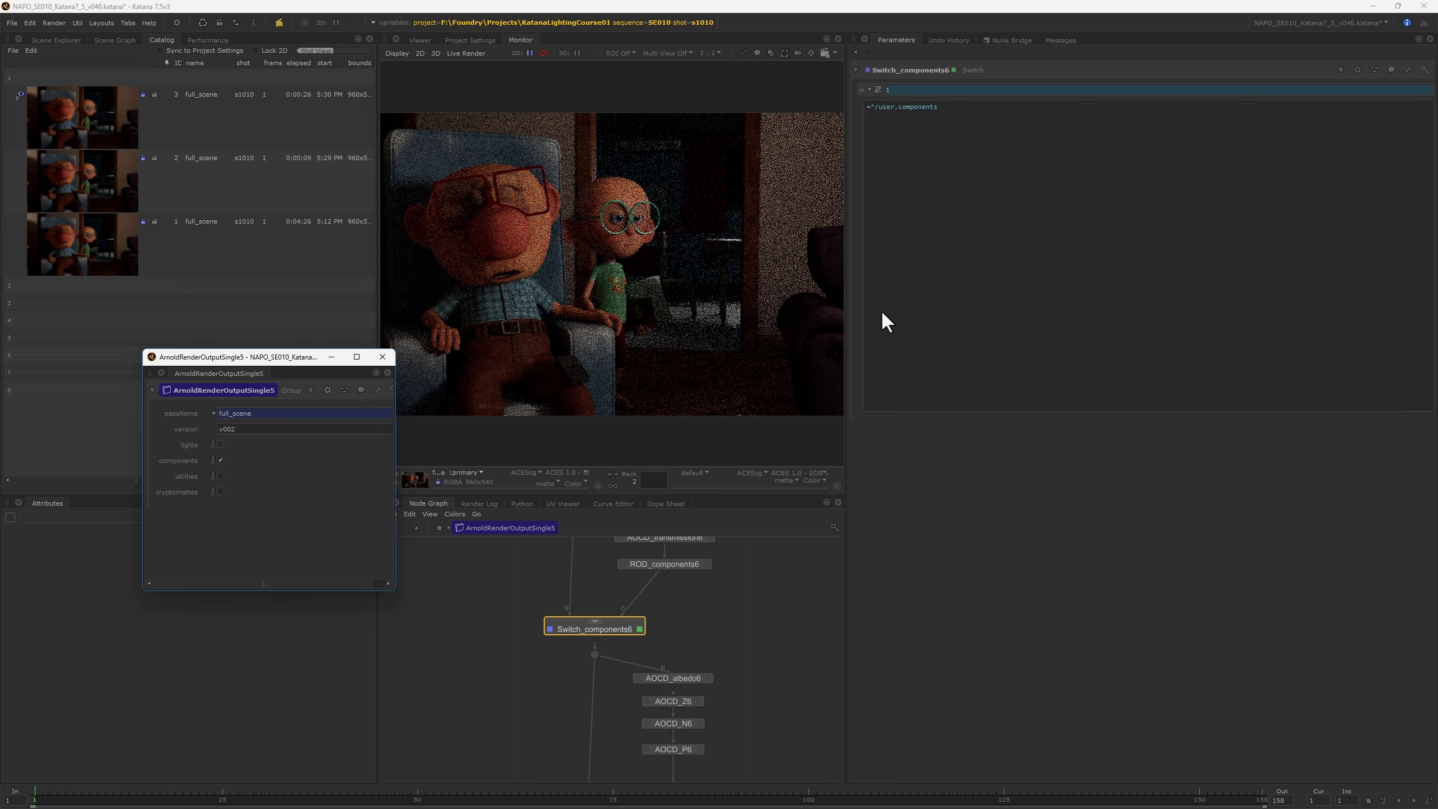
Go to the utilities branch and inspect the channel definitions AOCD_P6 and AOCD_Z6
middle_click_drag(748, 762, 745, 660)
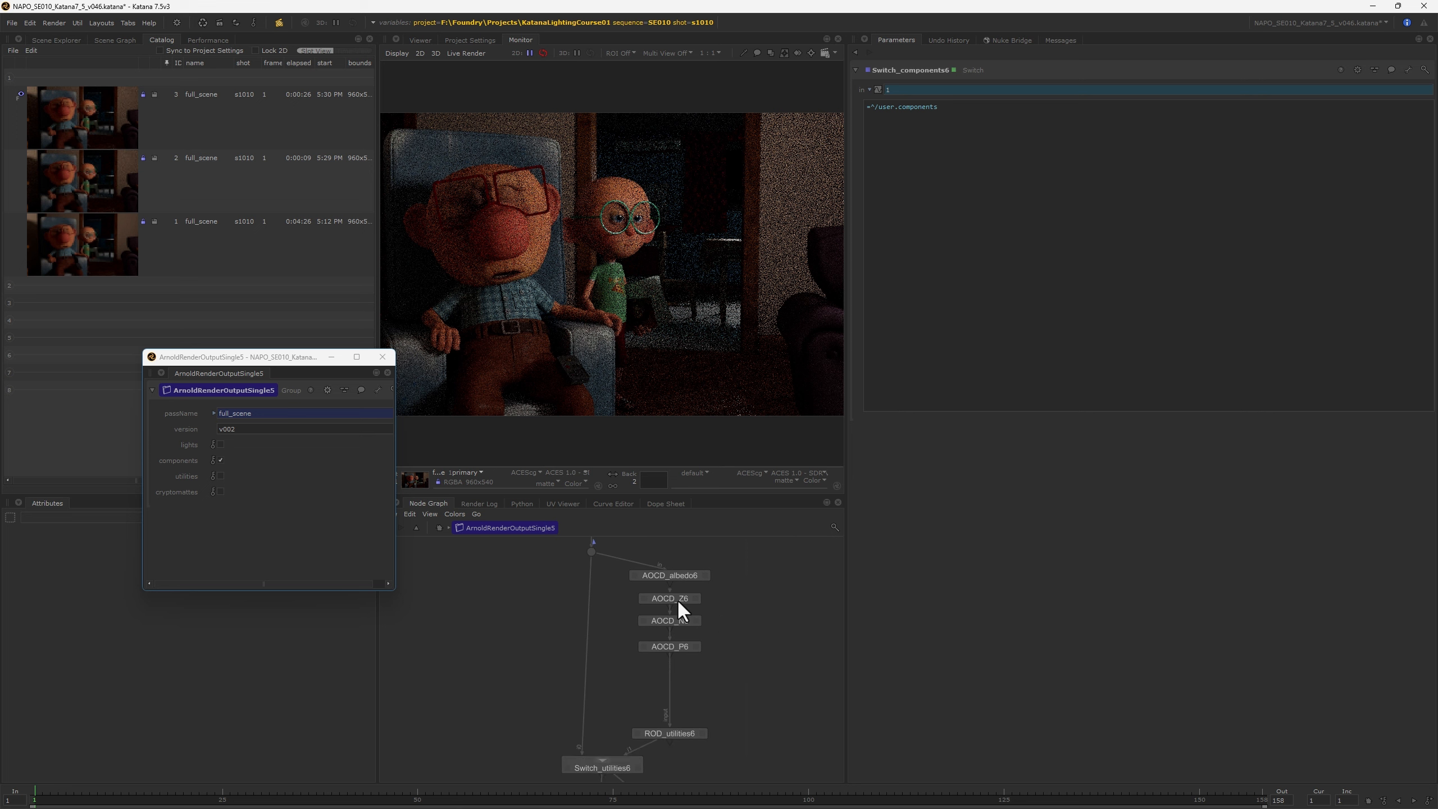
left_click(673, 647)
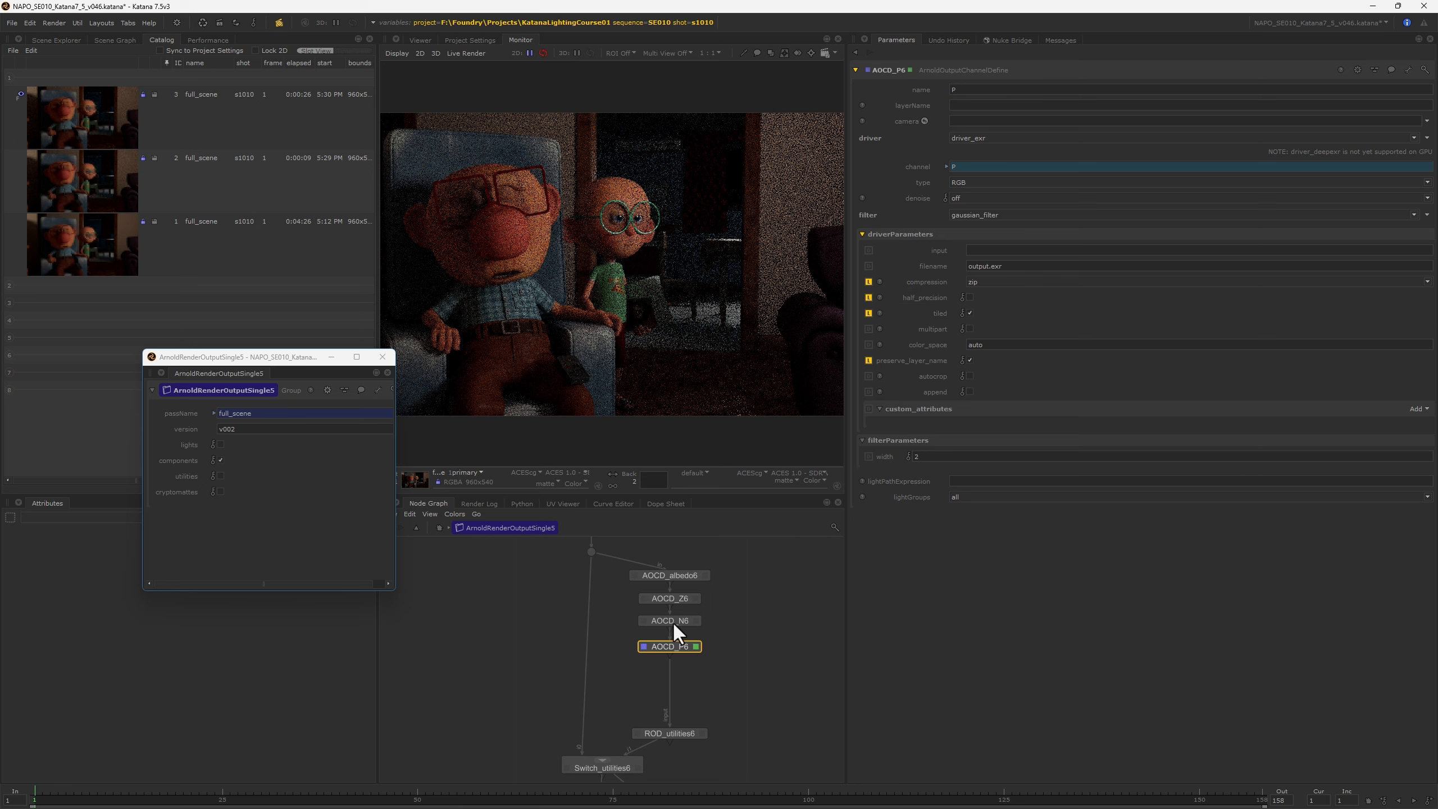
left_click(678, 598)
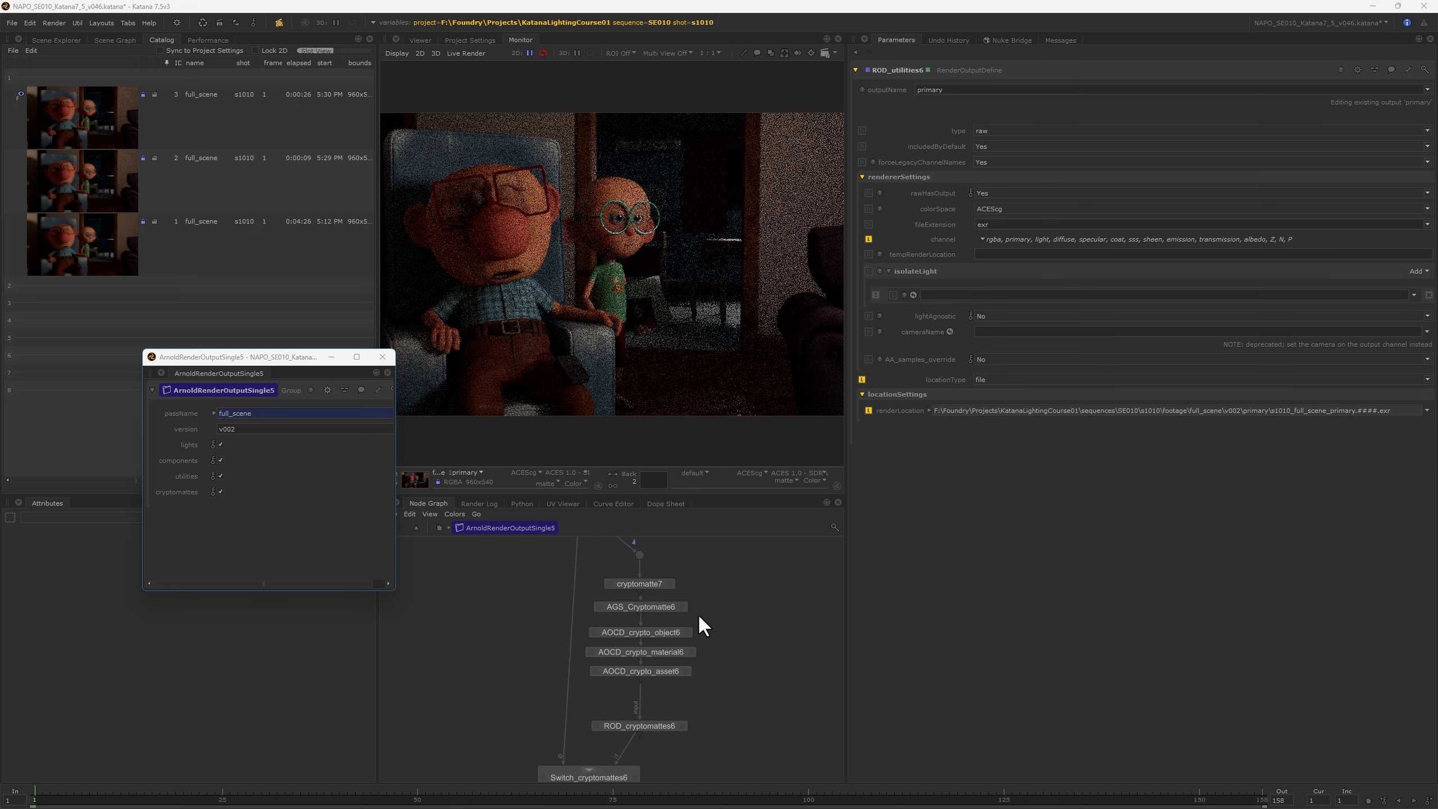
In the cryptomatte branch, inspect Switch_cryptomattes6 and the cryptomatte7 material node
mouse_move(719, 564)
middle_mouse_down()
mouse_move(722, 597)
mouse_move(716, 538)
middle_mouse_up()
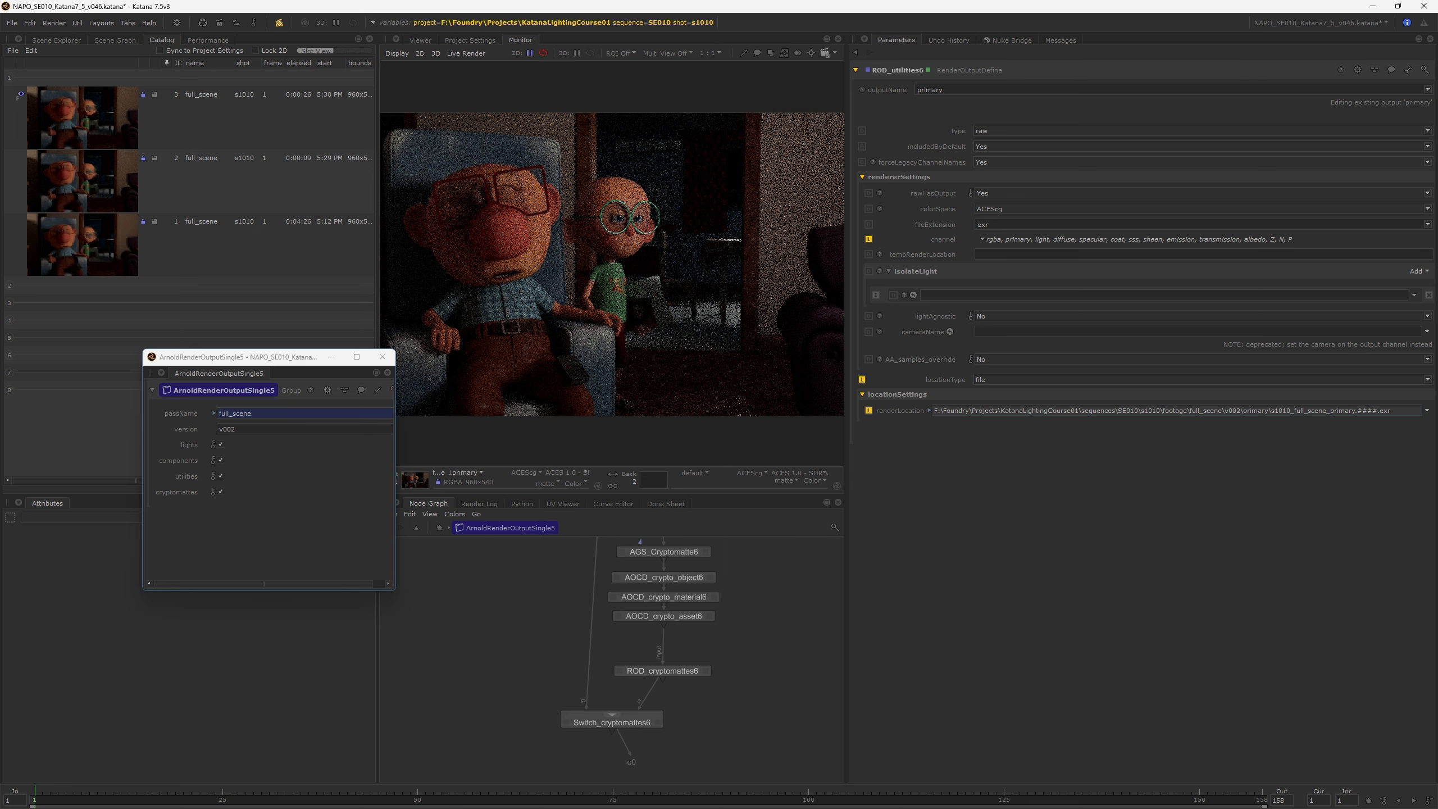
double_click(640, 716)
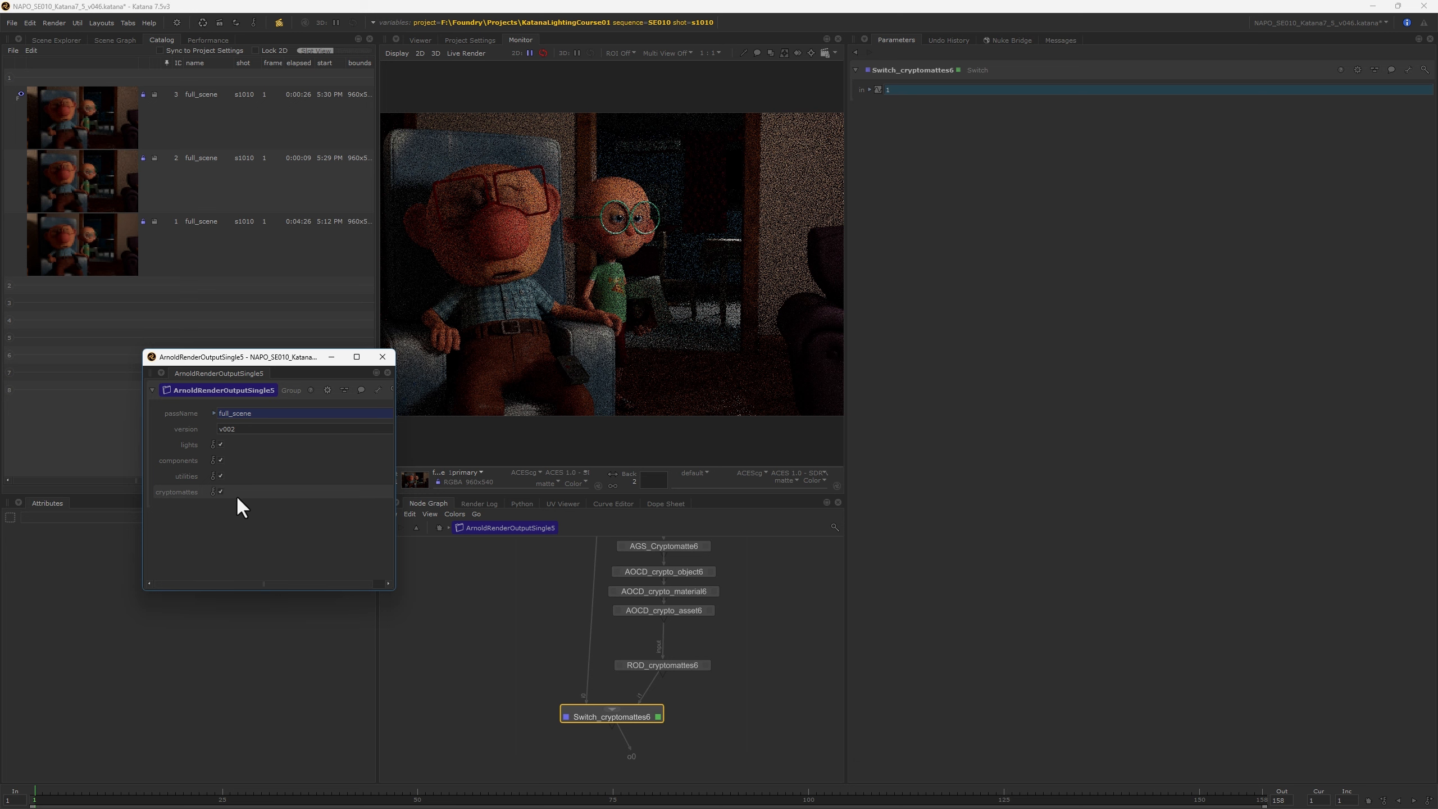
middle_click_drag(702, 508, 686, 625)
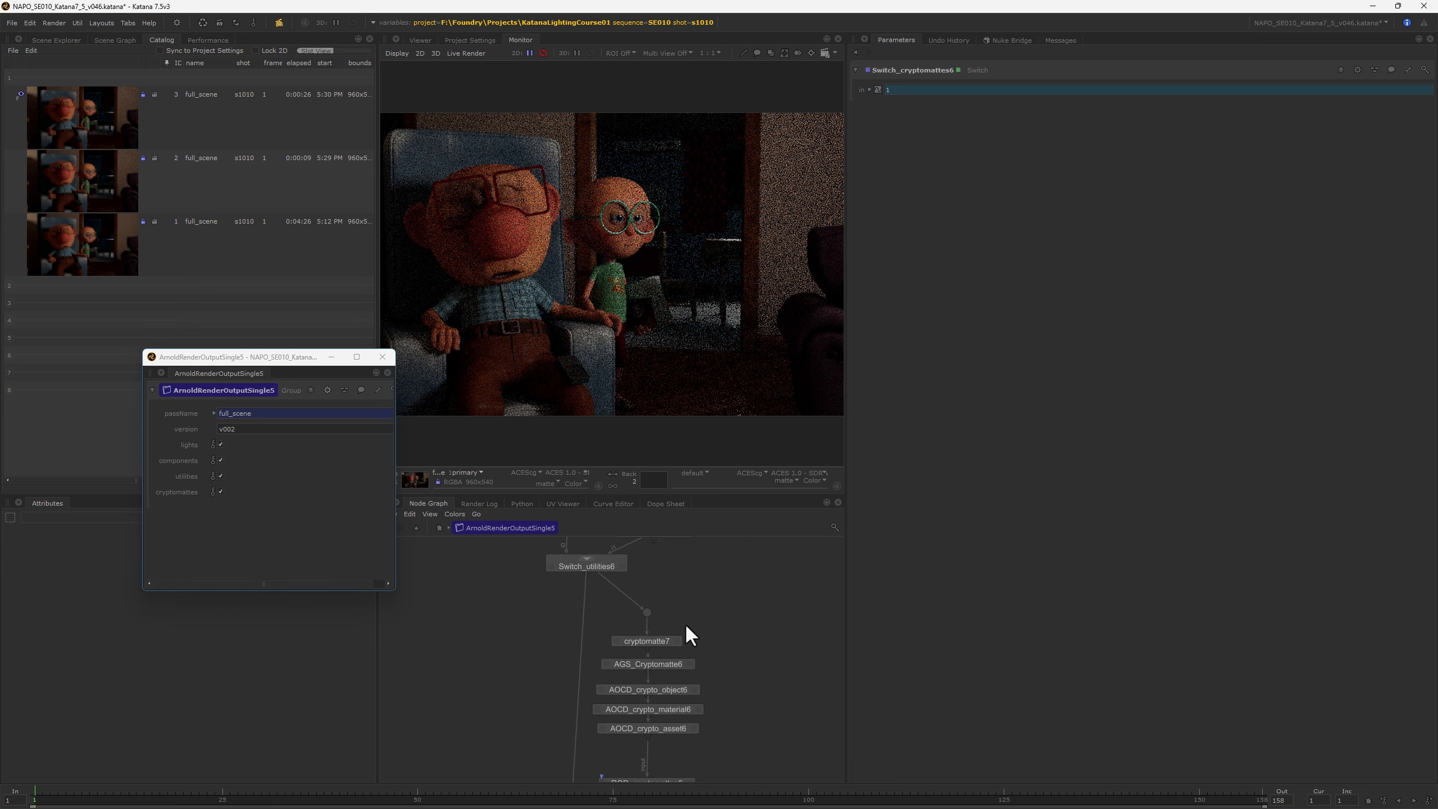
double_click(659, 638)
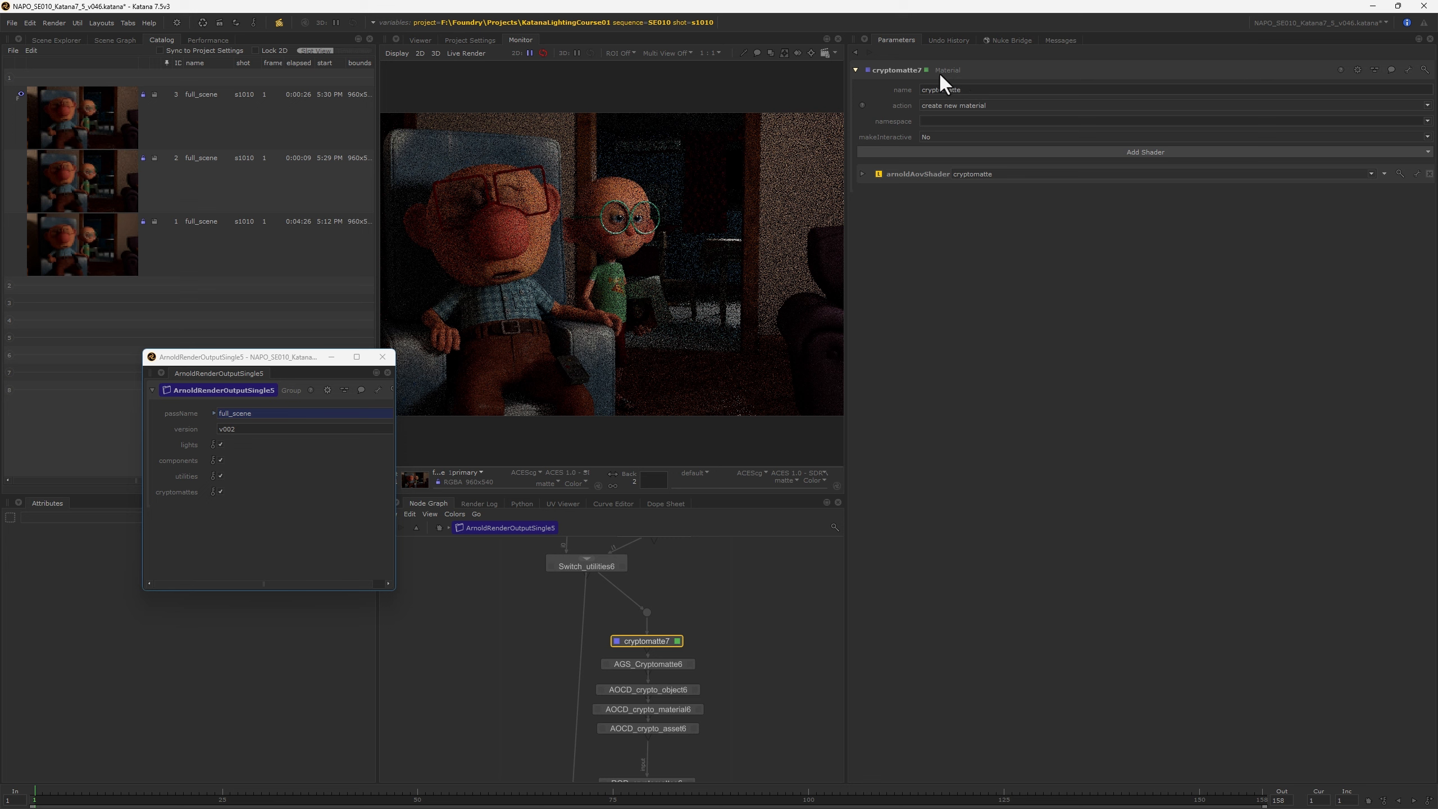
Expand the arnoldAovShader of cryptomatte7, pick cryptomatte from the shader list, and highlight the crypto asset, object and material AOV names
left_click(918, 175)
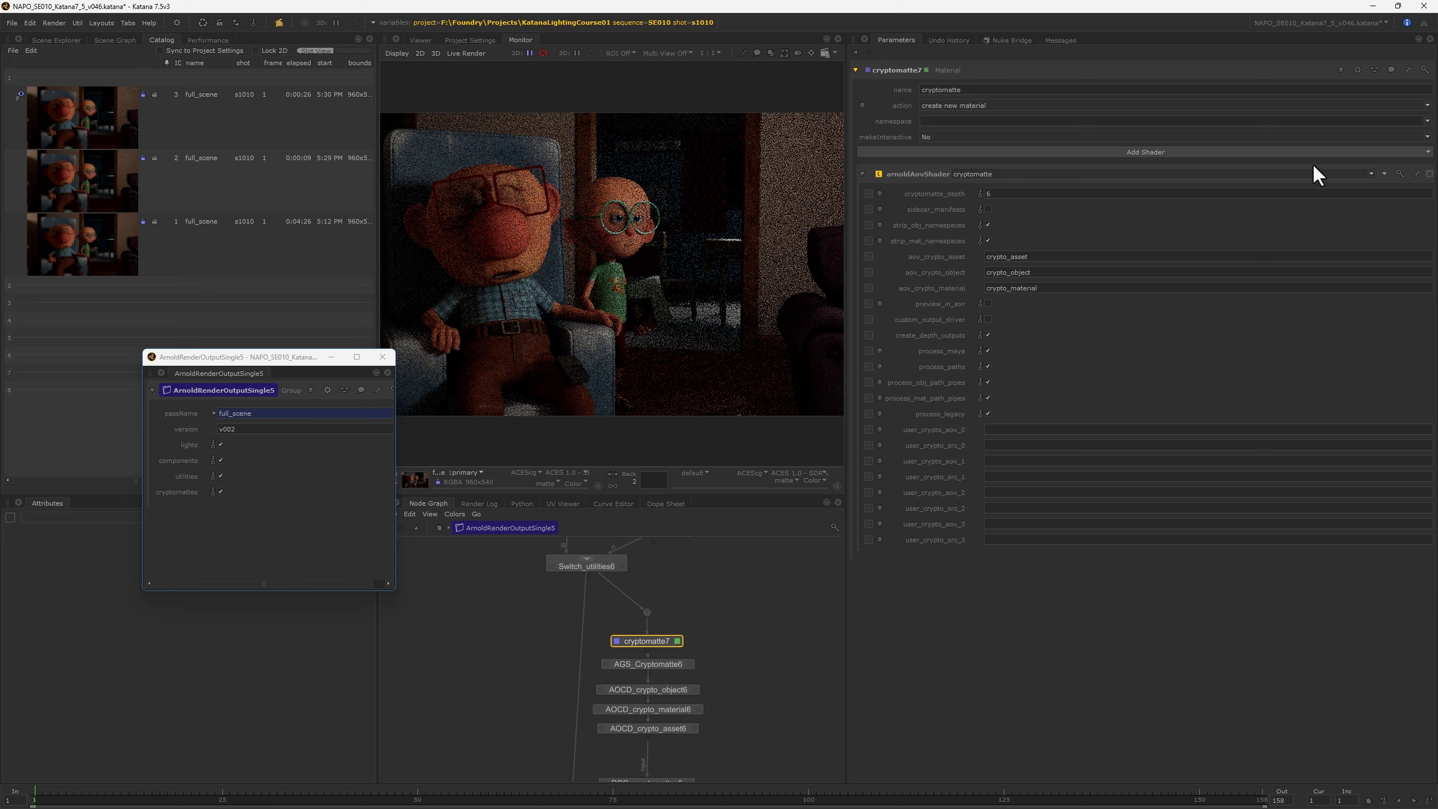
left_click(1371, 173)
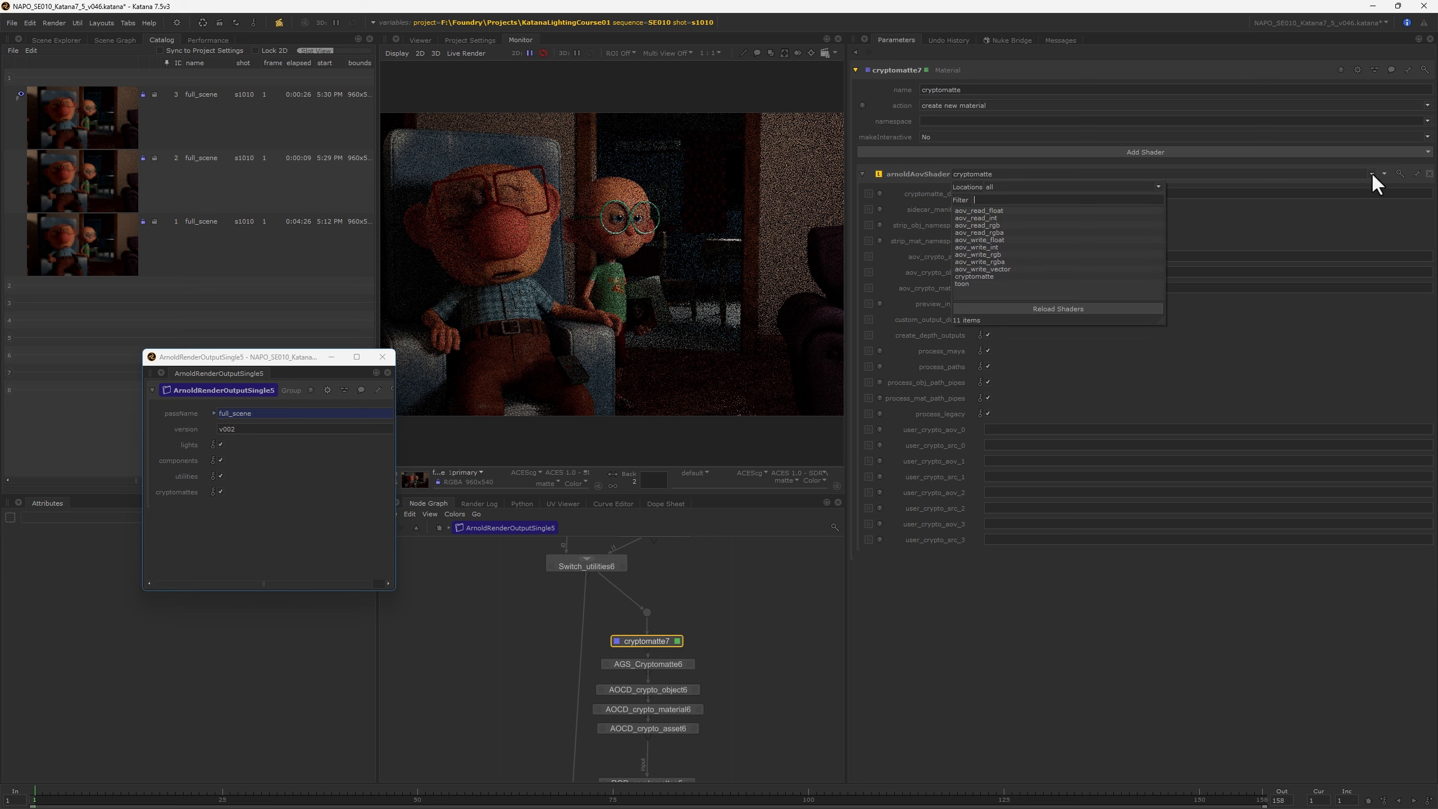
left_click(967, 276)
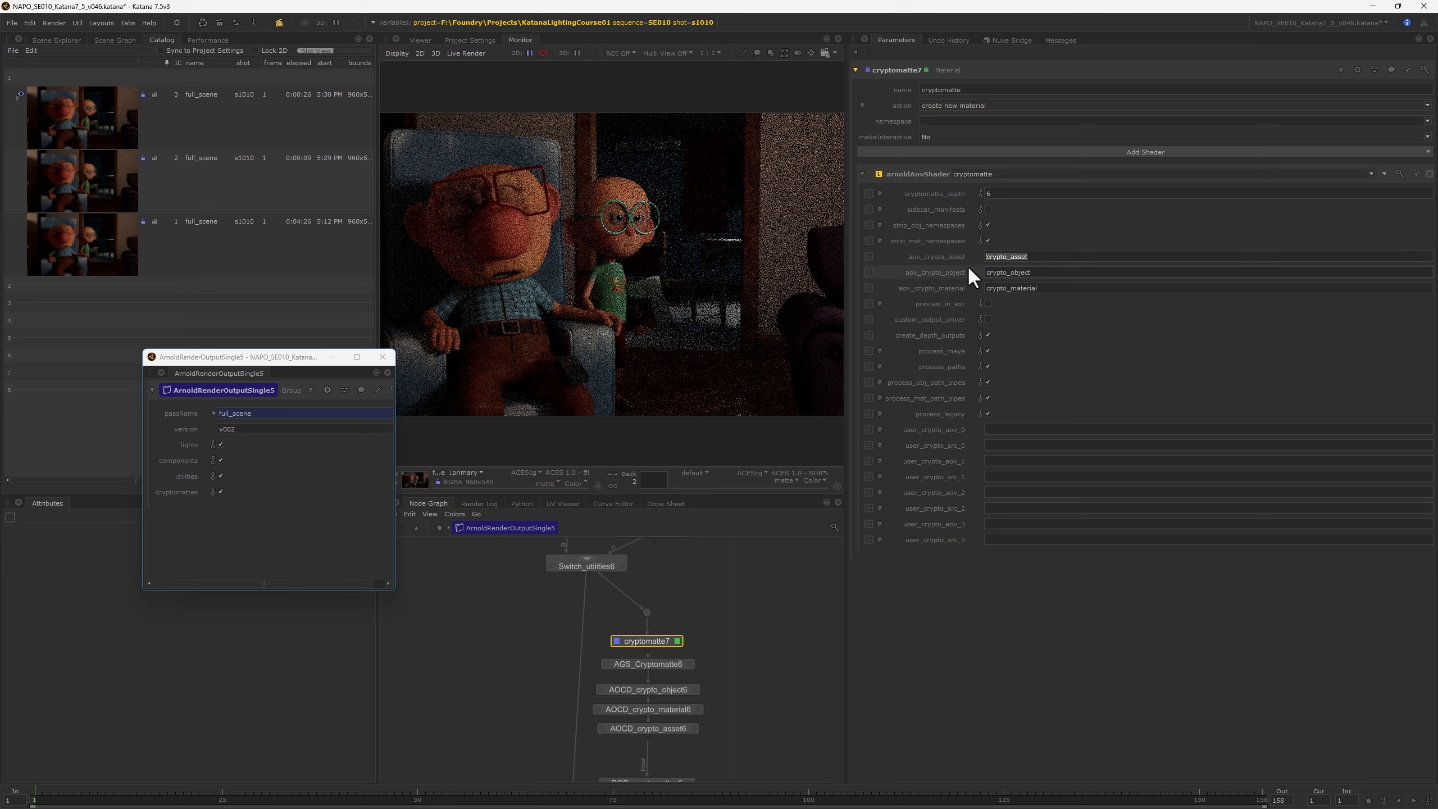
left_click(1050, 272)
key("Tab")
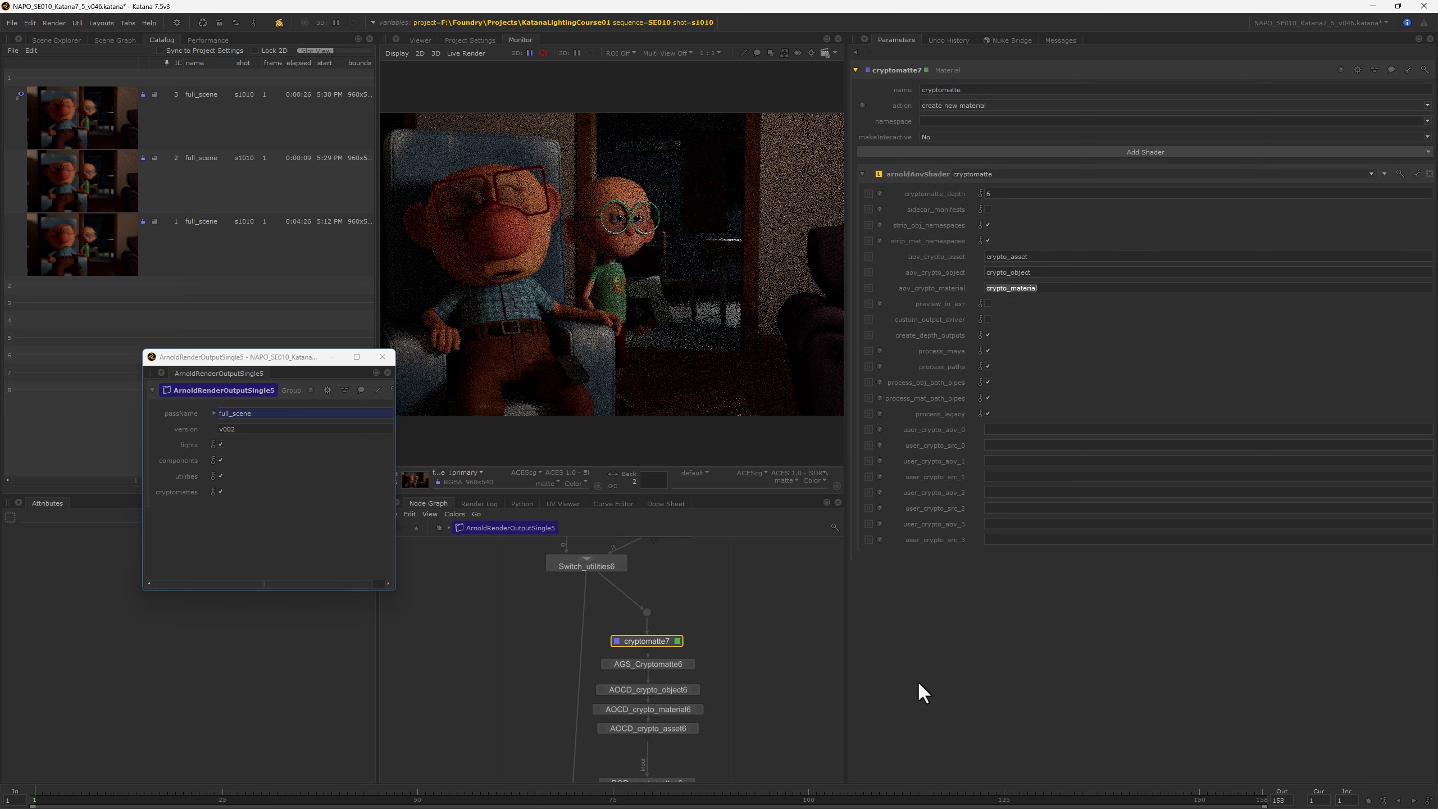
Inspect AGS_Cryptomatte6 and expand its Channel Definitions to view the aov_shaders entry
middle_click_drag(730, 648, 711, 619)
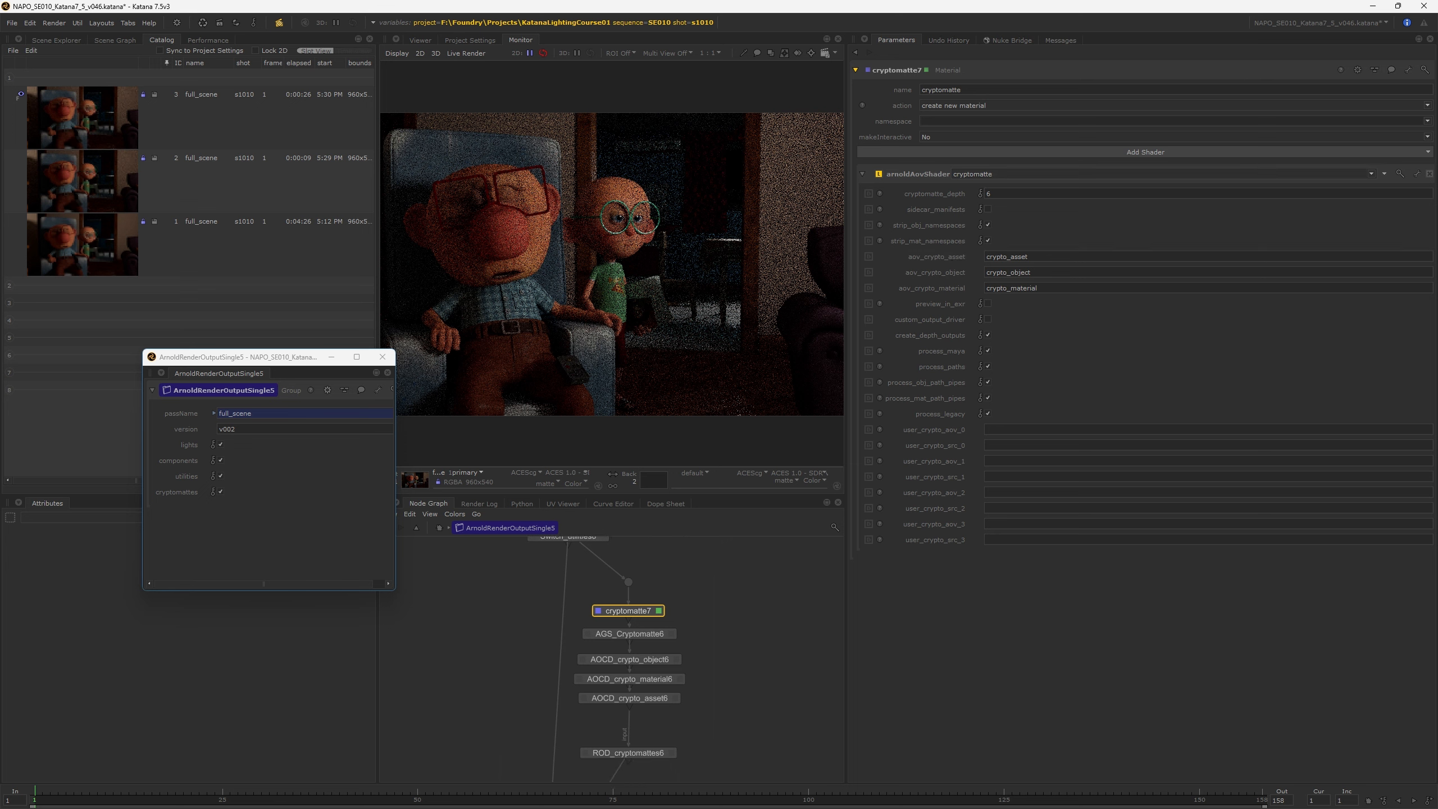
left_click(627, 634)
key("e")
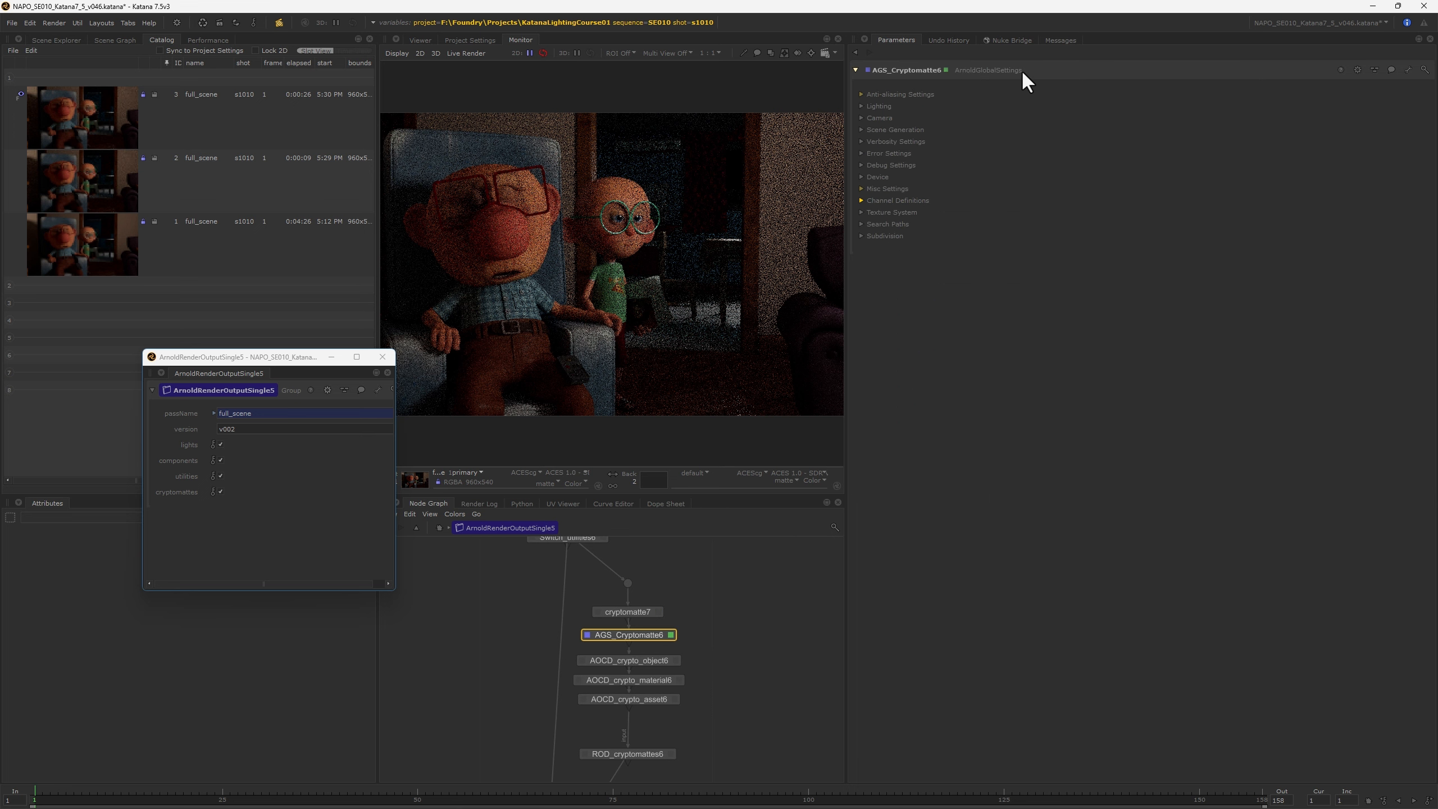
left_click(860, 200)
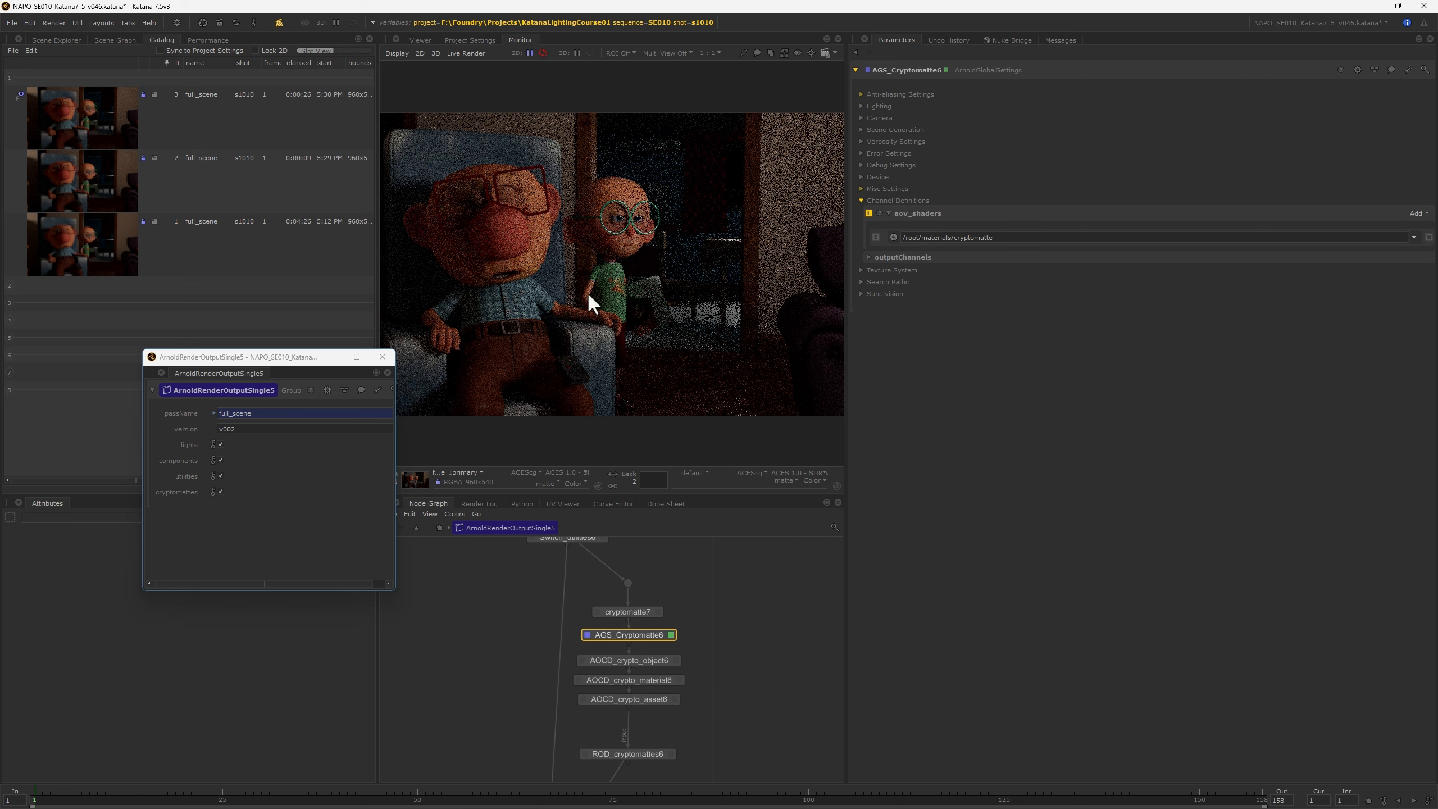
Move the floating ArnoldRenderOutputSingle5 parameters out of the way and locate the cryptomatte material under /root/materials in the Scene Explorer
left_click_drag(308, 356, 327, 600)
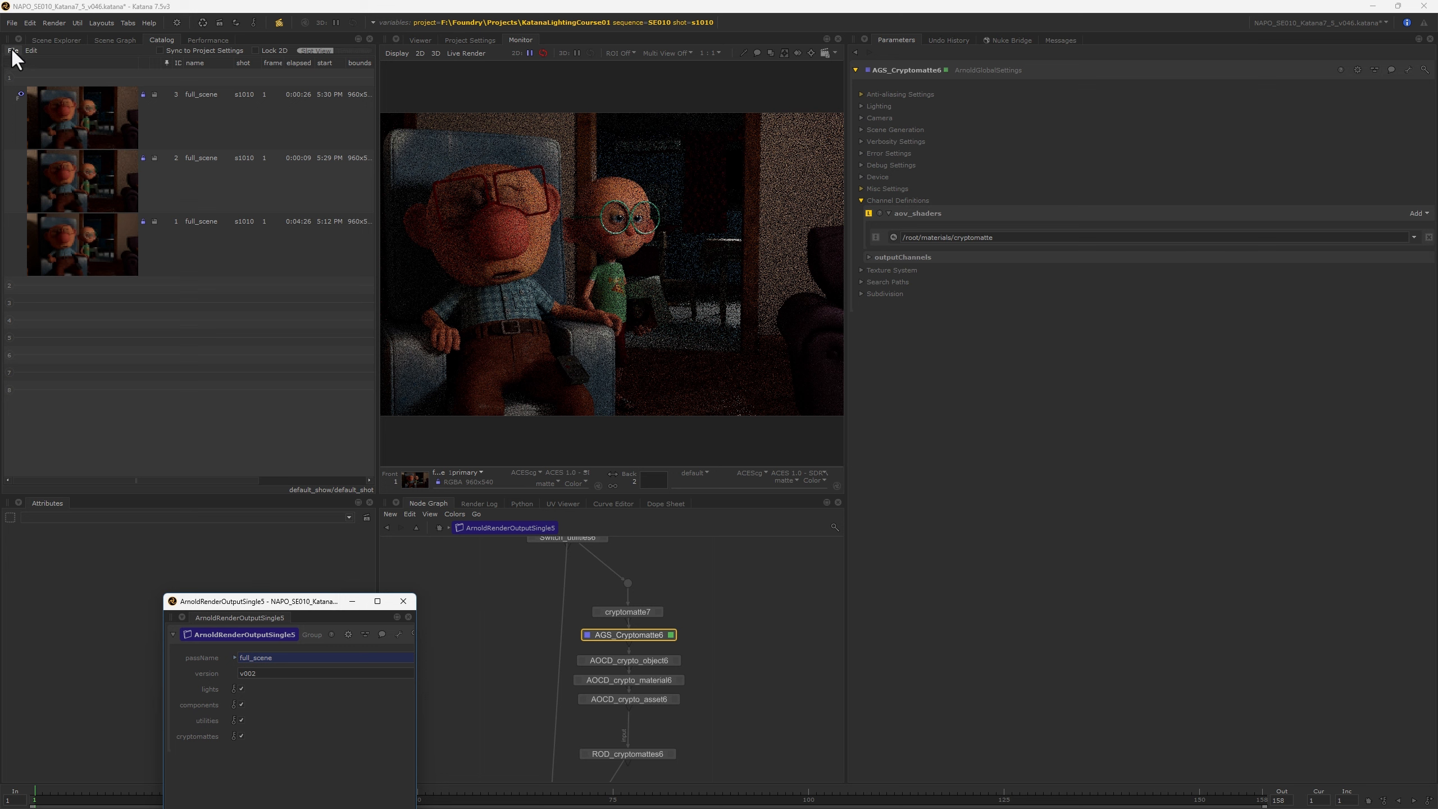
left_click(46, 39)
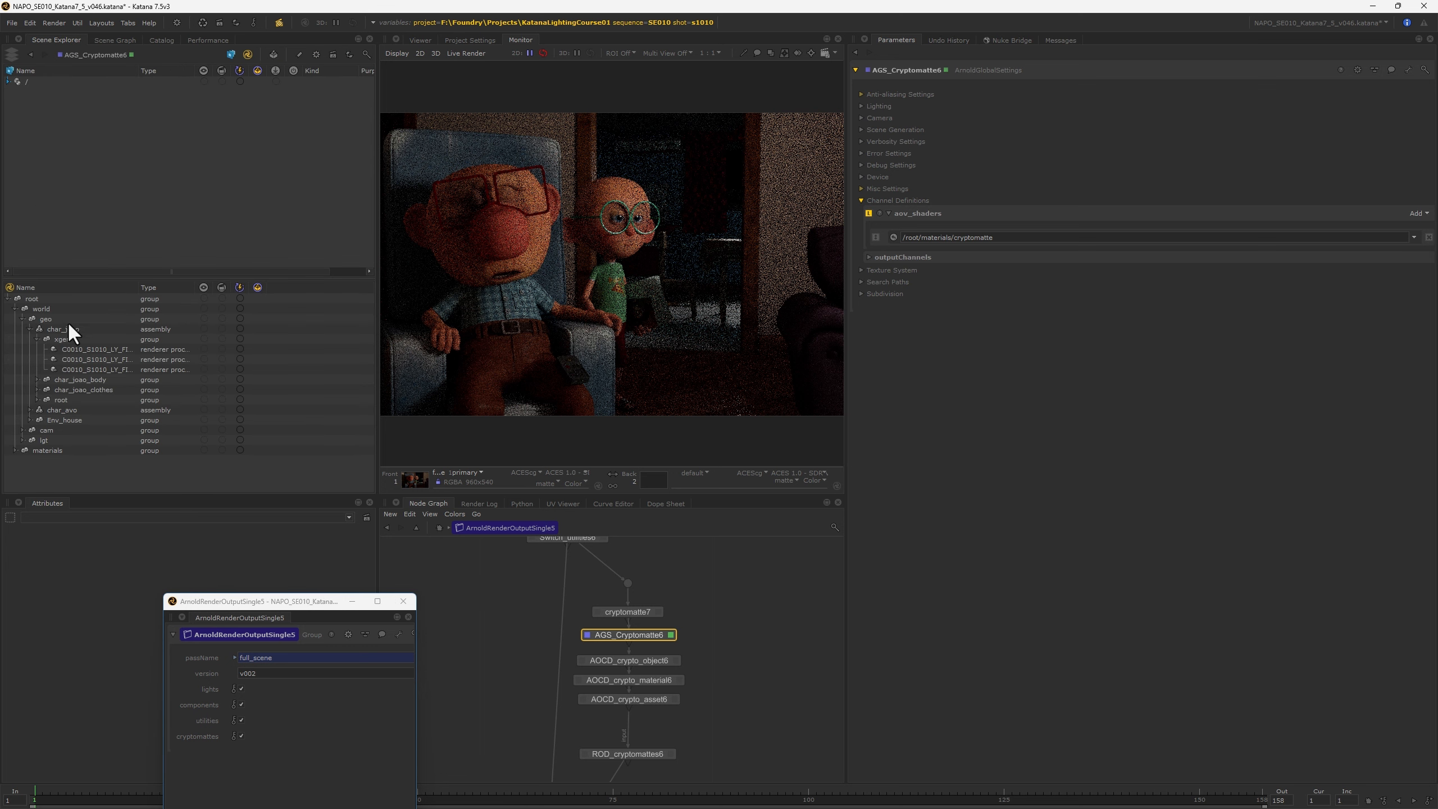
left_click(45, 450)
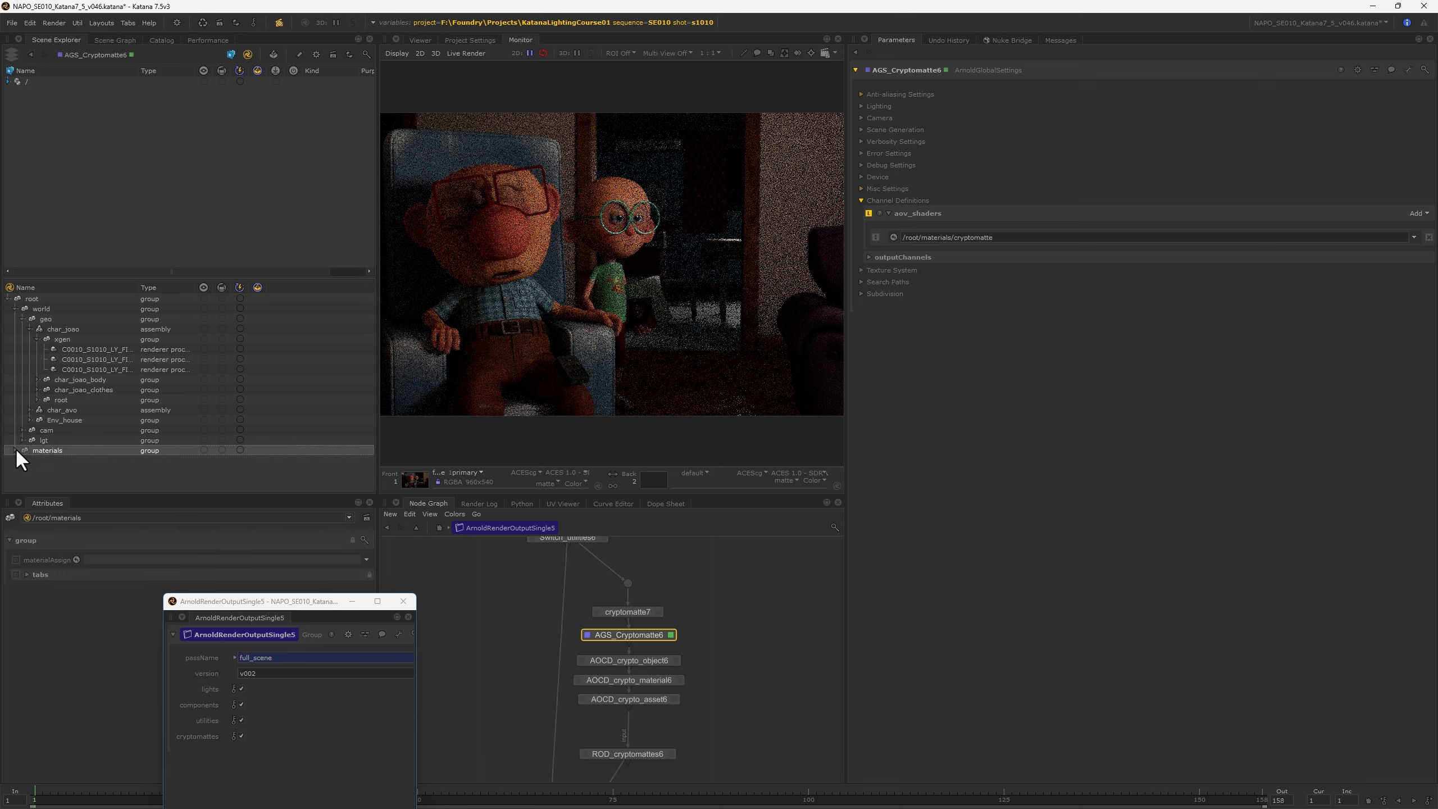
left_click(15, 450)
scroll(67, 478, "down", 2)
left_click(56, 480)
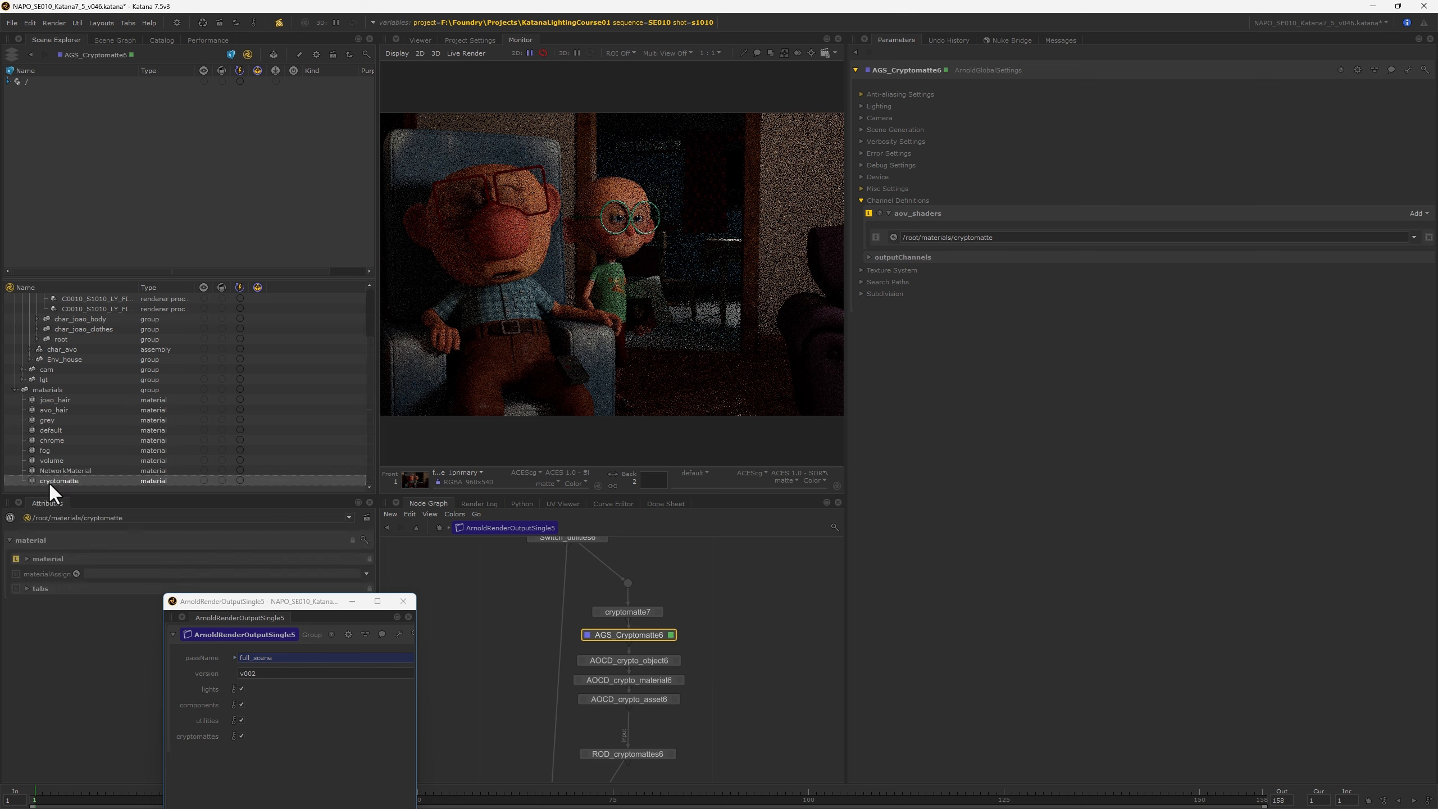
Review how AGS_Cryptomatte6 references the cryptomatte7 material at /root/materials/cryptomatte in aov_shaders, and check its Misc Settings
left_click(635, 607)
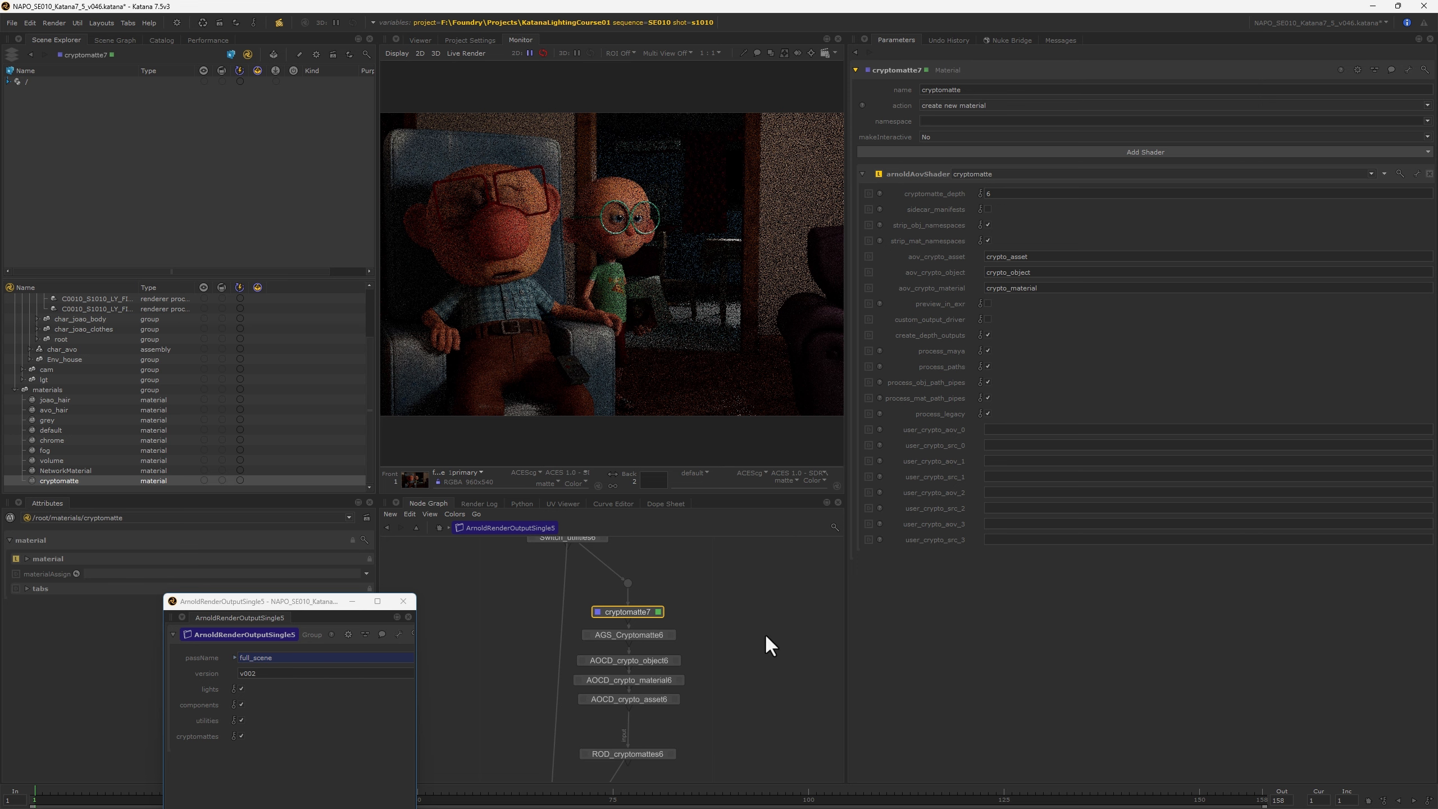
left_click(635, 634)
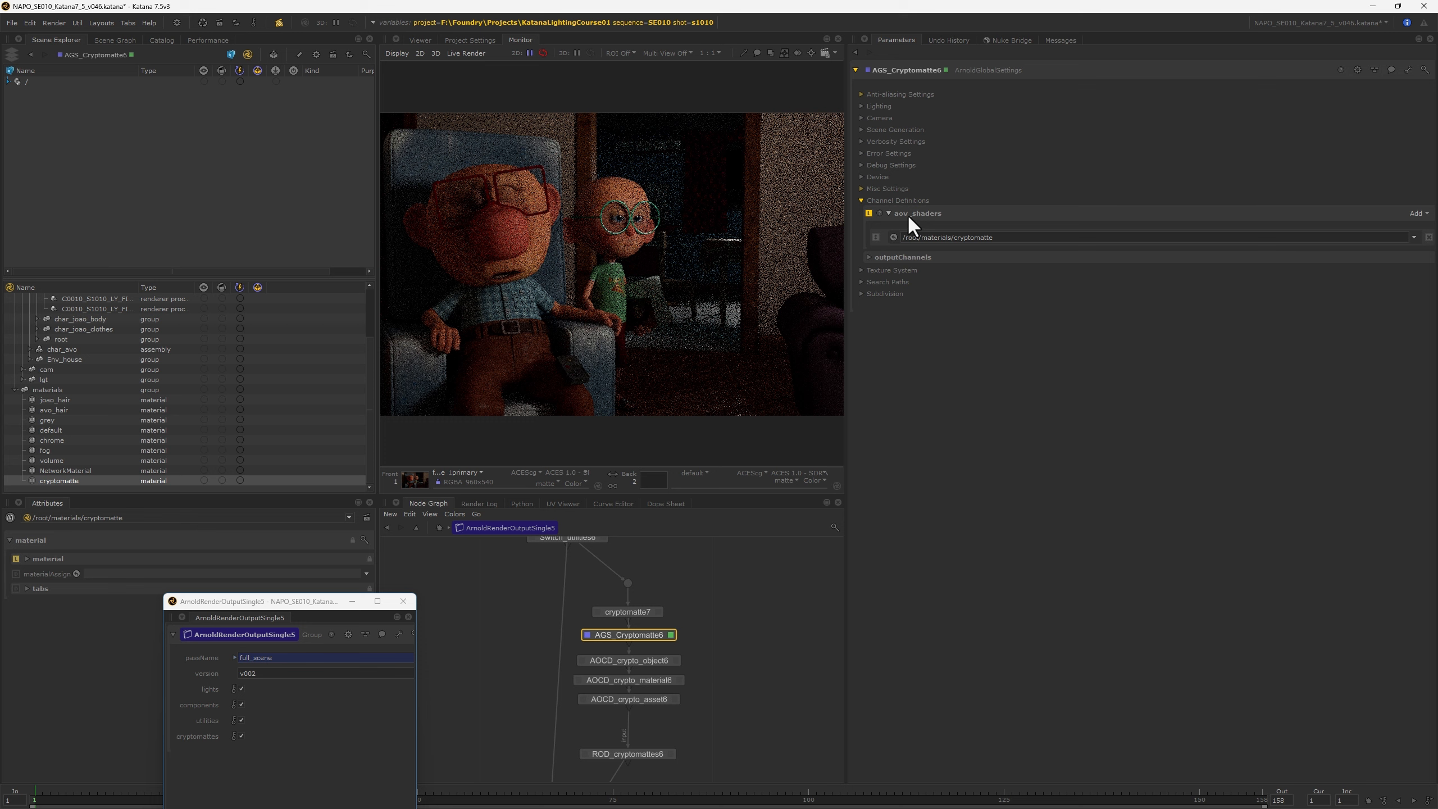
left_click_drag(49, 474, 1011, 238)
left_click(863, 188)
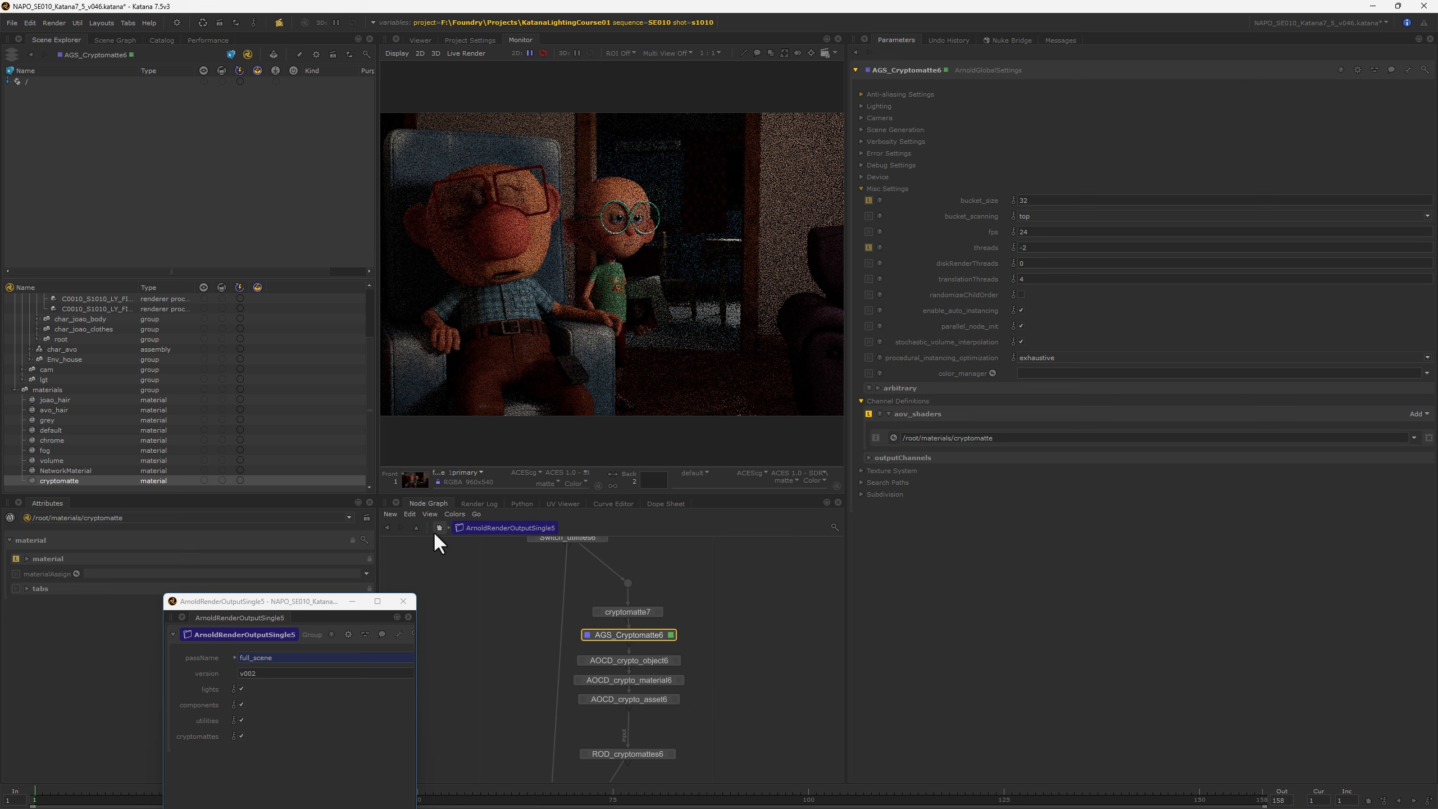
left_click(882, 188)
Inspect the cryptomatte channel definitions AOCD_crypto_object6, AOCD_crypto_material6 and AOCD_crypto_asset6, checking the channel name of the object one
middle_click_drag(694, 668, 667, 634)
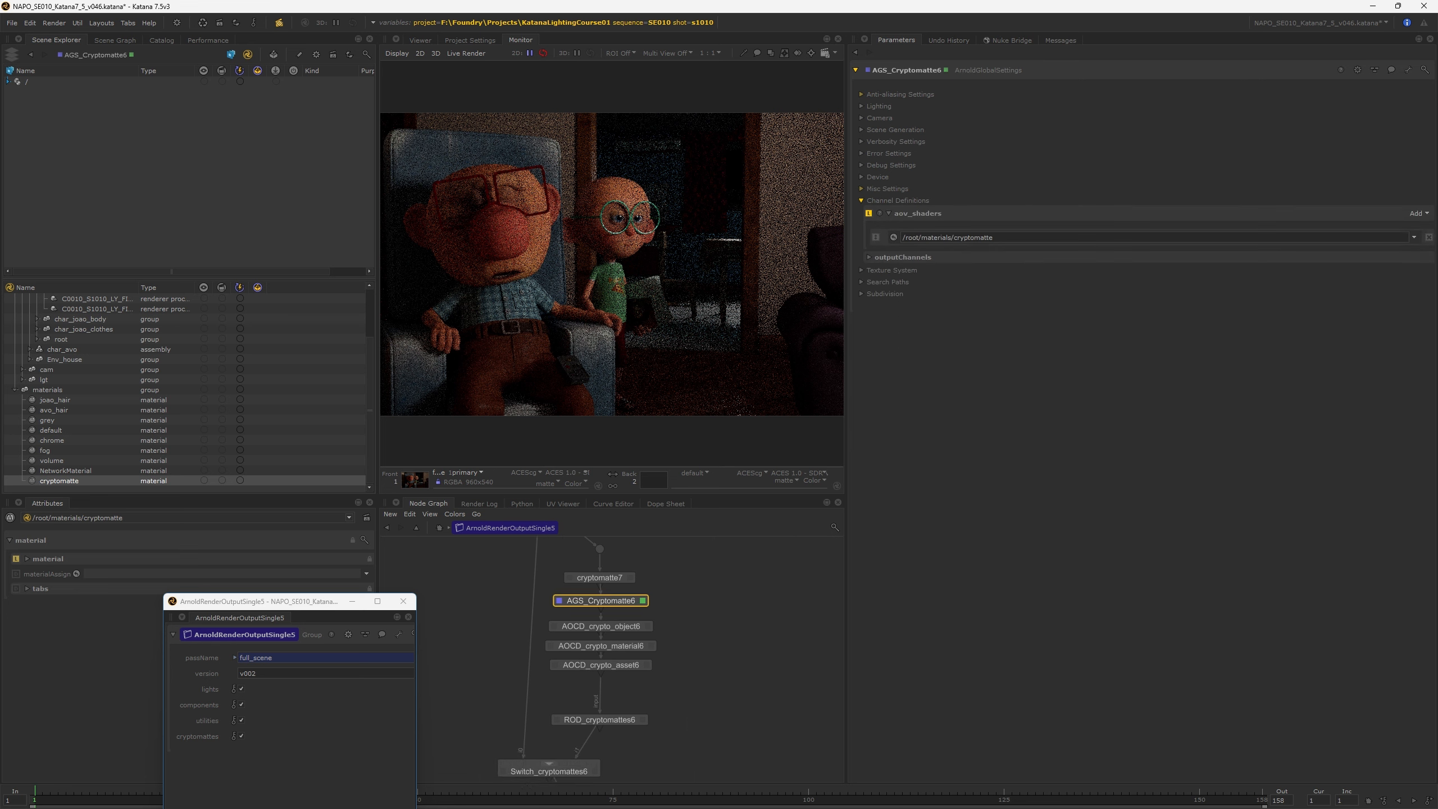
left_click(628, 626)
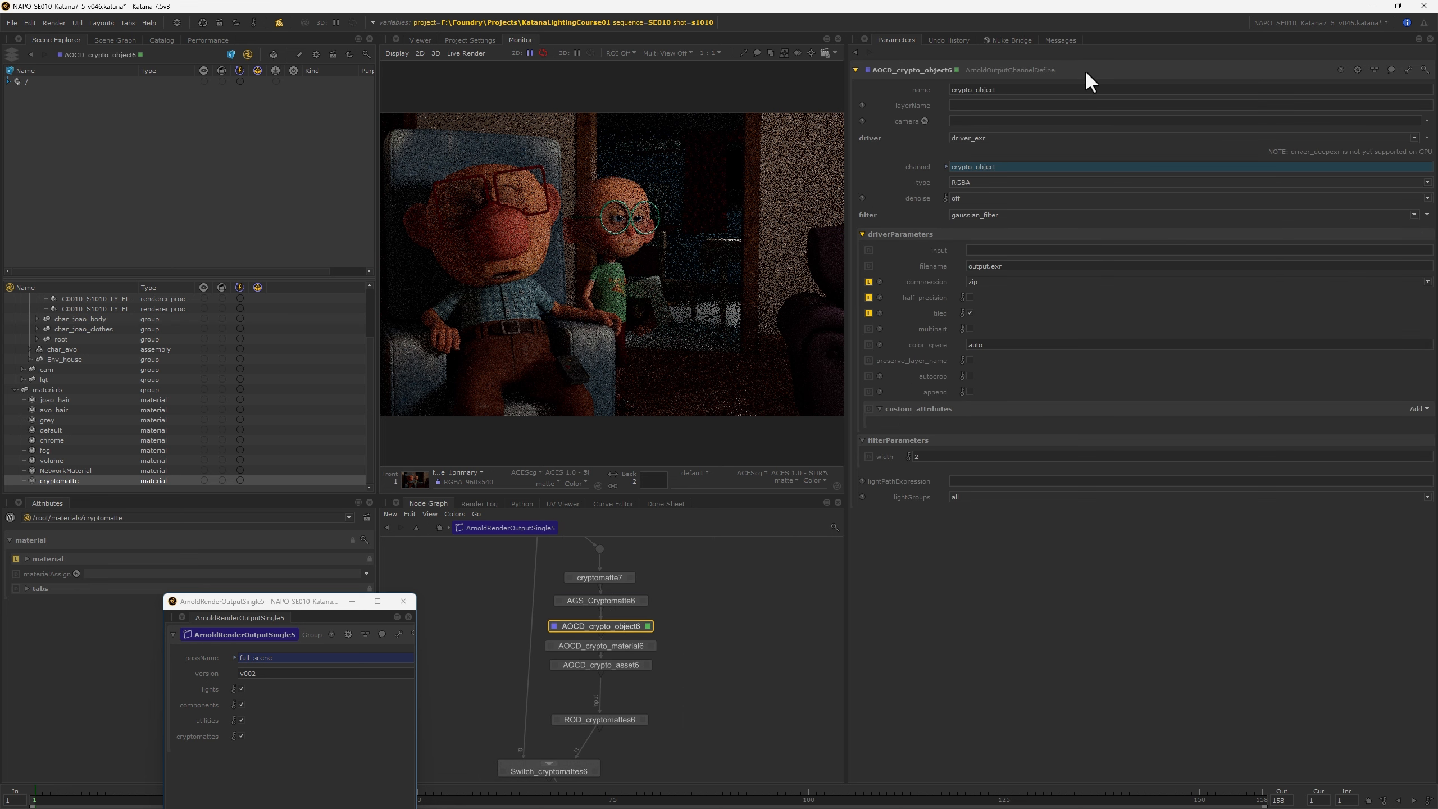
left_click_drag(999, 91, 926, 92)
left_click(634, 642)
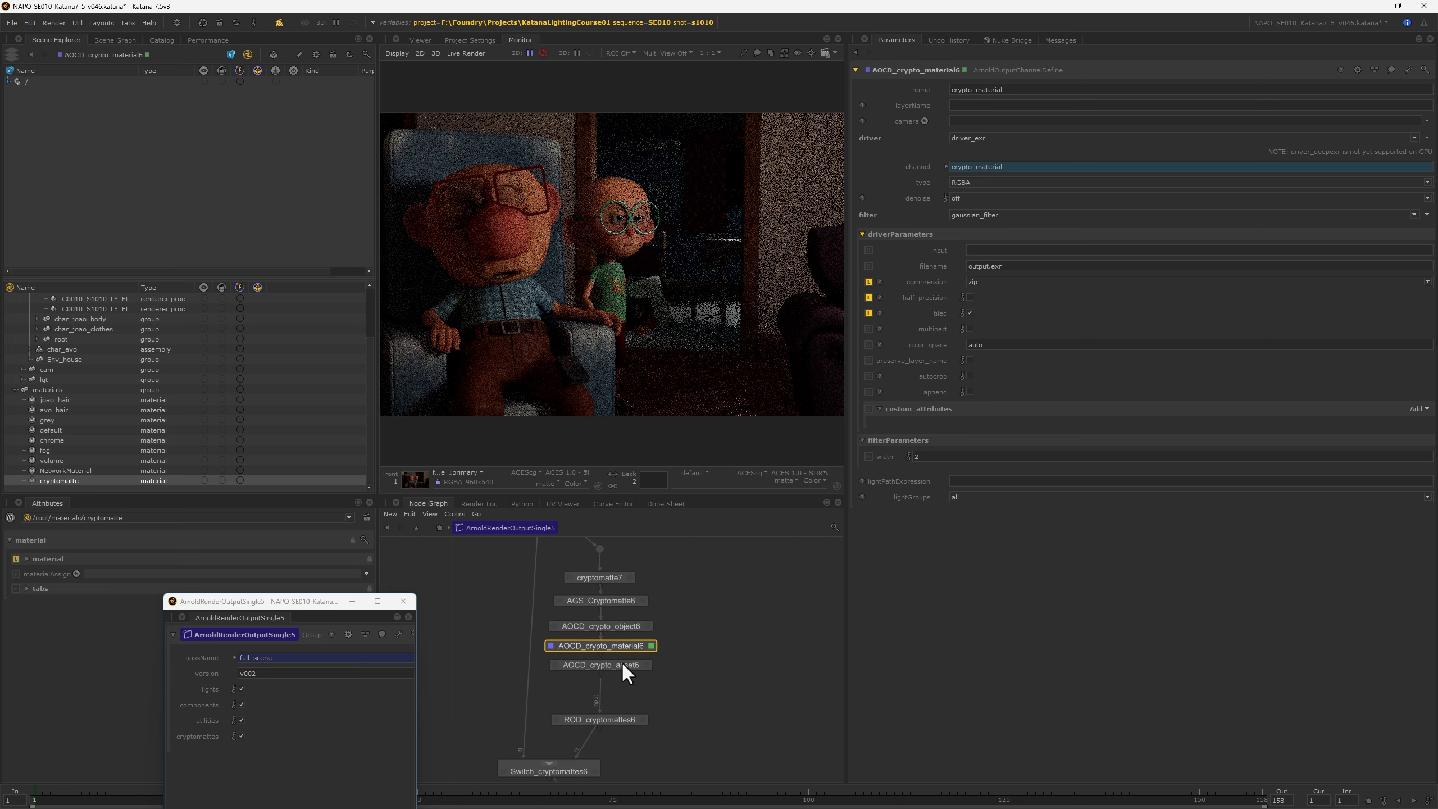
left_click(621, 661)
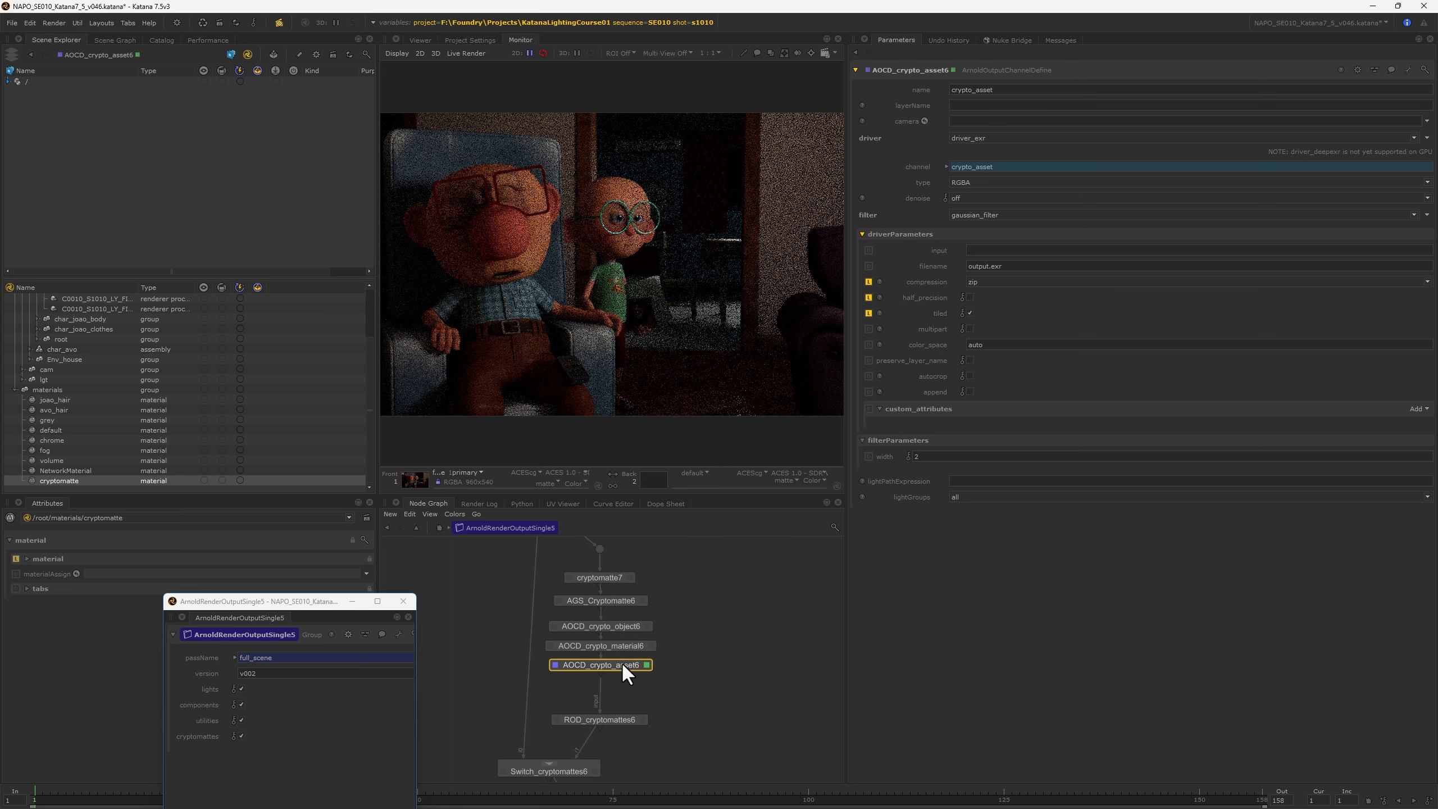
Inspect the channel list and render location of ROD_cryptomattes6
middle_click_drag(621, 661, 629, 566)
left_click(628, 624)
double_click(628, 624)
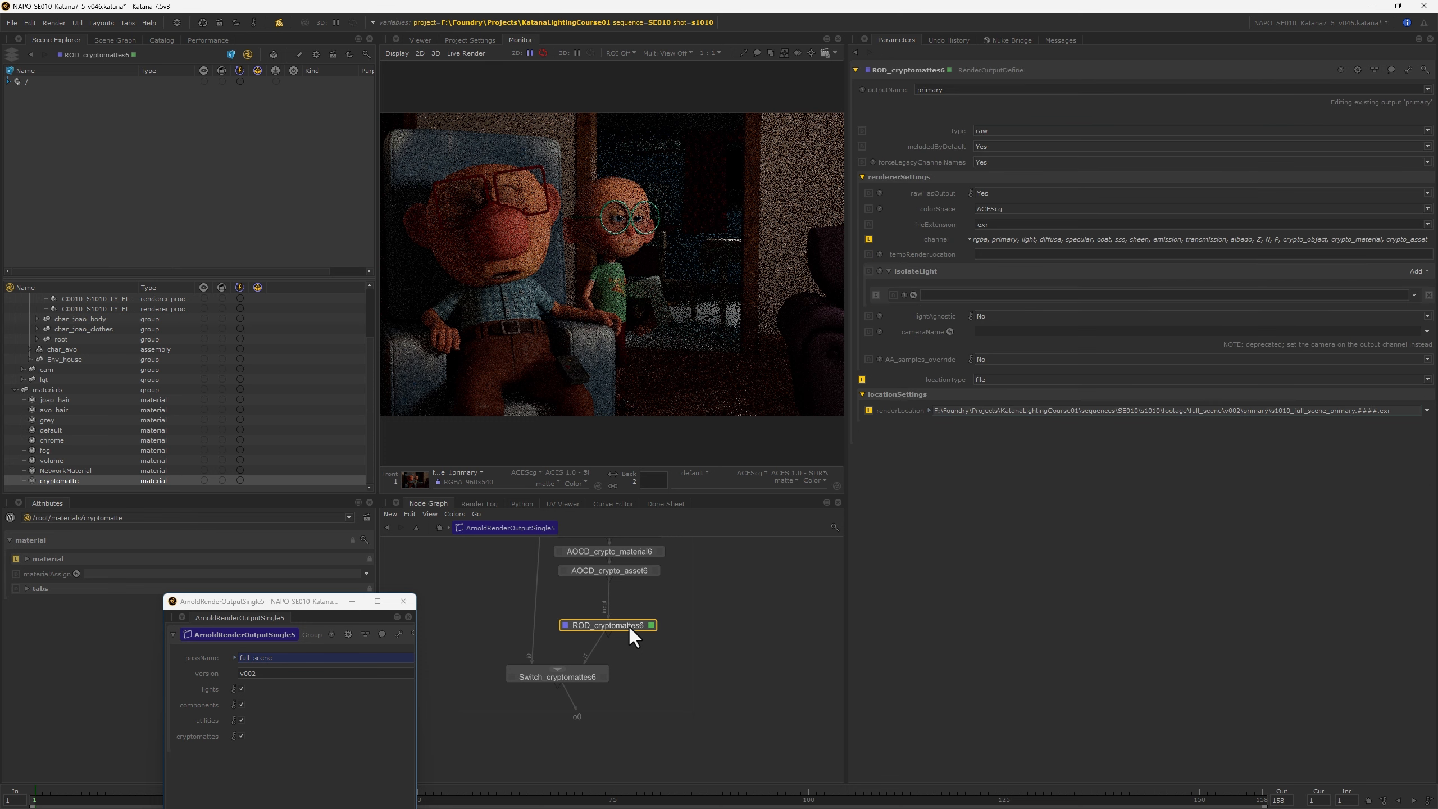
Review the renderLocation expression of ROD_cryptomattes6 and the channel list of ROD_utilities6
left_click(929, 410)
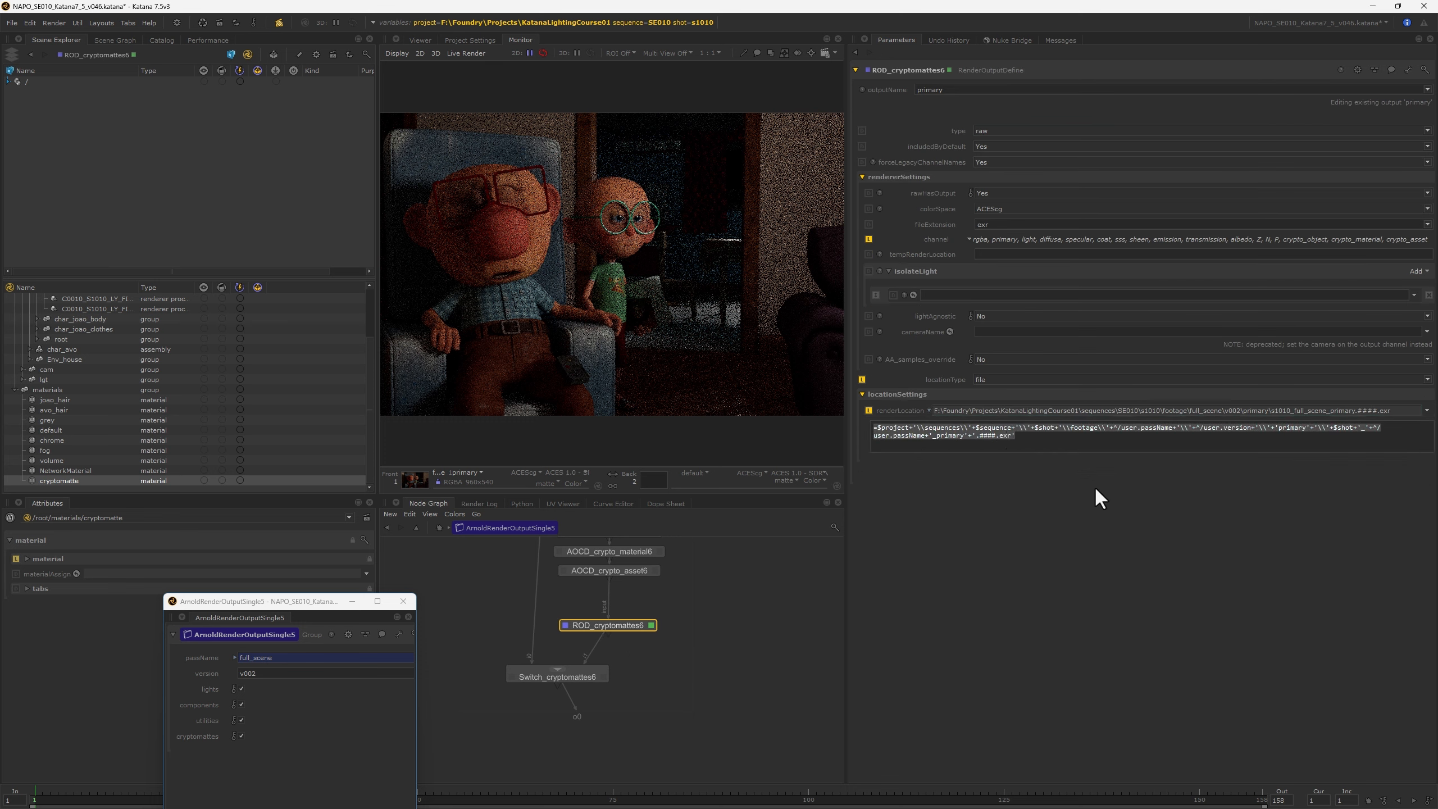
left_click(968, 239)
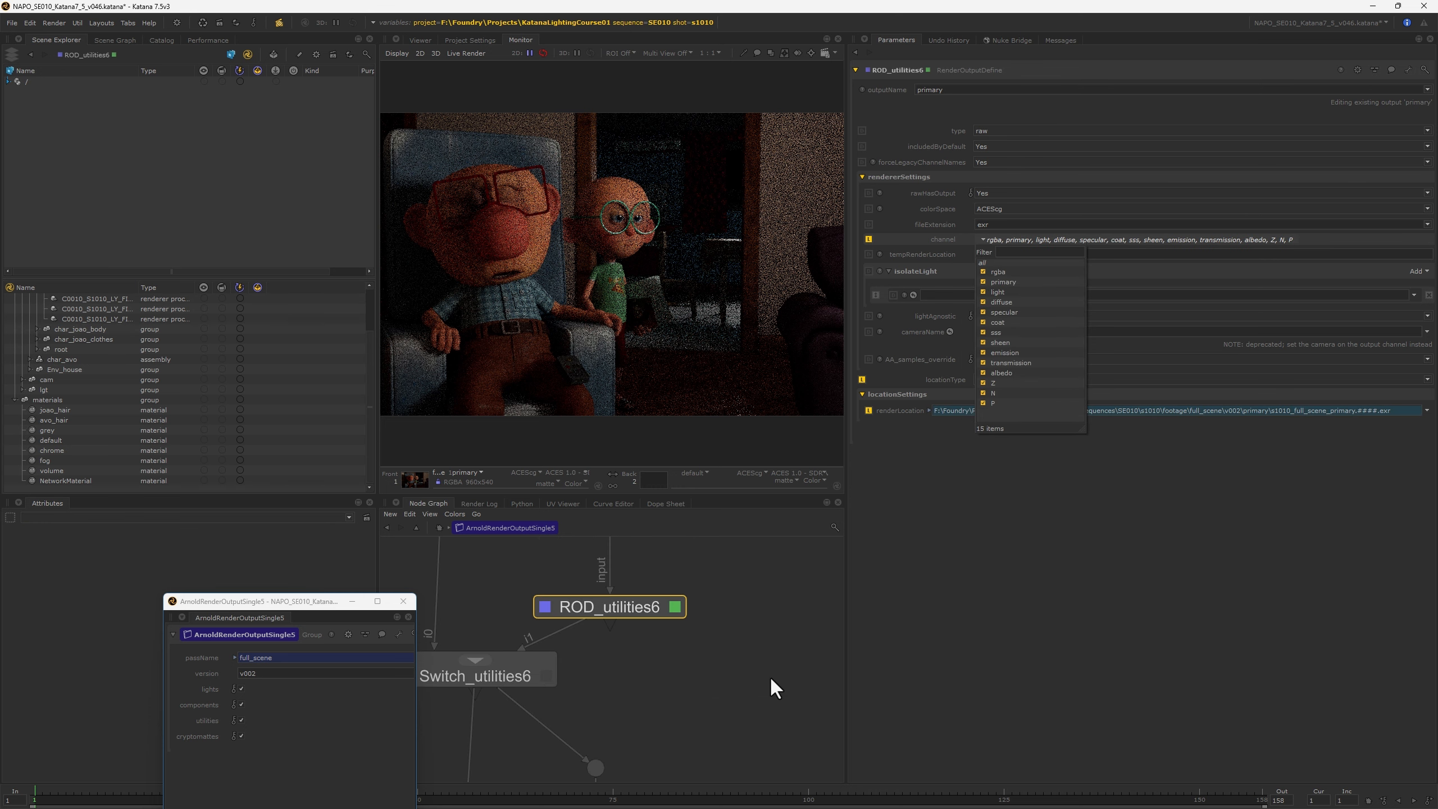
left_click(746, 663)
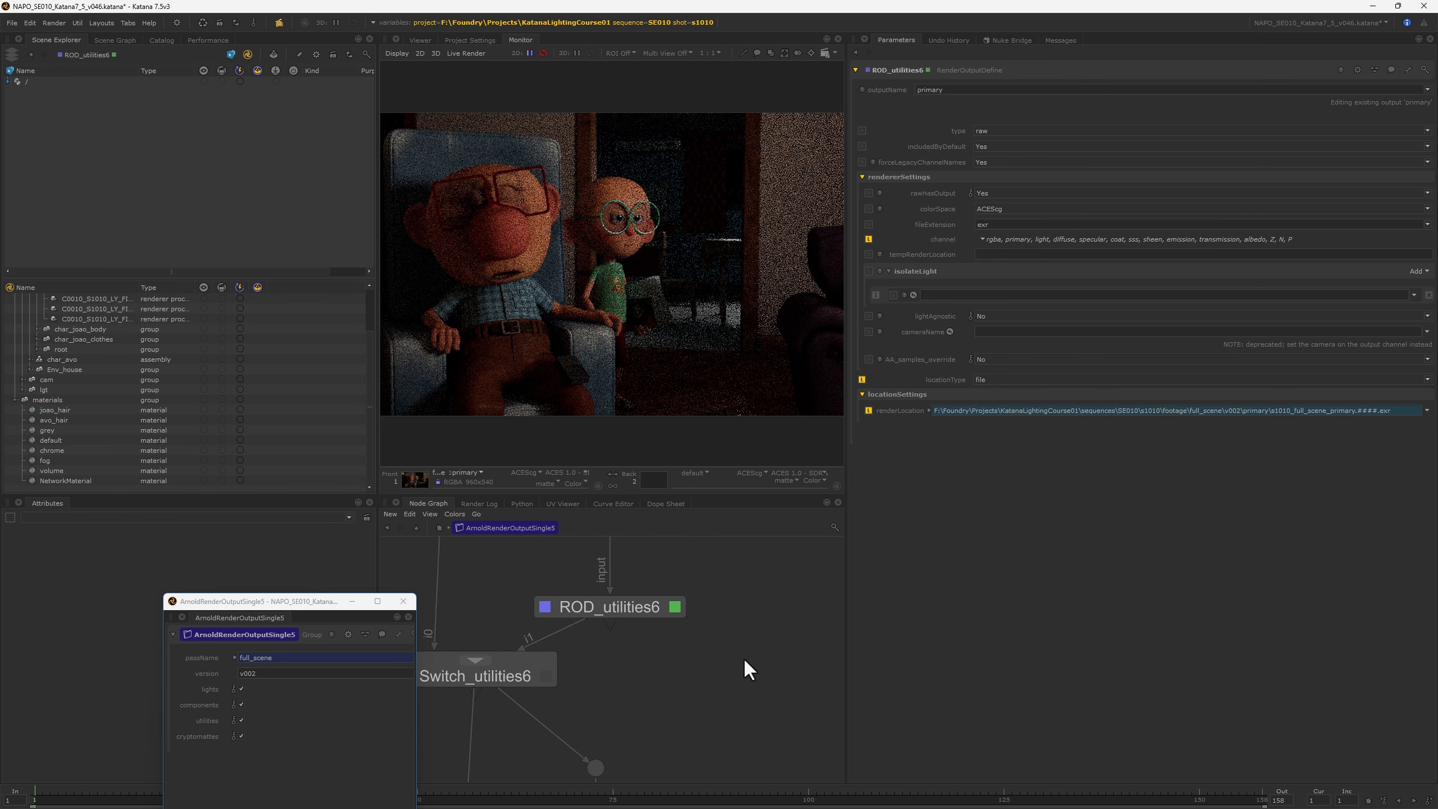
Inspect the parameters of ROD_components6 and the channels selected in its channel list
scroll(728, 629, "down", 6)
middle_click_drag(728, 629, 716, 768)
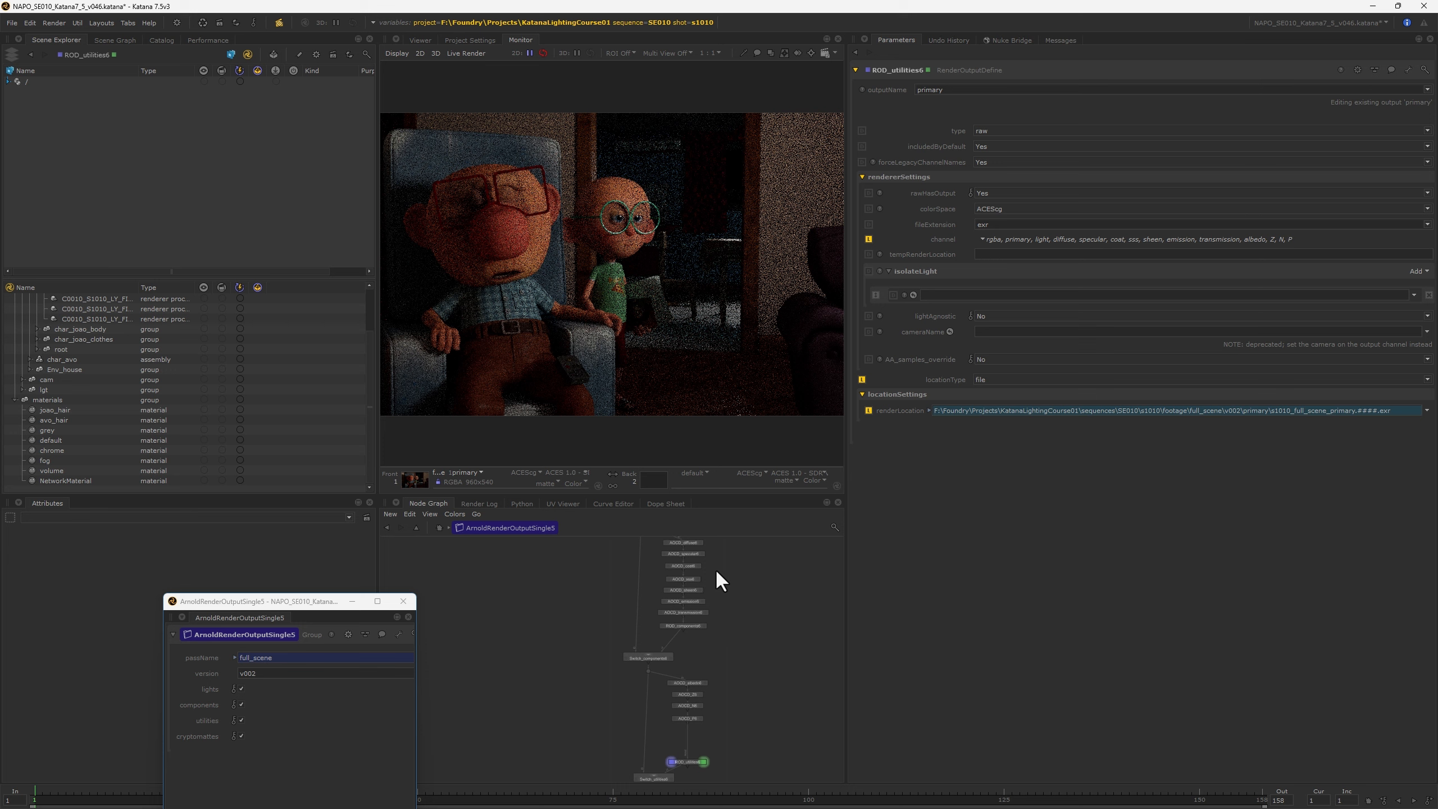
scroll(698, 609, "up", 5)
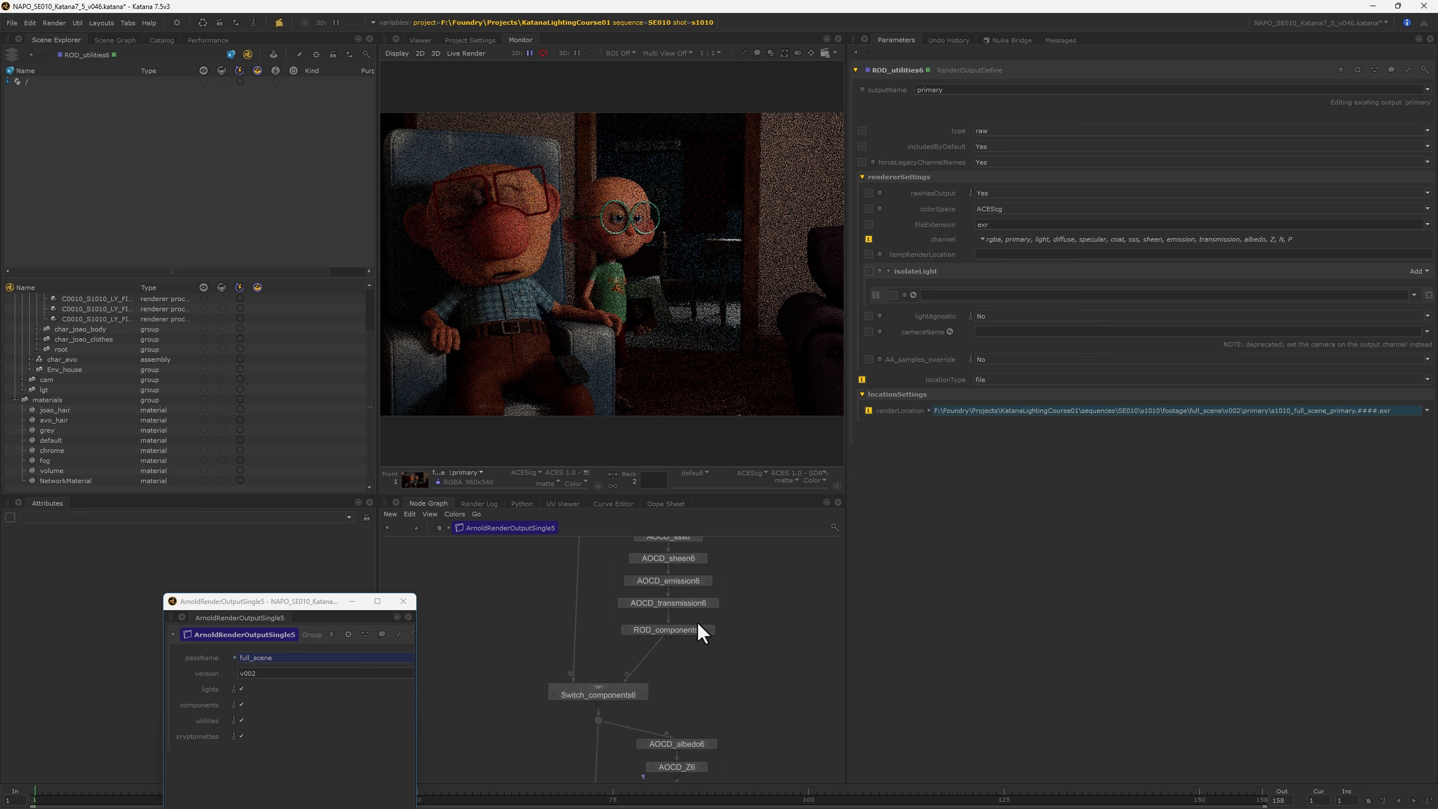
left_click(644, 633)
scroll(811, 691, "down", 2)
middle_click_drag(840, 556, 834, 681)
scroll(721, 632, "down", 4)
middle_click_drag(722, 631, 656, 689)
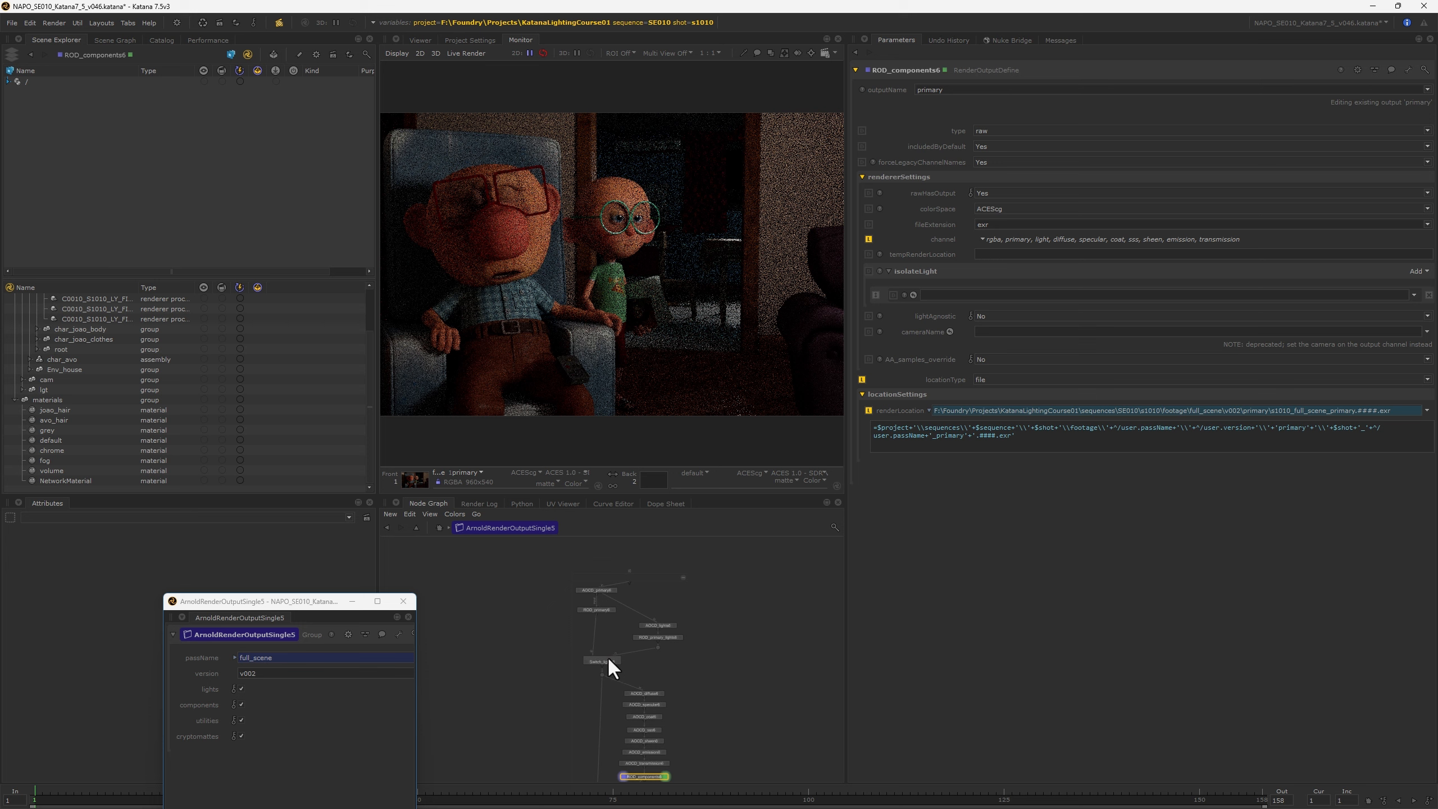
left_click(983, 238)
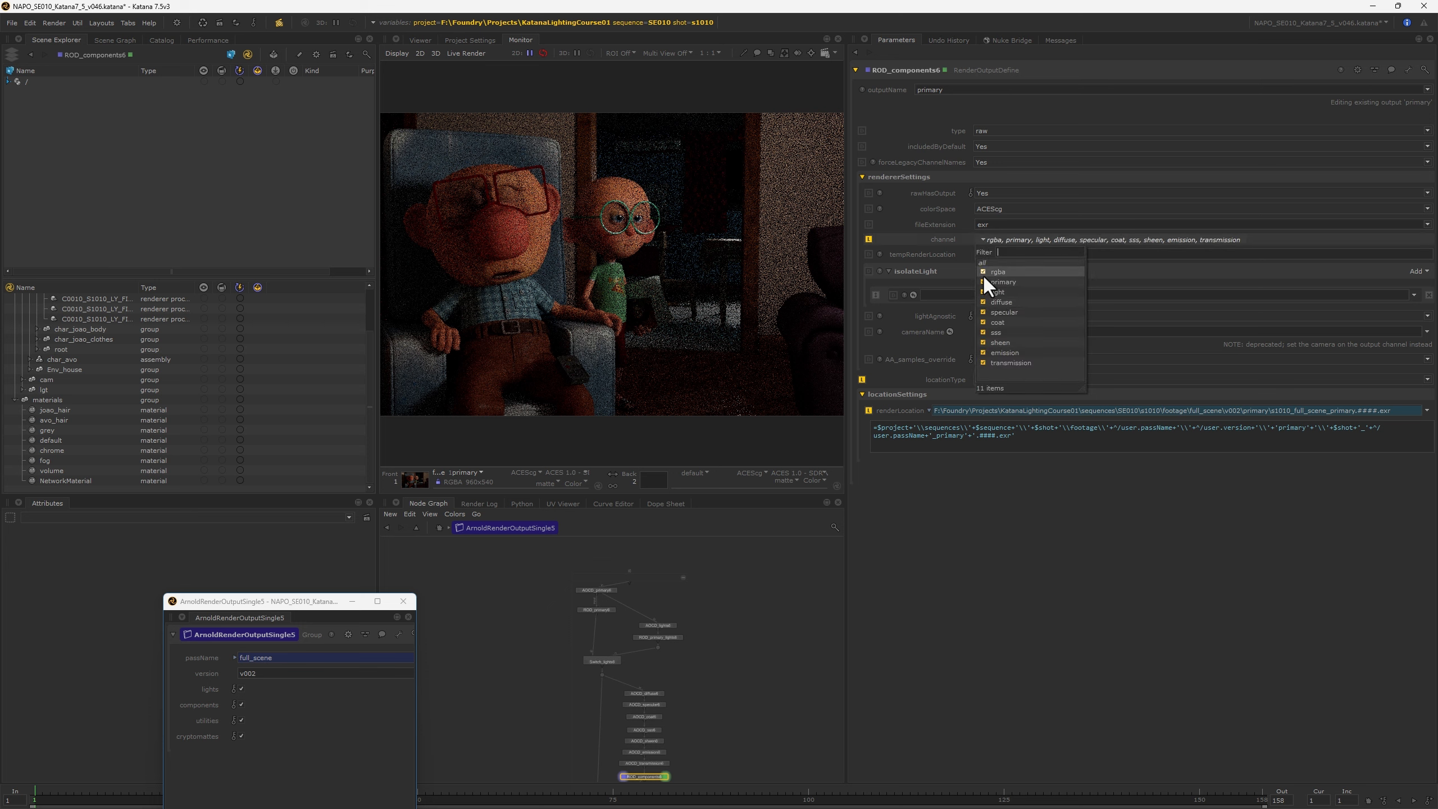
left_click(753, 729)
Return to ROD_cryptomattes6 and review the channels selected in its channel list
middle_click_drag(663, 766, 648, 592)
middle_click_drag(621, 712, 643, 605)
scroll(643, 605, "up", 5)
left_click(689, 612)
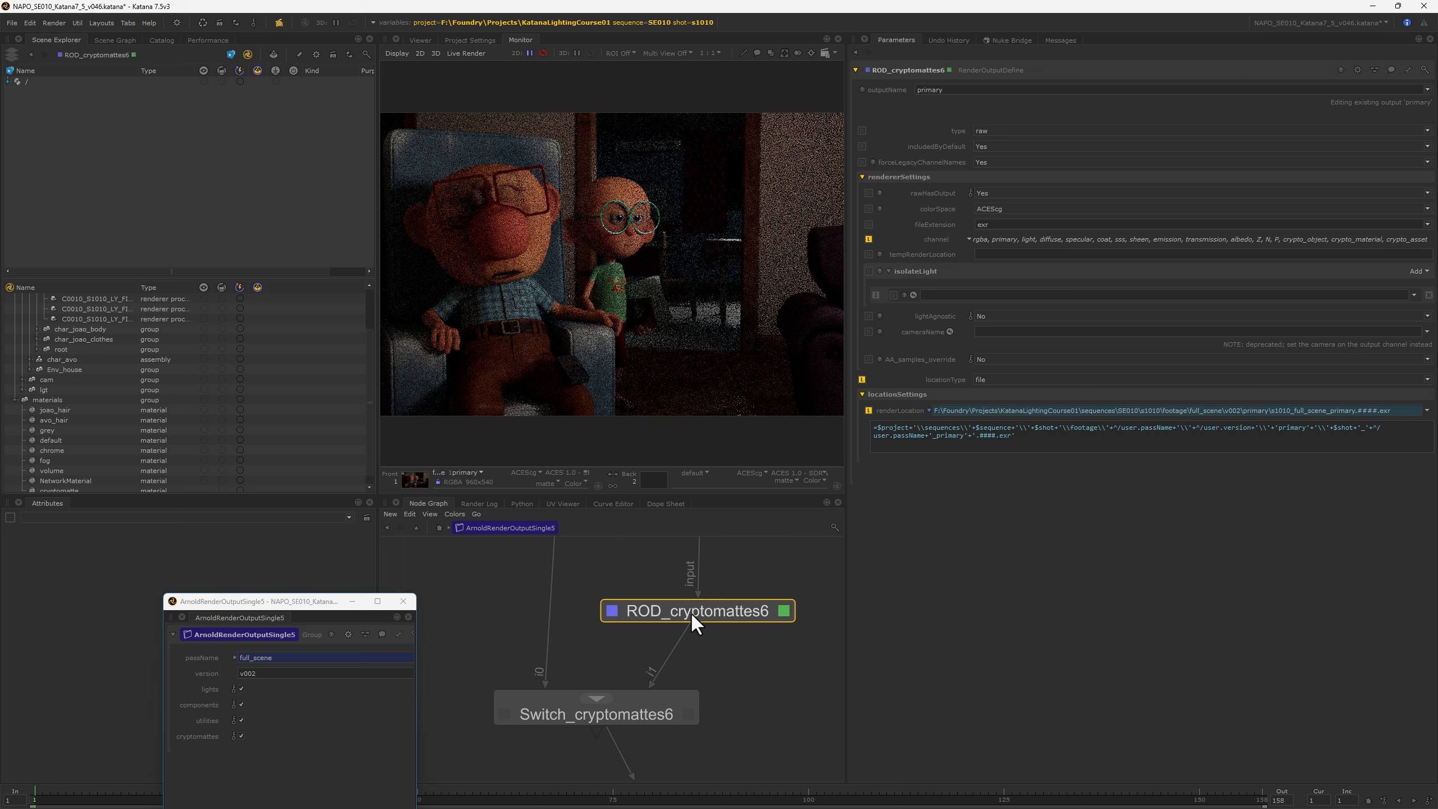
left_click(969, 239)
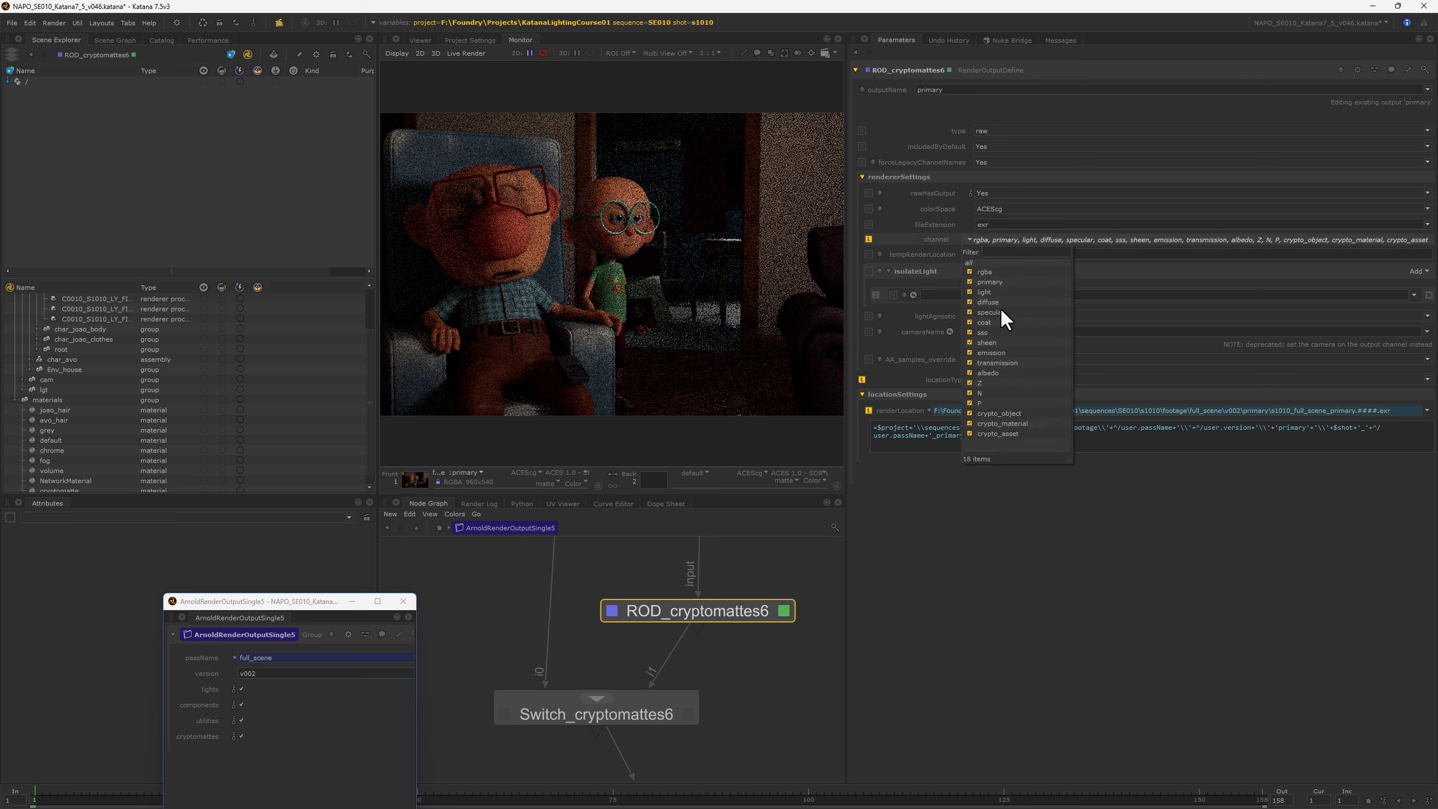
left_click(757, 714)
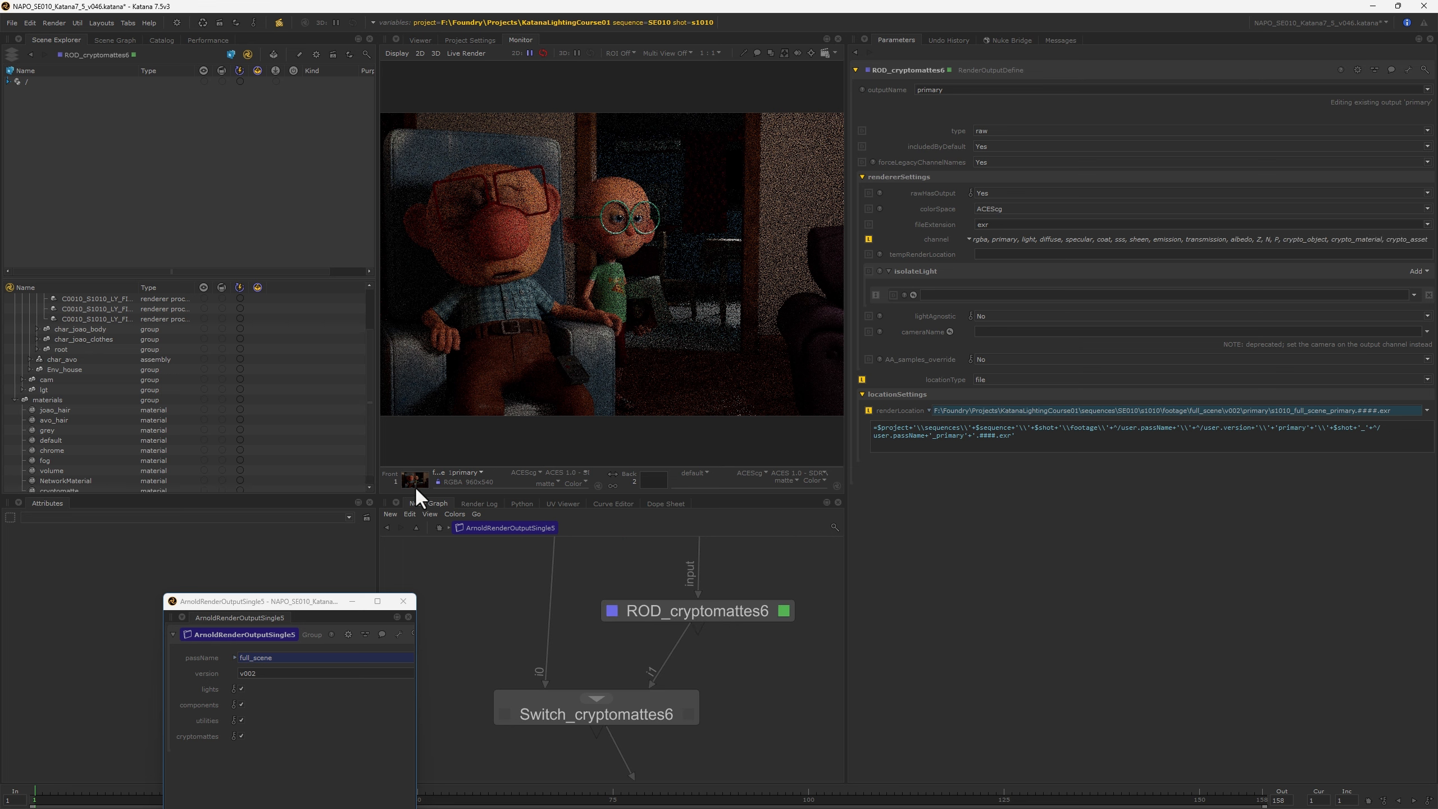
Check the parameters of Switch_cryptomattes6 and leave the ArnoldRenderOutputSingle5 group for the main node graph
scroll(616, 615, "down", 3)
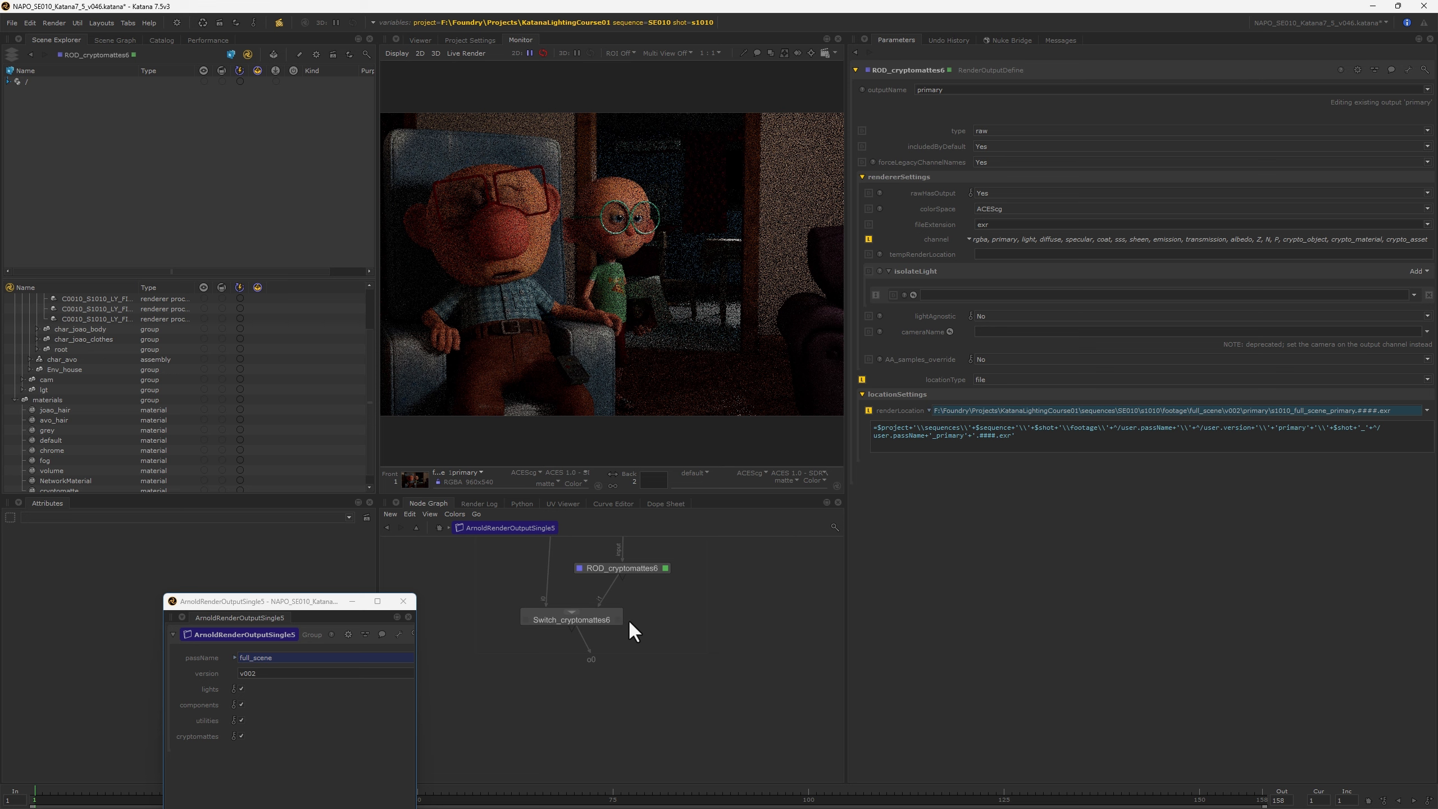
left_click(583, 617)
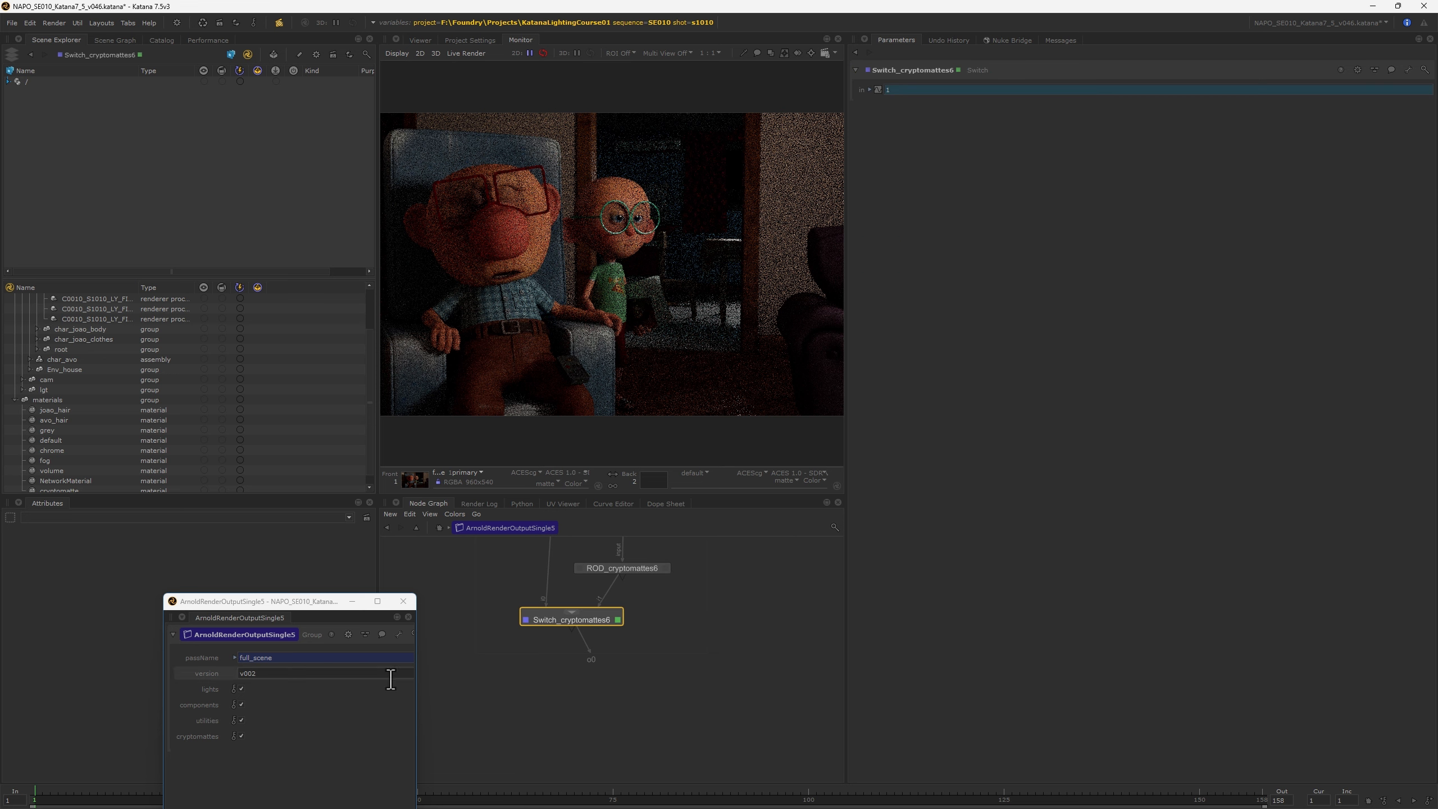
left_click(439, 527)
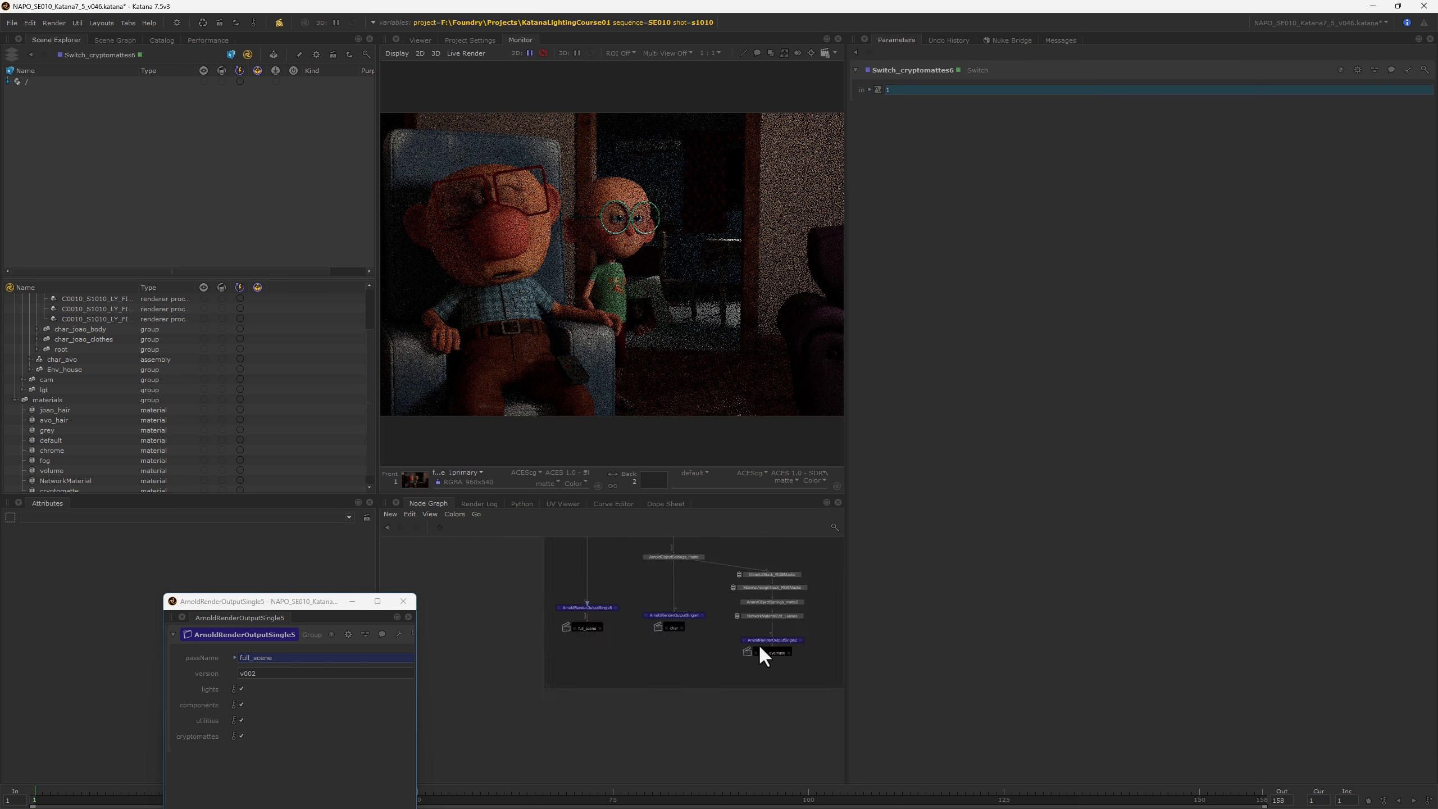
Show the ArnoldRenderOutputSingle5 parameters in the main Parameters pane and close its floating parameters window
middle_click_drag(591, 606, 635, 654)
scroll(636, 653, "up", 5)
double_click(679, 656)
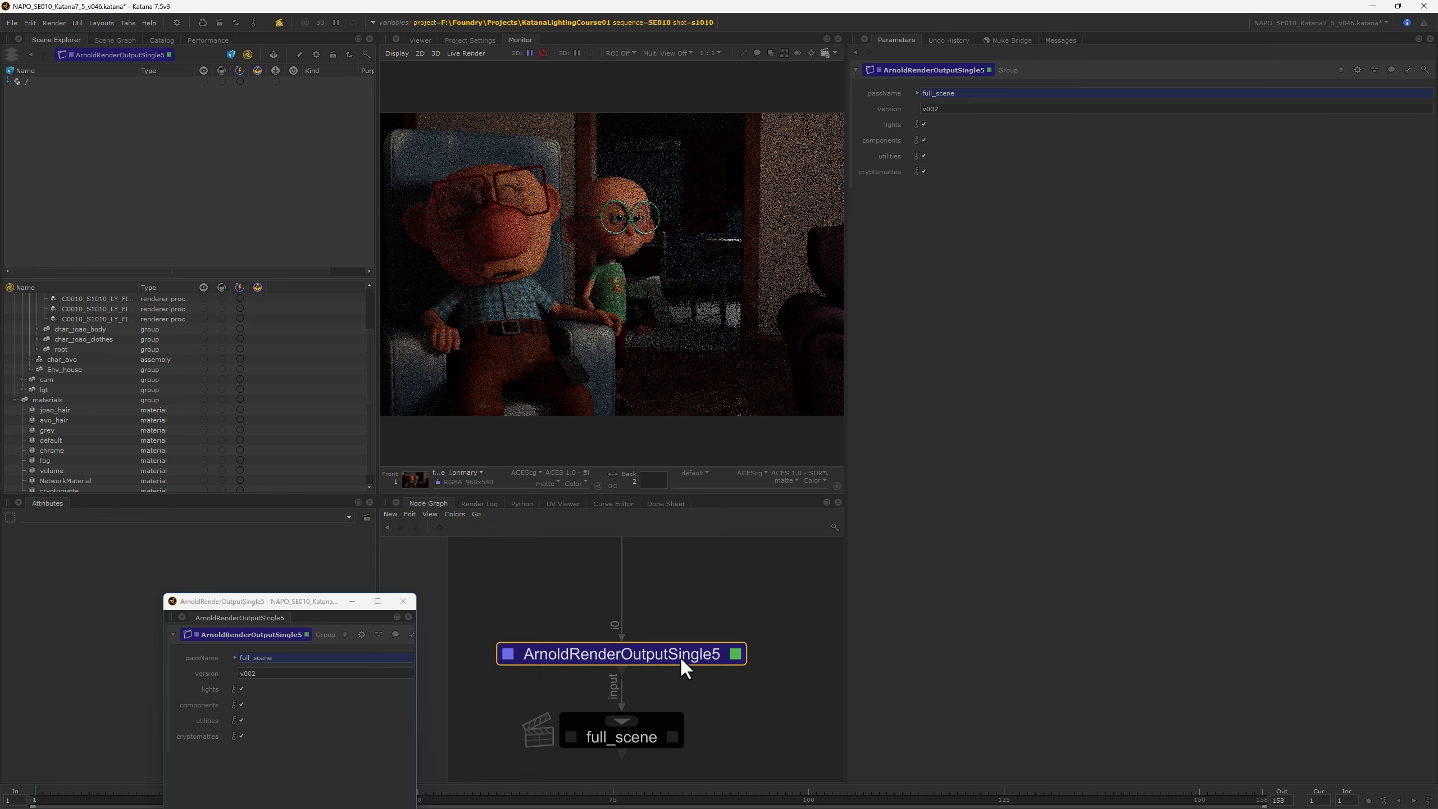
left_click_drag(340, 606, 444, 288)
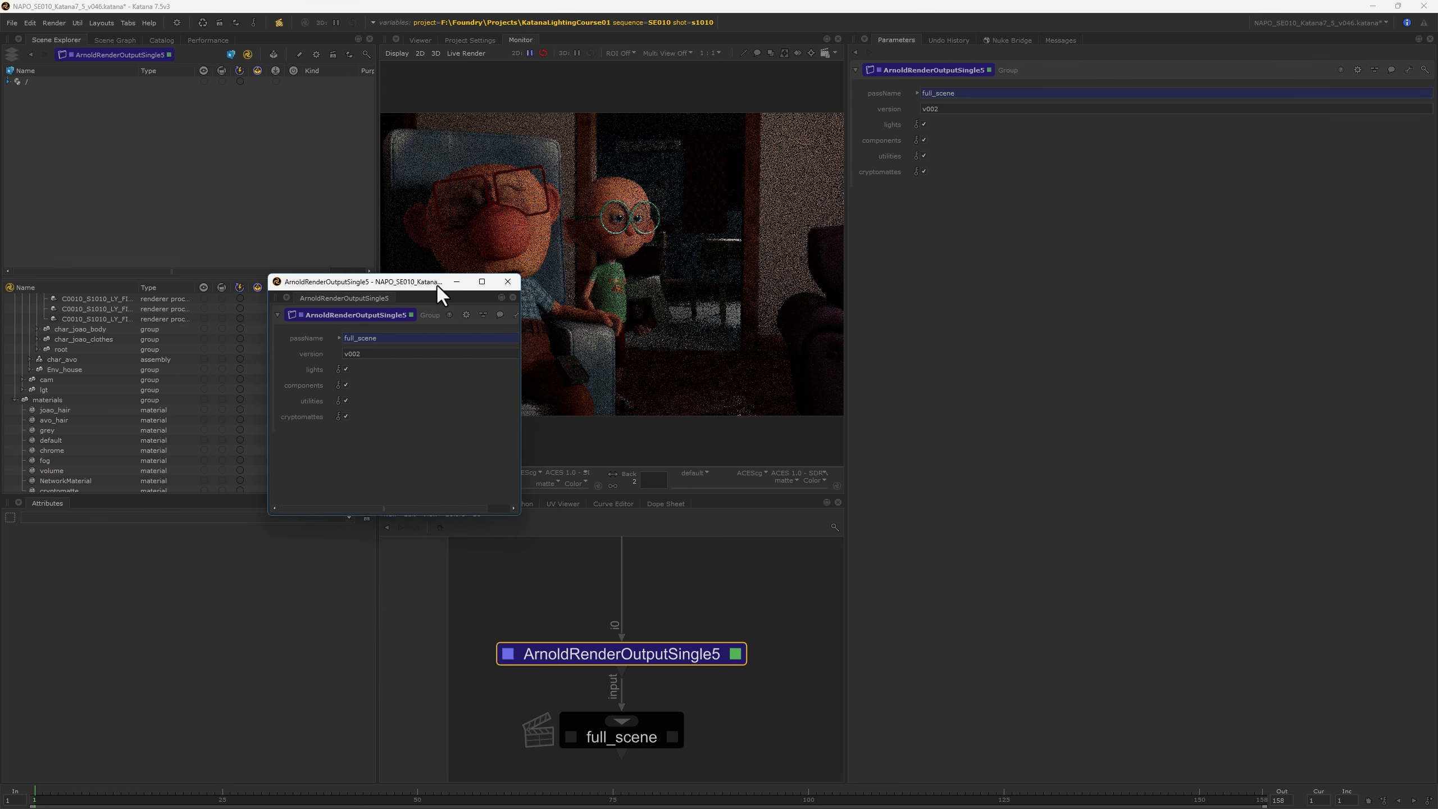
left_click(508, 281)
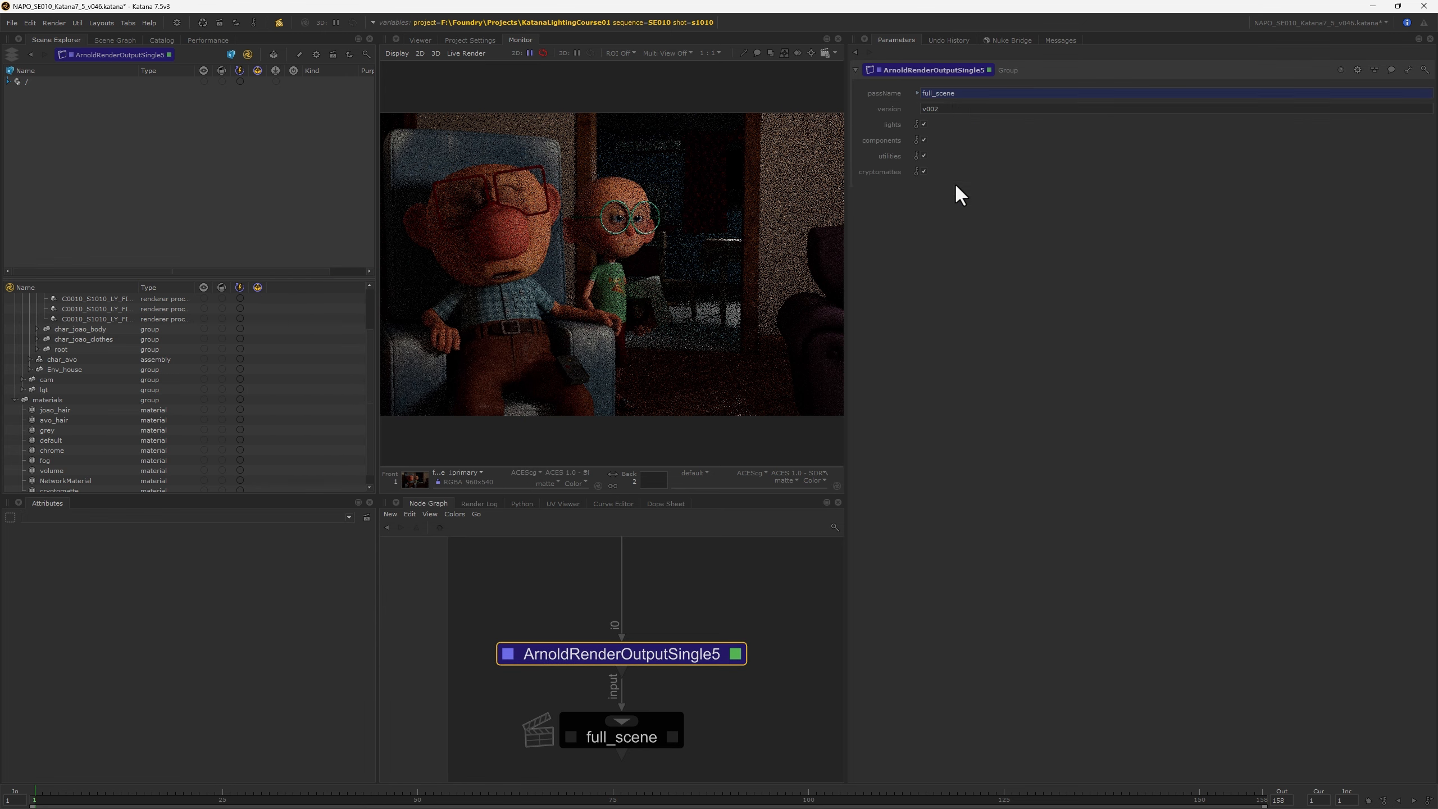
Examine the passName expression of ArnoldRenderOutputSingle5 and how it refers to the passName of the full_scene render node
left_click(916, 93)
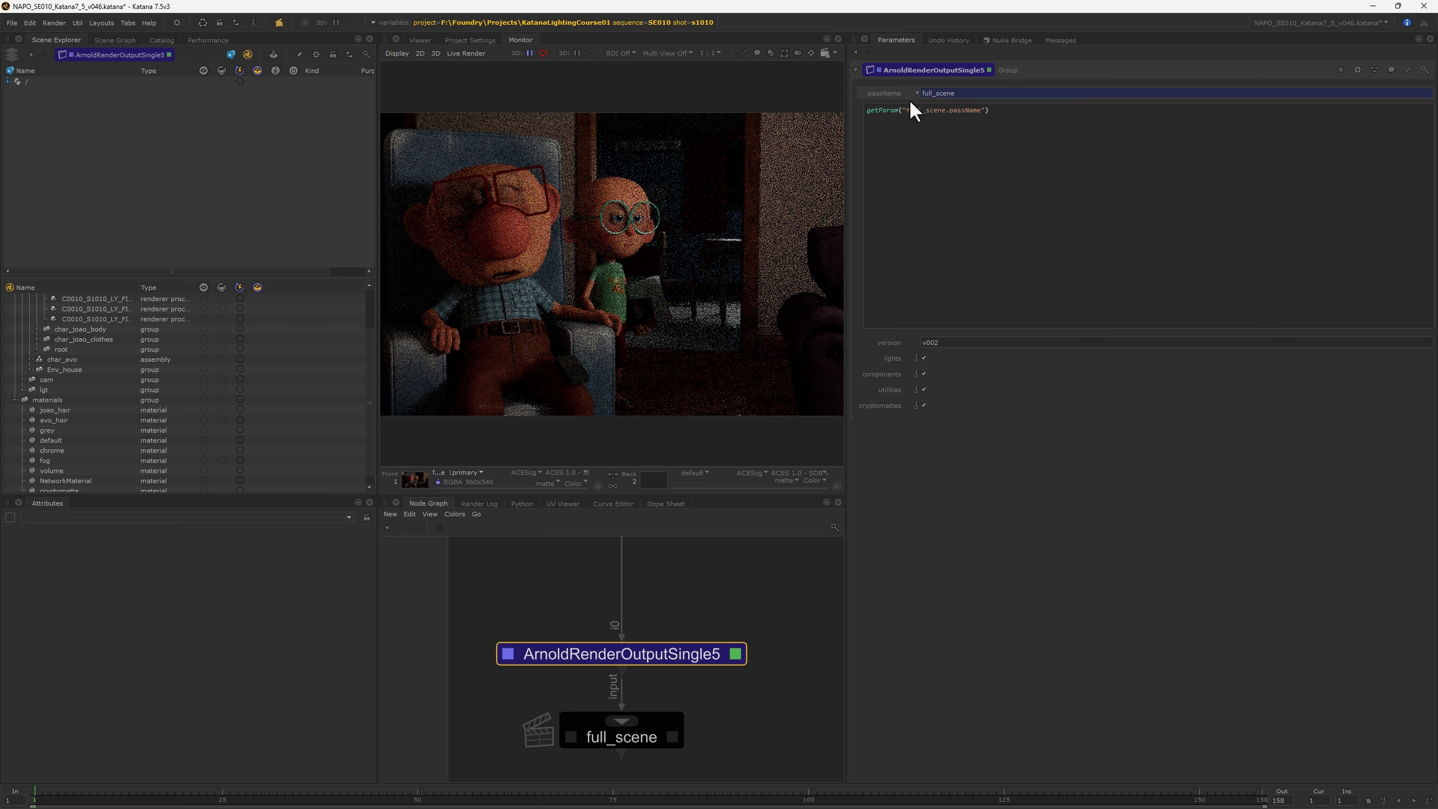
left_click_drag(998, 111, 864, 107)
left_click(633, 733)
double_click(634, 733)
double_click(897, 111)
left_click_drag(906, 111, 946, 110)
double_click(962, 111)
Duplicate the full_scene render node and ArnoldRenderOutputSingle5 separately, one after the other
left_click(648, 732)
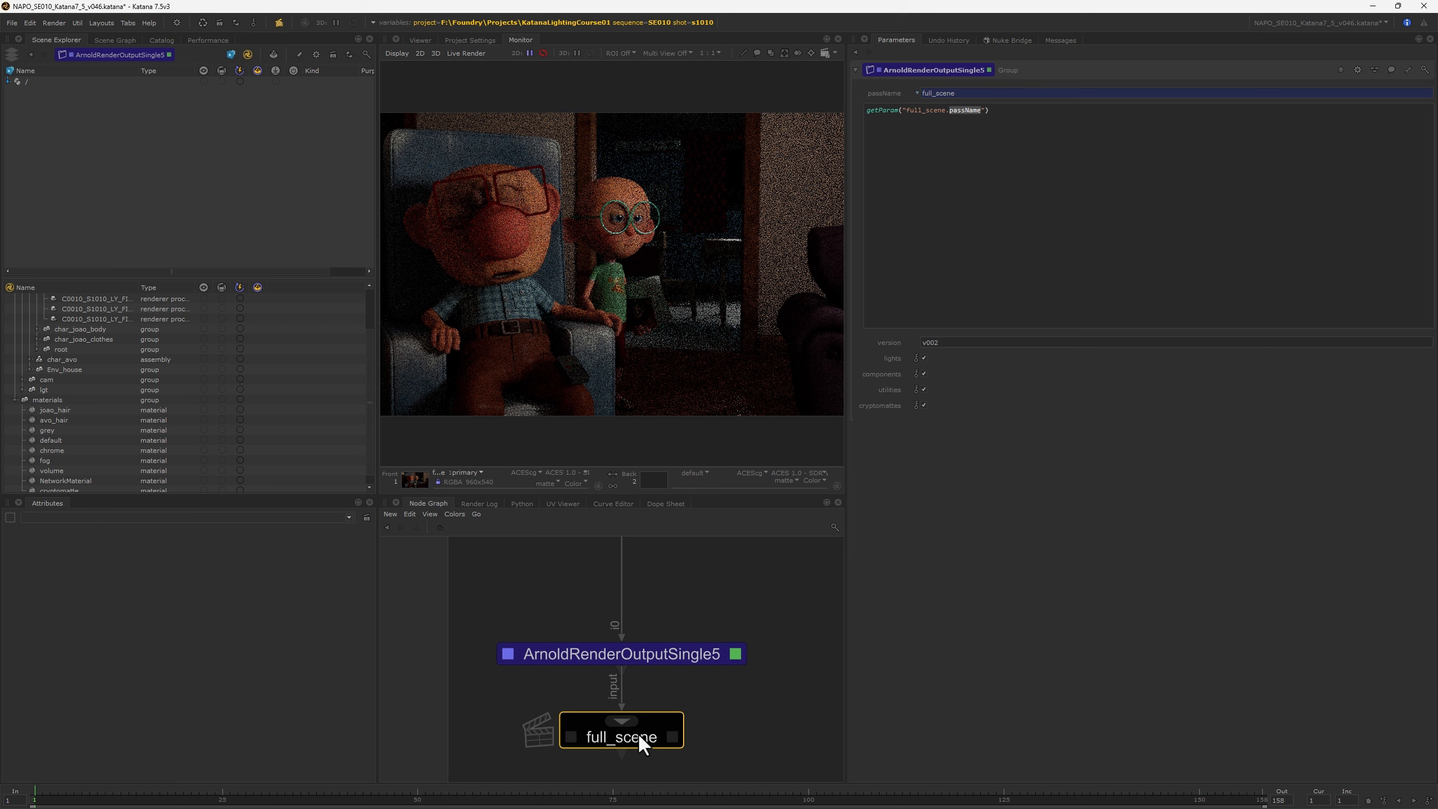
key("ctrl+v")
left_click(781, 736)
middle_click_drag(773, 663, 666, 687)
left_click(546, 650)
key("ctrl+v")
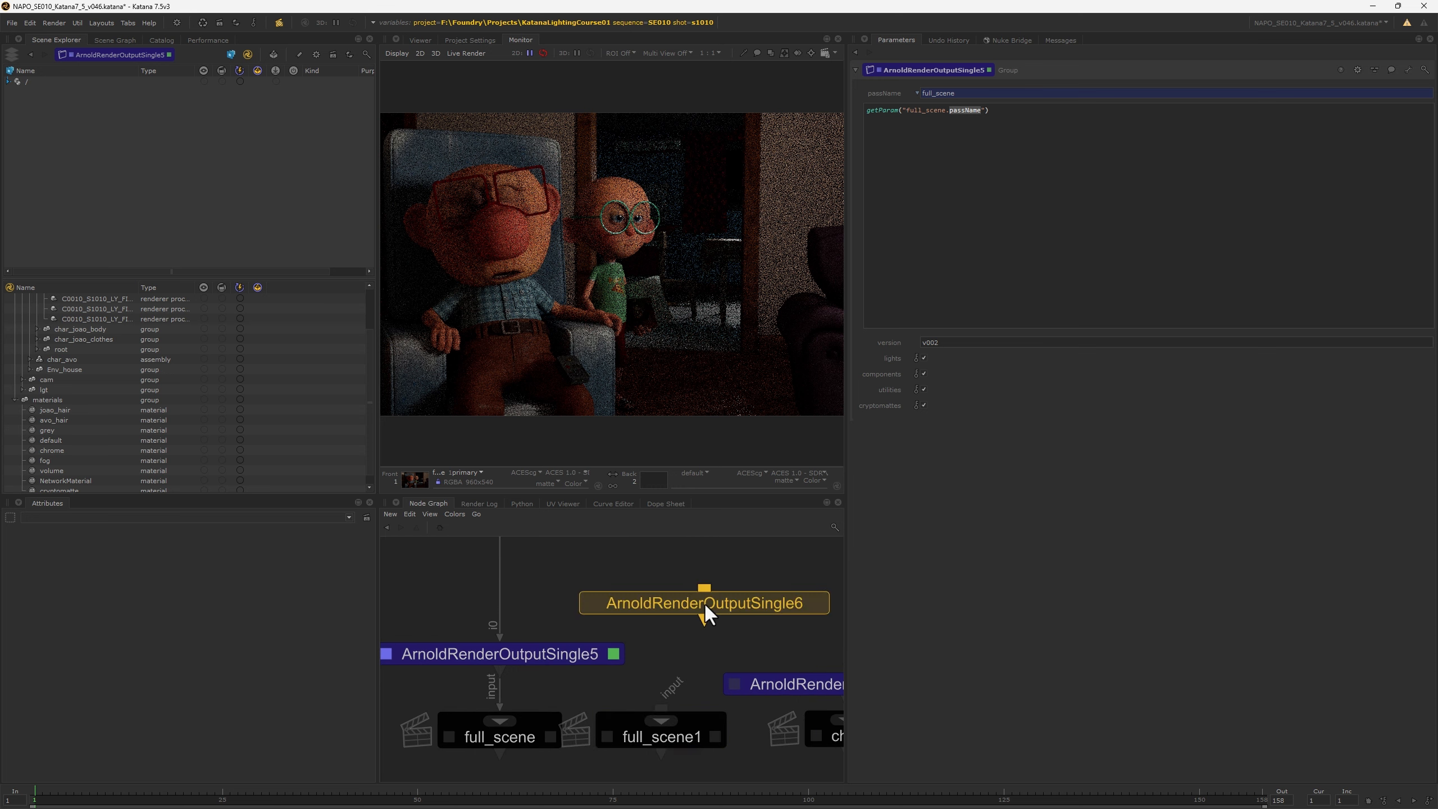
Place the ArnoldRenderOutputSingle6 copy and connect its output to the full_scene1 render node
left_click(698, 605)
left_click_drag(663, 715, 698, 620)
left_click_drag(692, 749, 699, 753)
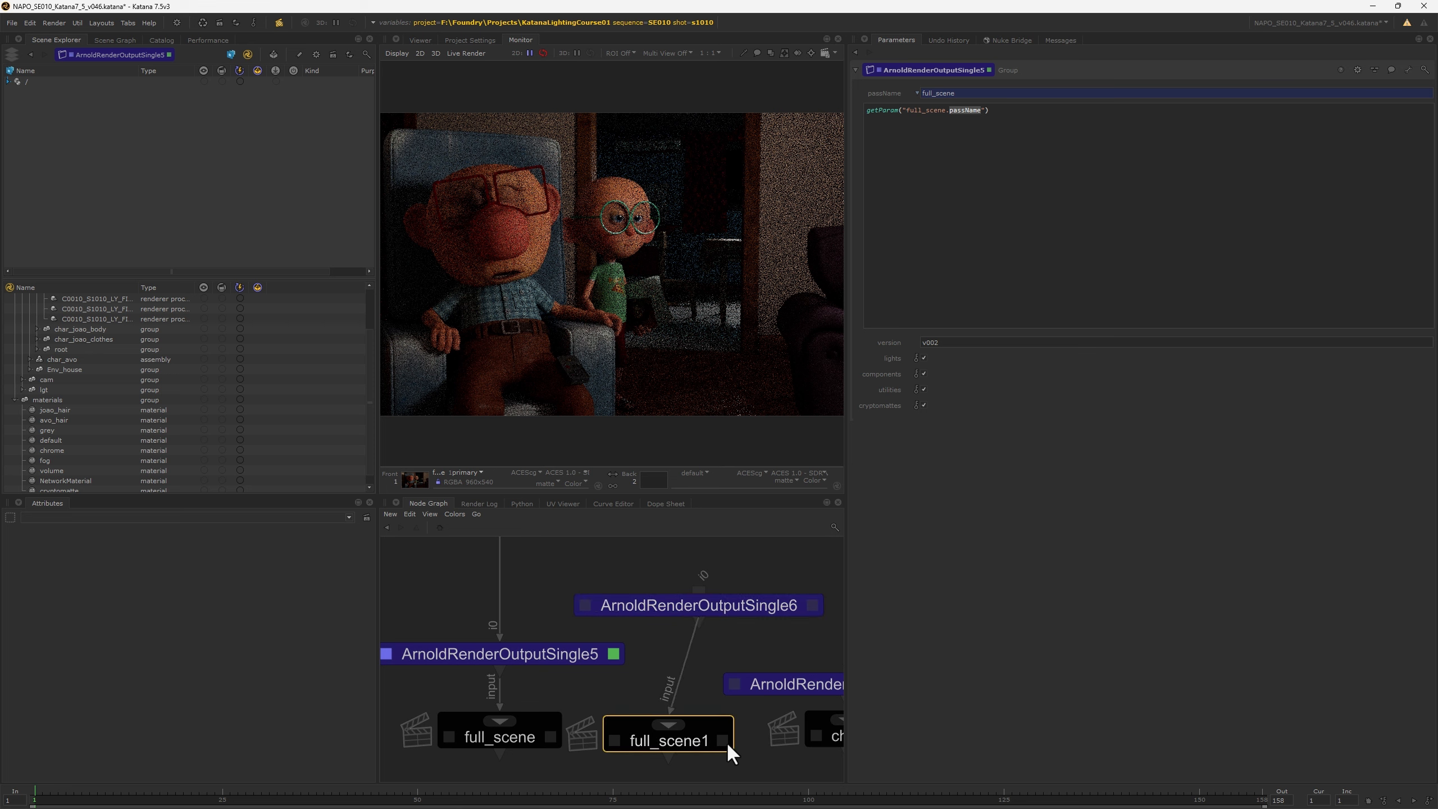
Check the parameters of full_scene1 and of ArnoldRenderOutputSingle6, aligning the latter above the render node
left_click(722, 741)
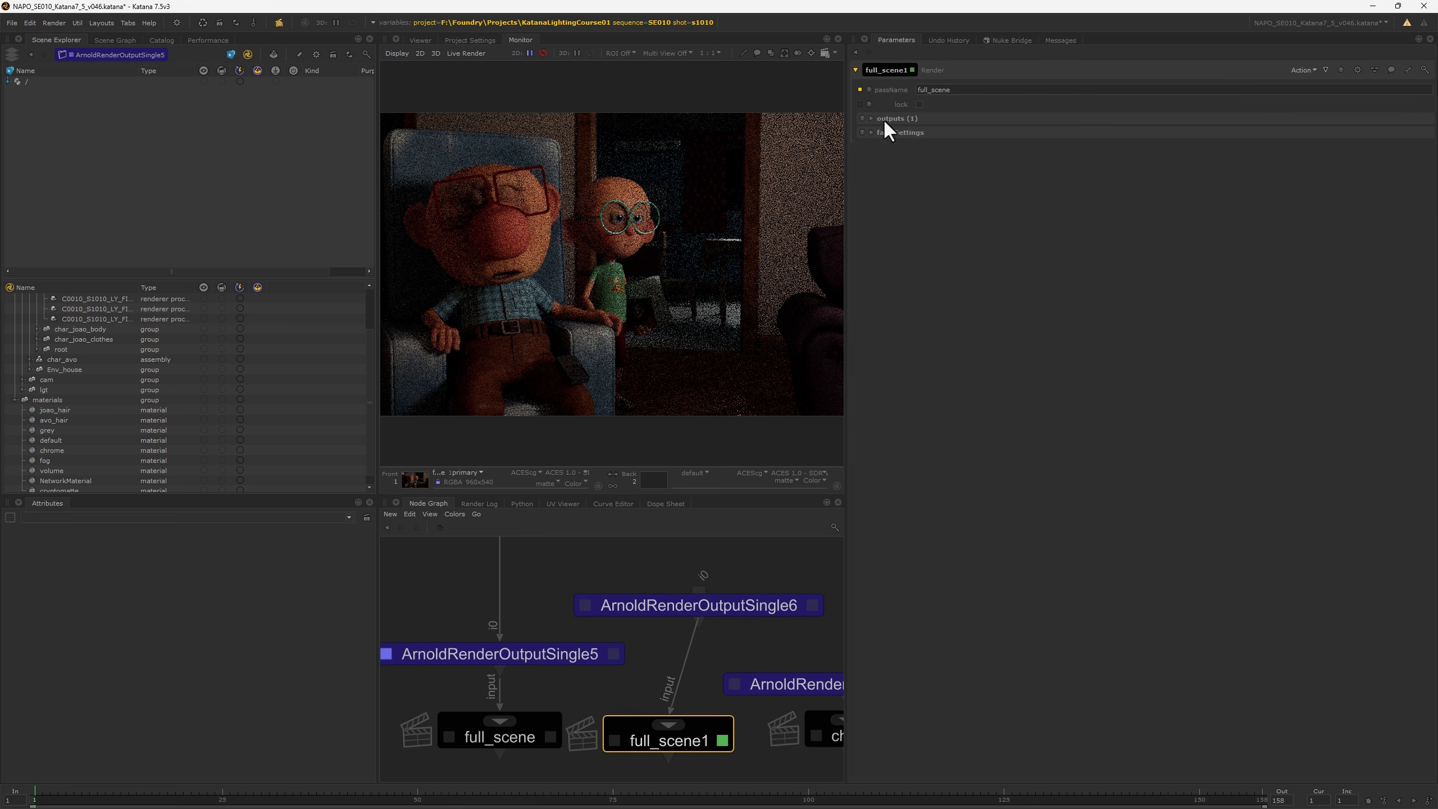
left_click_drag(765, 606, 736, 605)
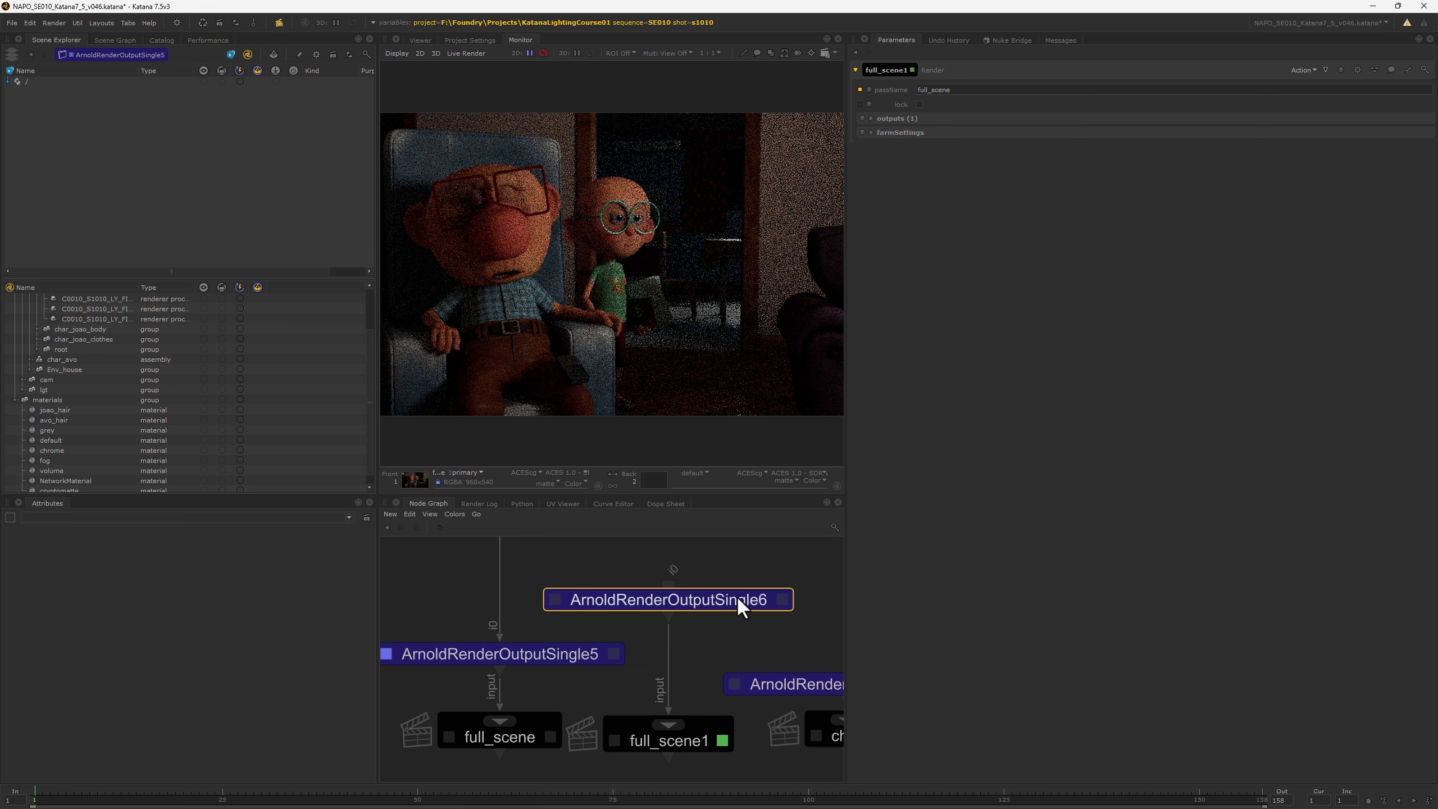
key("e")
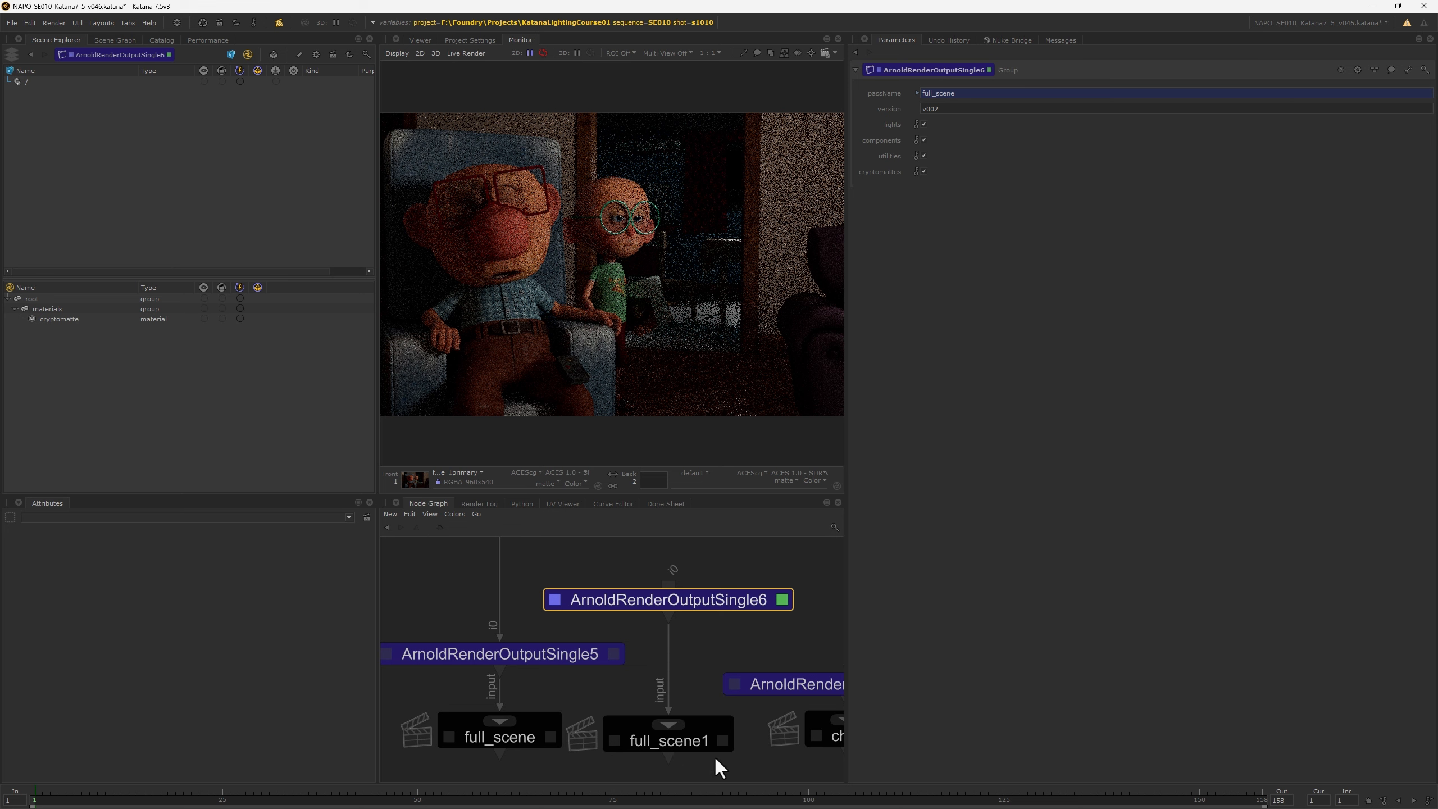
left_click(731, 631)
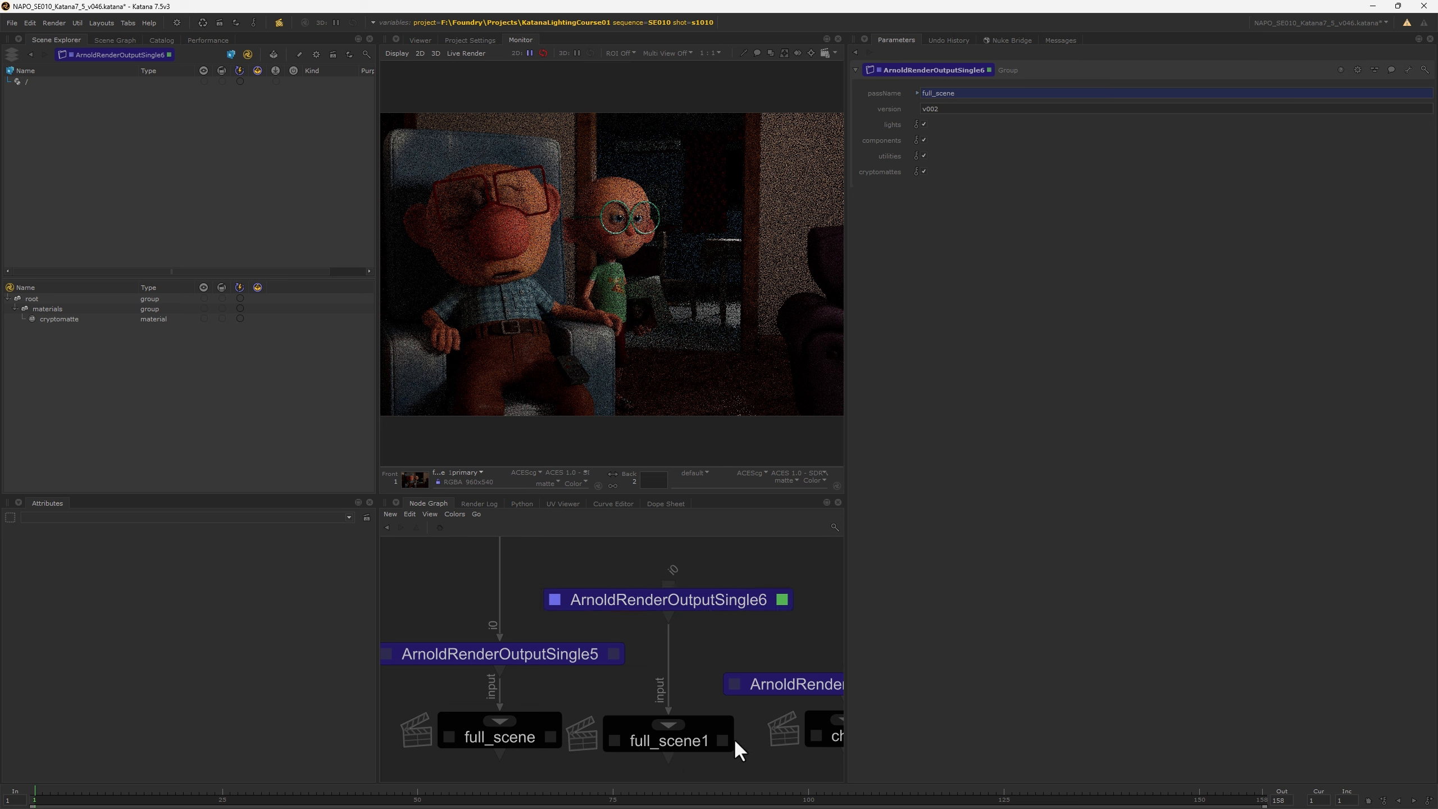
Delete the separately duplicated full_scene1 and ArnoldRenderOutputSingle6 nodes
left_click(711, 743)
key("Delete")
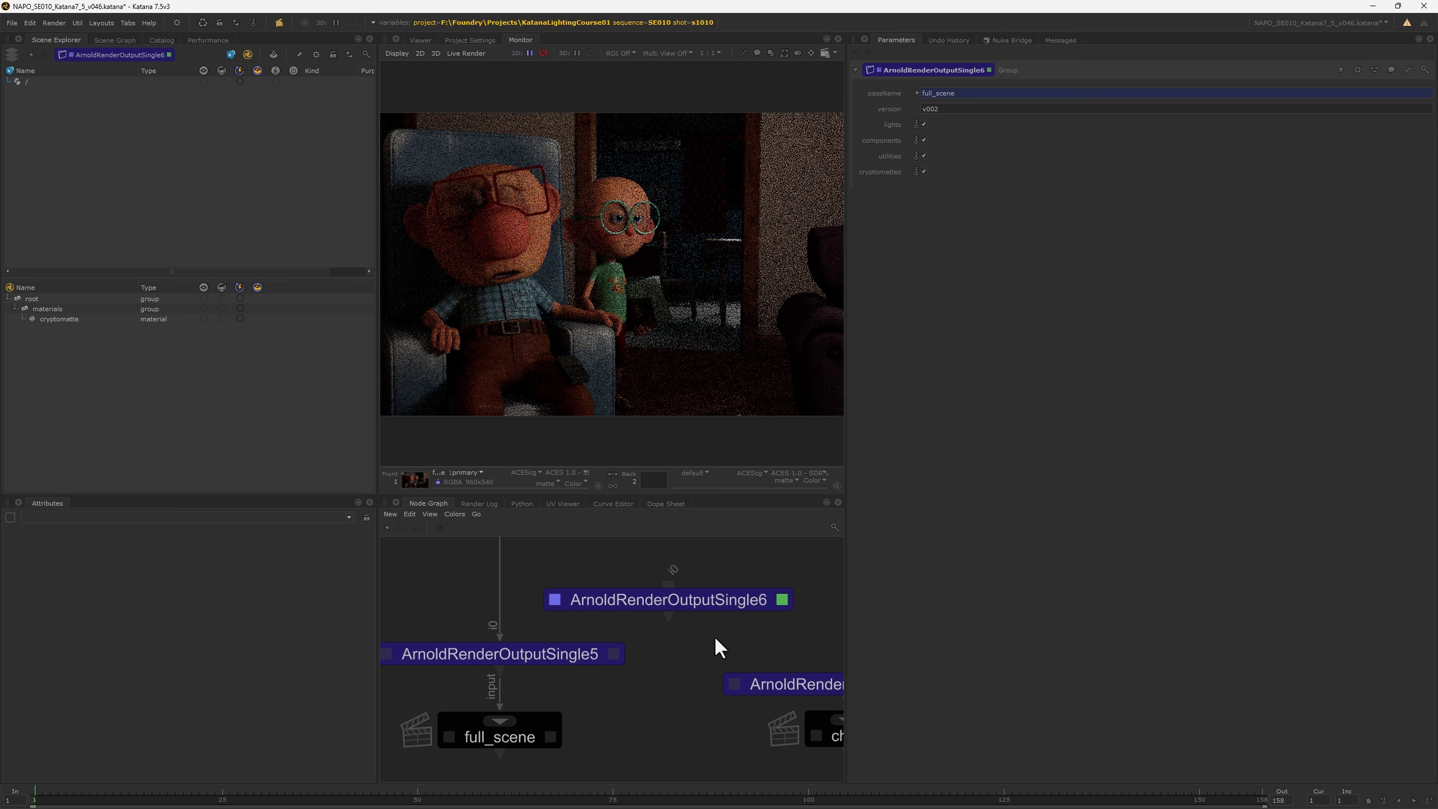
left_click(713, 604)
key("Delete")
Duplicate ArnoldRenderOutputSingle5 and full_scene together as a pair and inspect the passName expression of the copied output node
scroll(679, 611, "down", 3)
left_click_drag(655, 610, 548, 712)
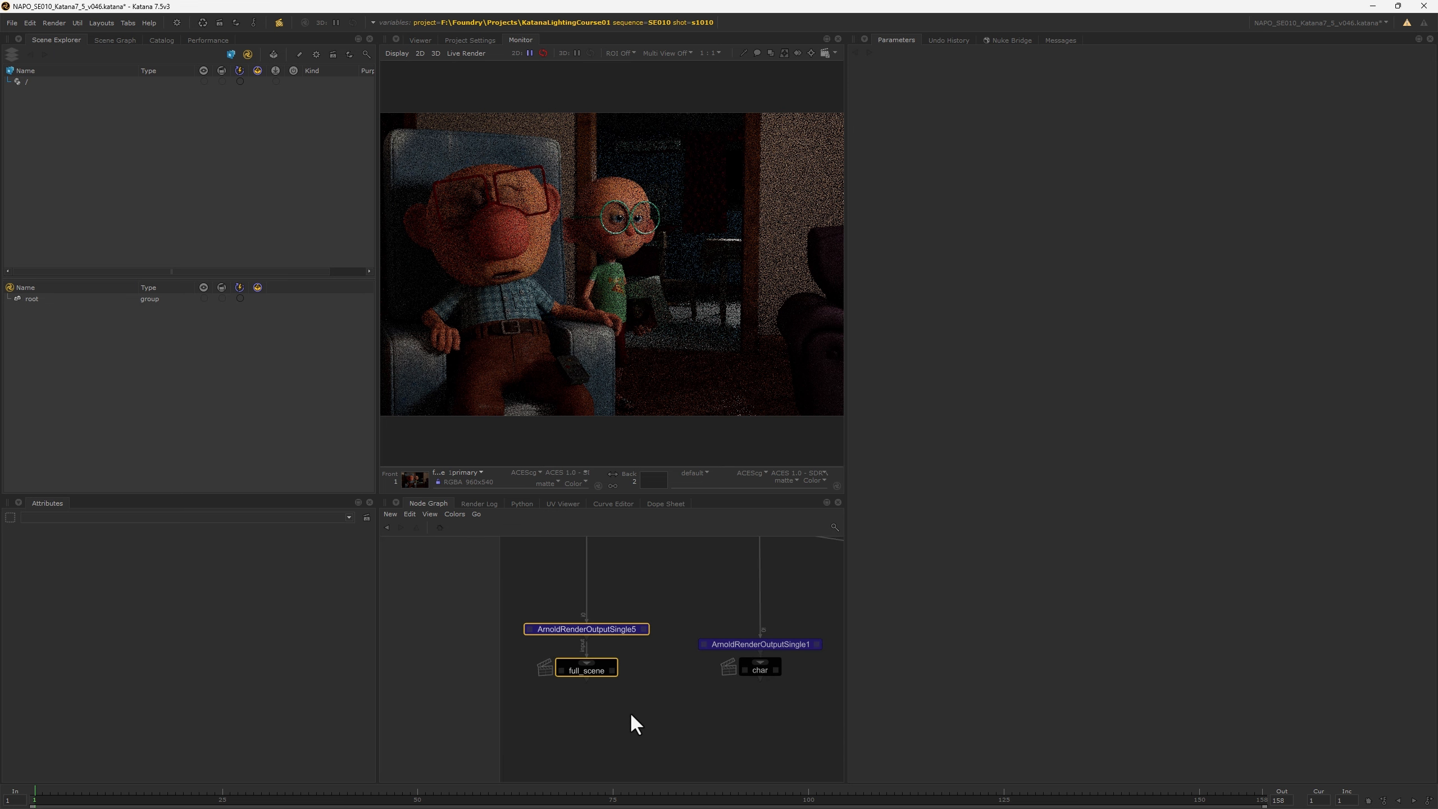
key("ctrl+v")
left_click(673, 757)
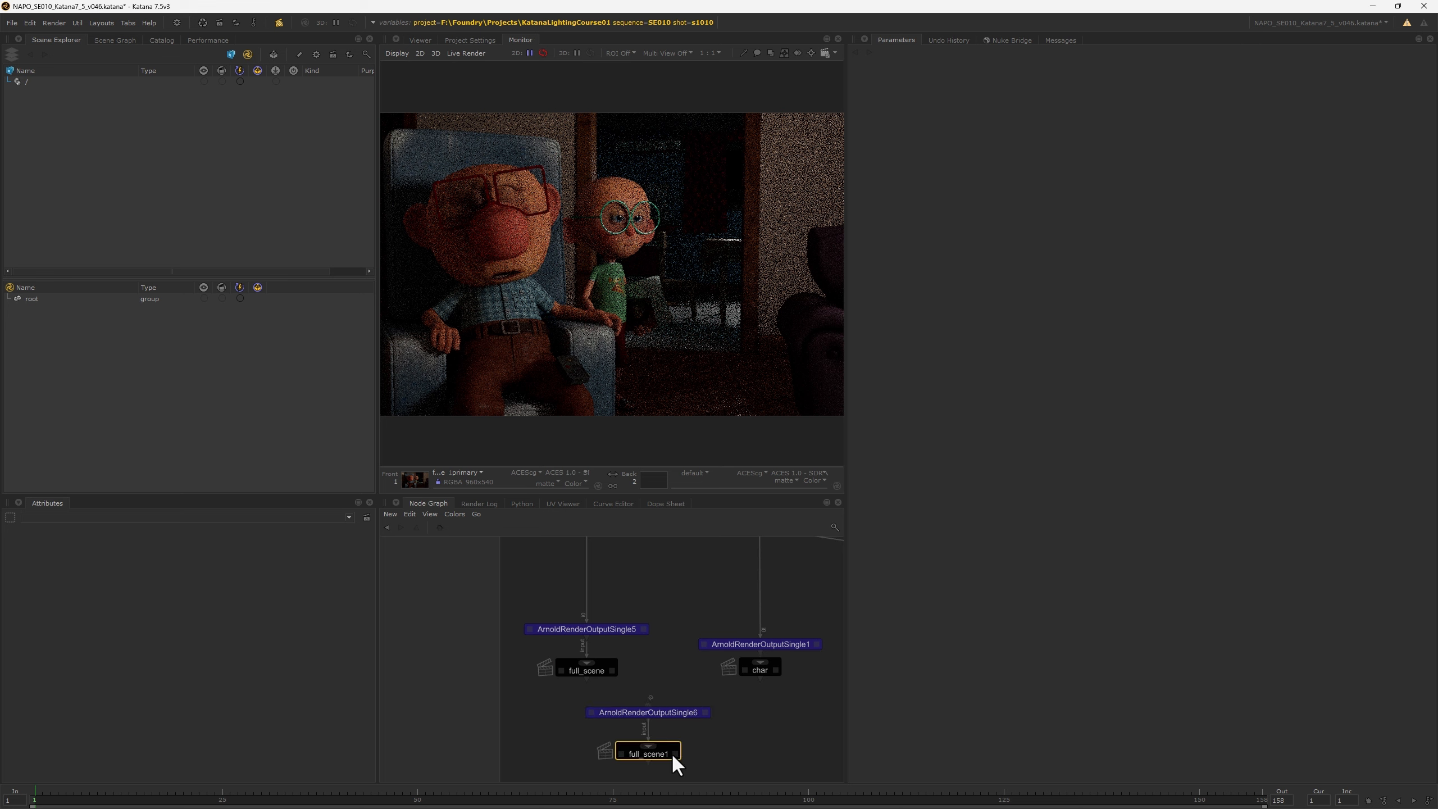
left_click(917, 92)
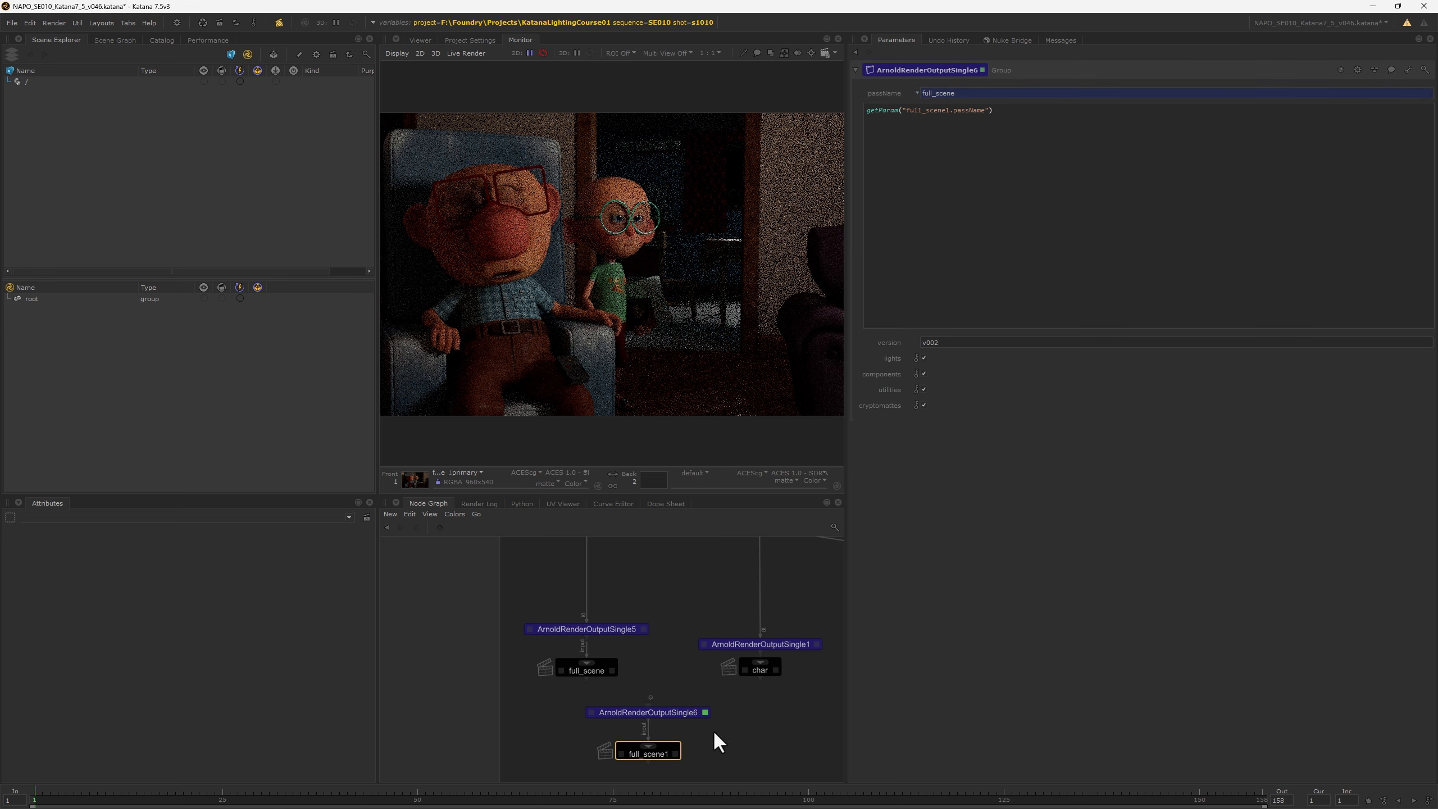
Delete the duplicated pair of ArnoldRenderOutputSingle6 and full_scene1
left_click_drag(693, 688, 627, 766)
key("Delete")
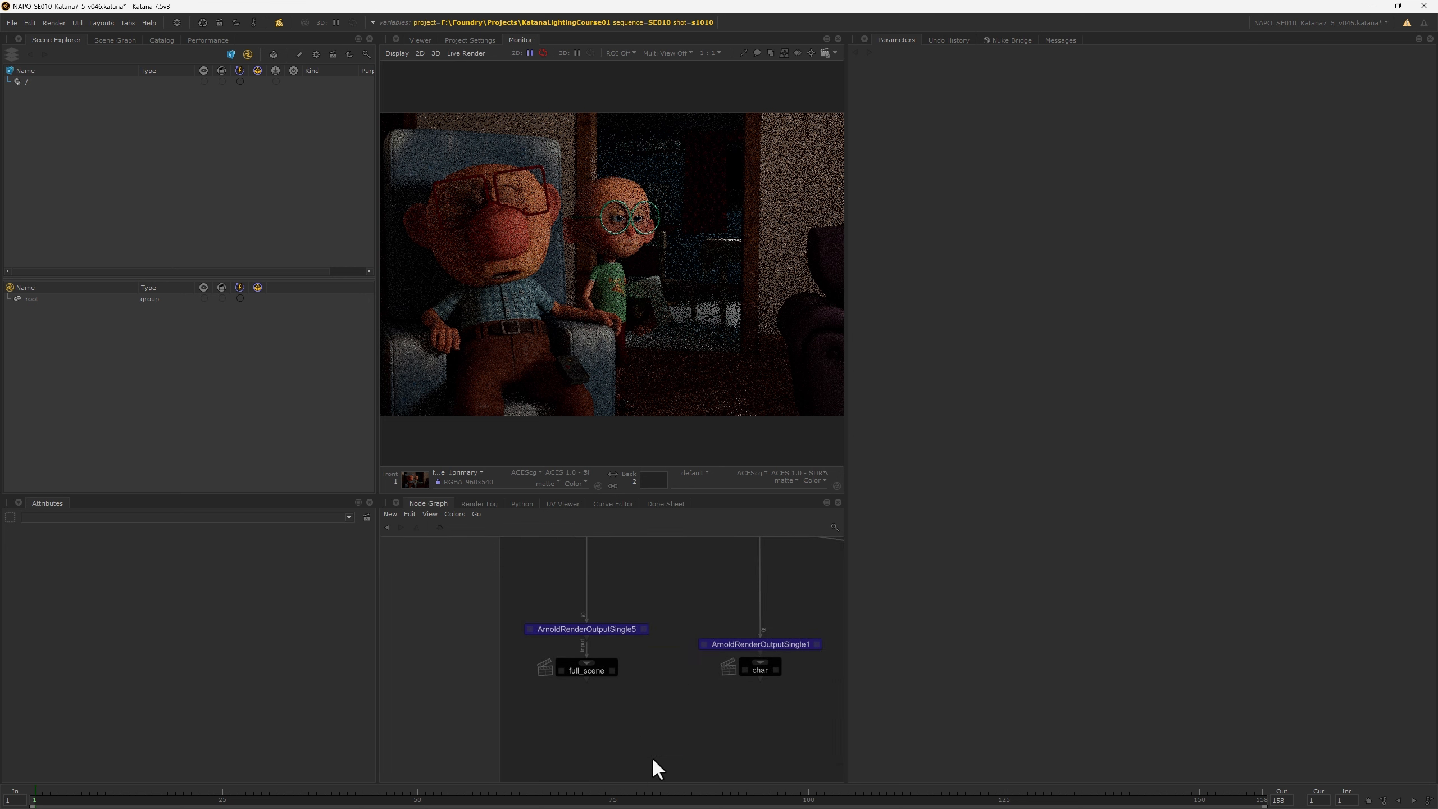
left_click_drag(651, 592, 560, 678)
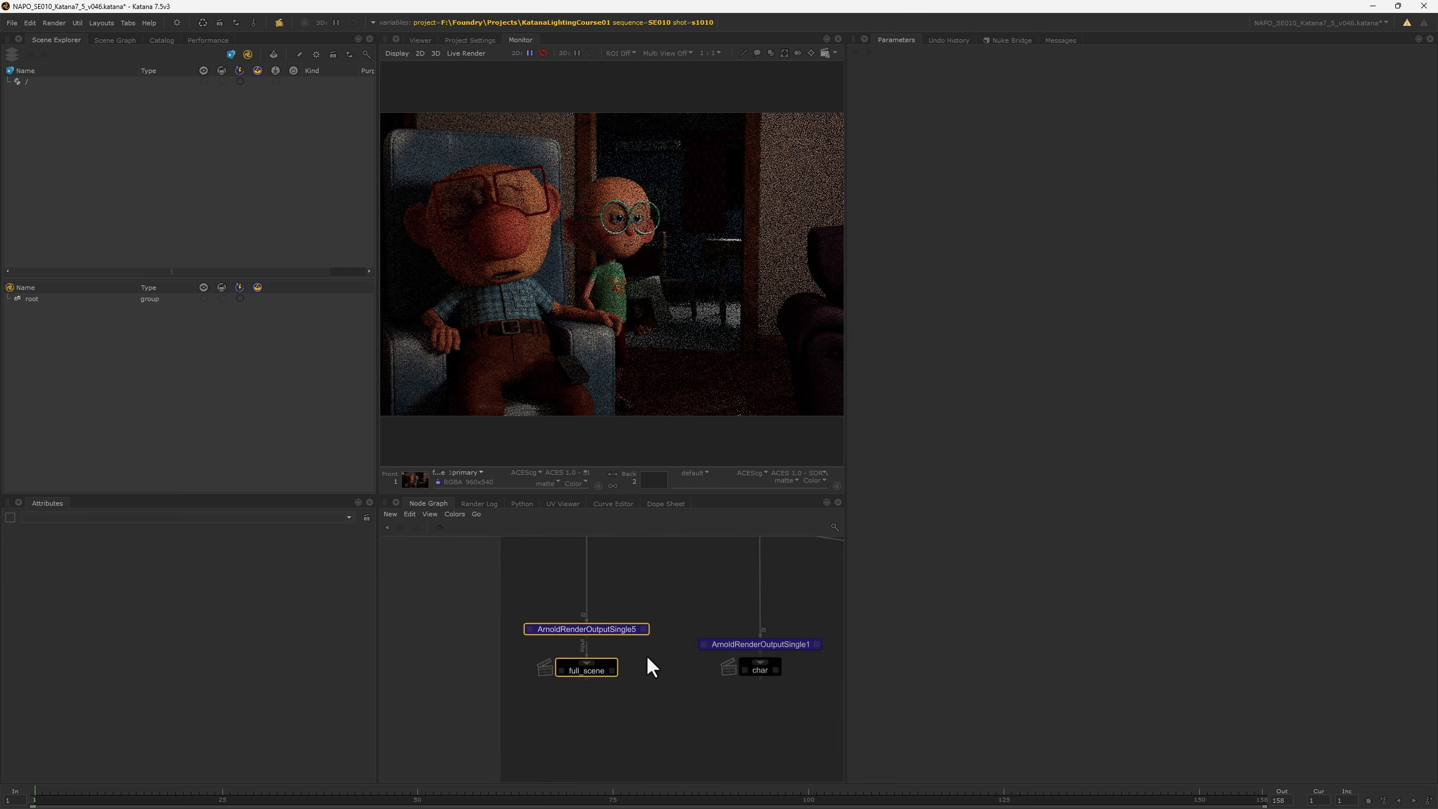
middle_click_drag(663, 677, 597, 695)
middle_click_drag(742, 716, 672, 721)
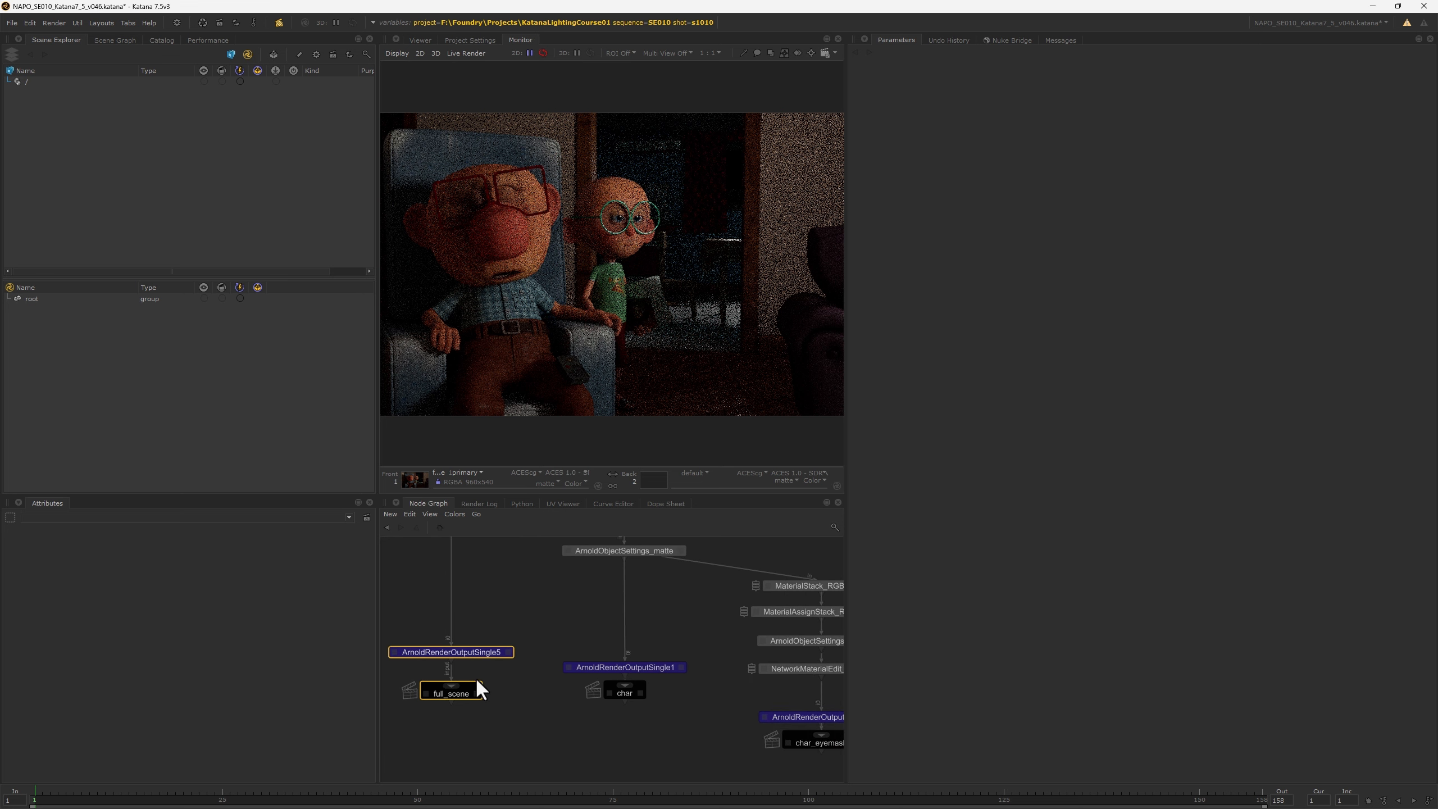
Show the parameters of the full_scene render node and start a Disk Render from it
middle_click_drag(452, 672, 528, 688)
scroll(526, 688, "up", 3)
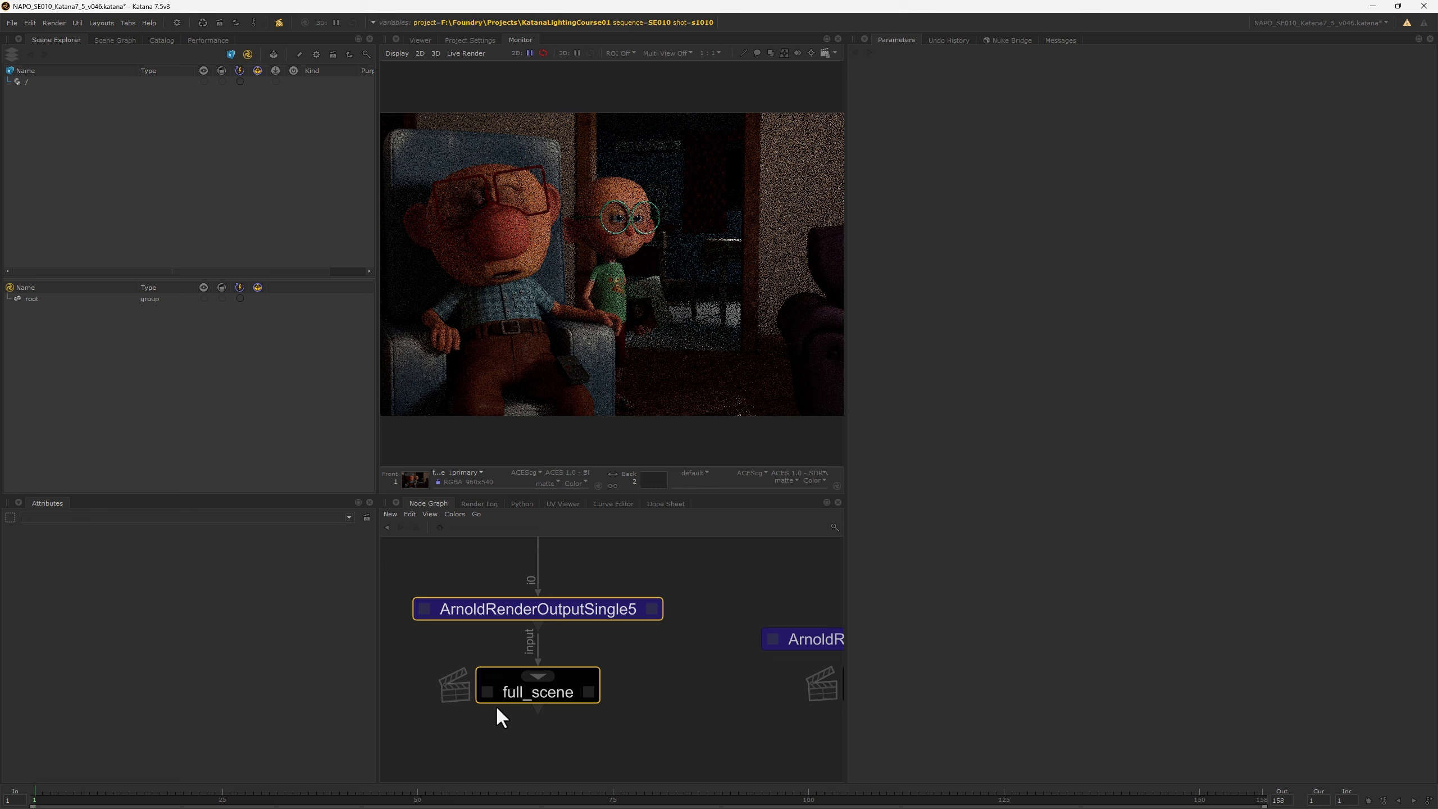
double_click(561, 690)
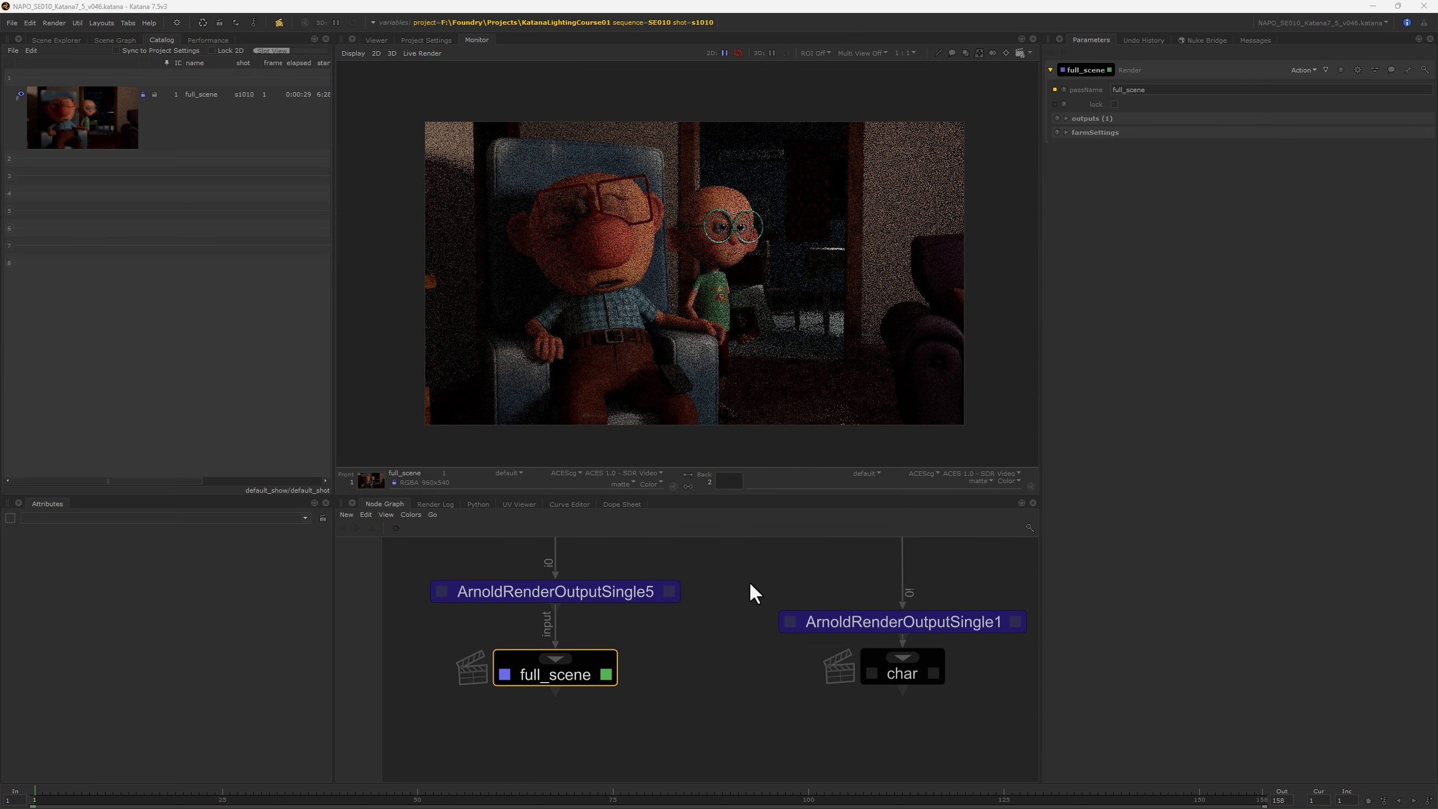
right_click(572, 679)
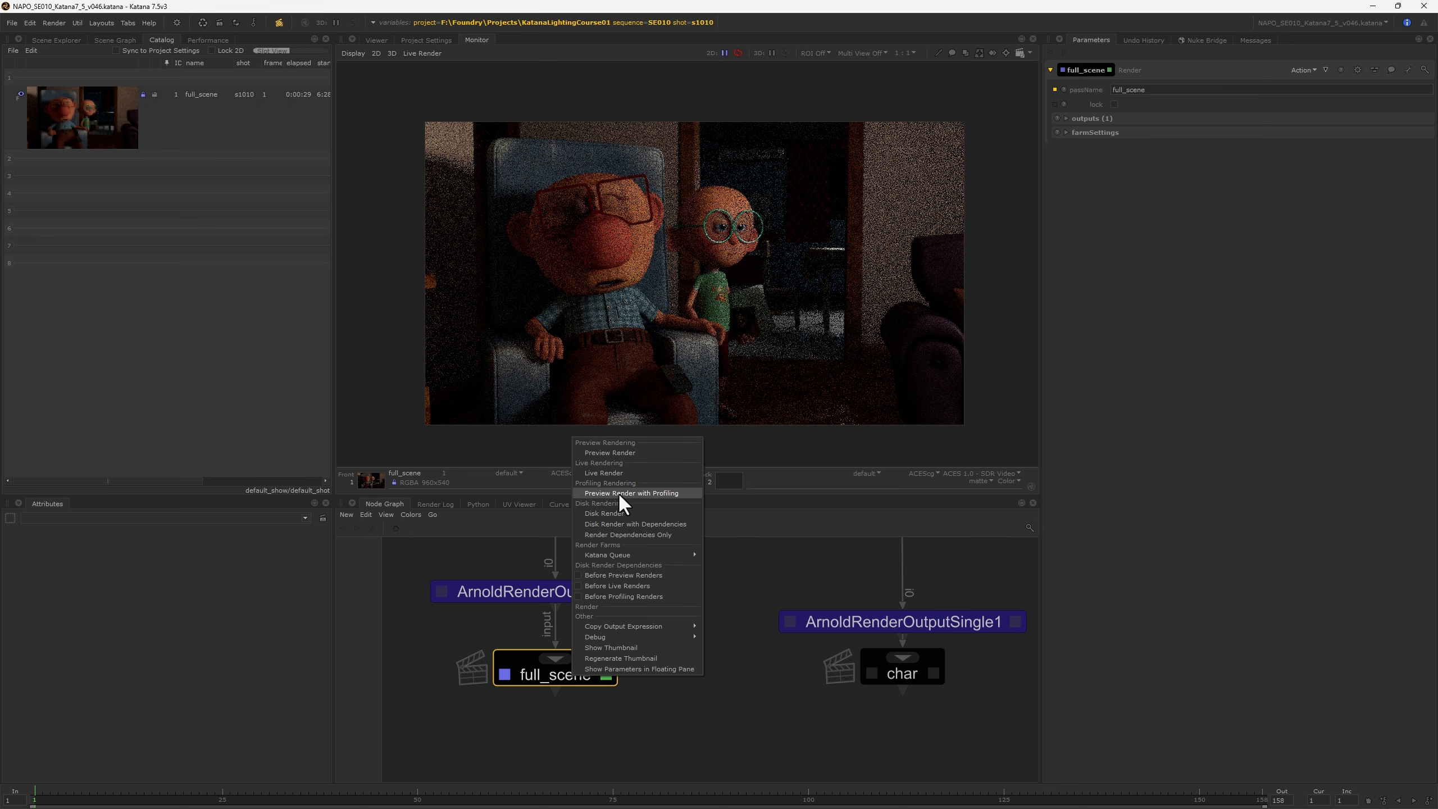
left_click(603, 513)
Check the s1010 footage folder in File Explorer, and return to Katana to review the Render Log of the full_scene render
key("super")
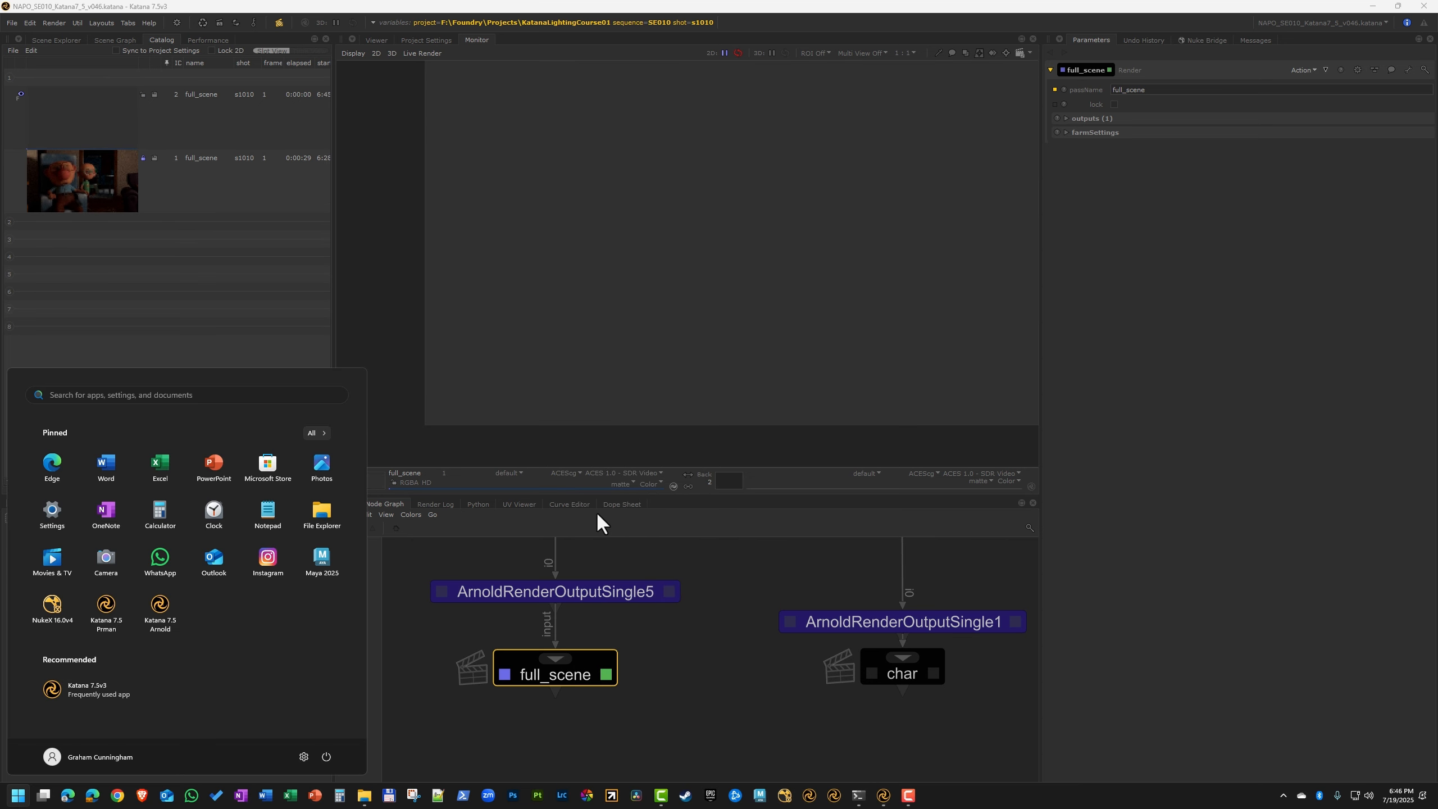
key("alt+Tab")
left_click(1070, 446)
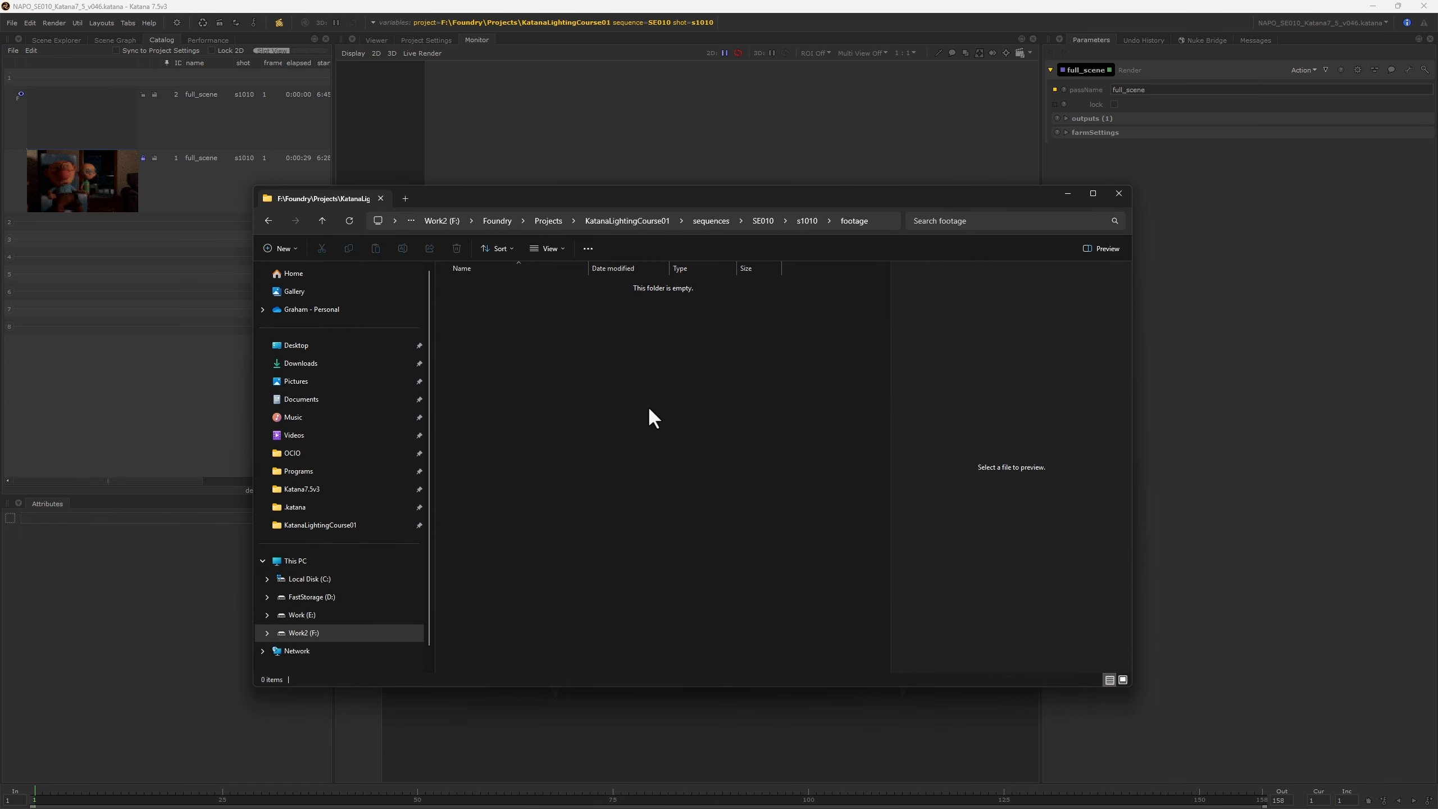
left_click(651, 9)
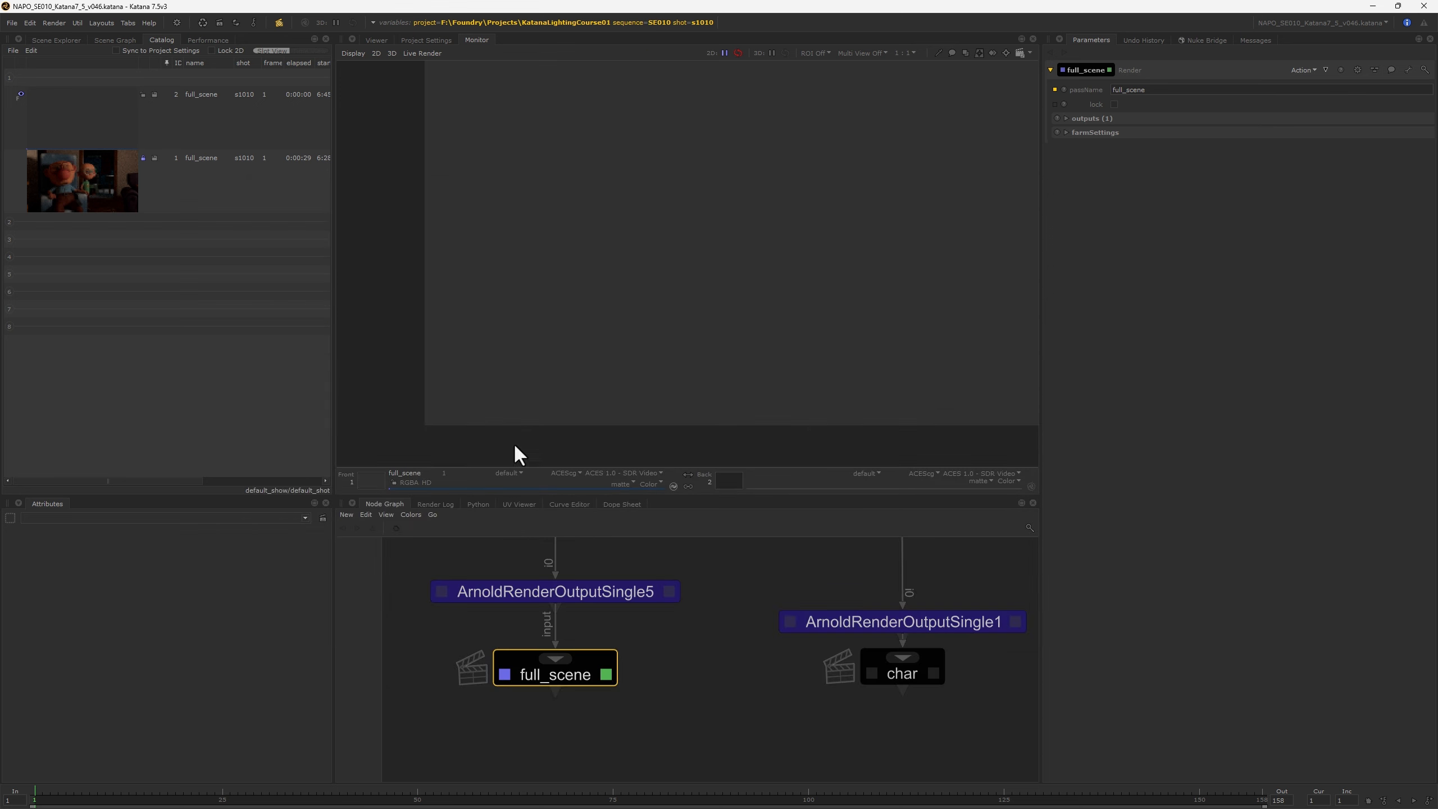
left_click(436, 504)
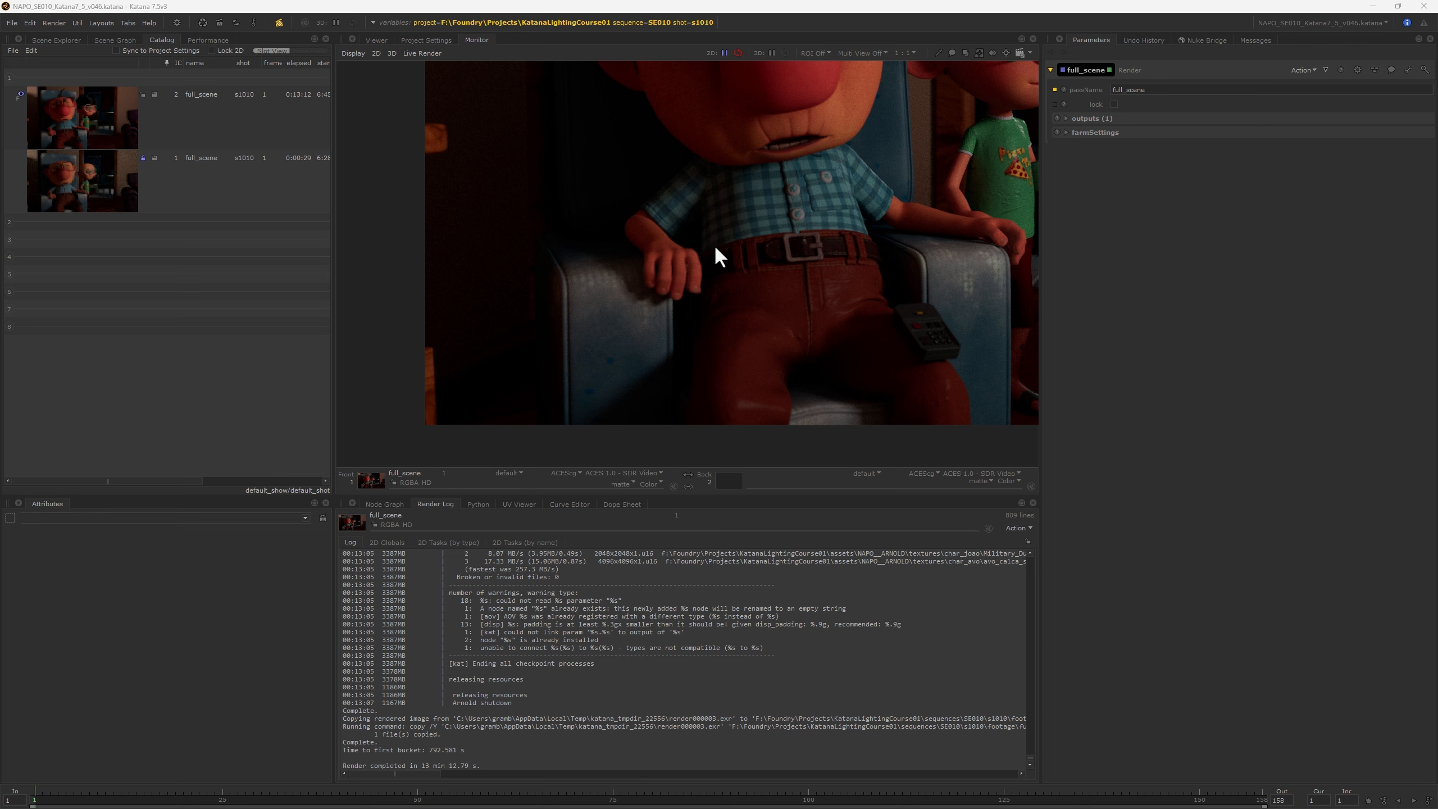
scroll(715, 274, "down", 1)
Switch to File Explorer and browse from the s1010 footage folder through full_scene and v002 into the primary folder
key("alt+Tab")
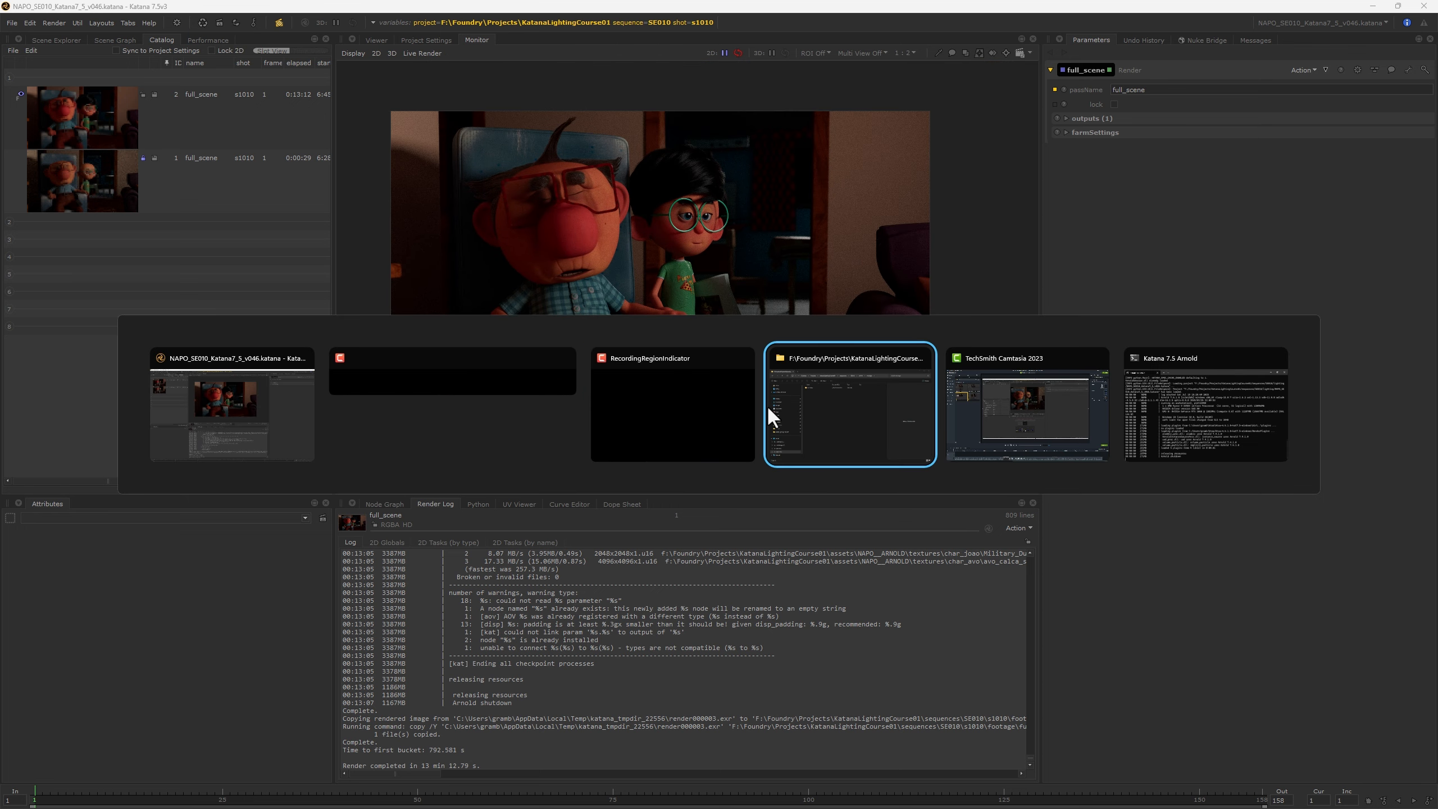
left_click(766, 404)
left_click(690, 220)
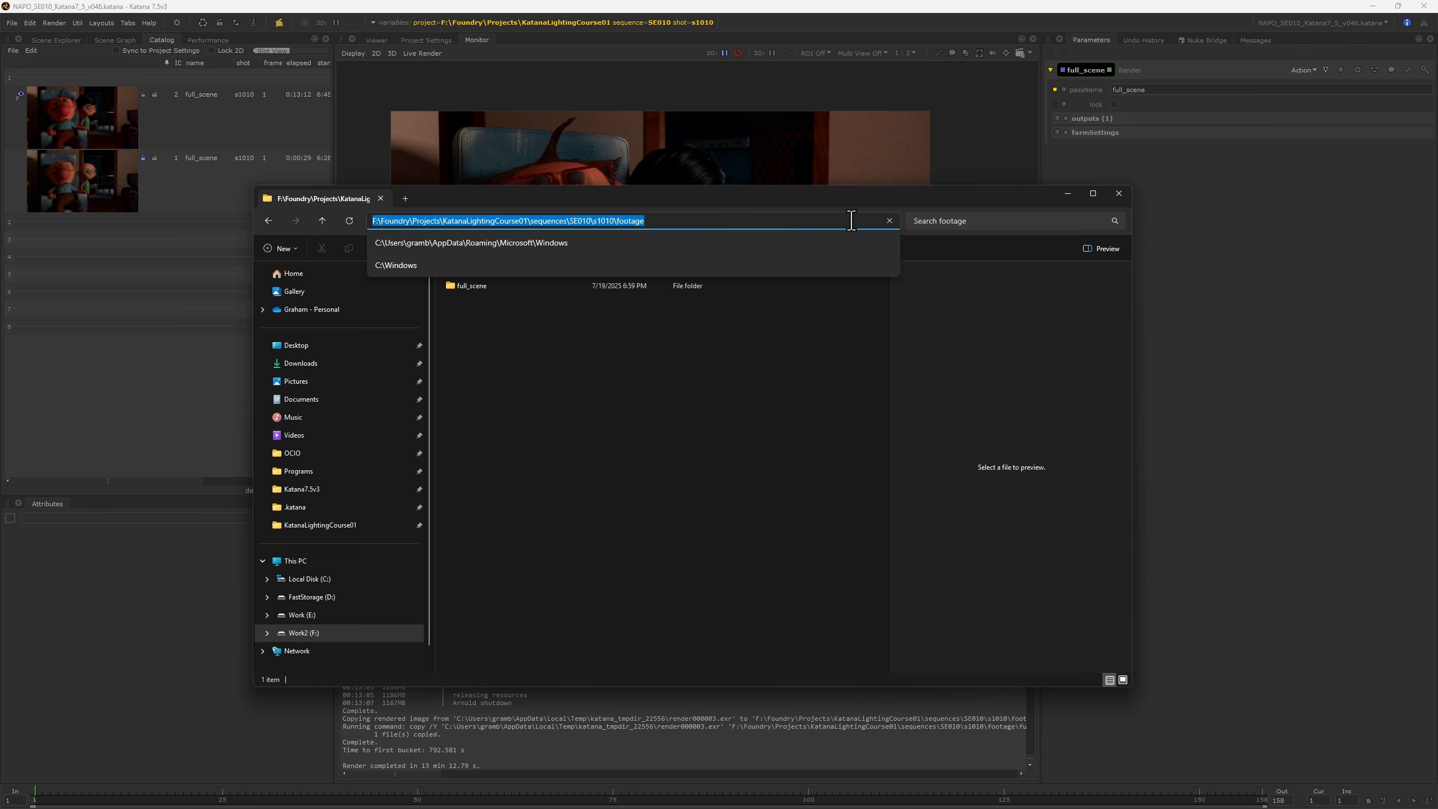
left_click(611, 385)
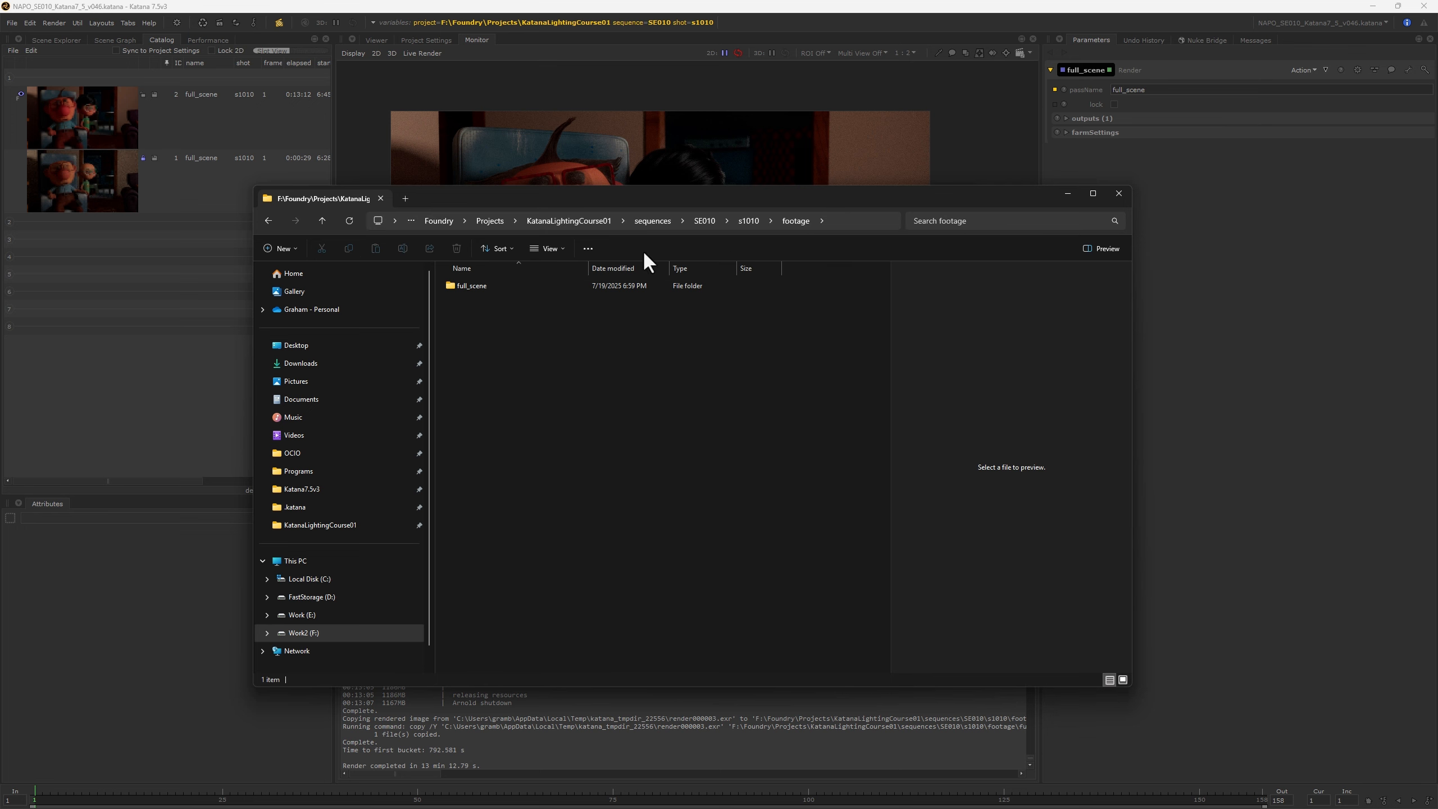
left_click(463, 285)
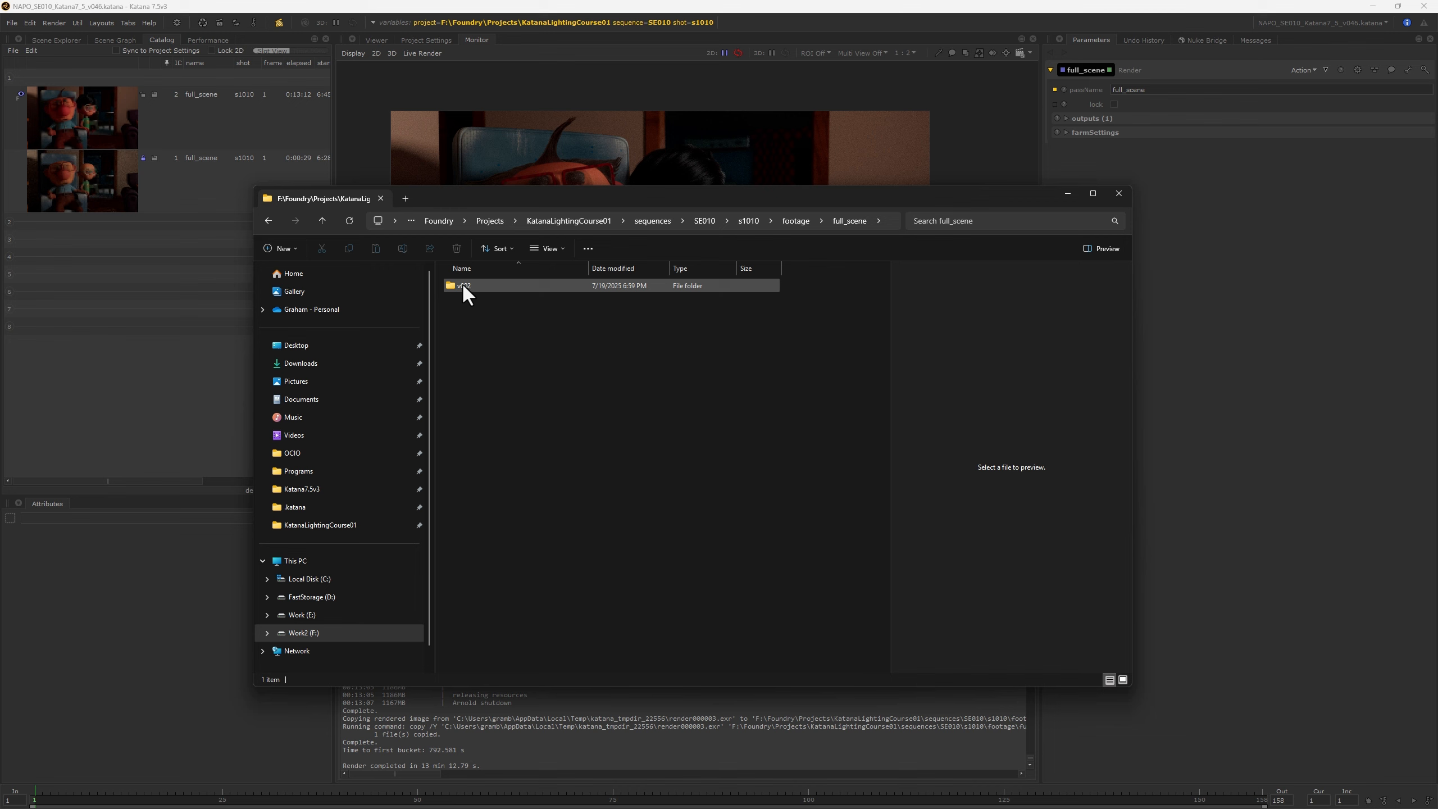
double_click(462, 283)
double_click(460, 285)
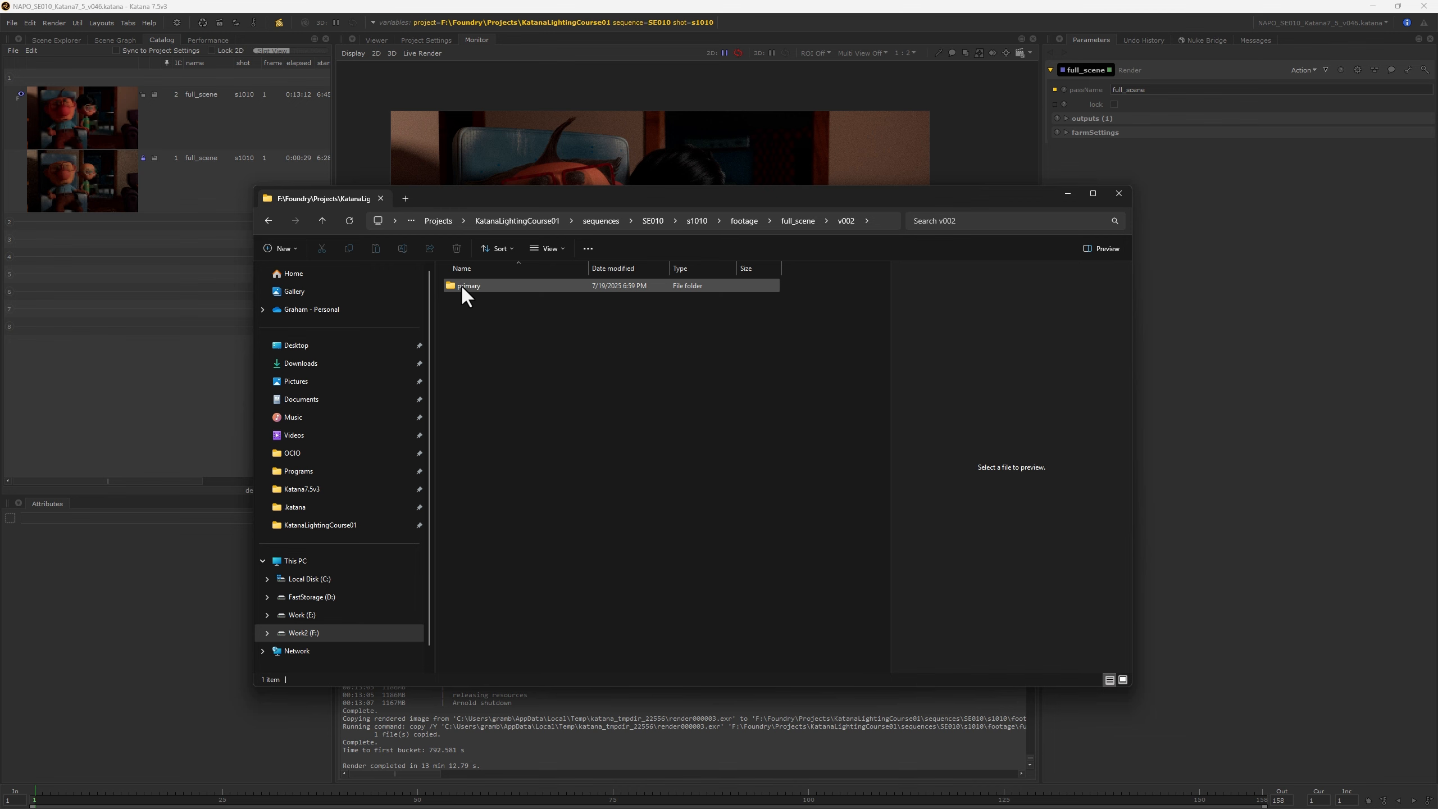
double_click(460, 283)
left_click(461, 283)
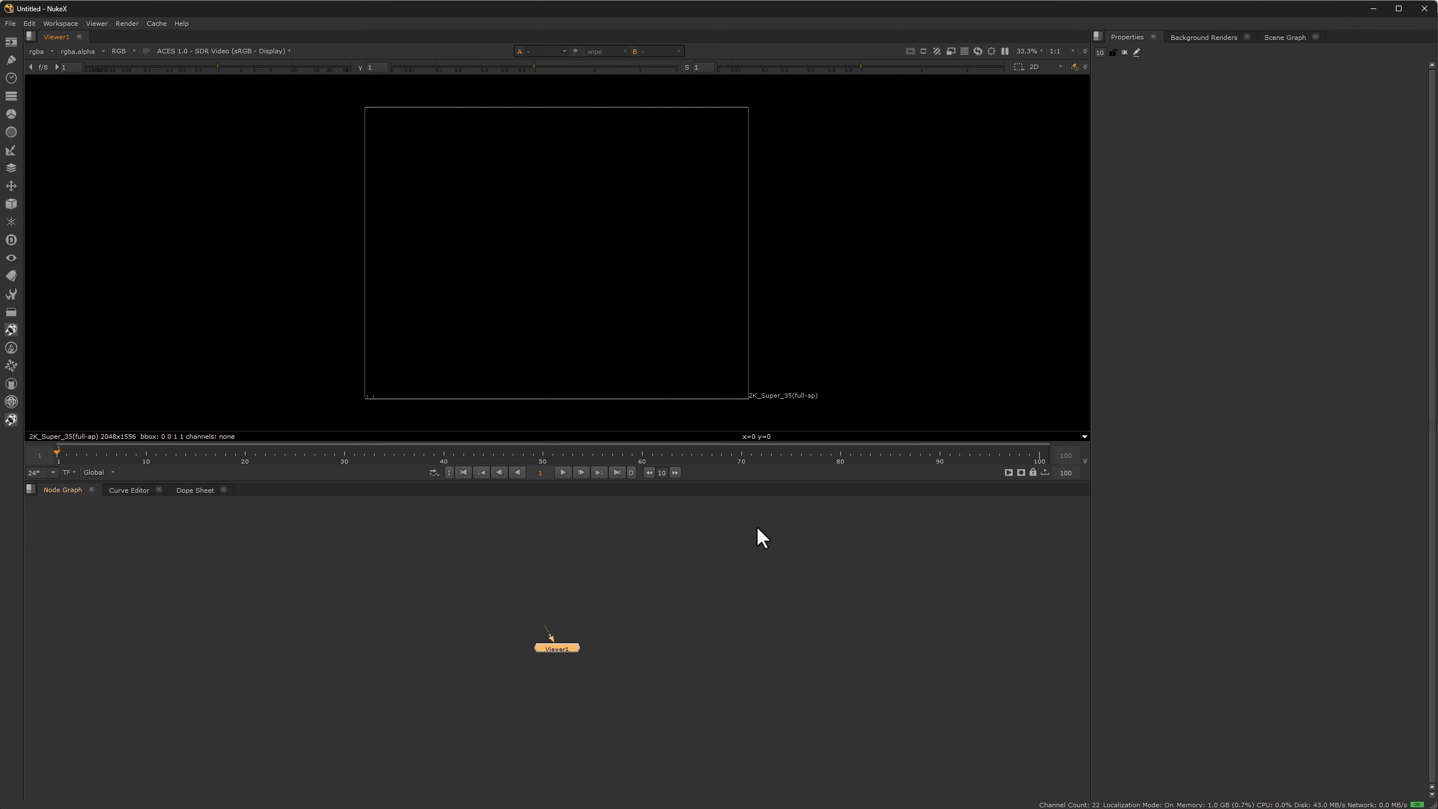
Load the rendered full_scene primary EXR into the NukeX node graph, view it, and check the available display transforms
key("alt+Tab")
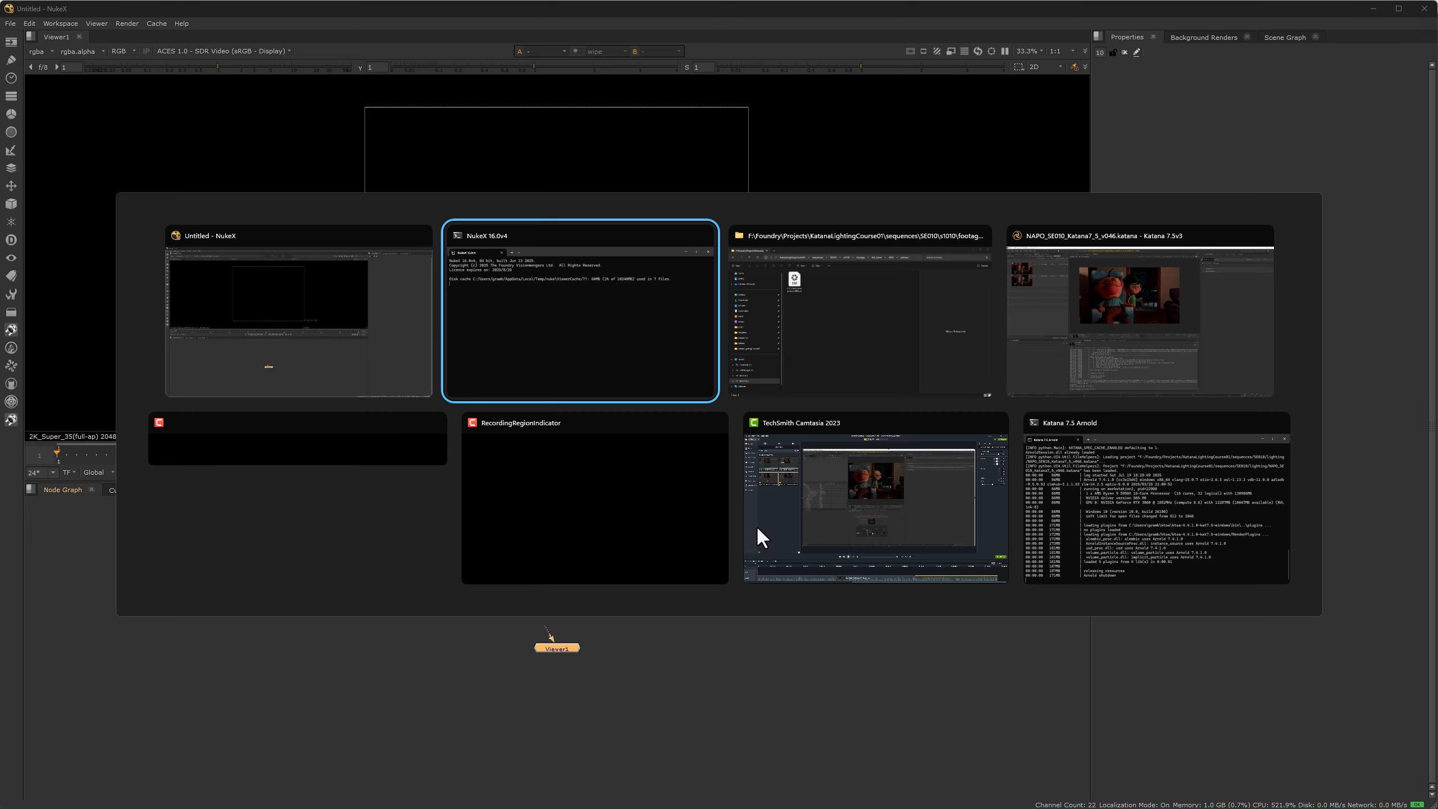
left_click_drag(473, 300, 436, 606)
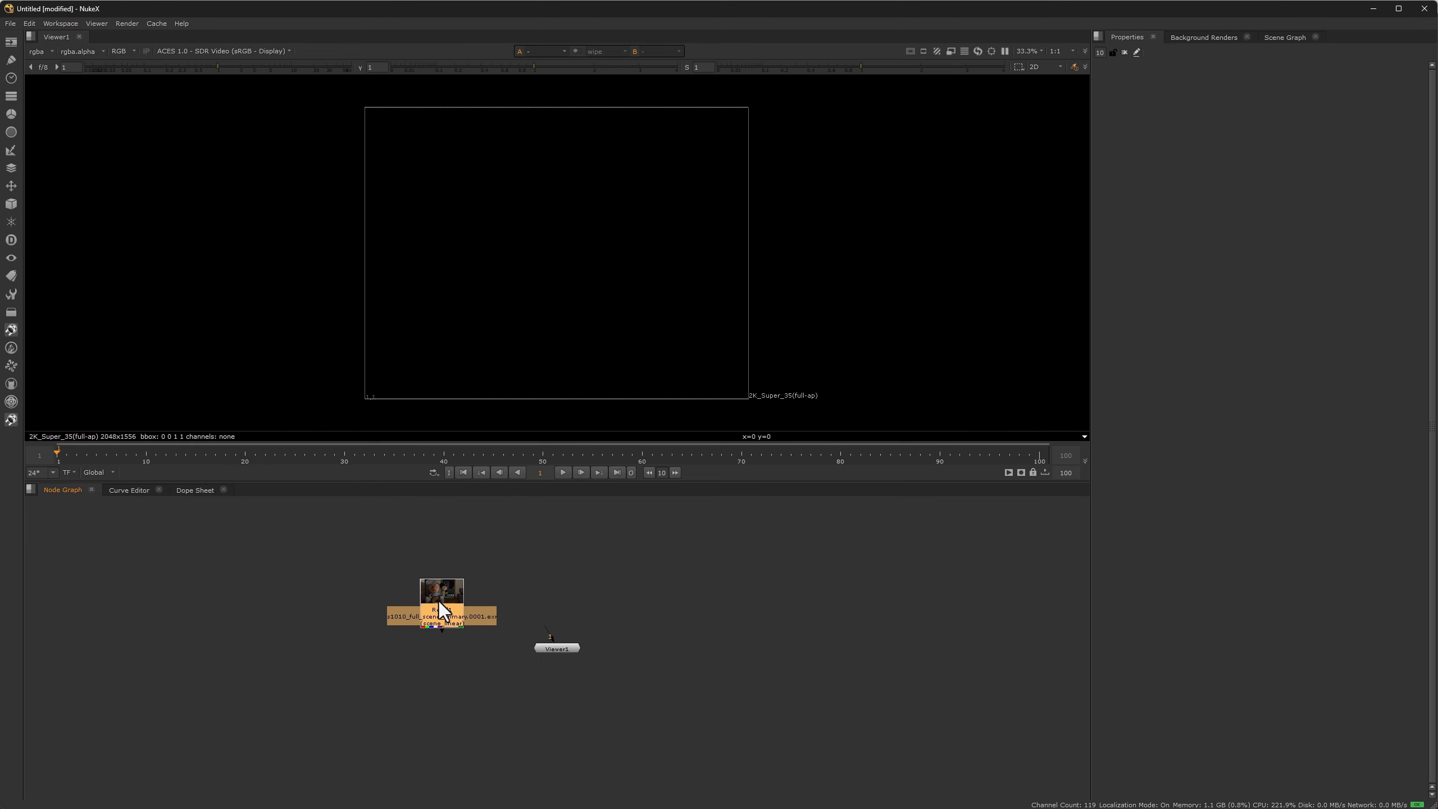
key("1")
left_click(178, 49)
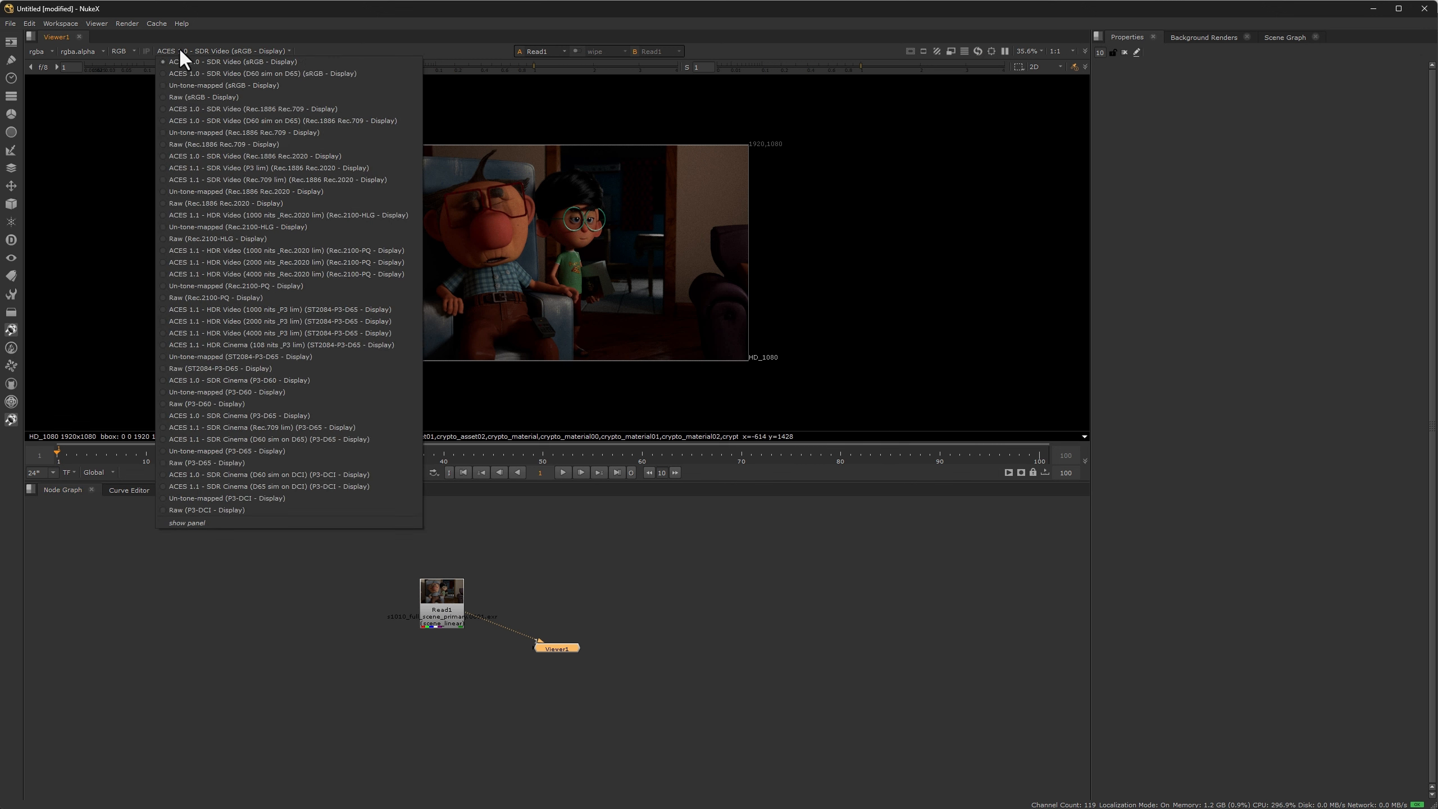
left_click(355, 10)
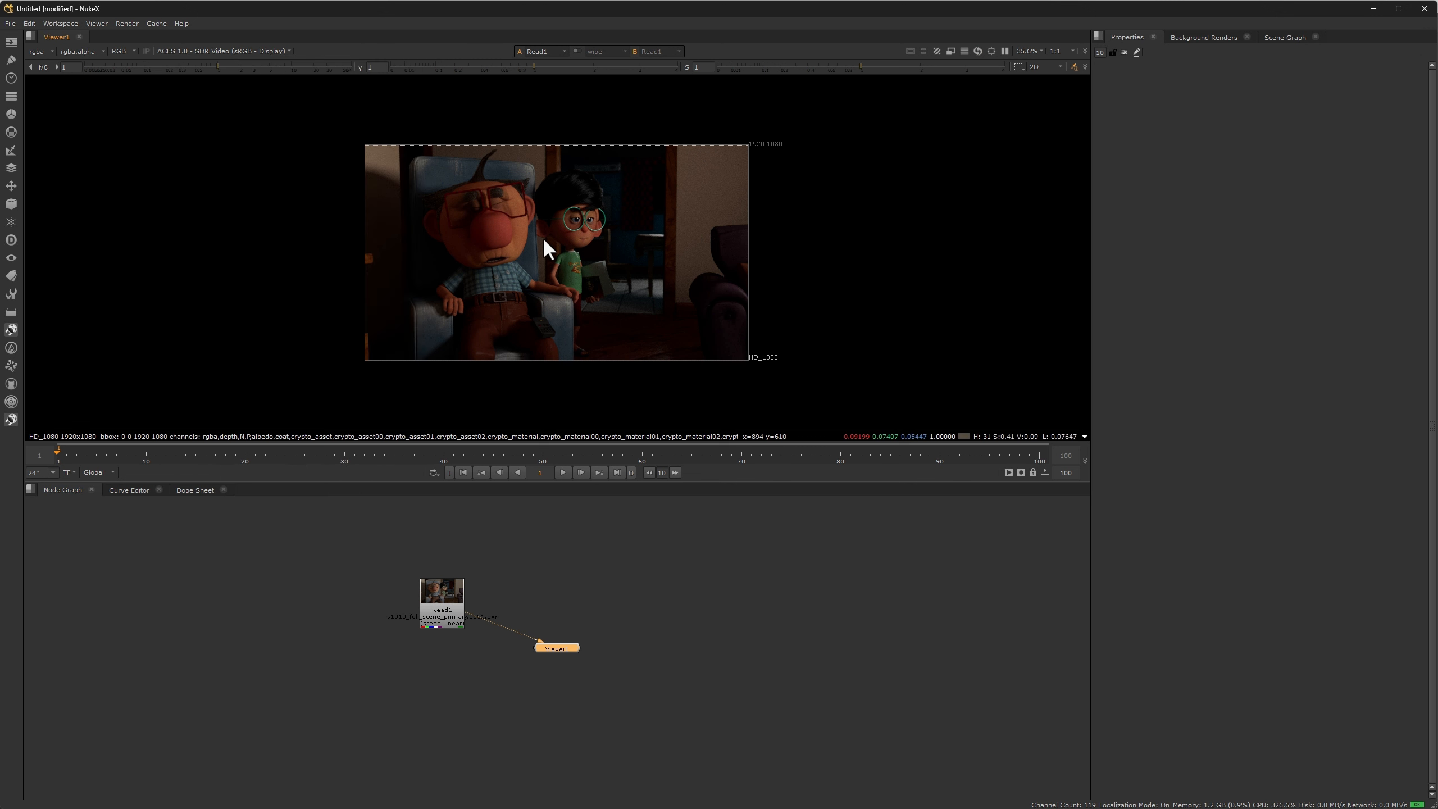
Inspect the render closely and view its depth, P, N and diffuse layers one after another
scroll(542, 235, "up", 3)
scroll(544, 237, "down", 1)
middle_click_drag(544, 239, 619, 227)
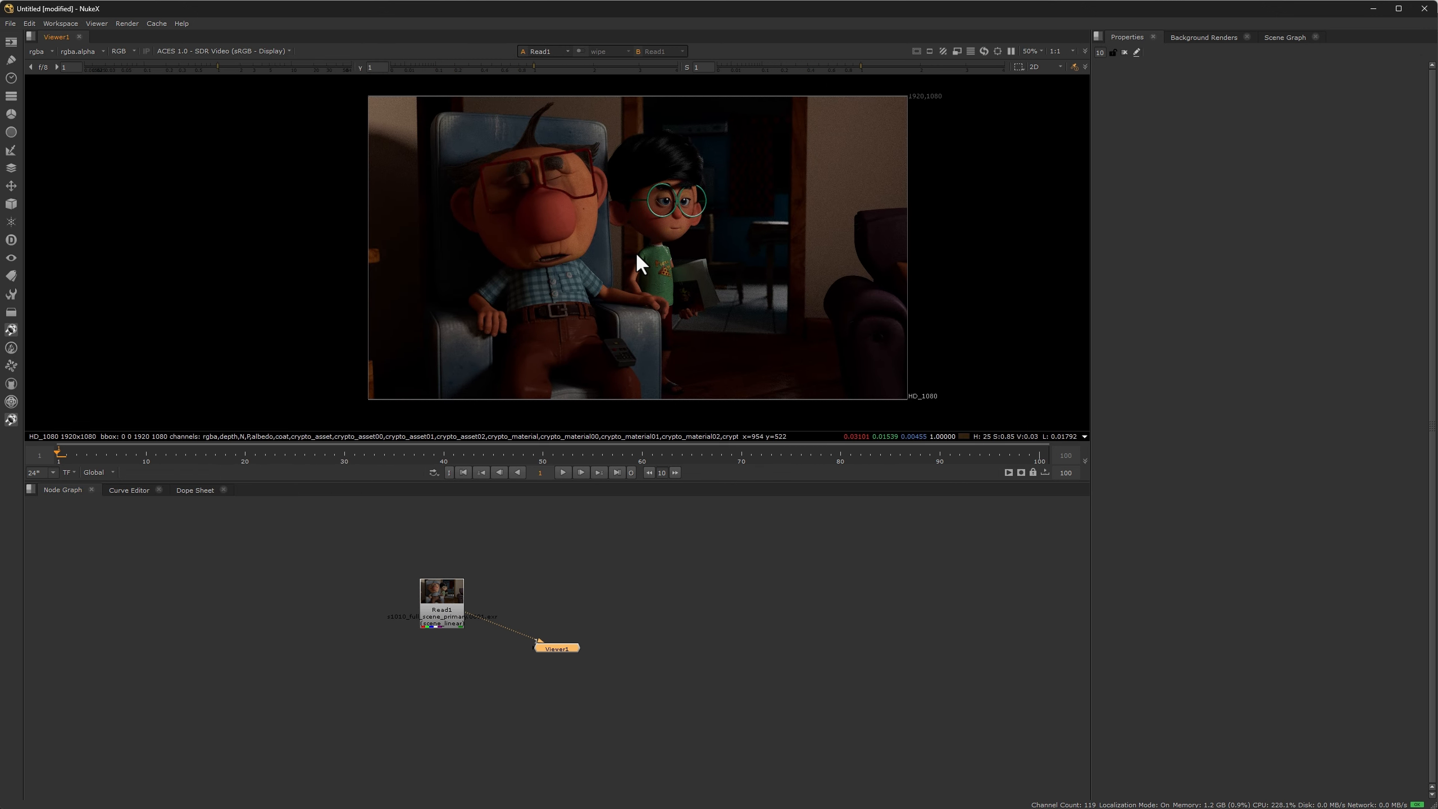
left_click(34, 51)
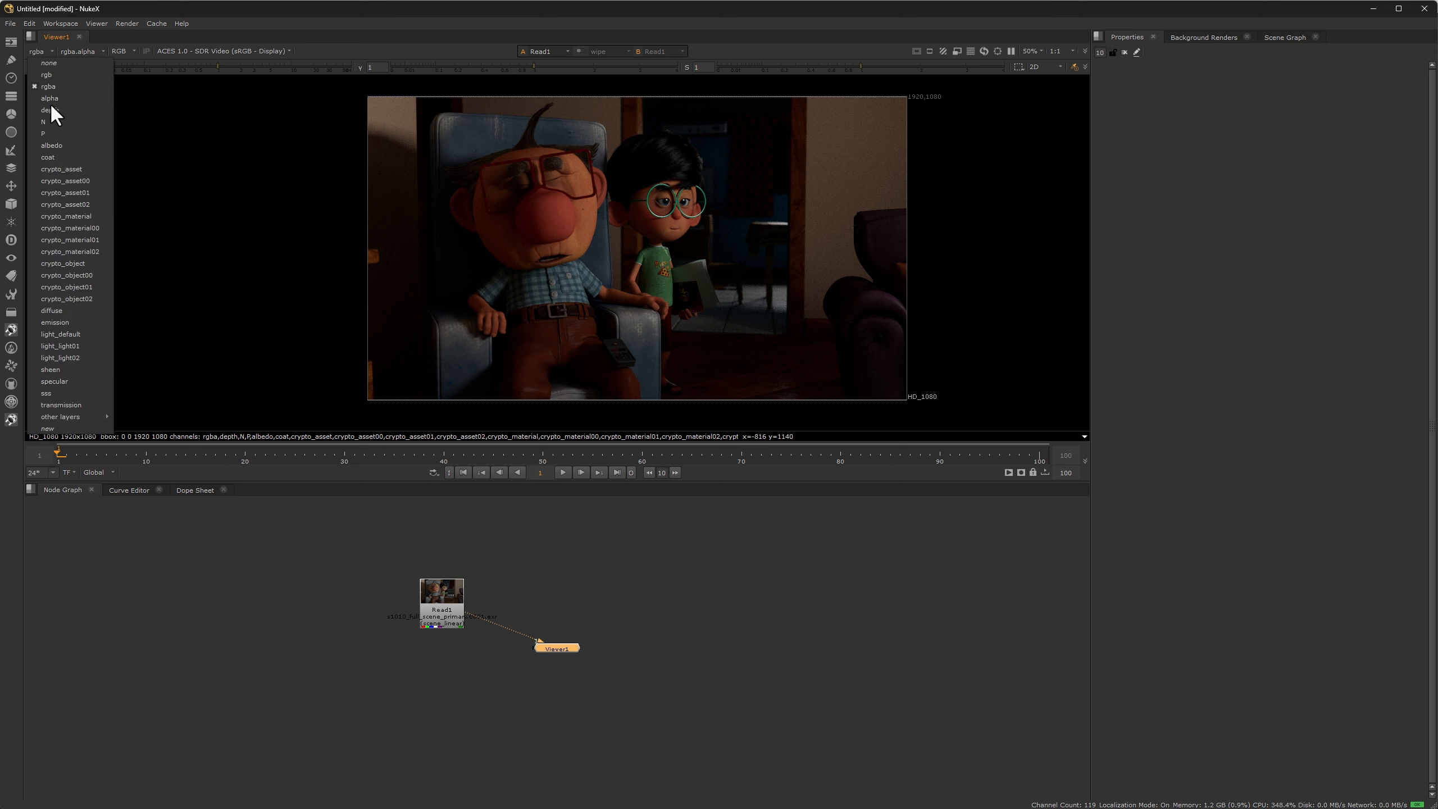
left_click(50, 110)
left_click(38, 51)
left_click(48, 134)
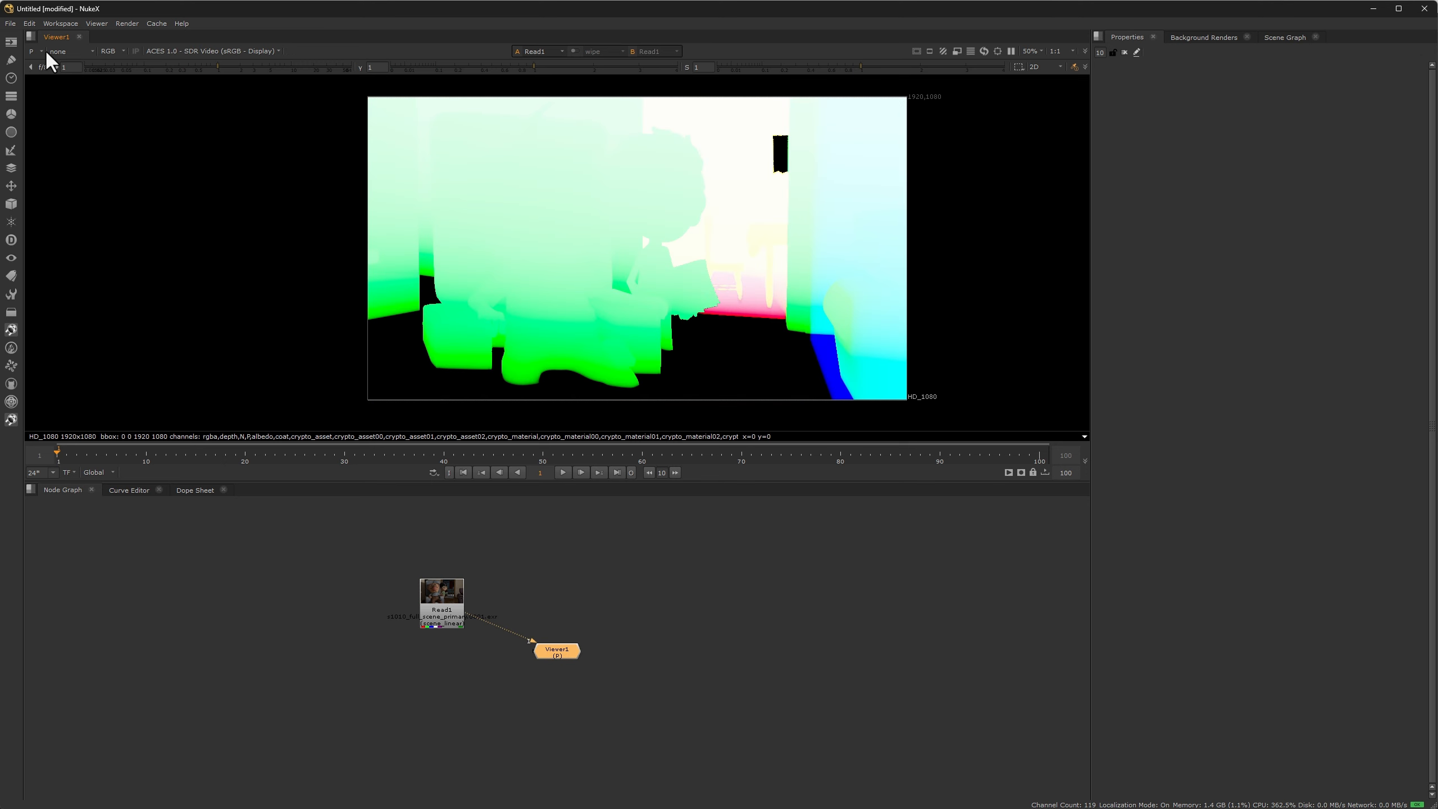
left_click(37, 51)
left_click(45, 122)
left_click(32, 51)
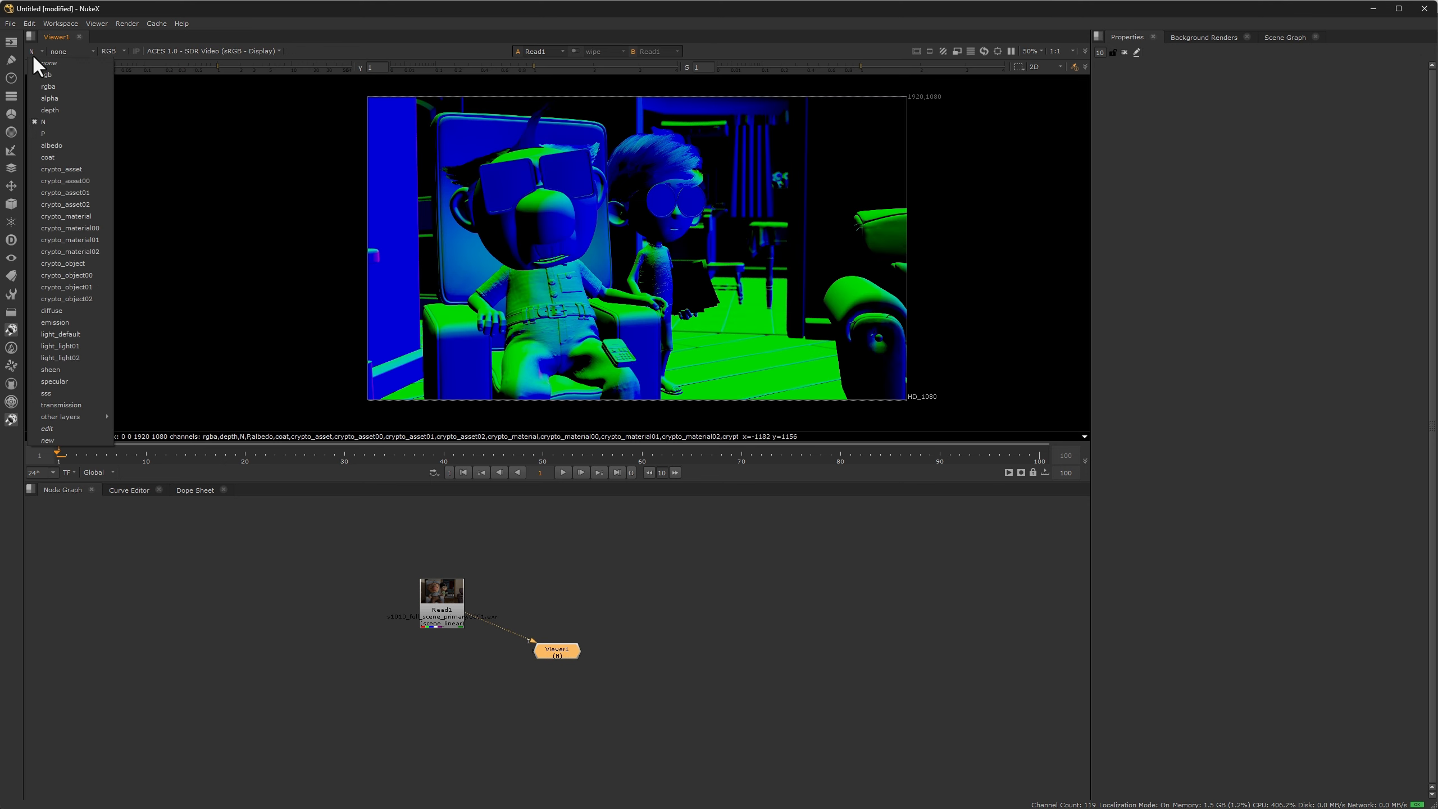
left_click(51, 311)
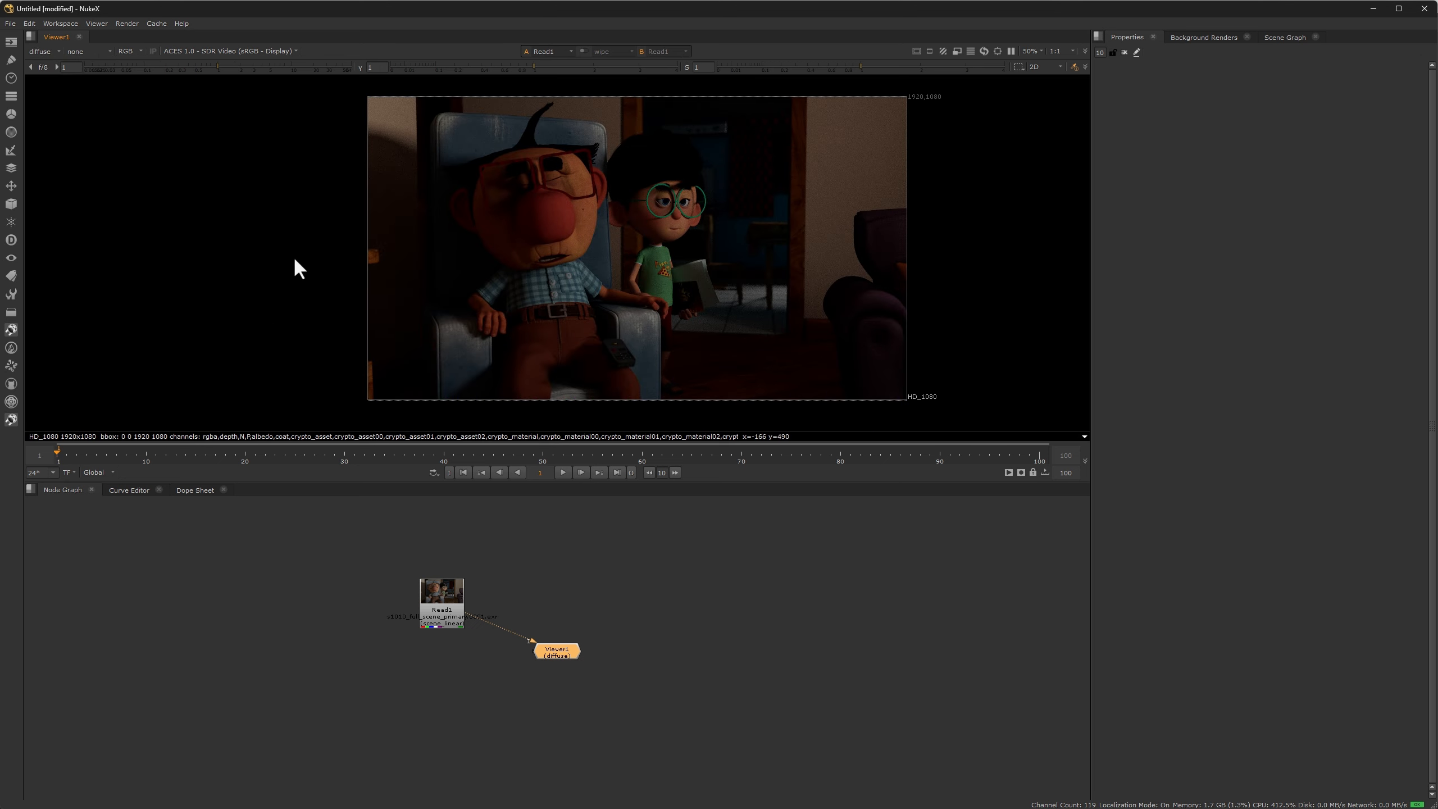
View the light_light01, light_light02 and albedo layers of the render, and return the viewer to rgba
left_click(36, 52)
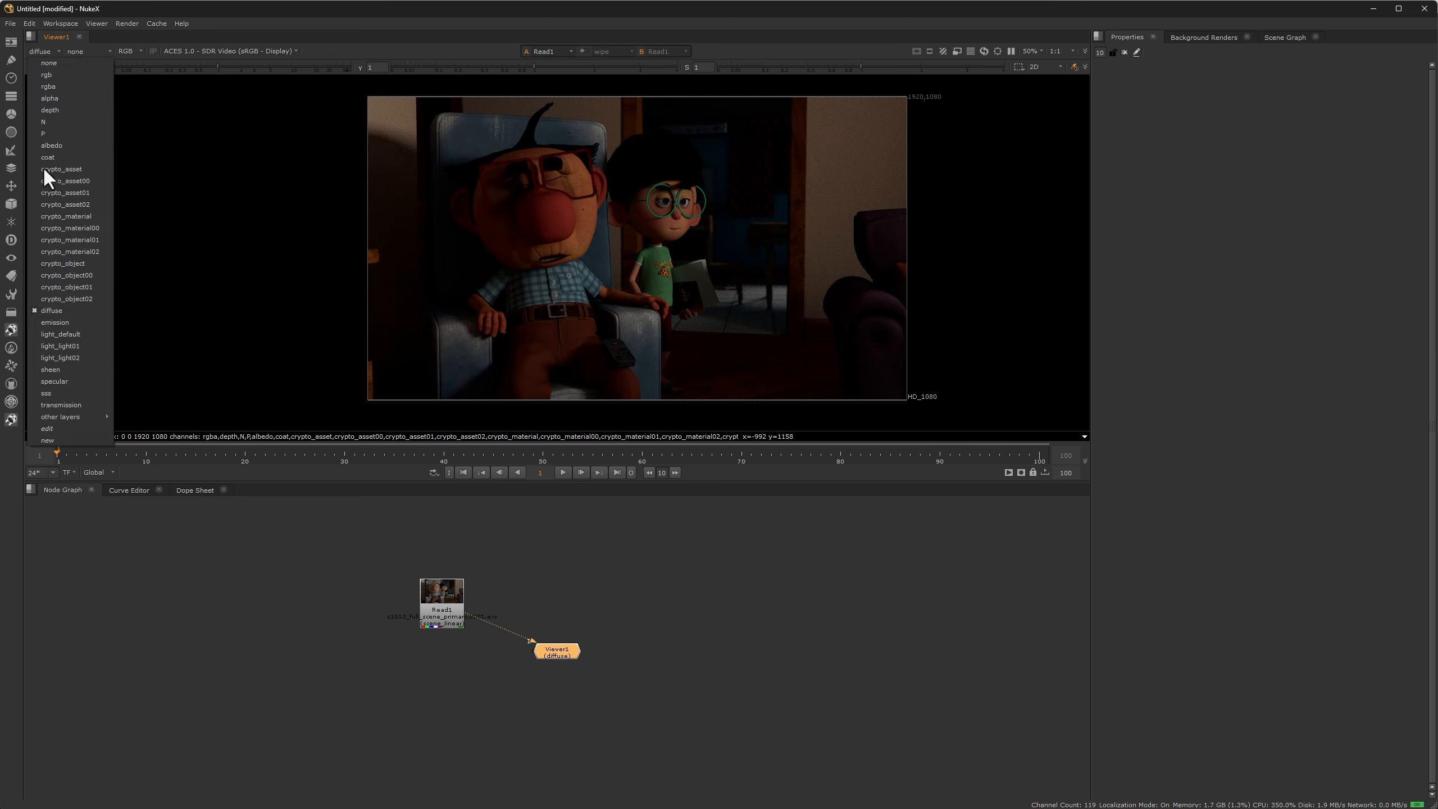
left_click(60, 346)
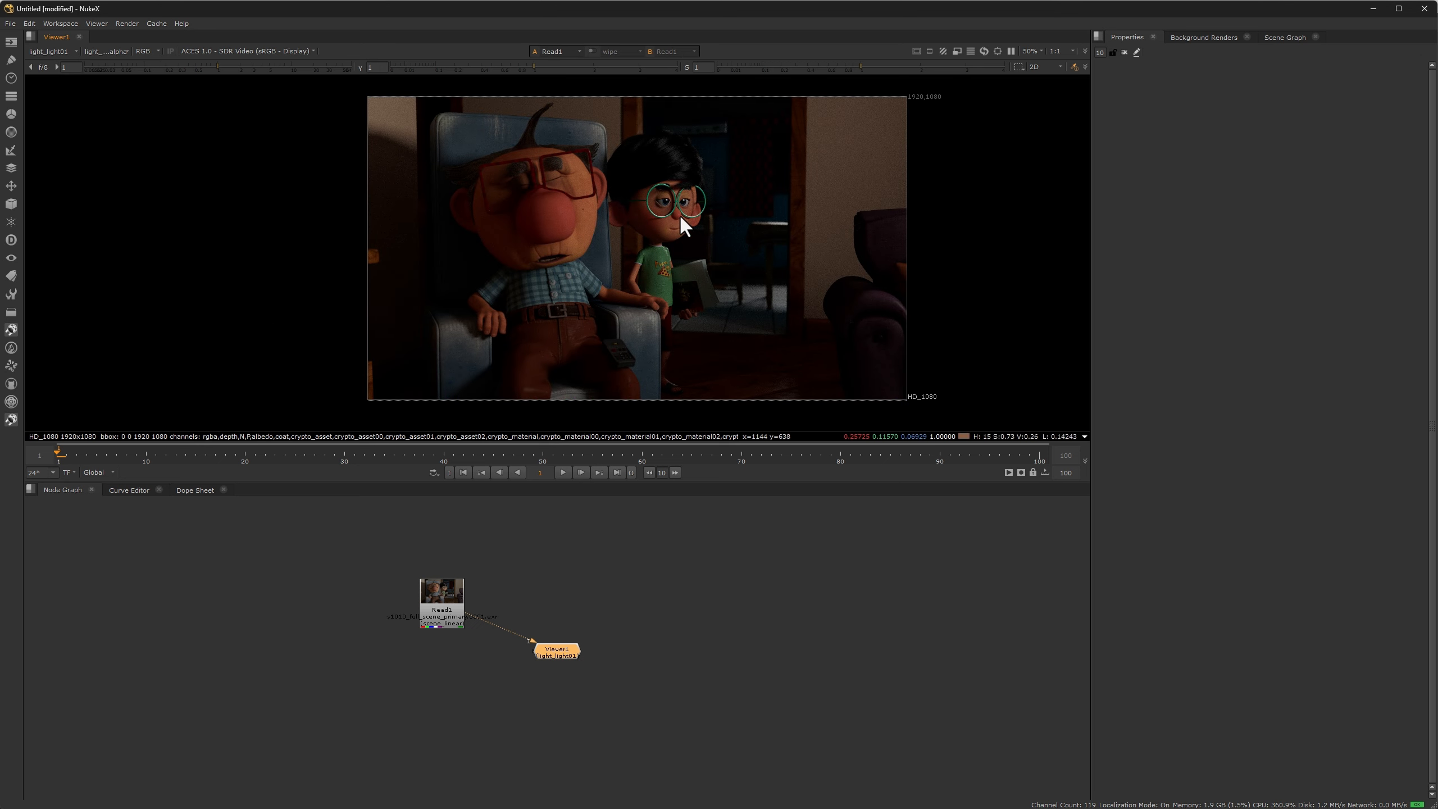
left_click(54, 49)
left_click(62, 357)
left_click(51, 51)
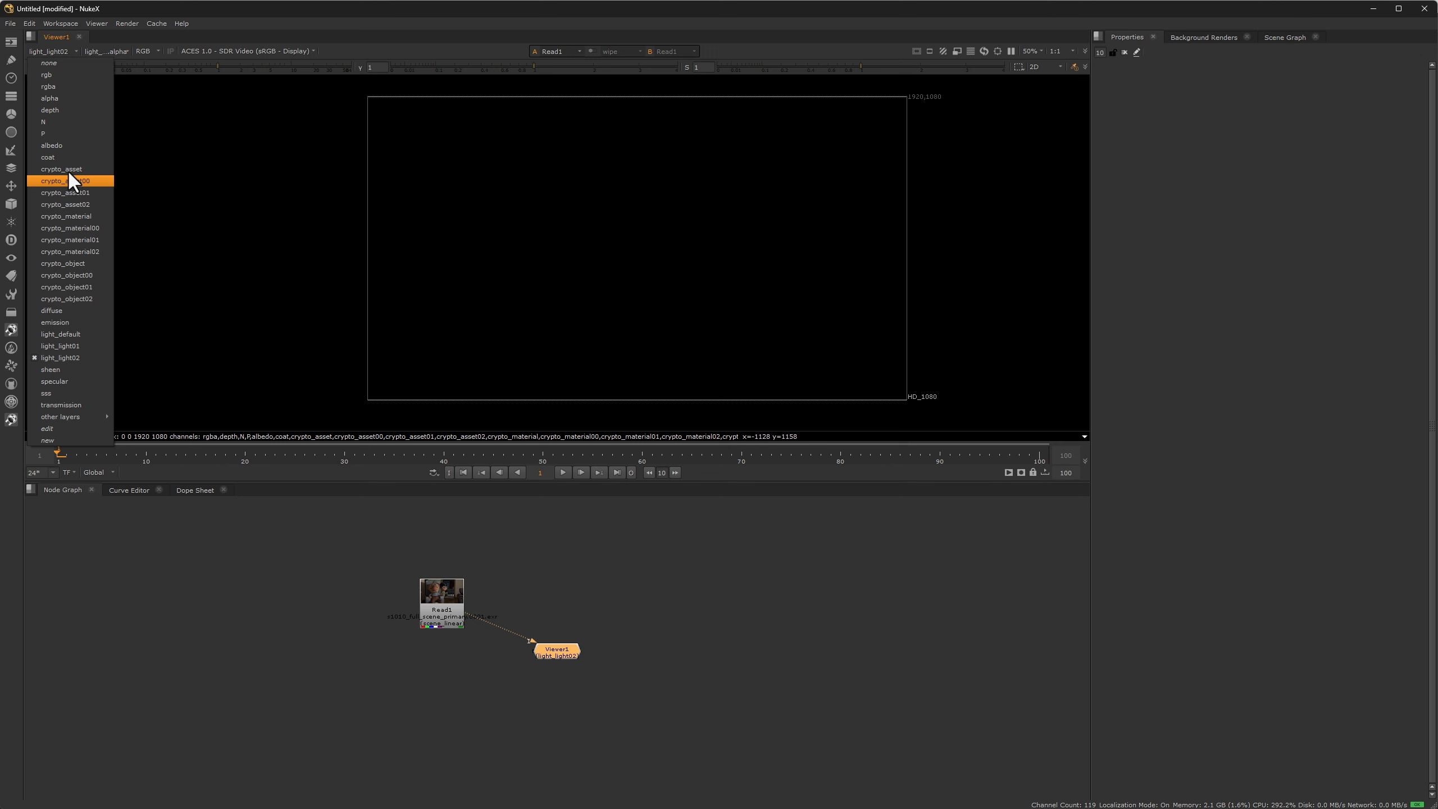
left_click(54, 145)
left_click(37, 51)
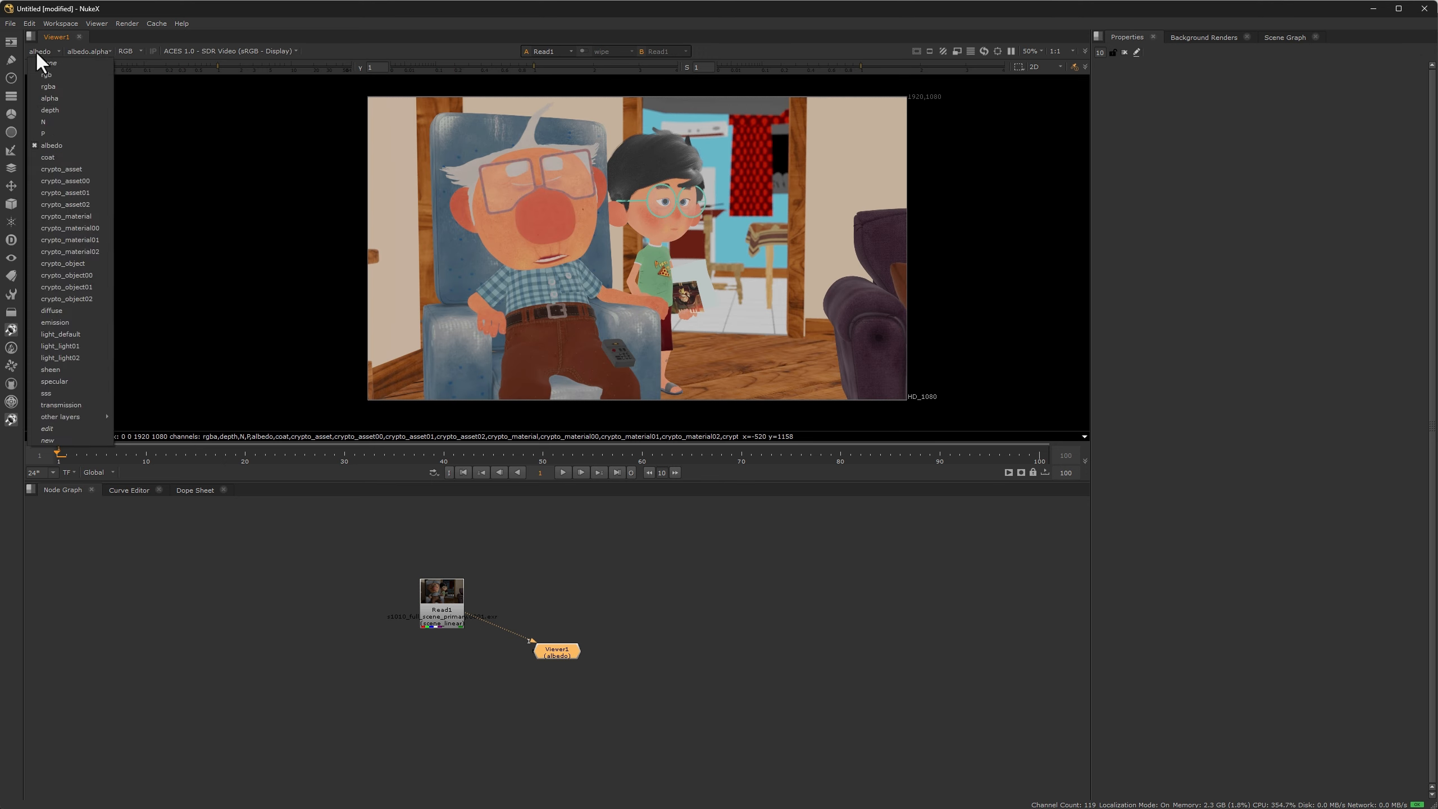
left_click(48, 86)
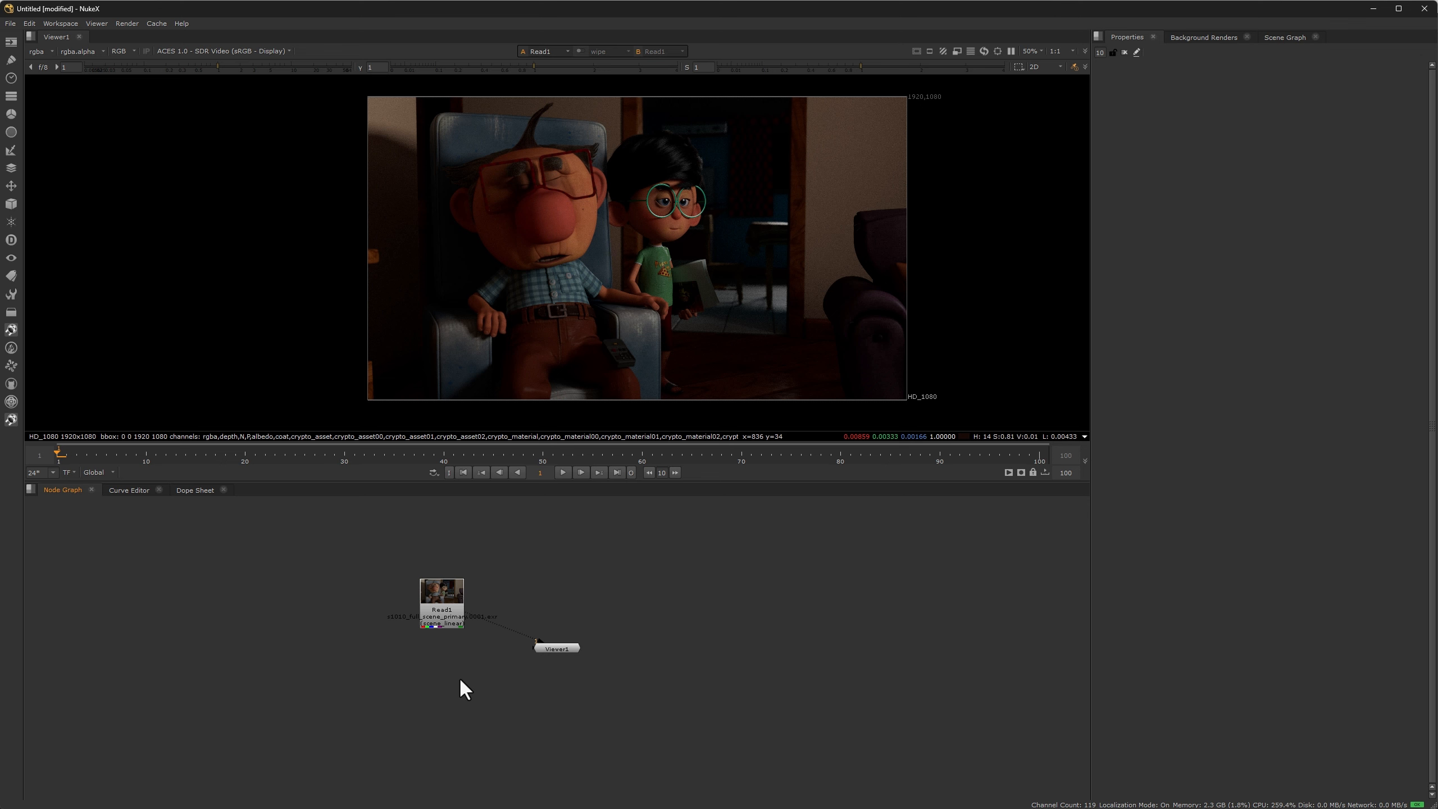
Add a Cryptomatte node below Read1, connect it to the Read node and view its output
key("Tab")
type("cry")
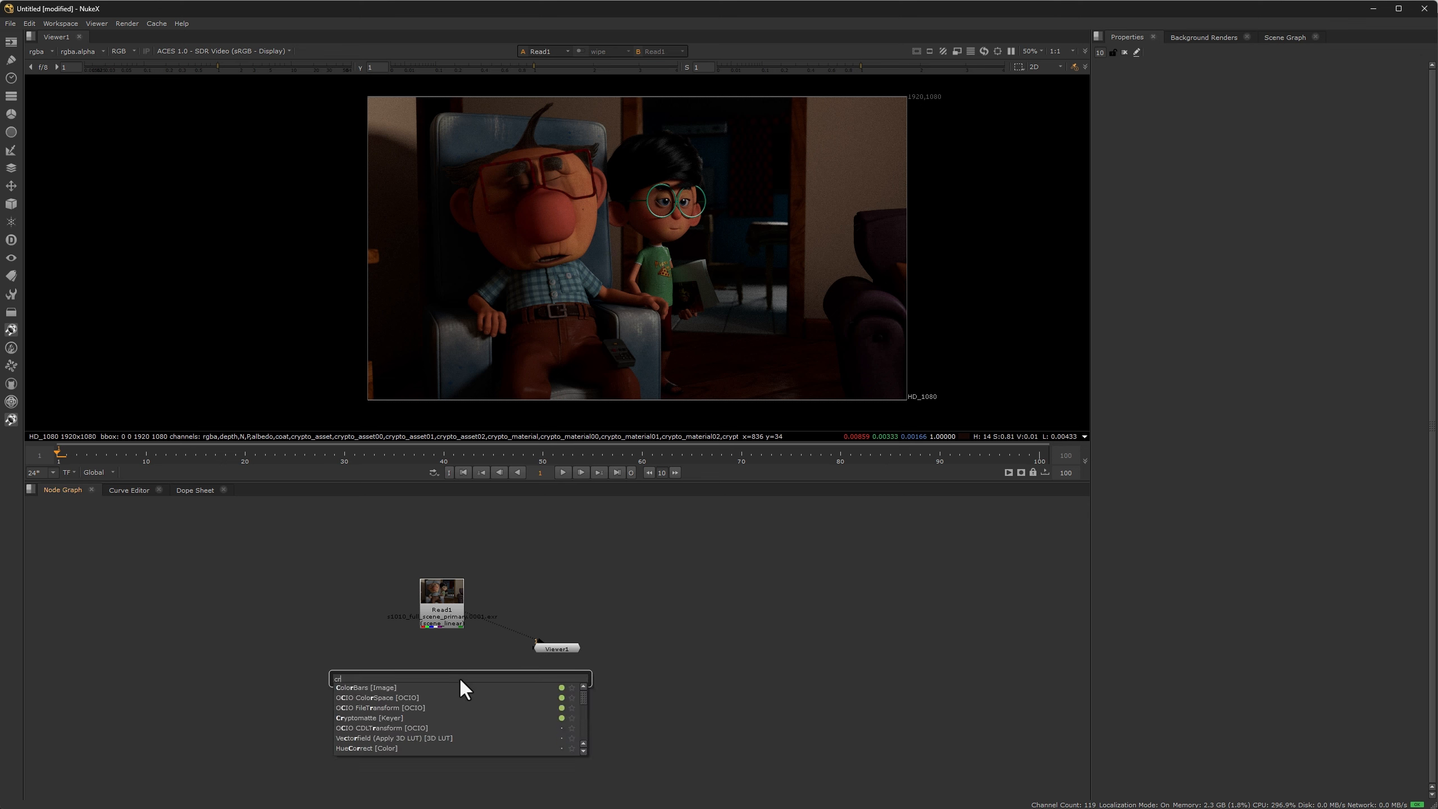
key("Return")
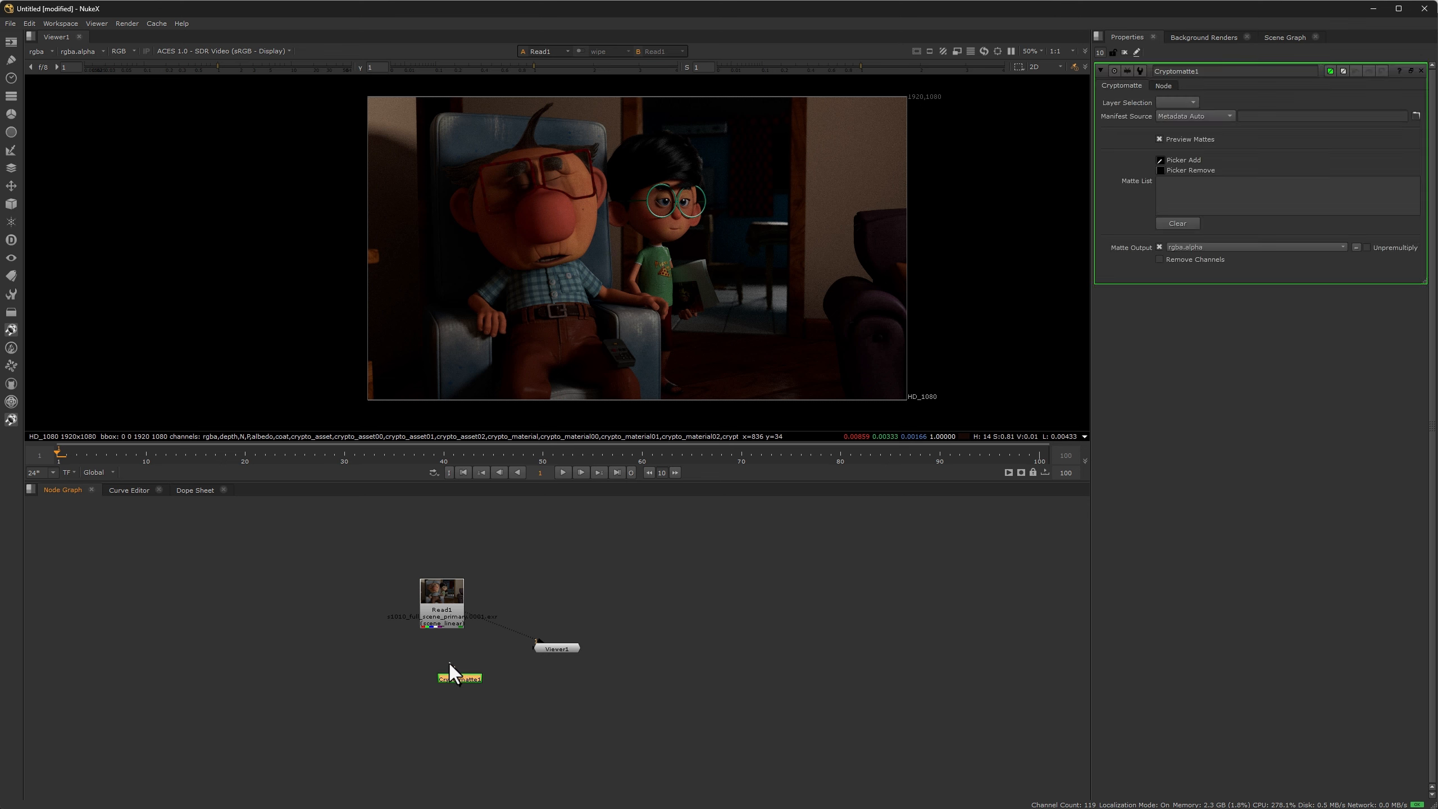
left_click(451, 661)
left_click_drag(456, 679, 434, 673)
key("1")
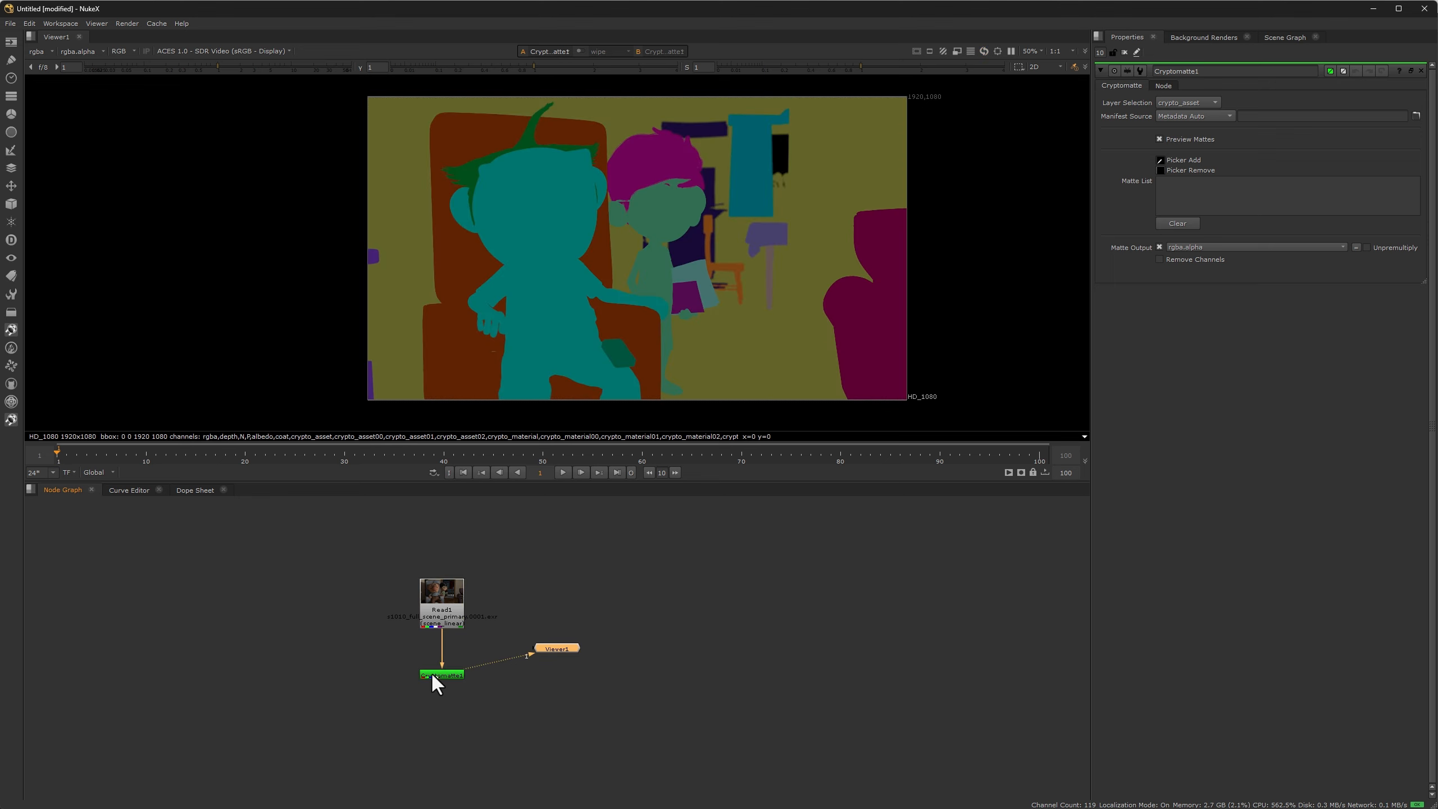
Preview the crypto_material layer in the Cryptomatte node and set the layer selection back to crypto_asset
left_click(1191, 104)
left_click(1190, 114)
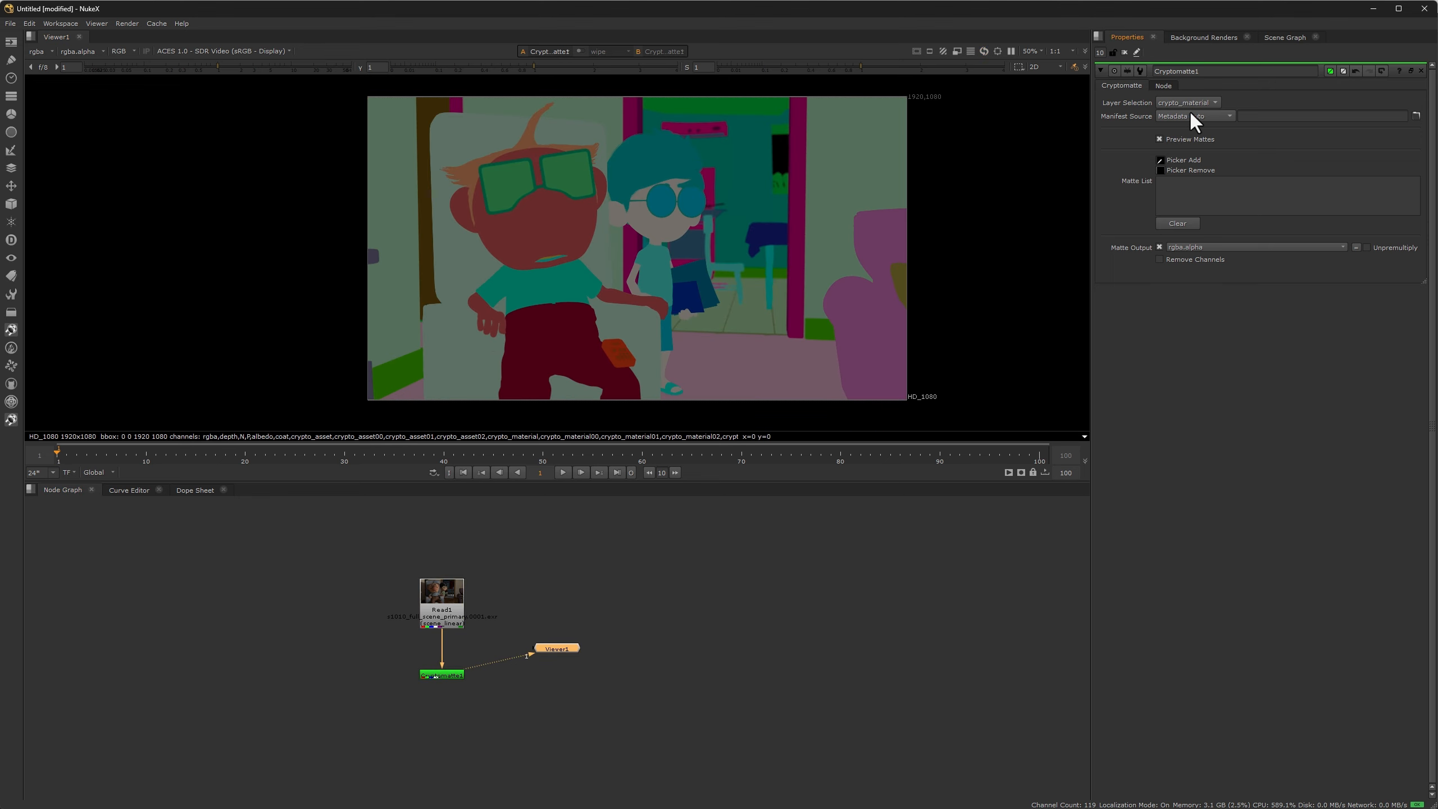
left_click(1194, 113)
left_click(1186, 79)
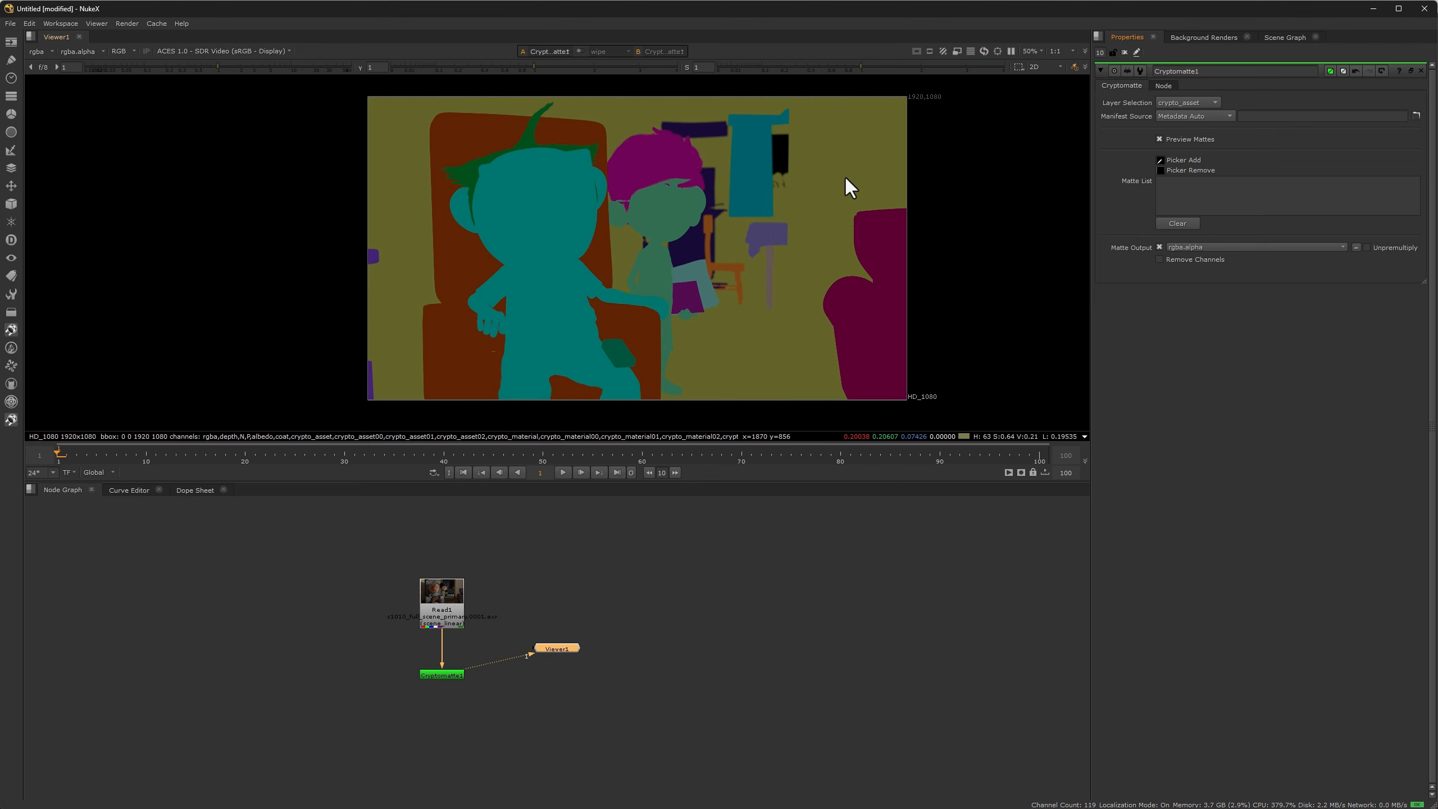
Pick the seated man's char_avo matte in the Cryptomatte preview, check its alpha, and view the Read1 render again
left_click(543, 222, "ctrl")
key("a")
key("a")
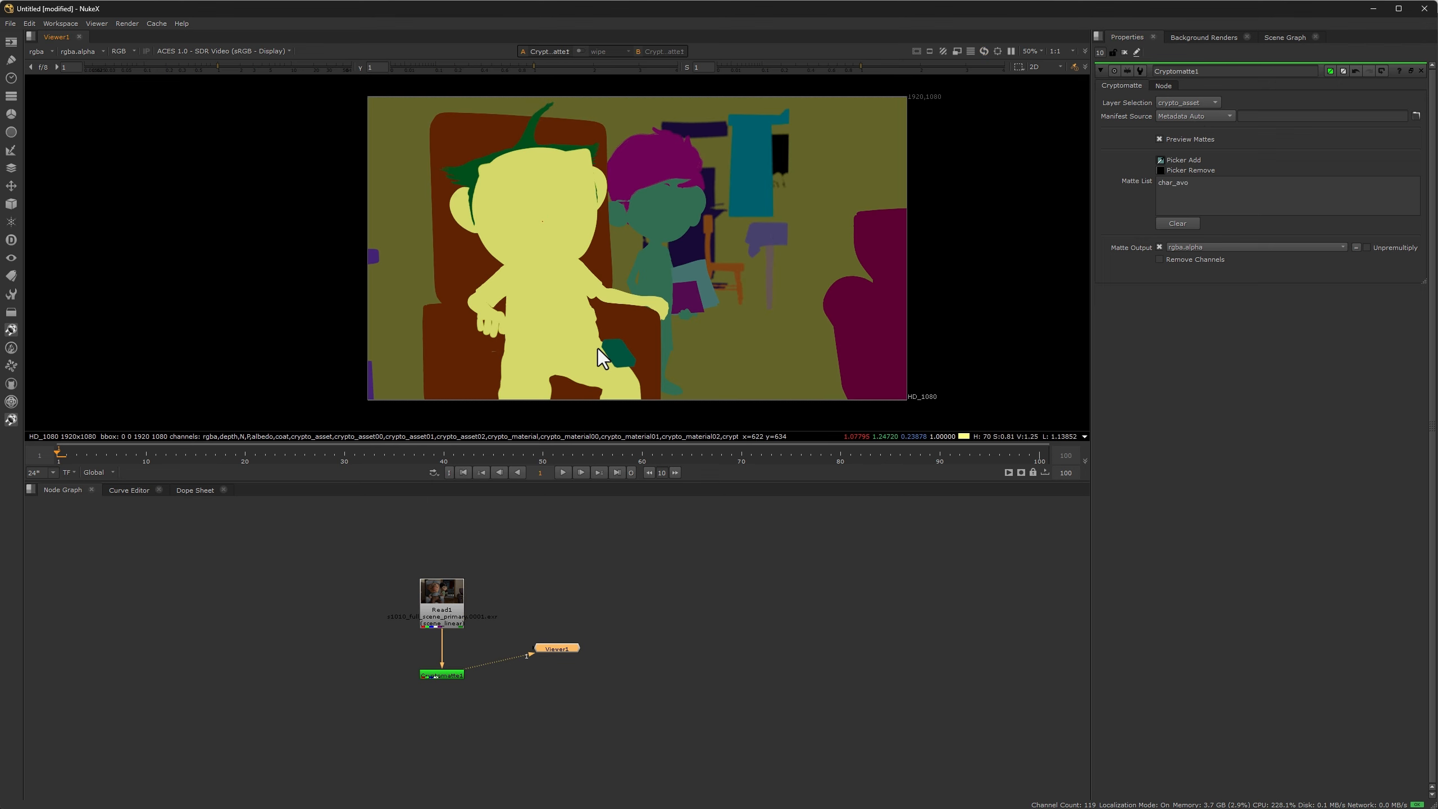
left_click(444, 601, "ctrl+shift")
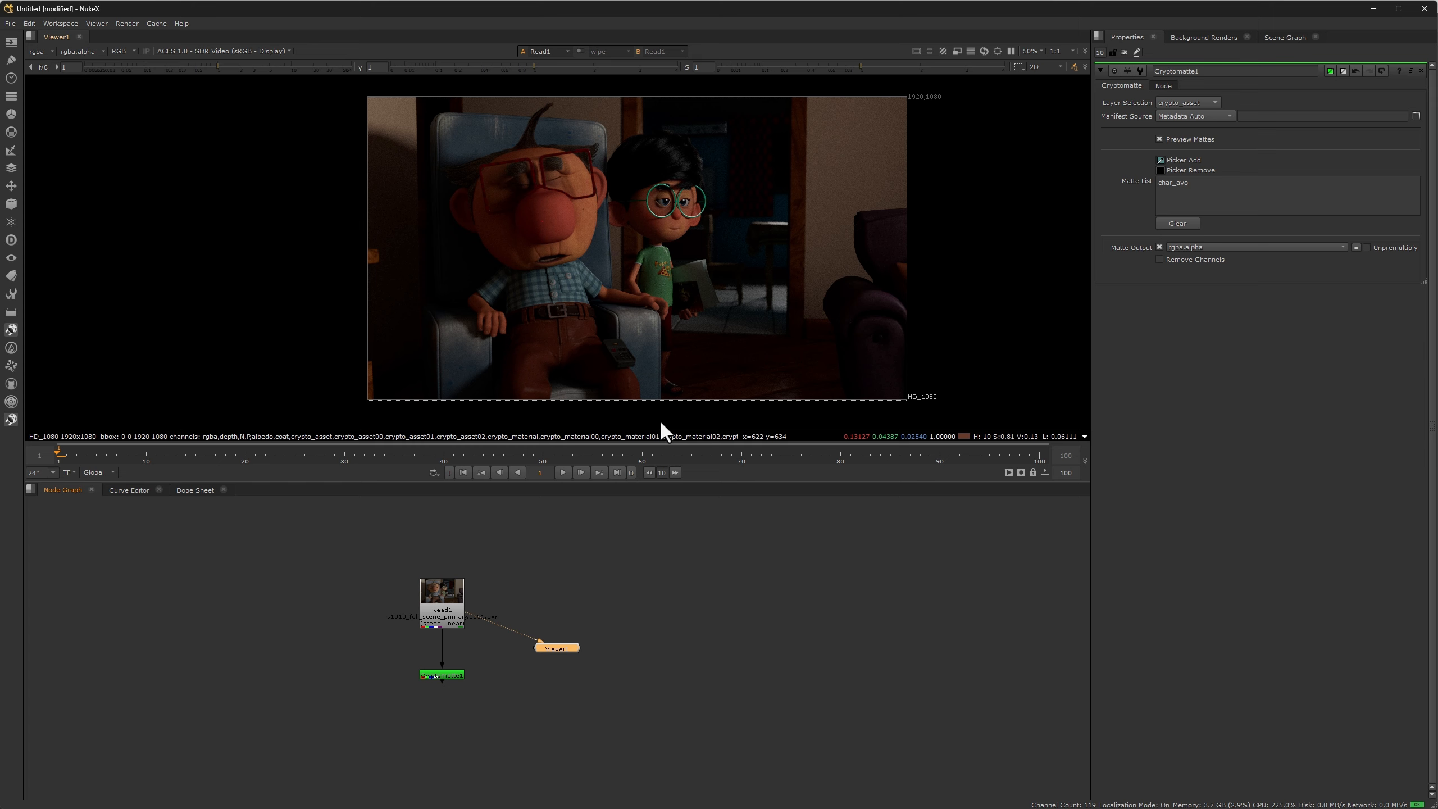